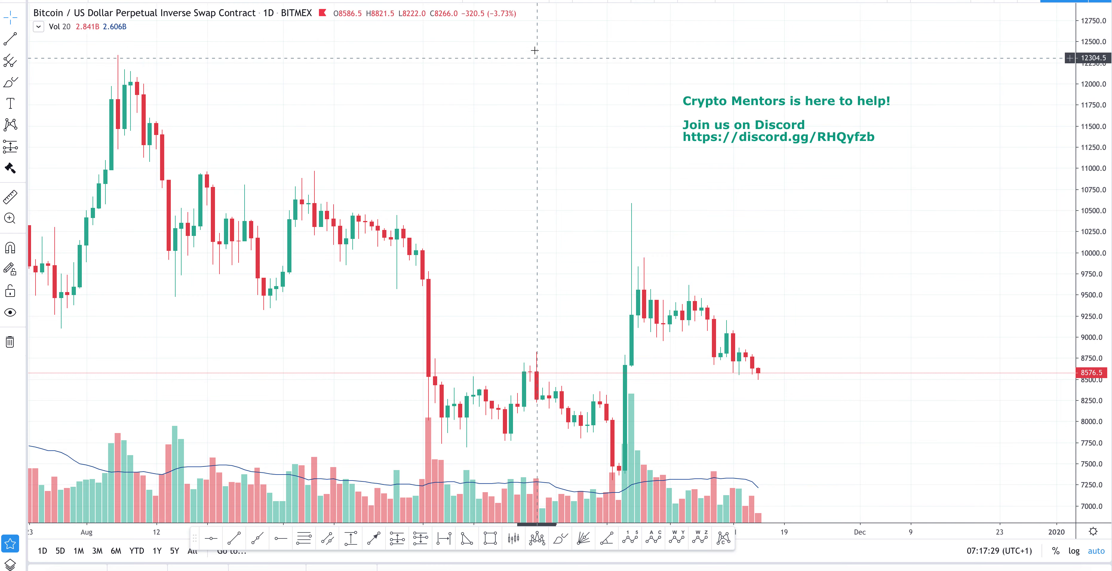
Search the indicators for "ema" and add four Moving Average Exponential indicators to the Bitcoin chart.
left_click(582, 1)
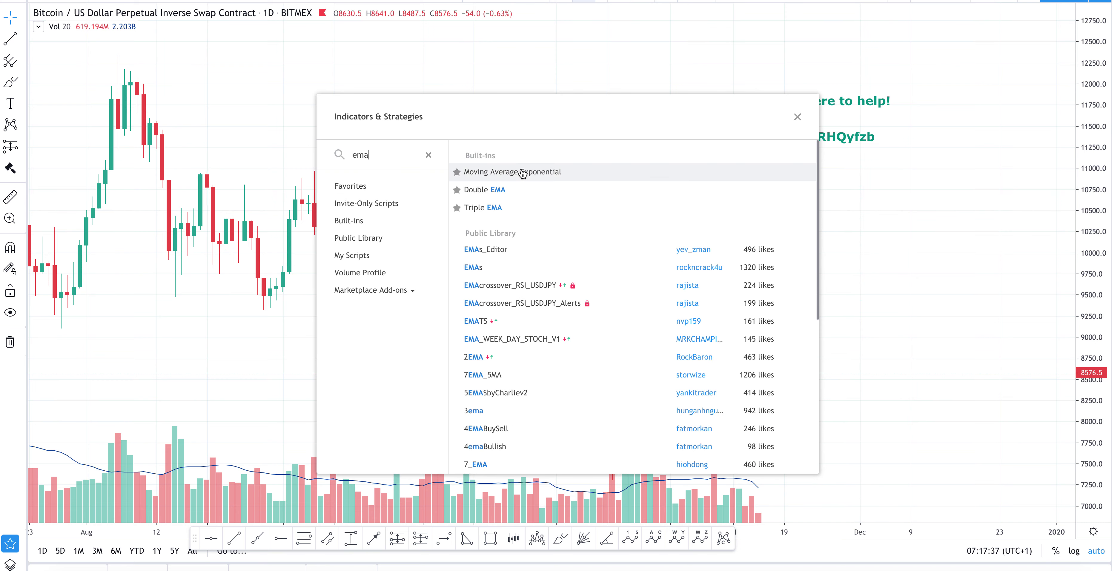
left_click(522, 173)
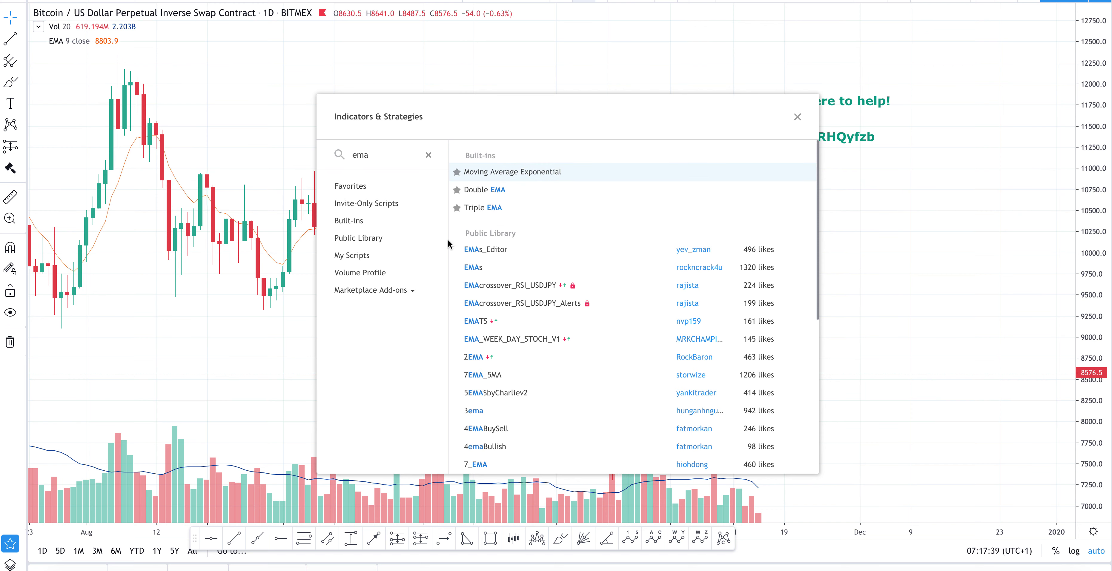
left_click(516, 172)
left_click(516, 173)
left_click(516, 173)
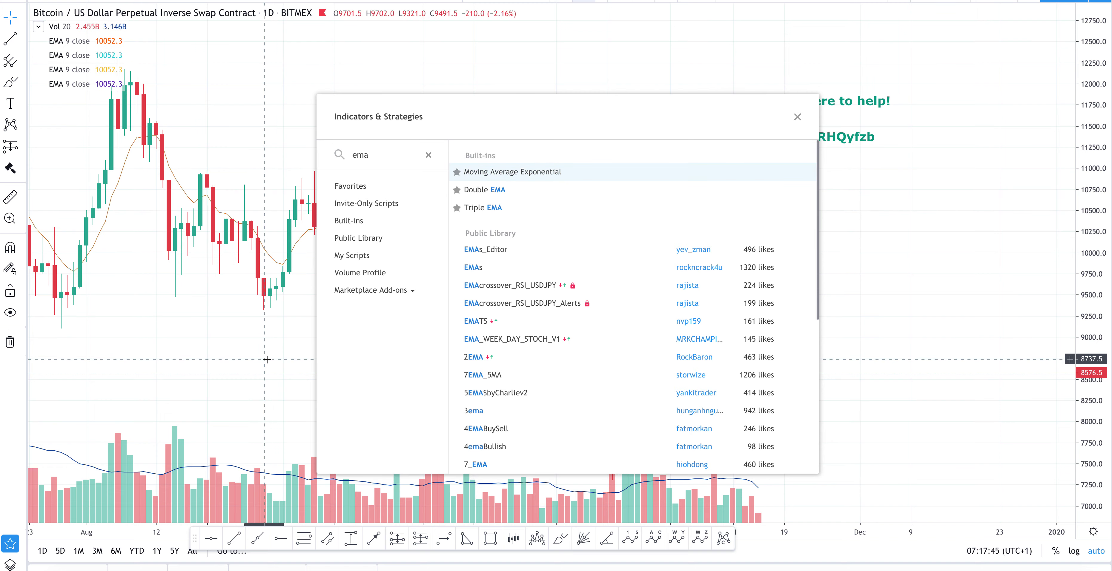
key("Escape")
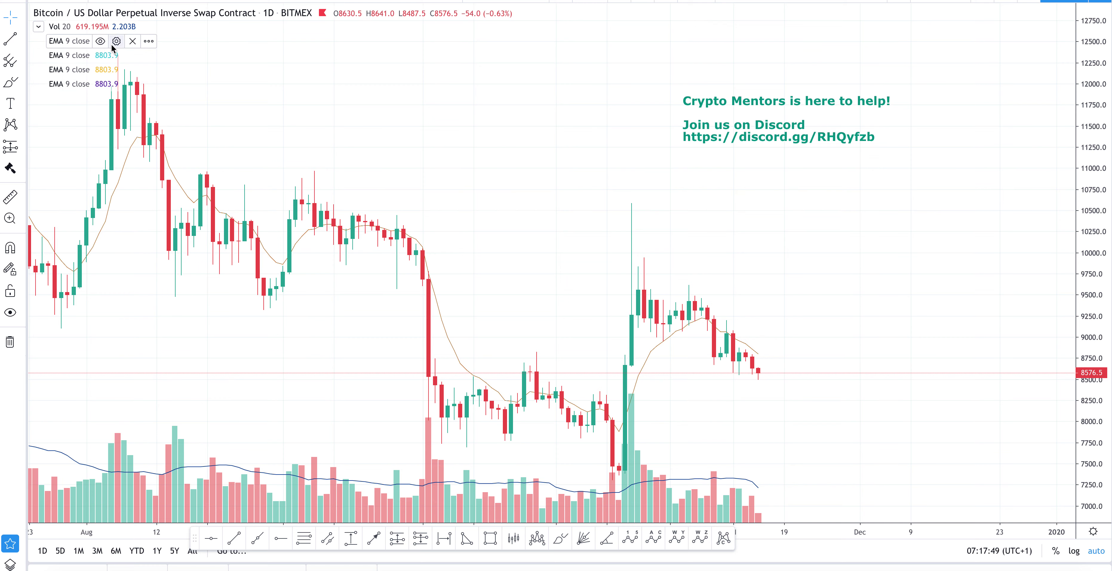
Set the first EMA's length to 21, keeping its orange line style.
left_click(116, 40)
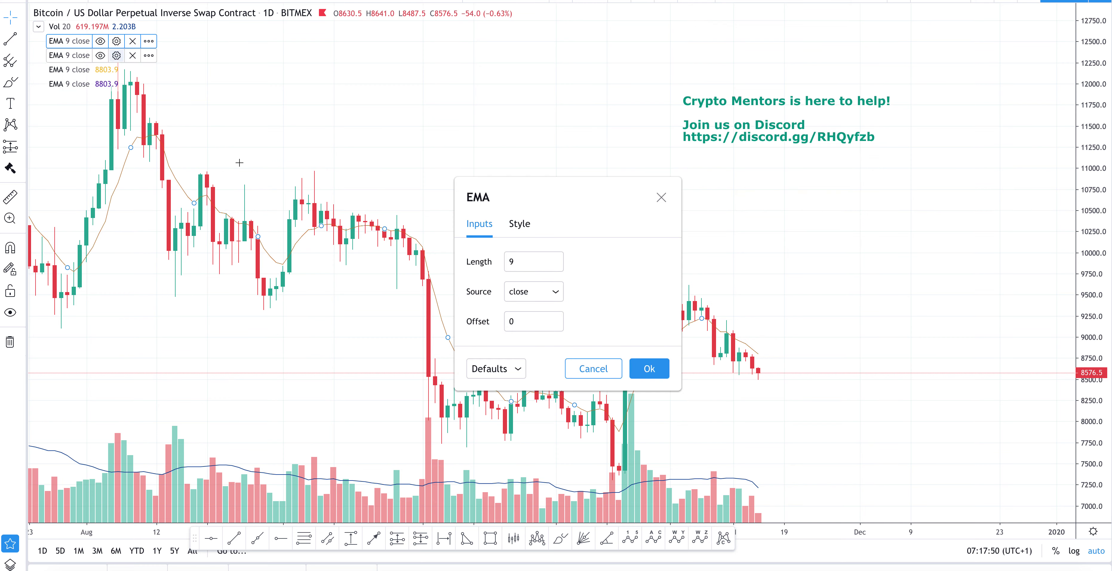
double_click(504, 262)
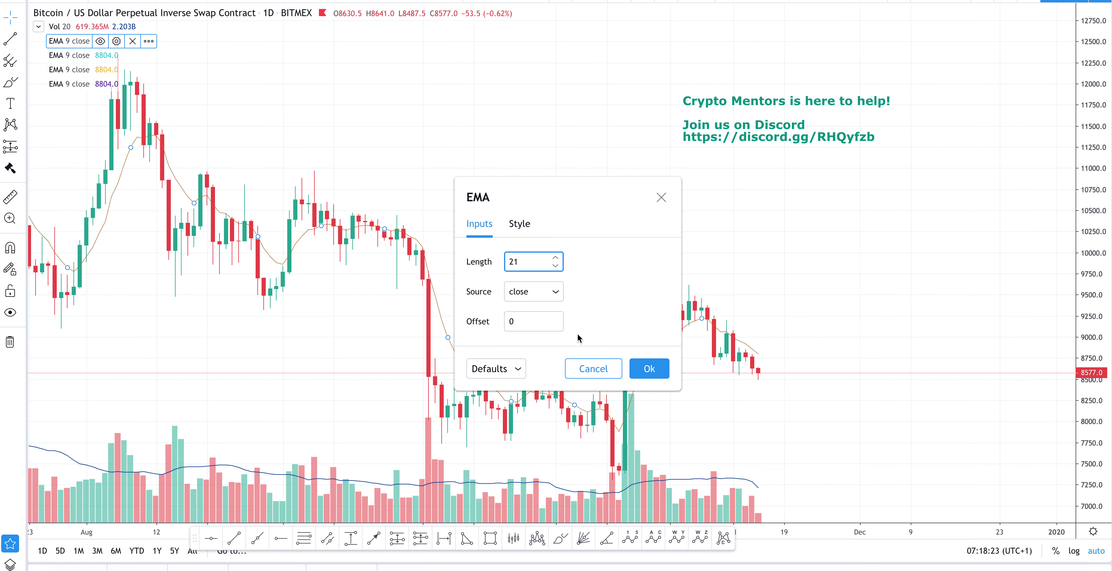
left_click(520, 224)
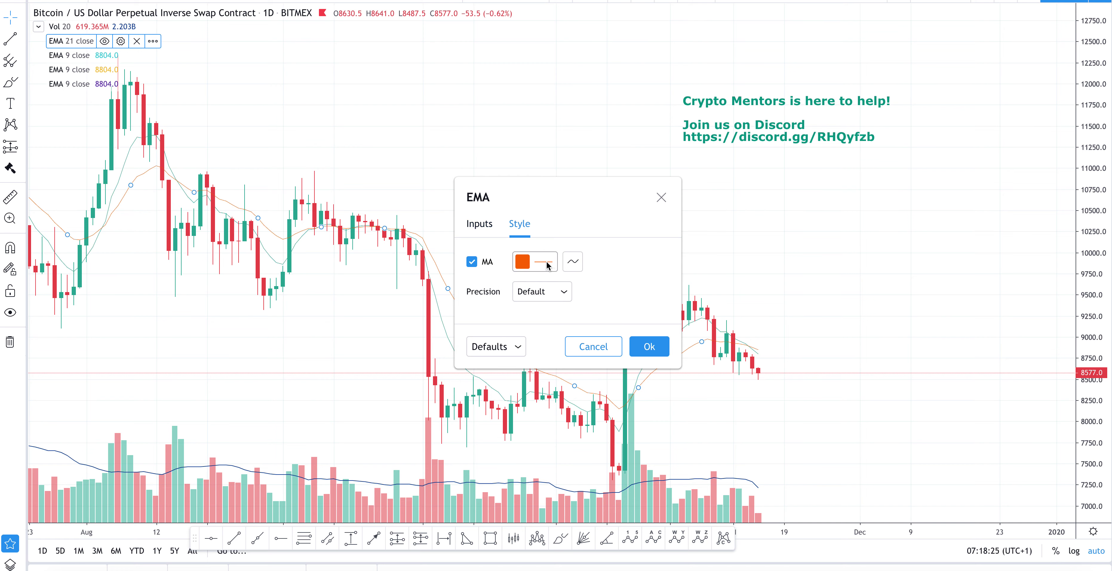
left_click(649, 346)
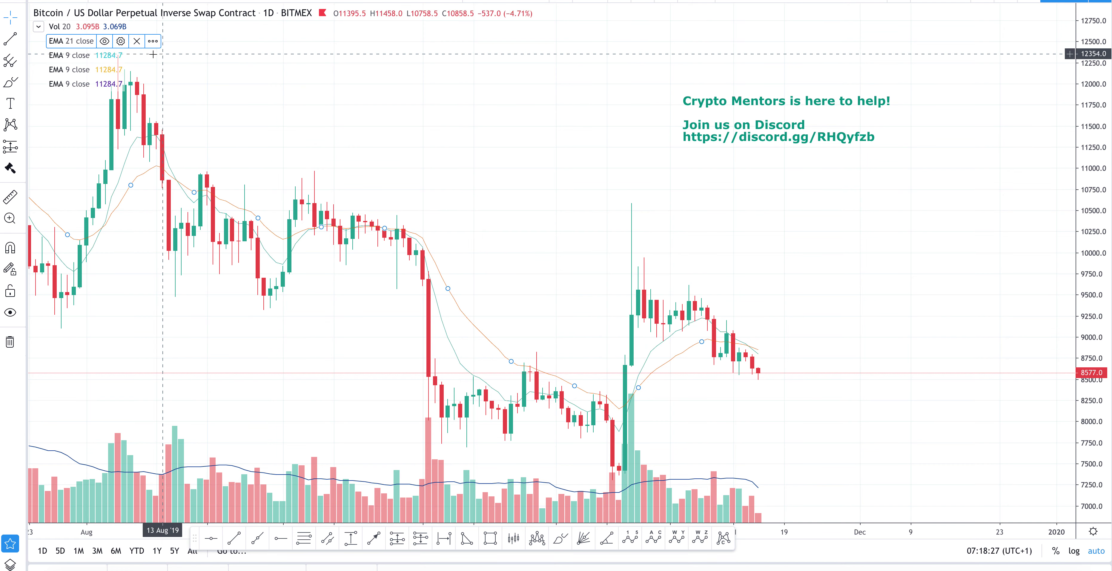
Colour the second EMA's line red and set its length to 55.
left_click(117, 56)
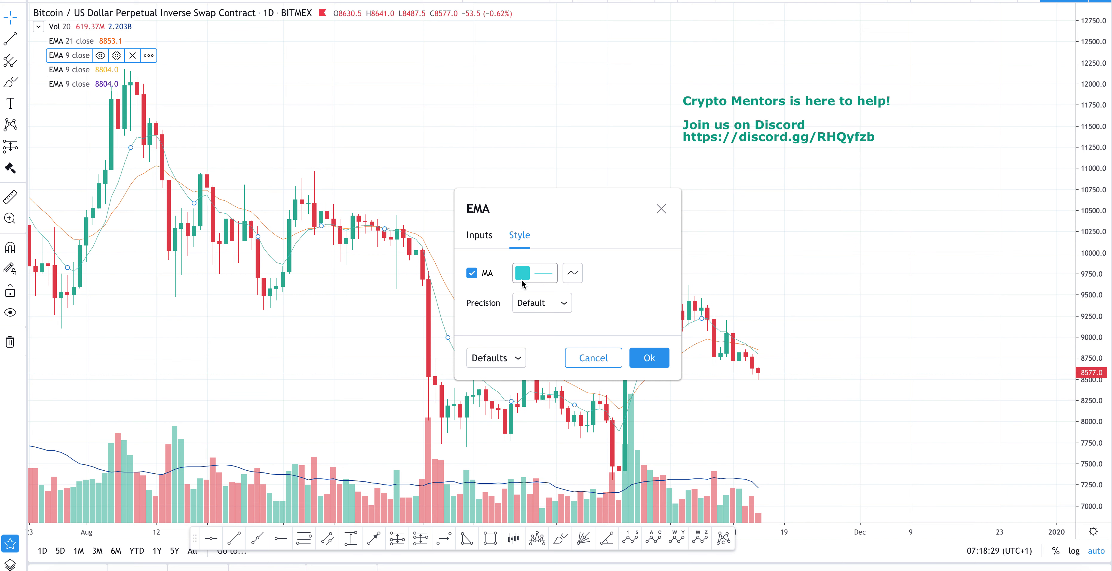
left_click(532, 274)
left_click(524, 311)
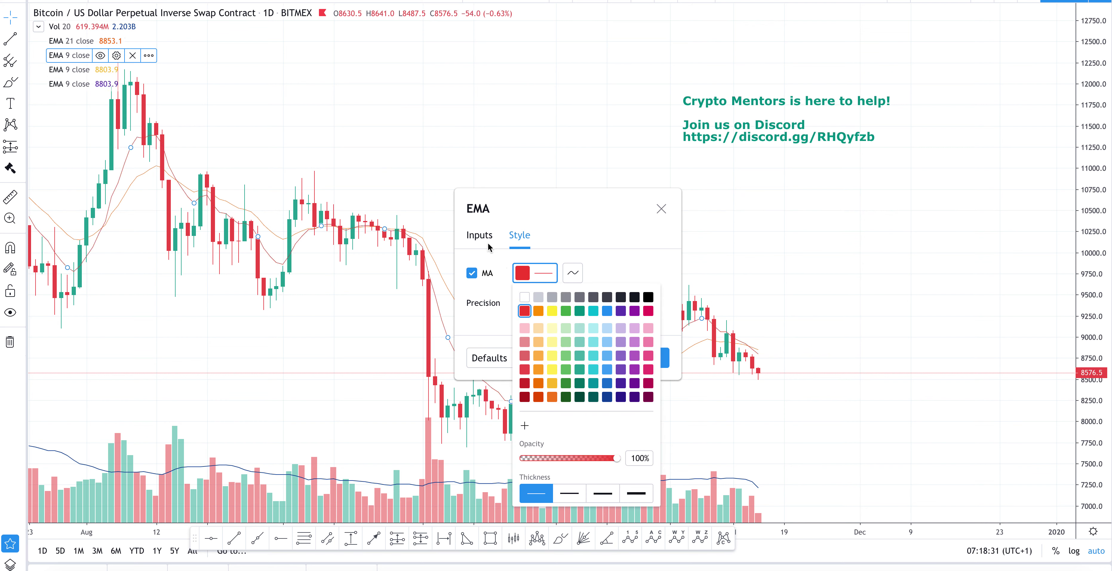
left_click(479, 235)
left_click(522, 271)
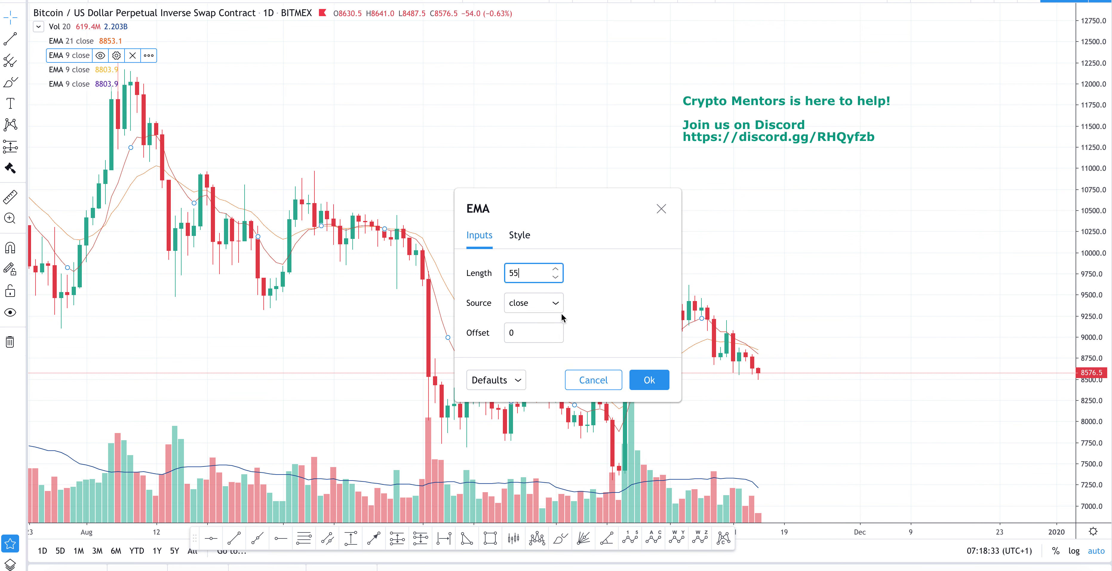
type("55")
left_click(657, 382)
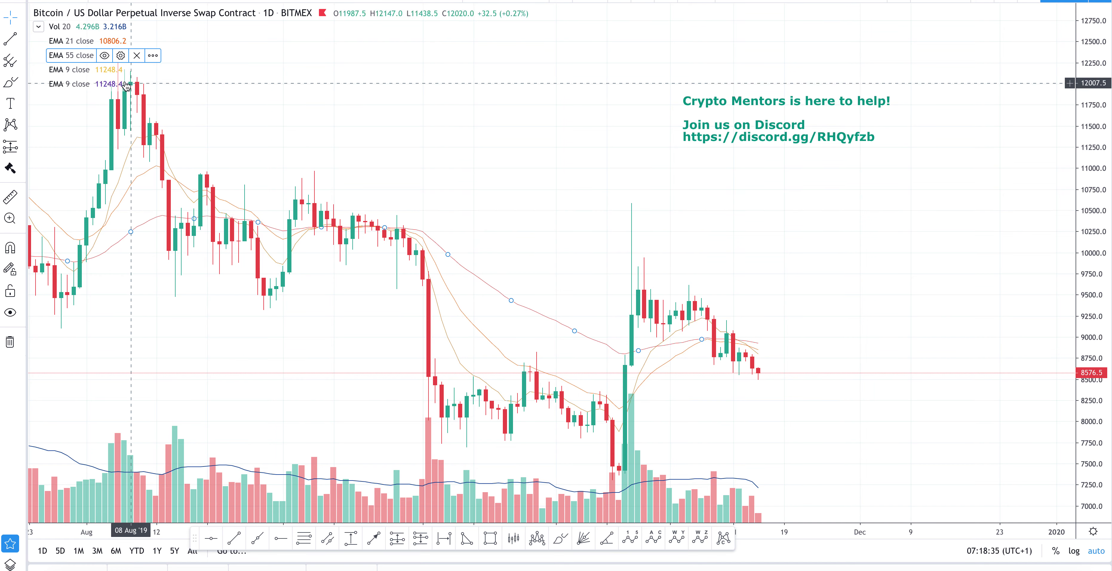
Set the third EMA's length to 233 and colour its line black.
left_click(117, 70)
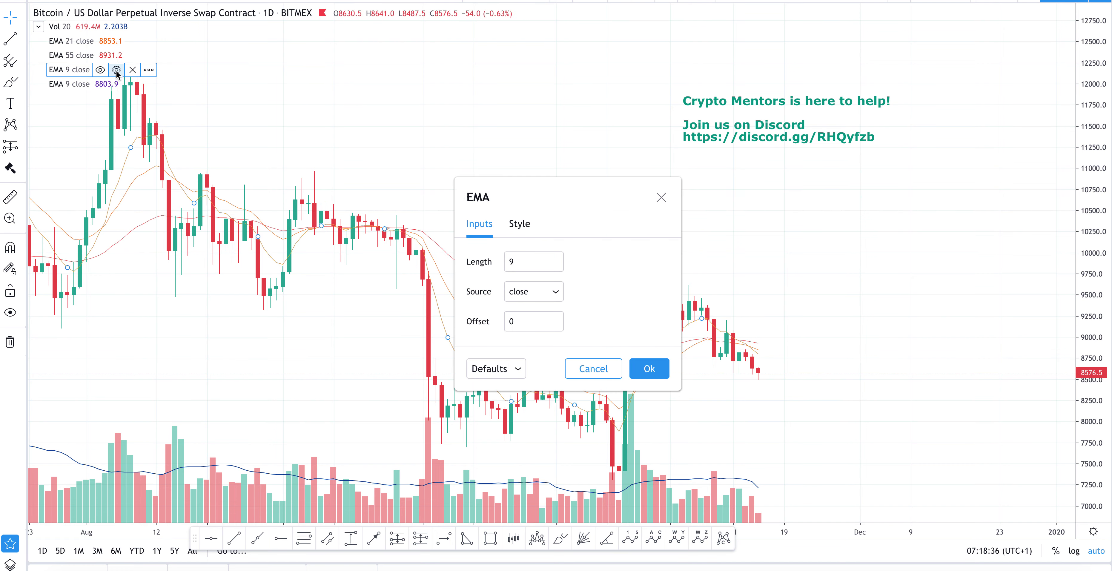
left_click(519, 256)
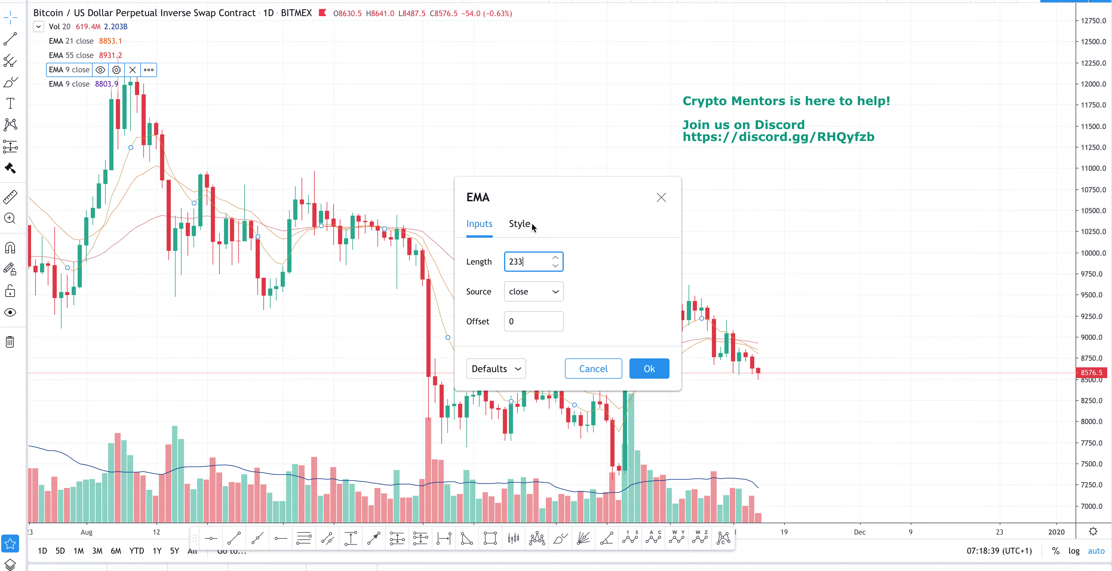
left_click(519, 223)
left_click(524, 262)
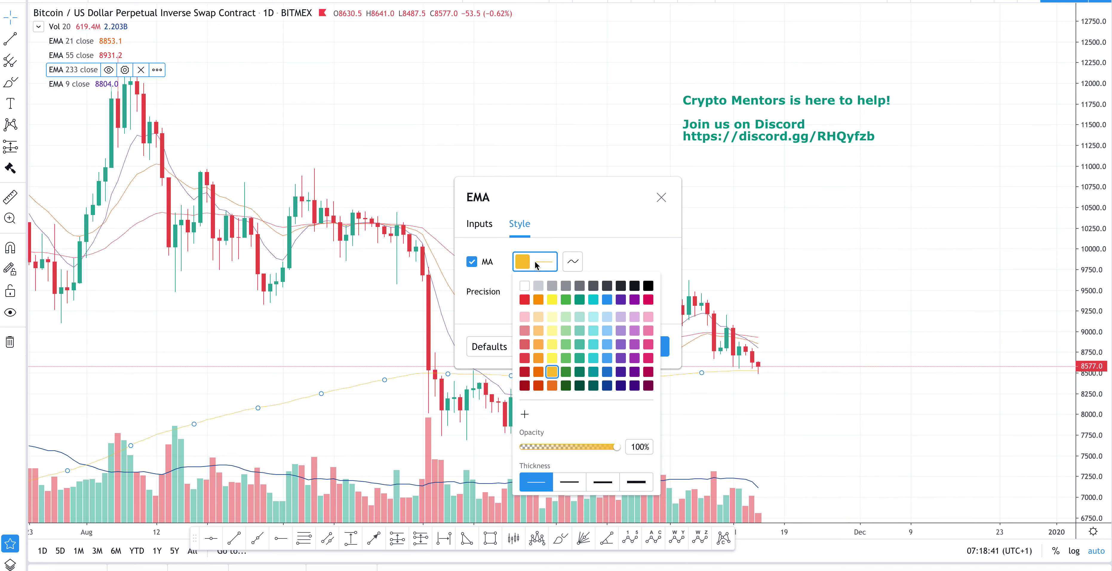
left_click(648, 286)
left_click(620, 259)
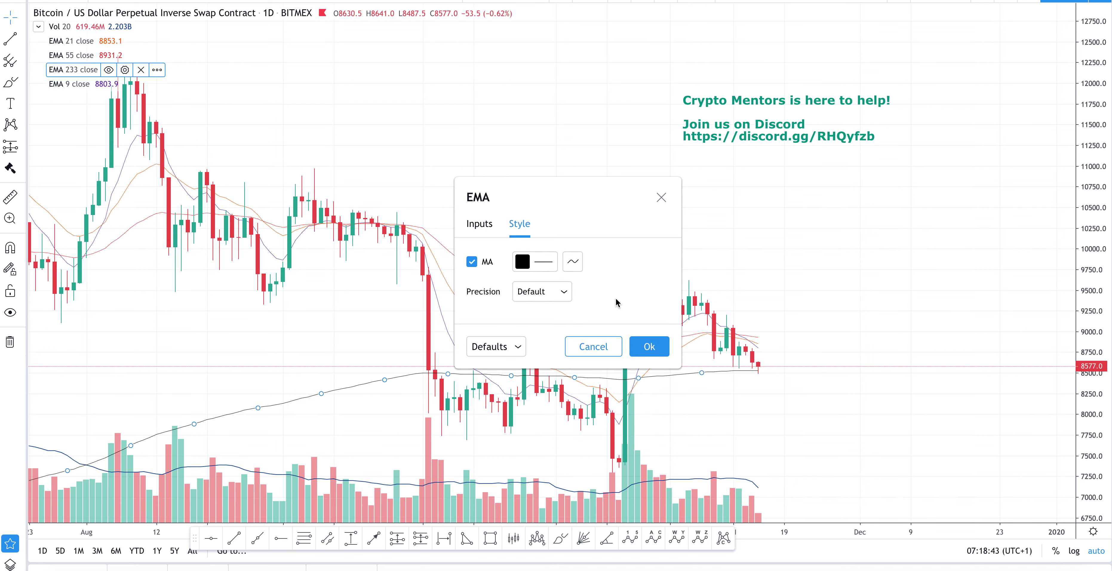
Increase the 233 EMA's line to the second thickness level, leaving its precision at Default.
left_click(542, 292)
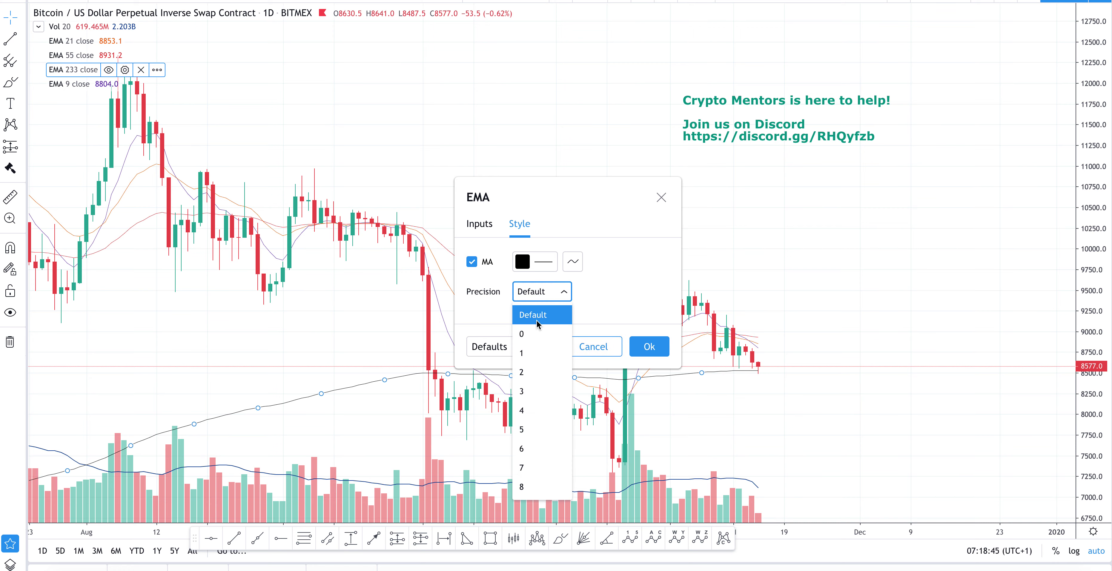
left_click(582, 279)
left_click(526, 265)
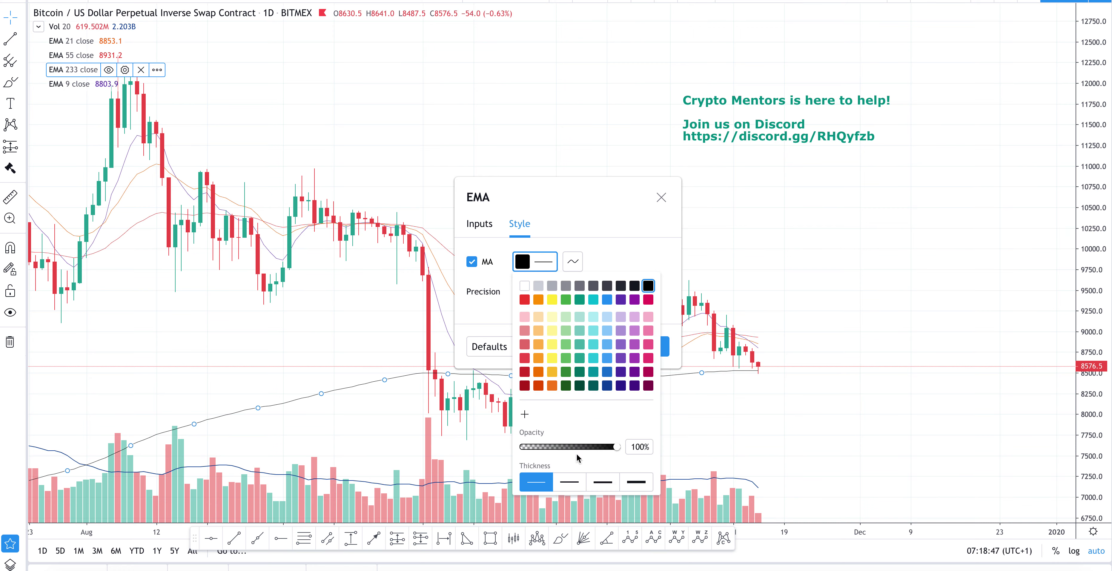
left_click(574, 483)
left_click(627, 208)
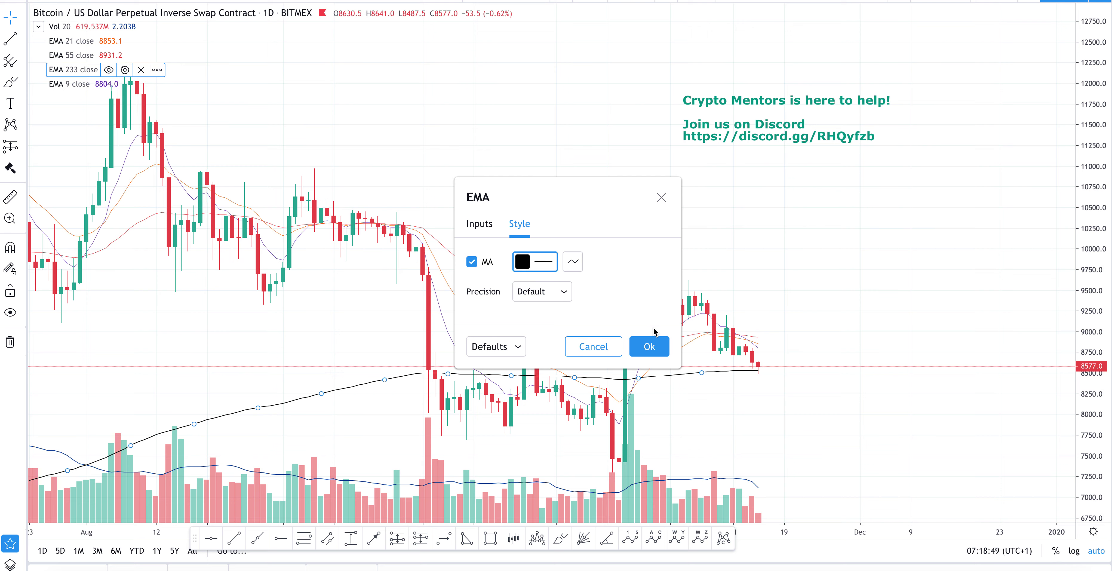
left_click(648, 346)
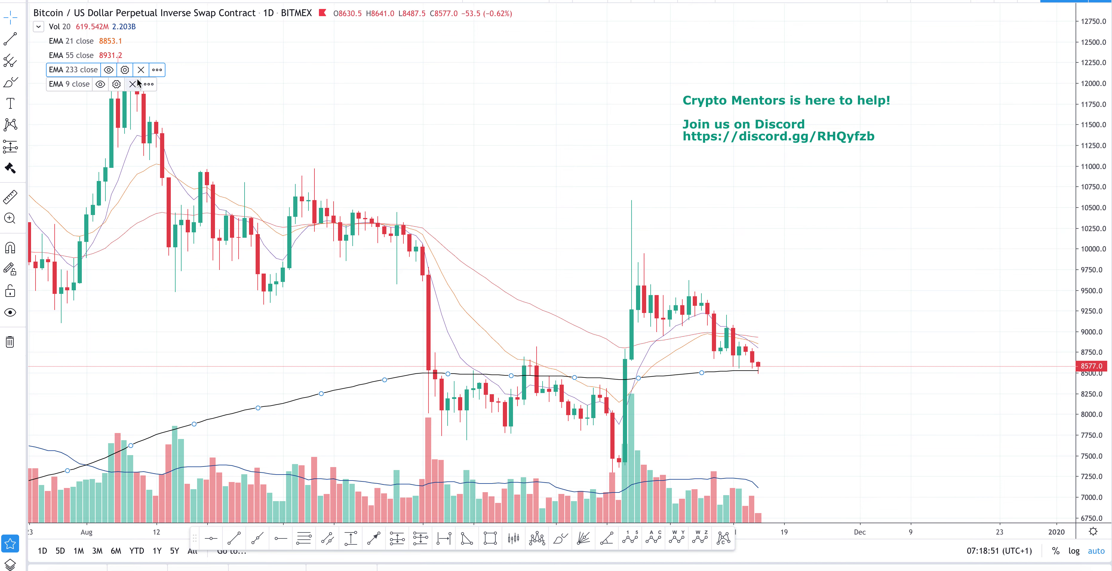
Give the fourth EMA a blue line at the third thickness level and set its length to 389.
left_click(116, 84)
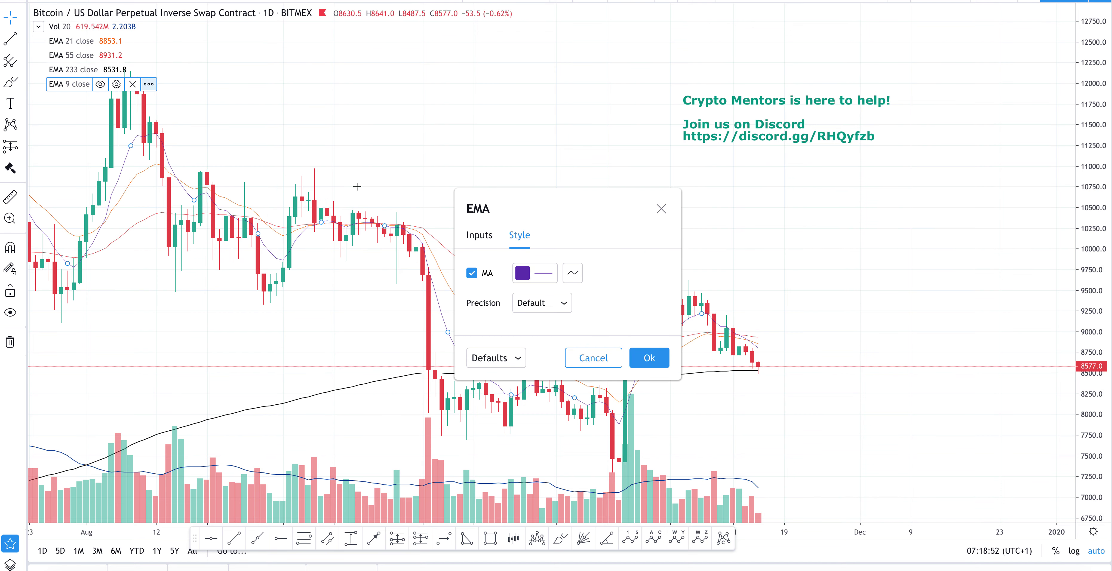
left_click(533, 277)
left_click(602, 491)
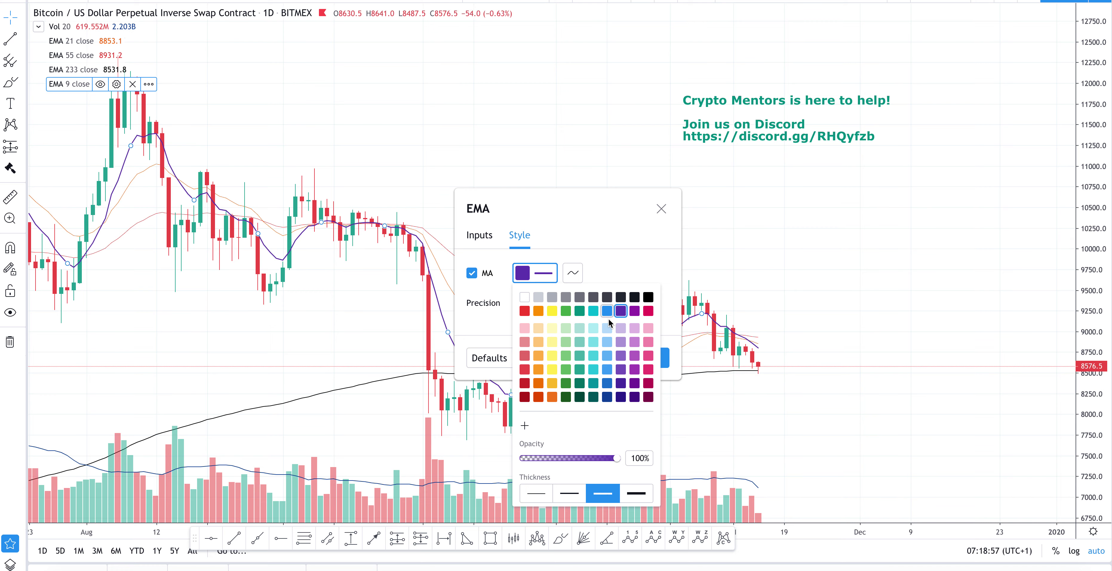
left_click(607, 311)
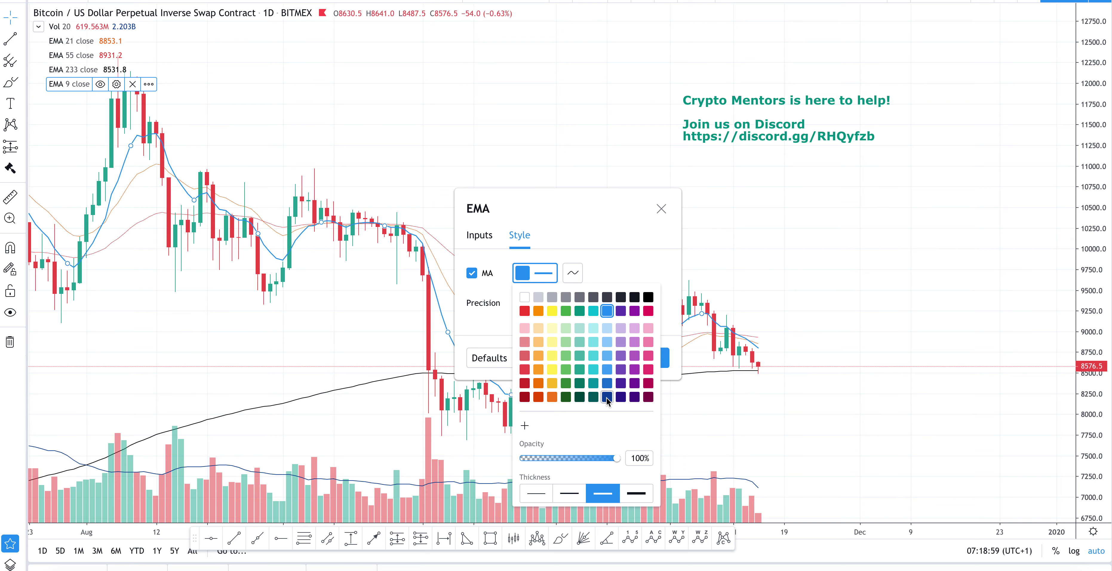
left_click(484, 242)
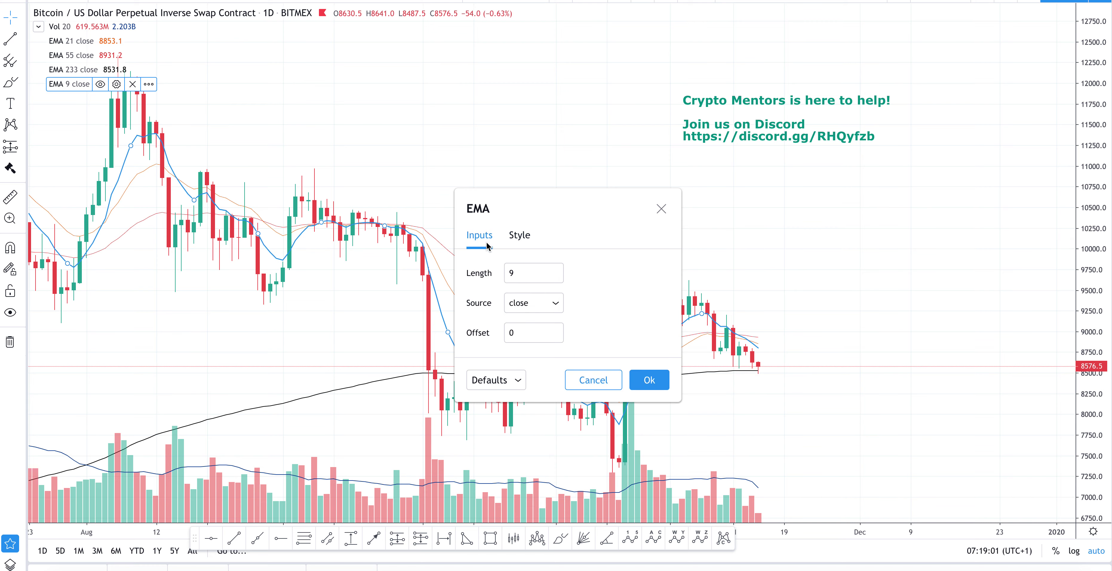
left_click(527, 274)
left_click(648, 380)
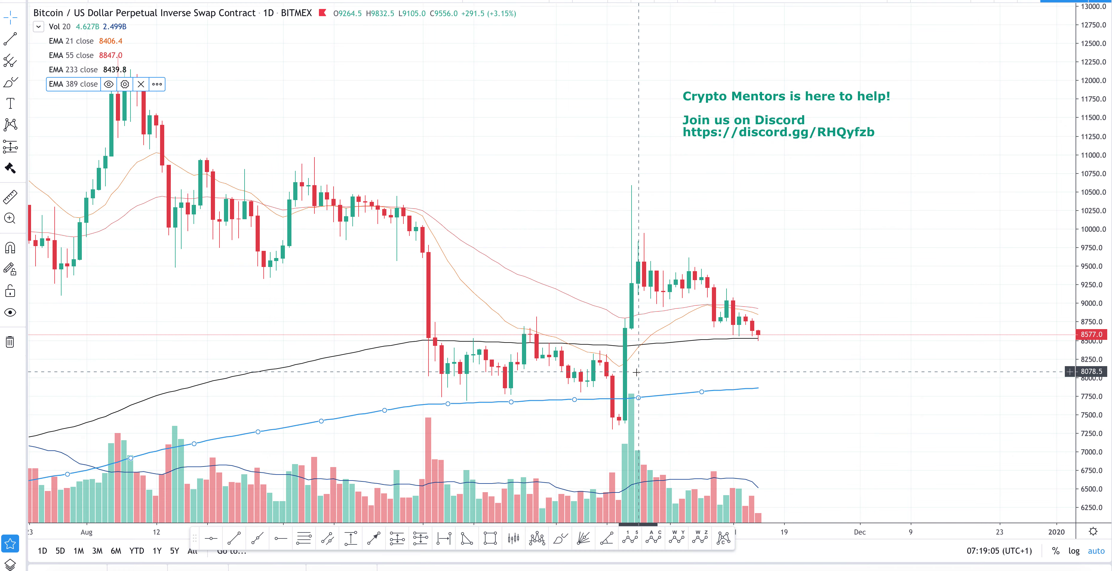
Restyle the 55 EMA with a darker red line at the second thickness level.
left_click(121, 56)
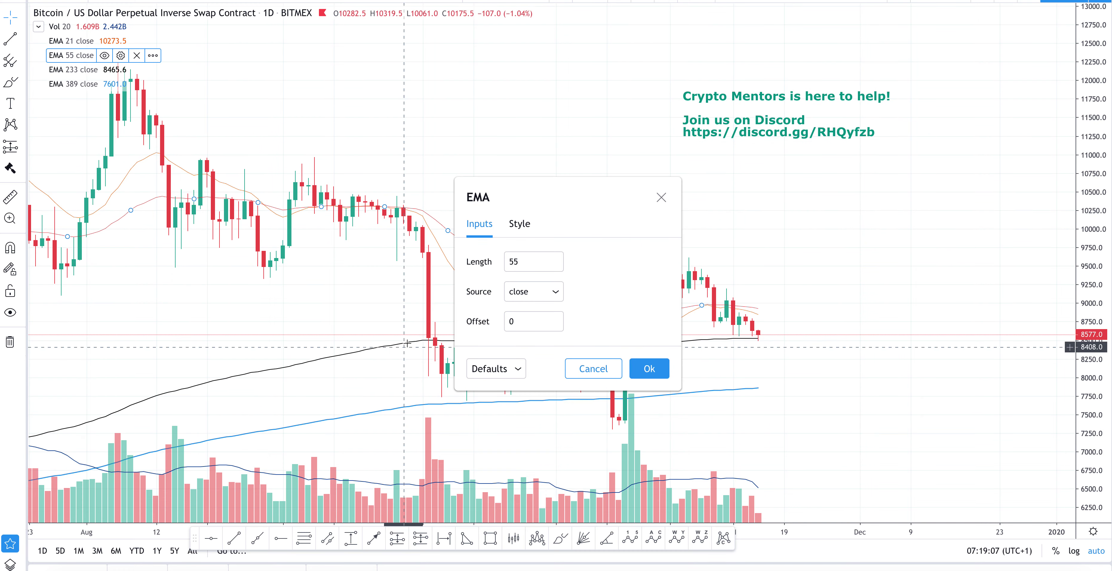
left_click(519, 225)
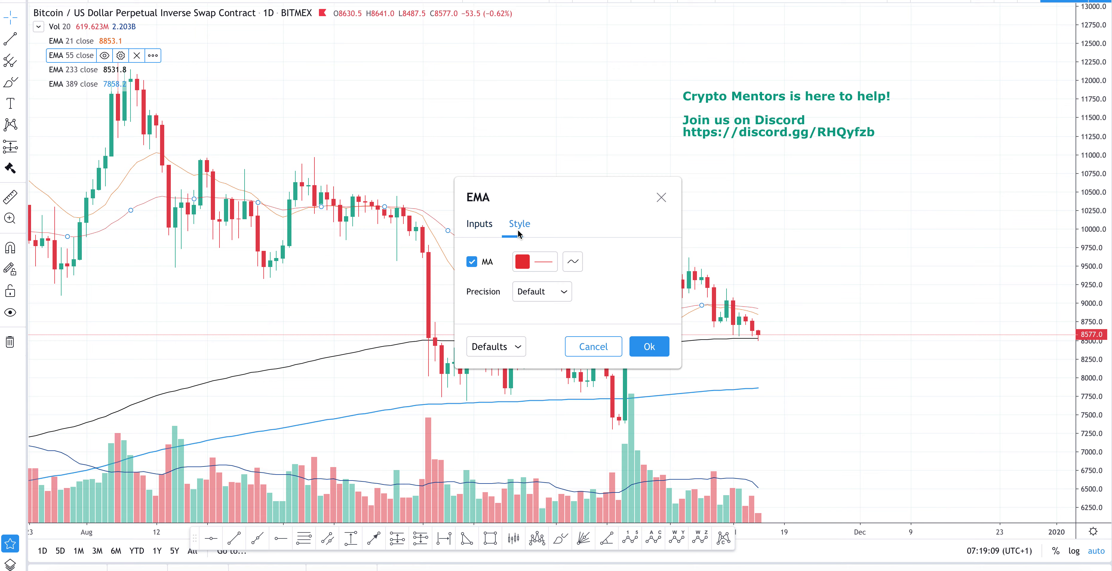
left_click(535, 262)
left_click(564, 480)
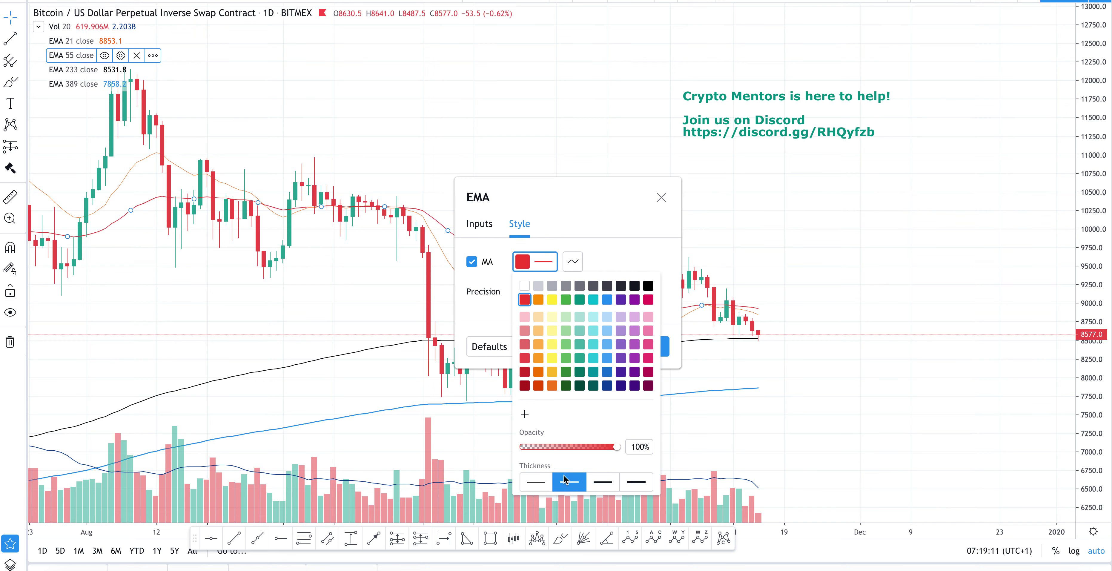
left_click(525, 372)
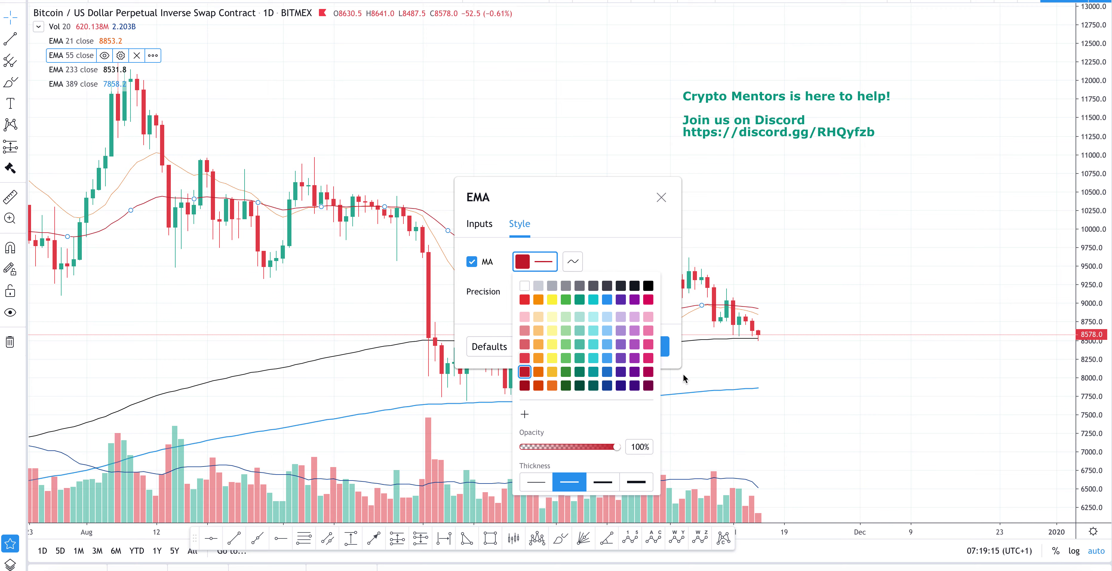
left_click(737, 236)
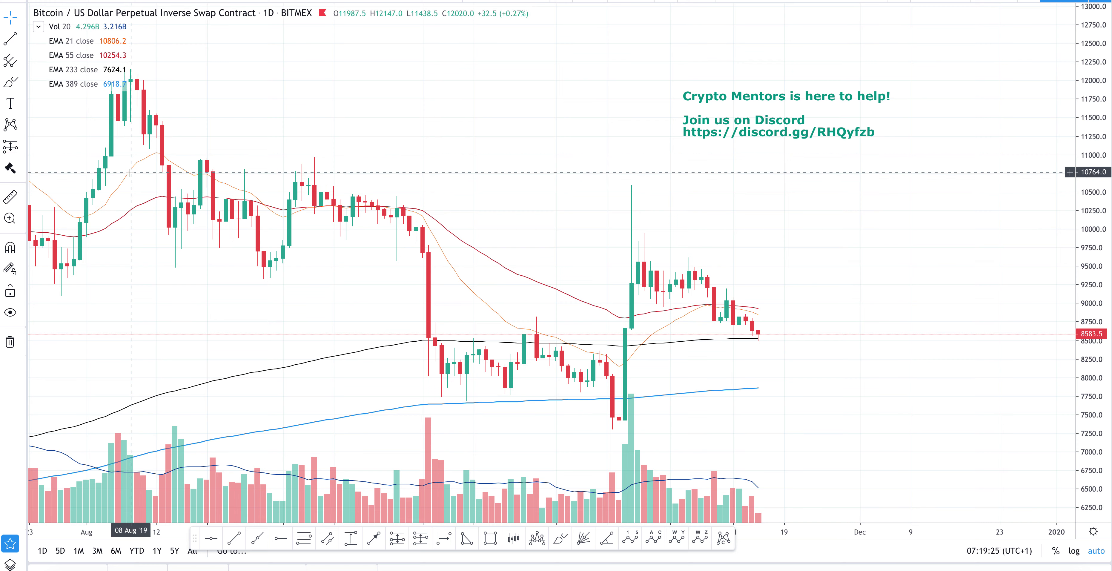
Hide the 55, 233 and 389 EMAs so only the 21 EMA is shown on the chart.
mouse_move(98, 43)
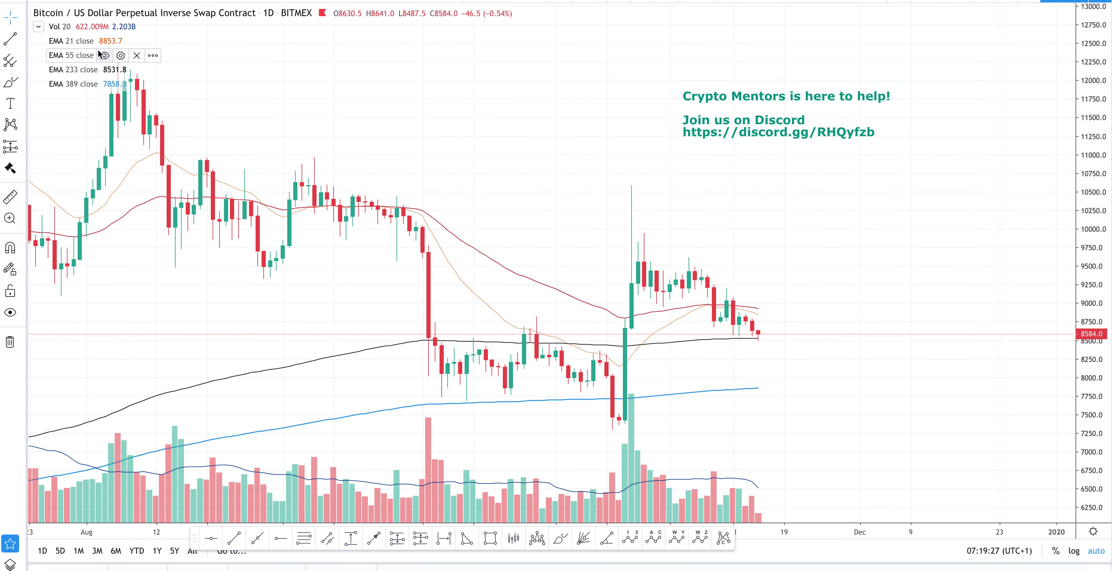
left_click(105, 57)
left_click(108, 70)
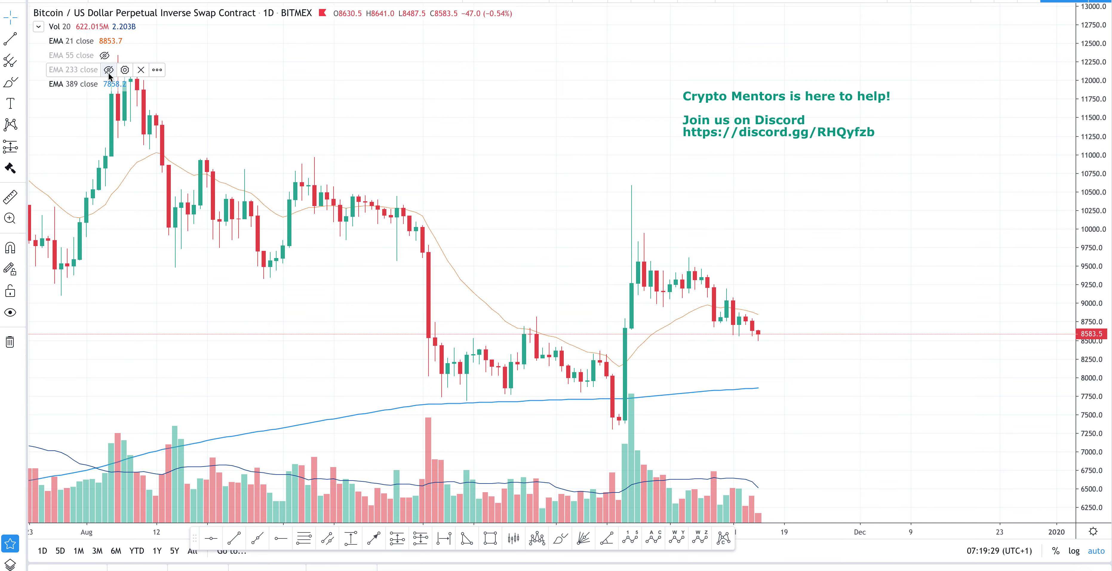
left_click(109, 84)
Examine the daily price history back to about May 2019 against the 21 EMA.
scroll(577, 247, "down", 3)
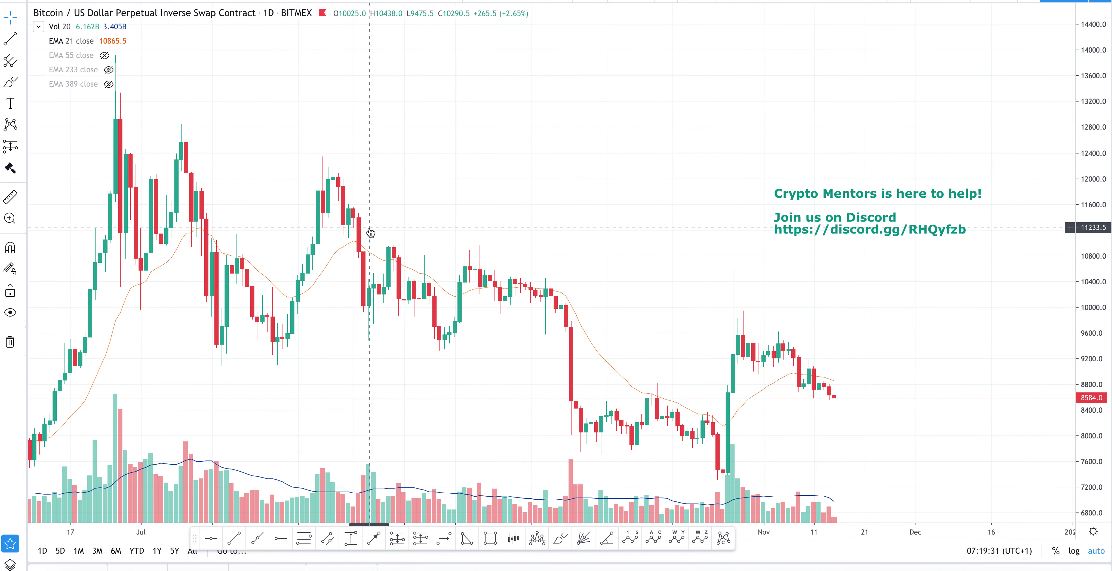
scroll(577, 248, "down", 3)
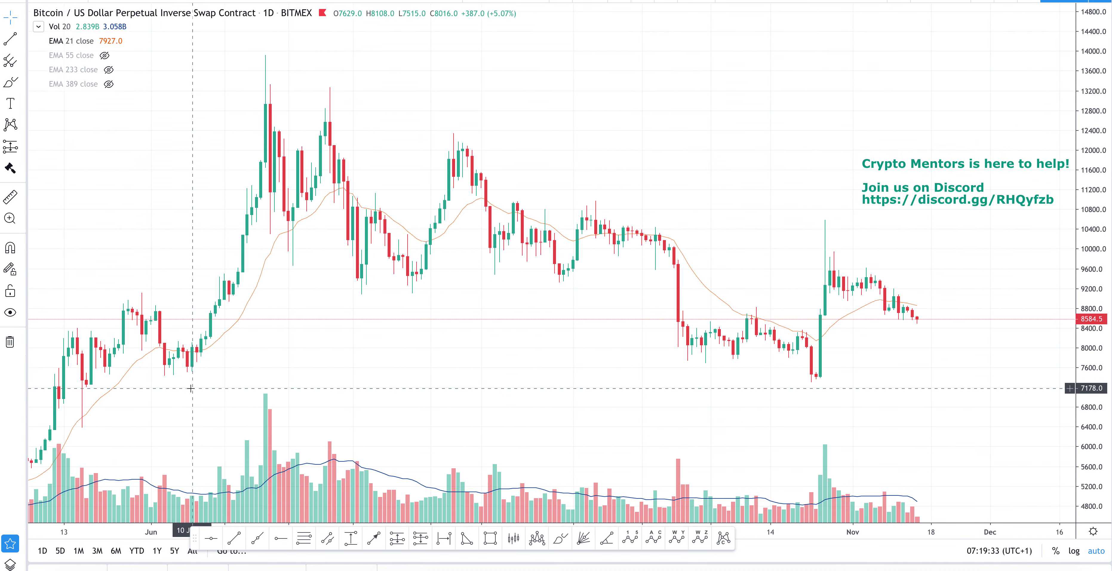
left_click_drag(1091, 193, 1095, 291)
scroll(635, 353, "left", 5)
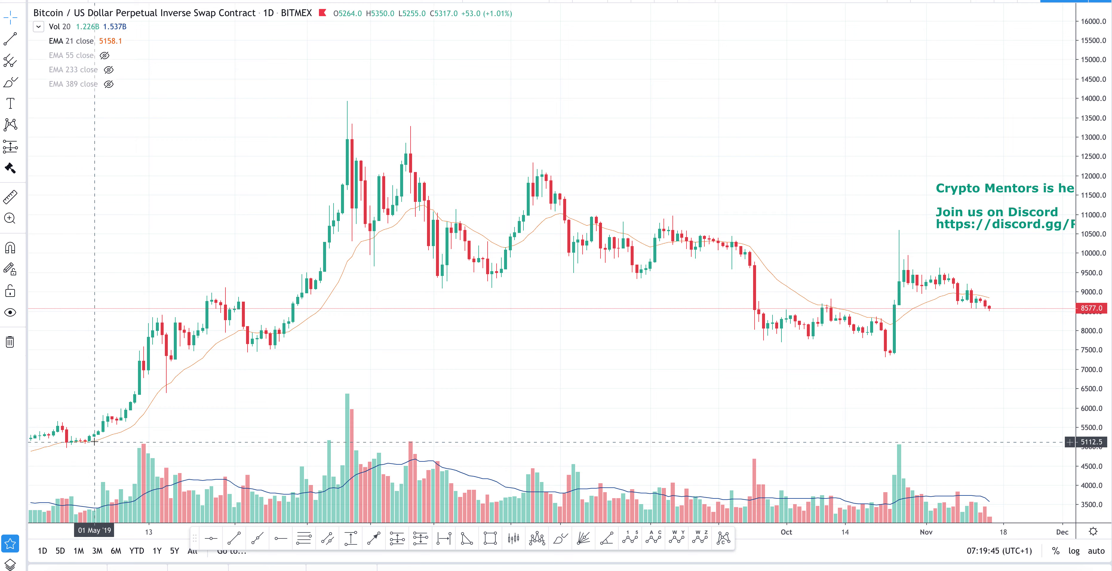
Circle the candles touching the 21 EMA around the start of May with the Brush and colour the stroke magenta.
left_click(15, 91)
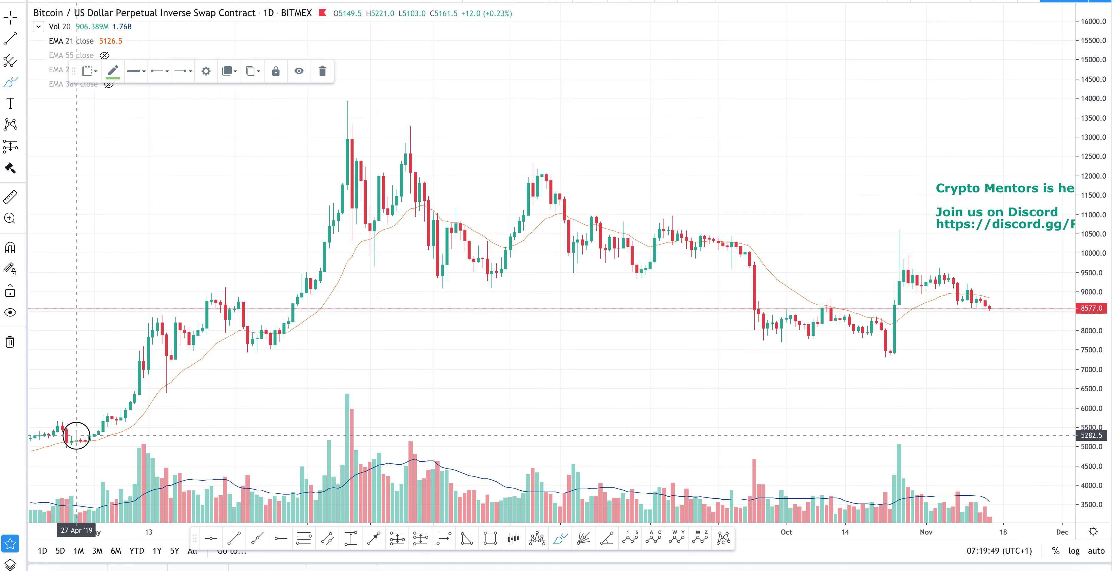
mouse_move(76, 435)
left_mouse_down()
mouse_move(62, 449)
mouse_move(112, 442)
left_mouse_up()
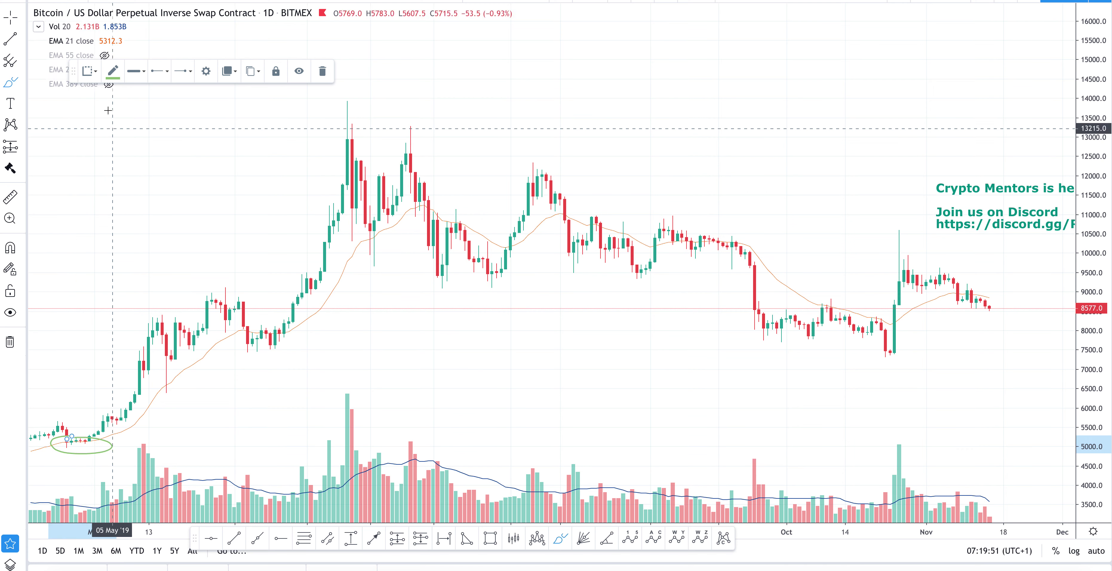
left_click(116, 78)
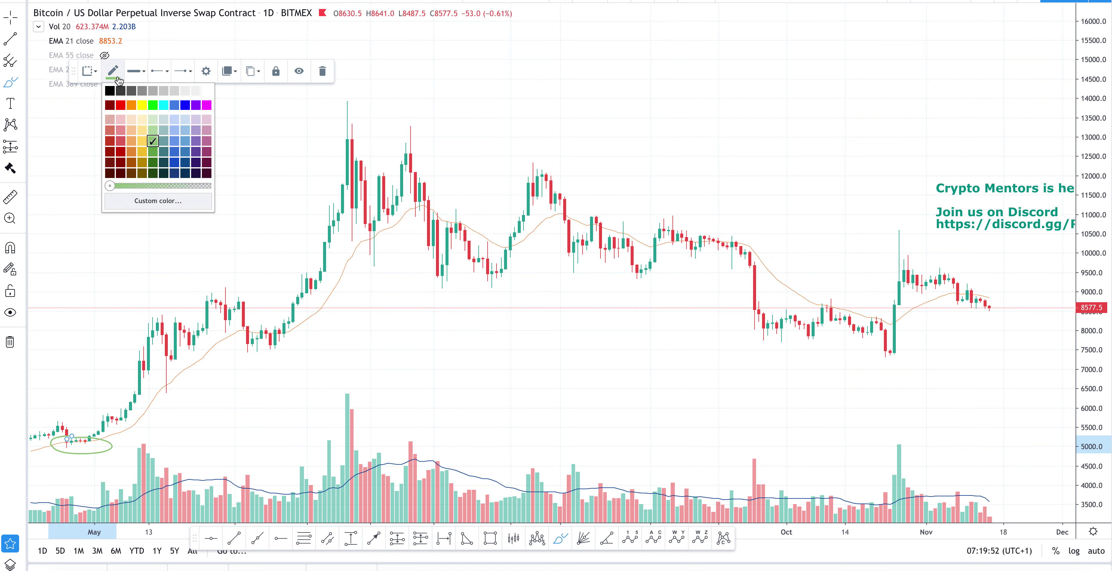
left_click(206, 105)
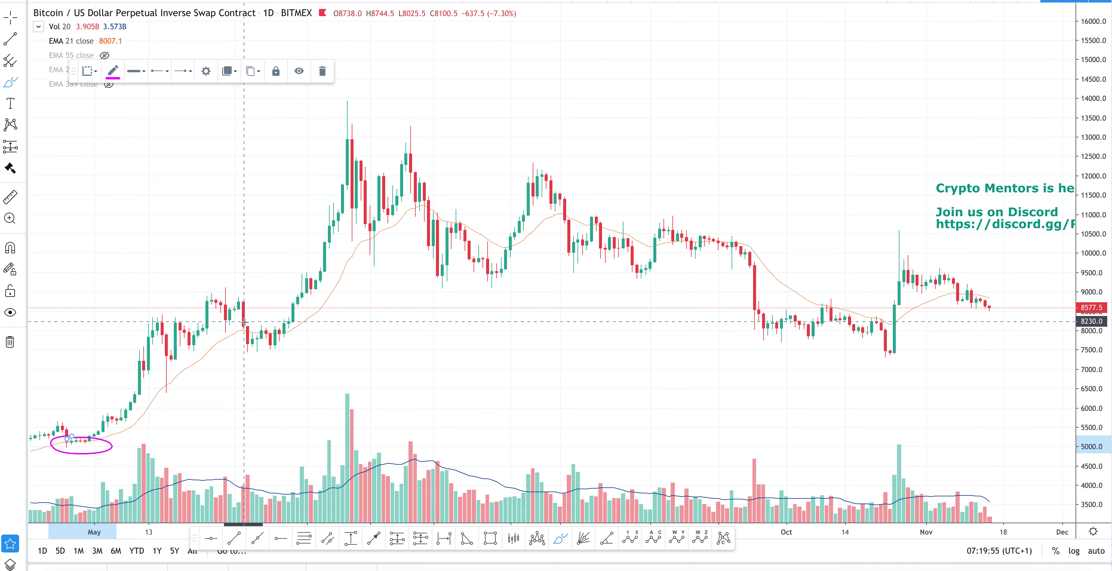
Circle further price touches of the 21 EMA in mid-May, early June, mid-July and twice in October with magenta brush strokes.
mouse_move(158, 379)
left_mouse_down()
mouse_move(175, 391)
mouse_move(158, 380)
left_mouse_up()
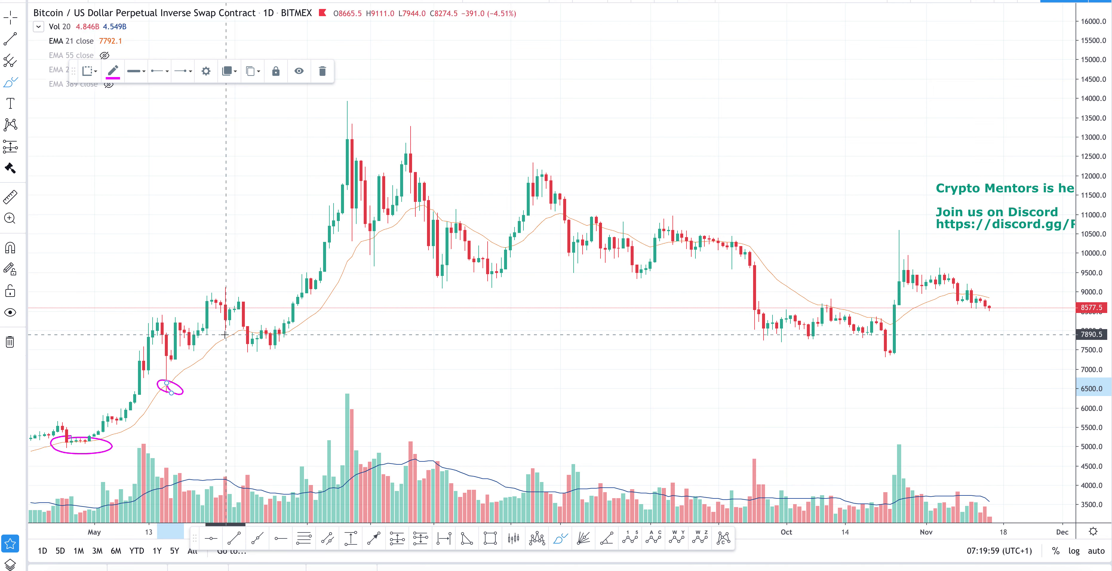
mouse_move(248, 326)
left_mouse_down()
mouse_move(231, 335)
mouse_move(277, 344)
mouse_move(299, 331)
mouse_move(244, 327)
left_mouse_up()
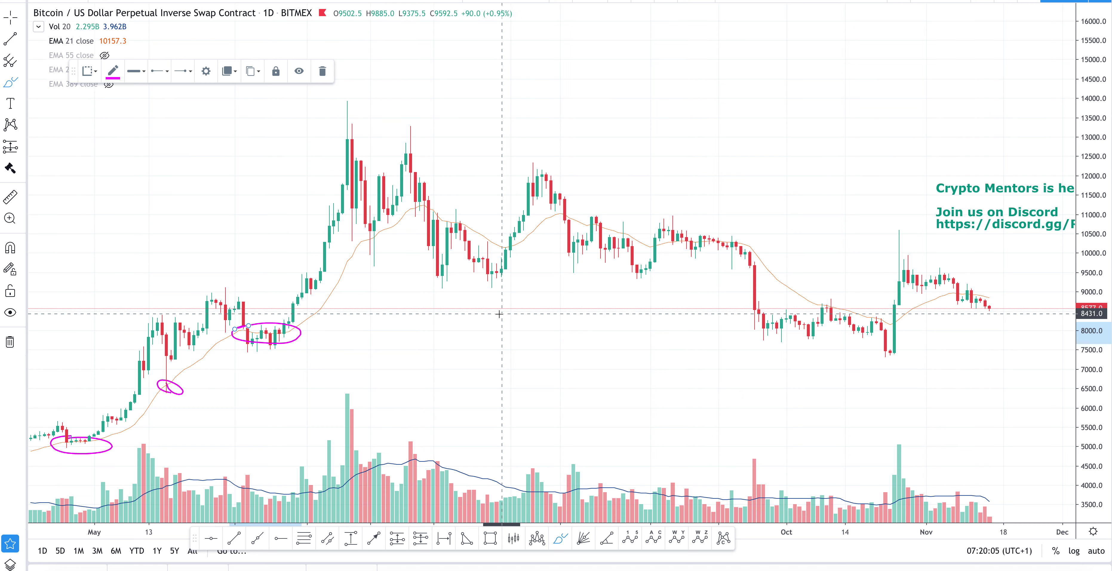
mouse_move(448, 205)
left_mouse_down()
mouse_move(429, 212)
mouse_move(475, 218)
mouse_move(449, 205)
left_mouse_up()
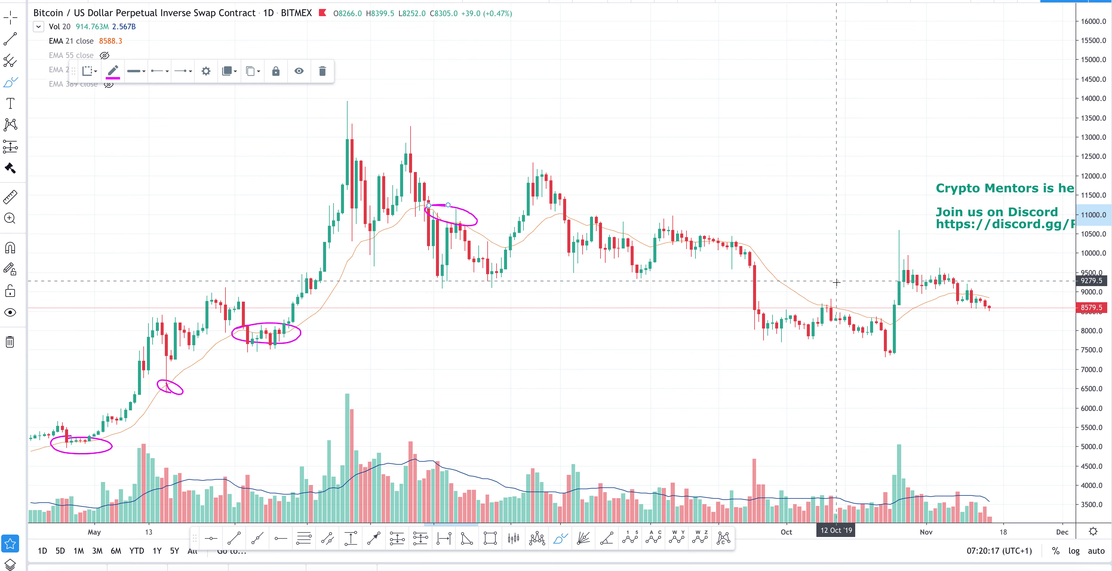
left_click(828, 293)
mouse_move(827, 294)
left_mouse_down()
mouse_move(834, 317)
mouse_move(809, 296)
mouse_move(898, 327)
mouse_move(867, 311)
left_mouse_up()
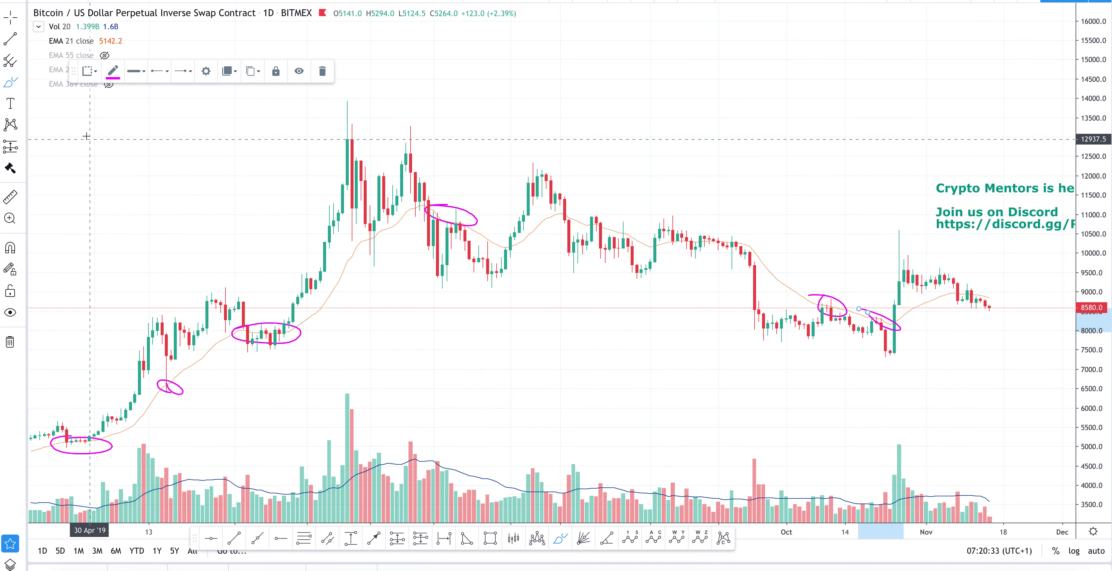
Draw a nearly horizontal red trend line from about 9418 in late May to about 9542 on 19 November.
left_click(12, 42)
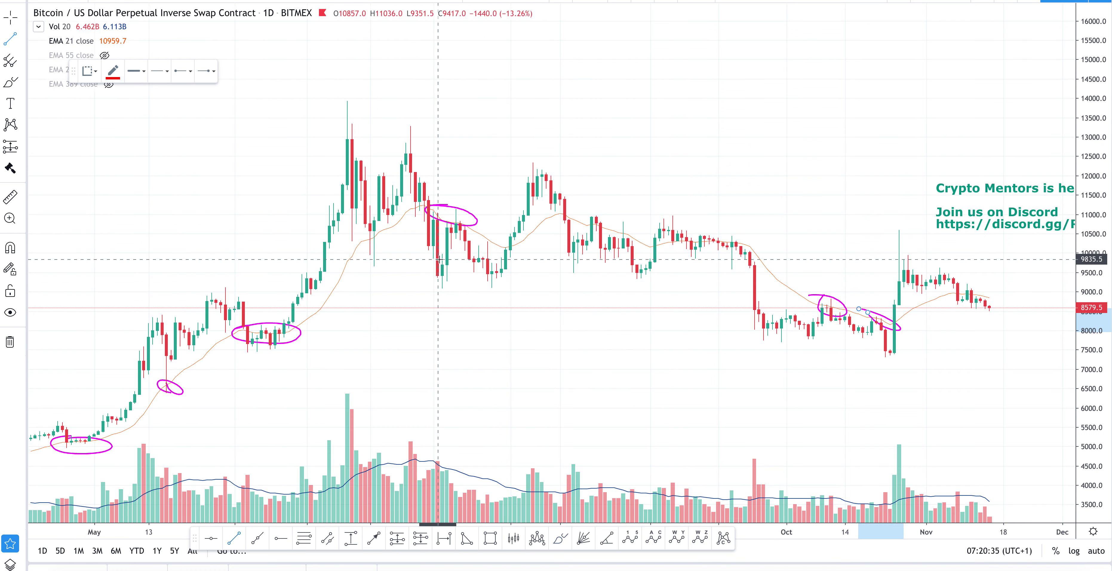
left_click(213, 276)
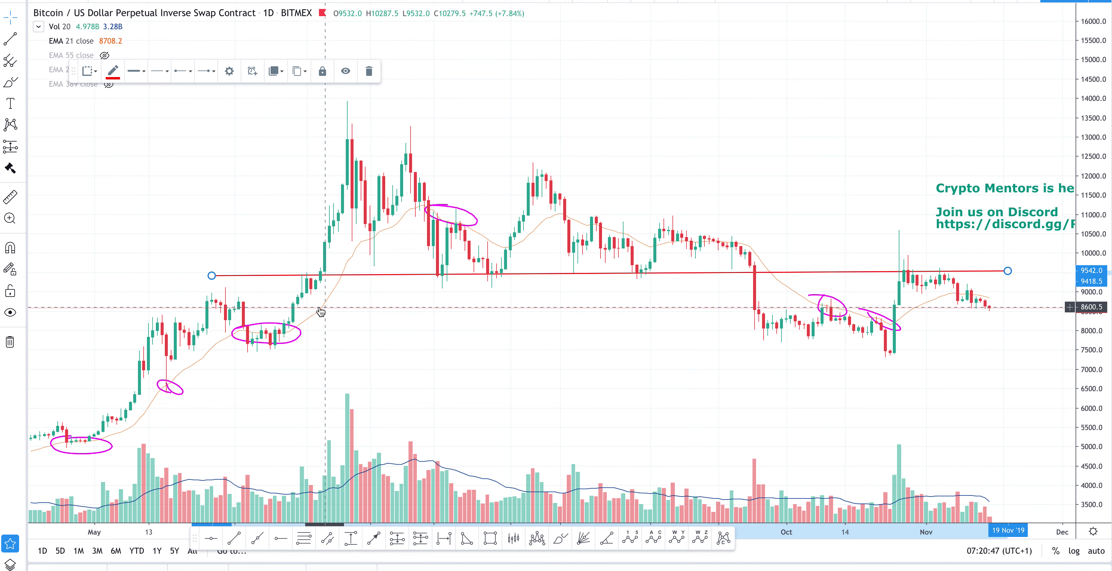
left_click(301, 280)
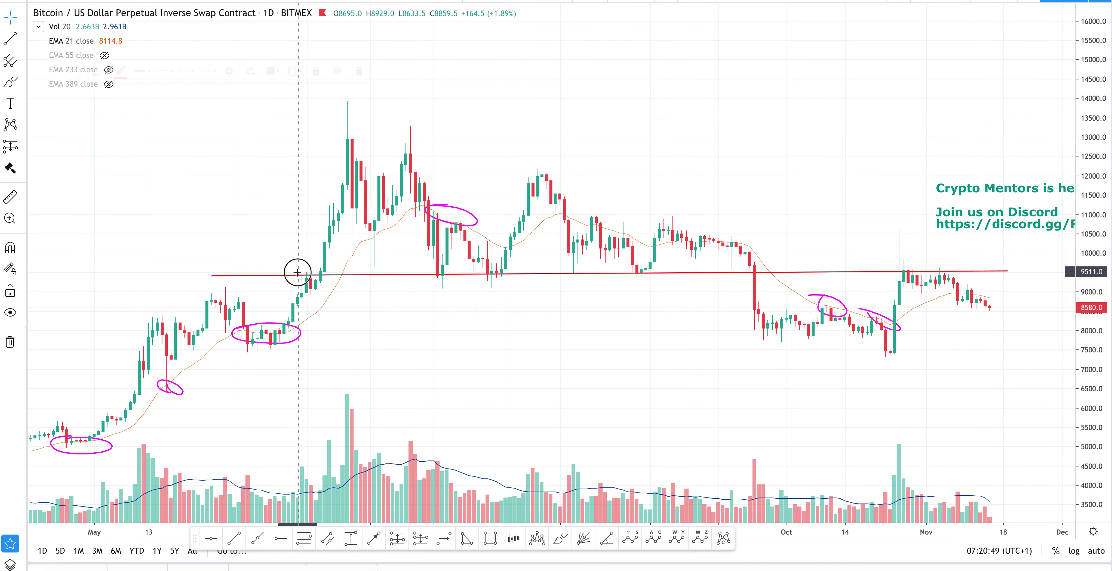
left_click_drag(301, 280, 311, 290)
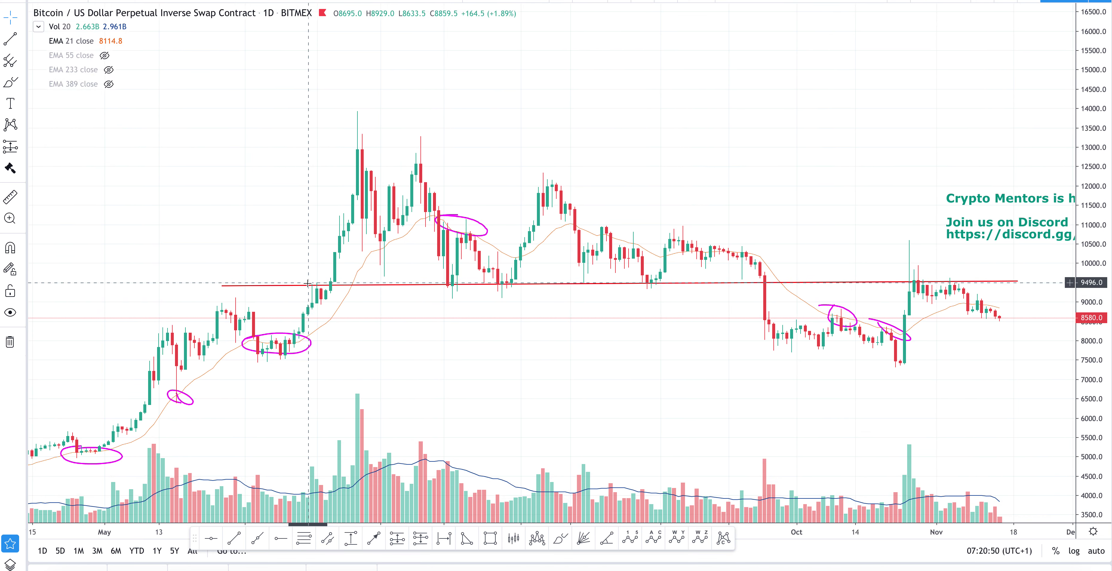
Circle the price reactions at the red trend line from mid-June to the end of August with the Brush.
left_click(10, 82)
left_click_drag(309, 279, 315, 299)
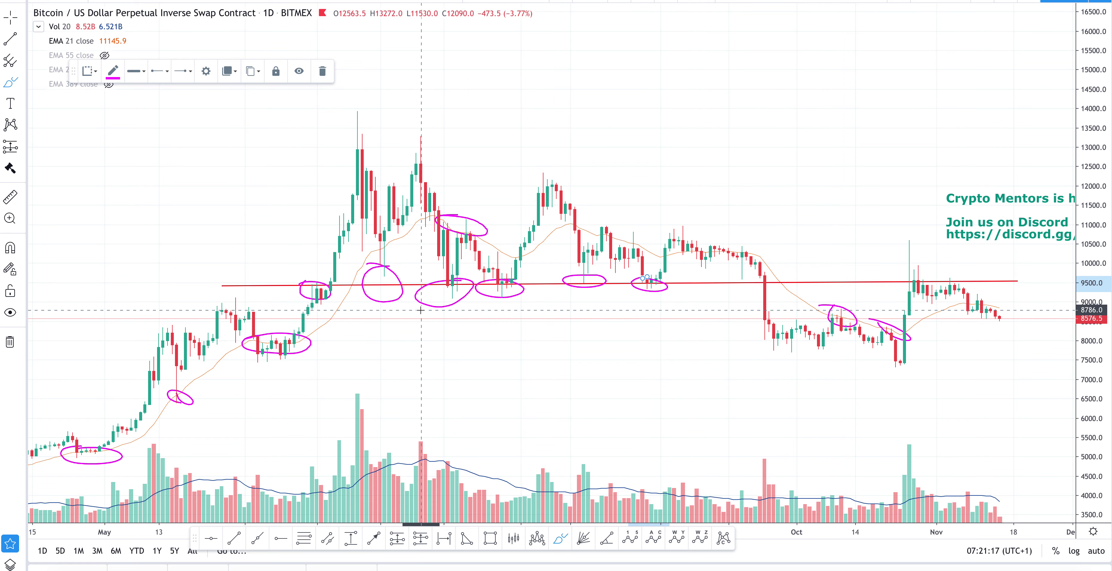
Delete the brush circle around the low wick between the two highest price peaks.
left_click(397, 293)
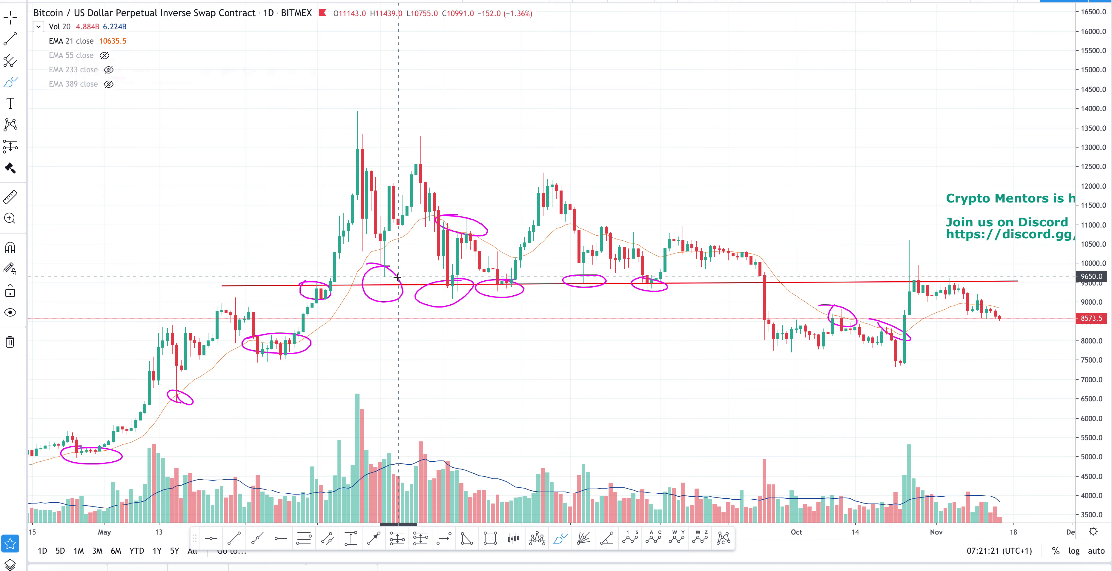
mouse_move(50, 51)
key("Escape")
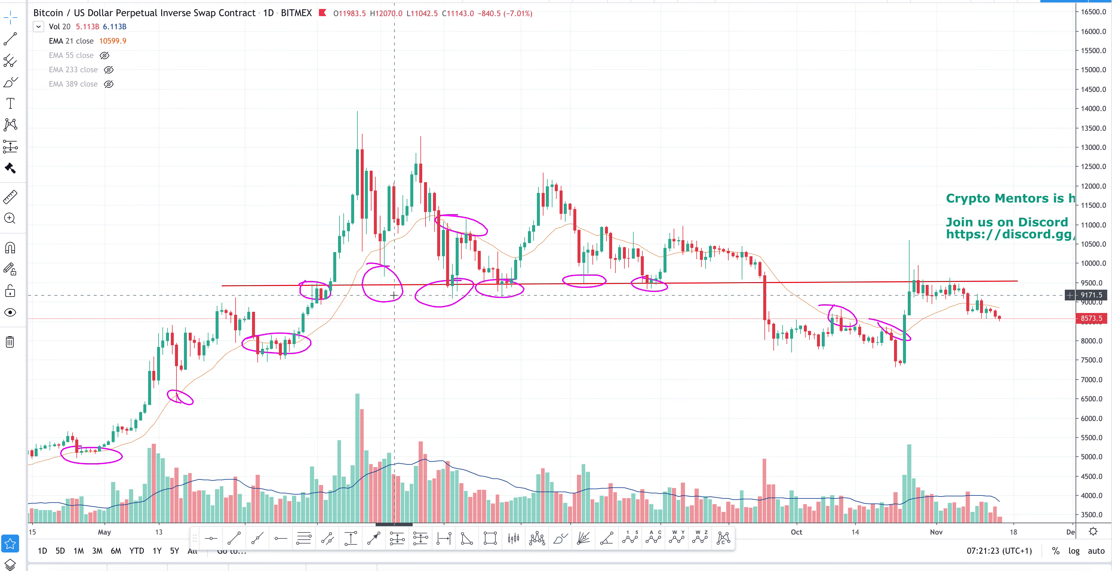
left_click(398, 283)
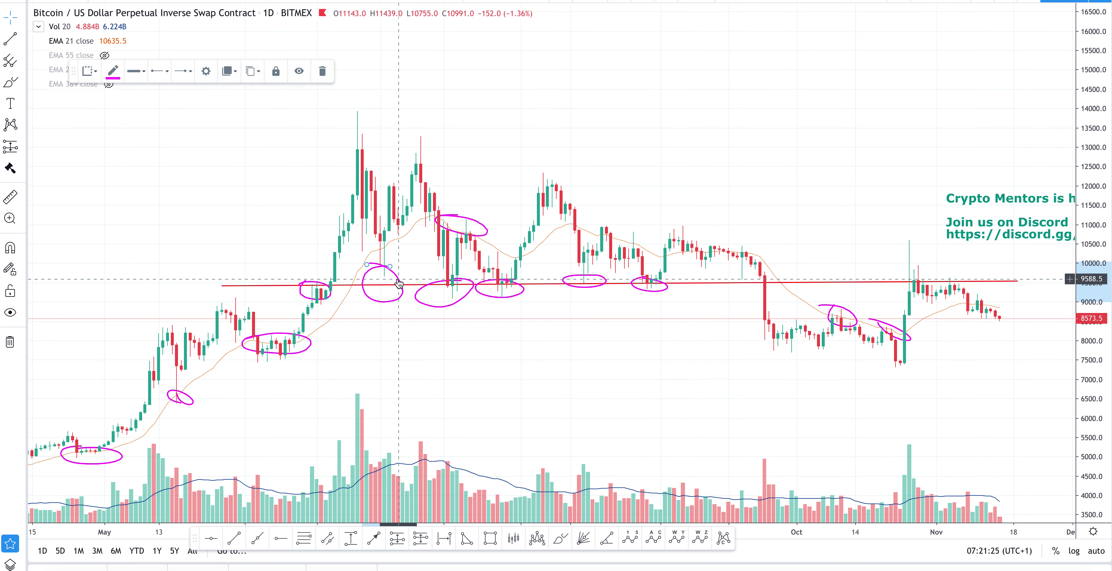
key("Delete")
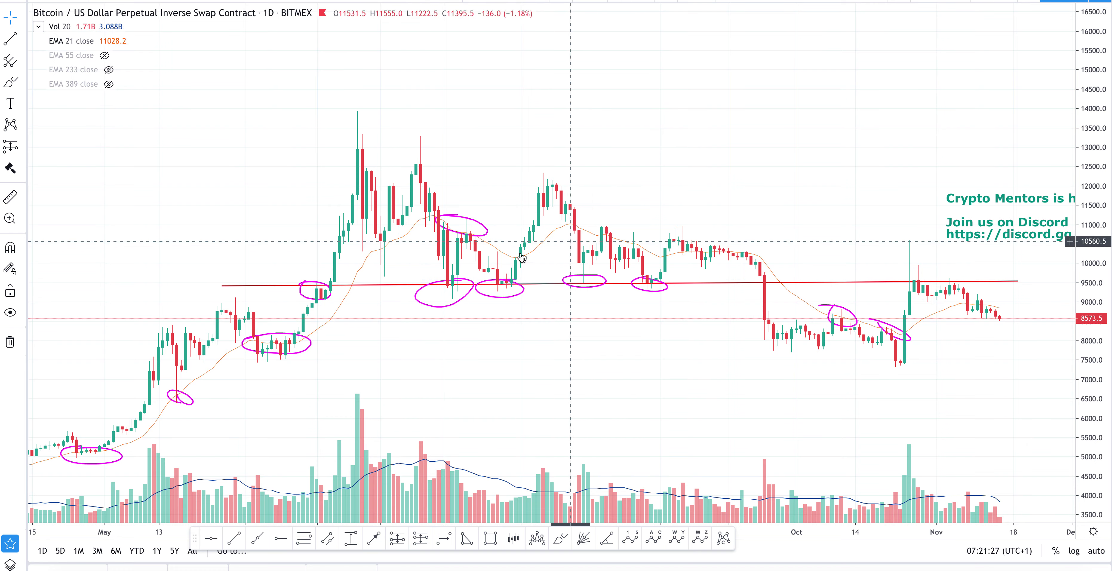
Brush arcs over the three price swings above the trend line, curves under the October and November lows, and upward arrows beyond the last candle.
left_click(11, 83)
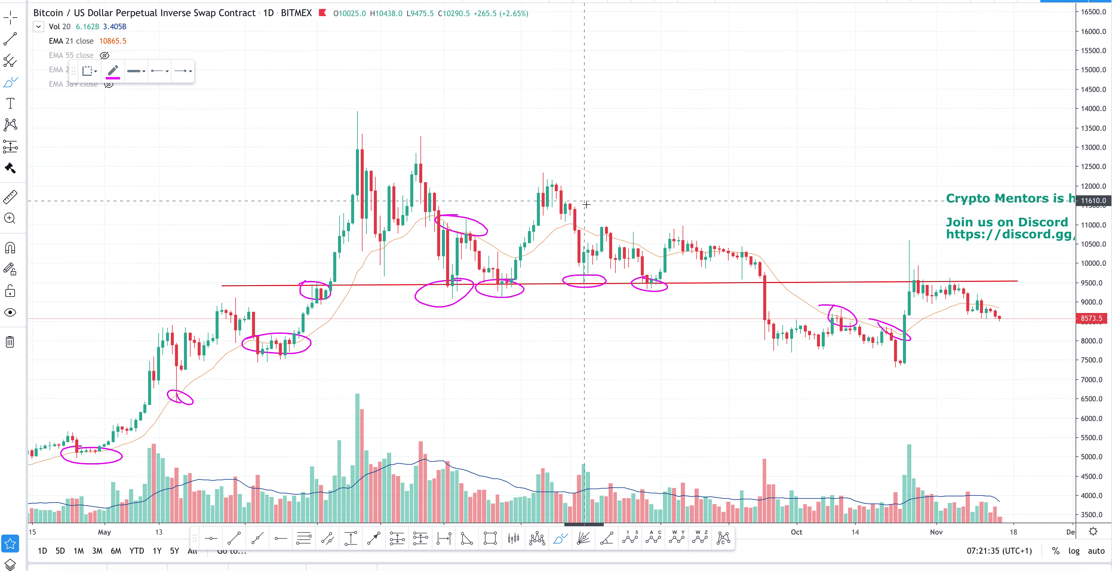
mouse_move(453, 286)
left_mouse_down()
mouse_move(493, 209)
mouse_move(643, 223)
mouse_move(661, 282)
left_mouse_up()
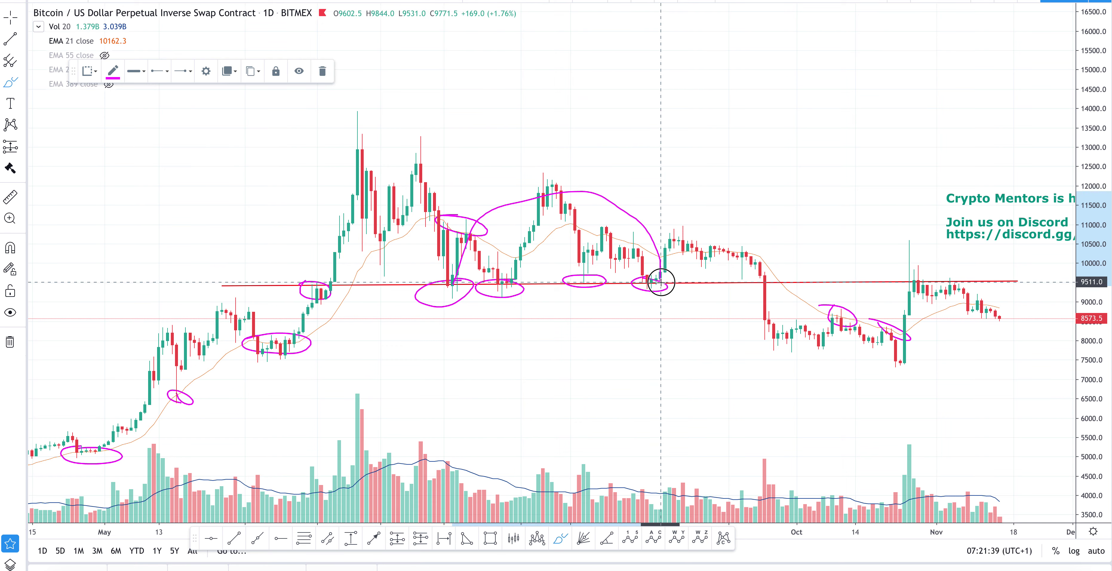
mouse_move(321, 279)
left_mouse_down()
mouse_move(372, 129)
mouse_move(451, 224)
left_mouse_up()
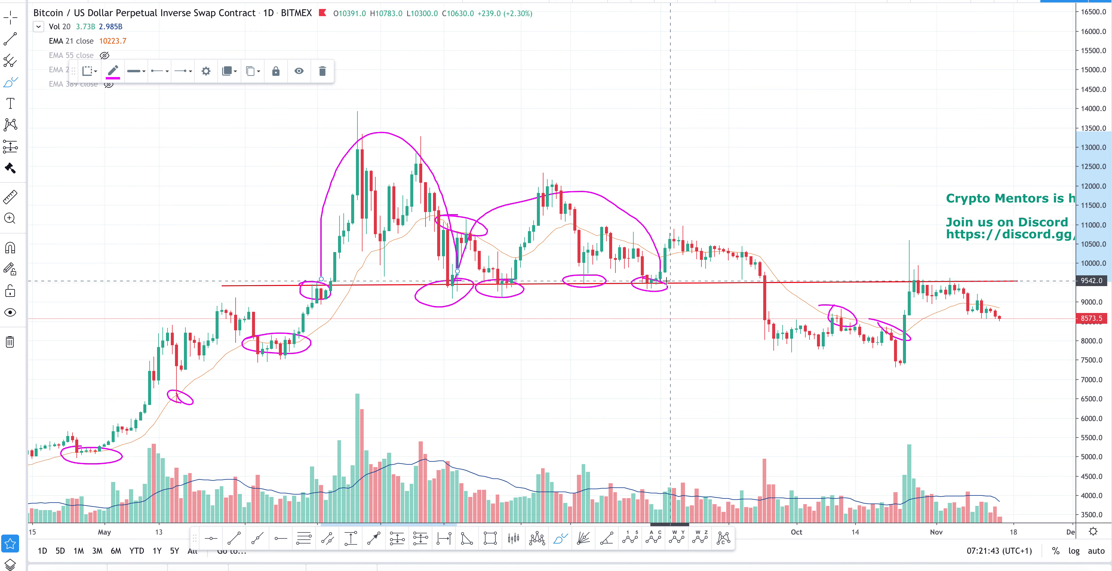
mouse_move(665, 278)
left_mouse_down()
mouse_move(692, 252)
mouse_move(736, 255)
mouse_move(775, 338)
mouse_move(765, 313)
left_mouse_up()
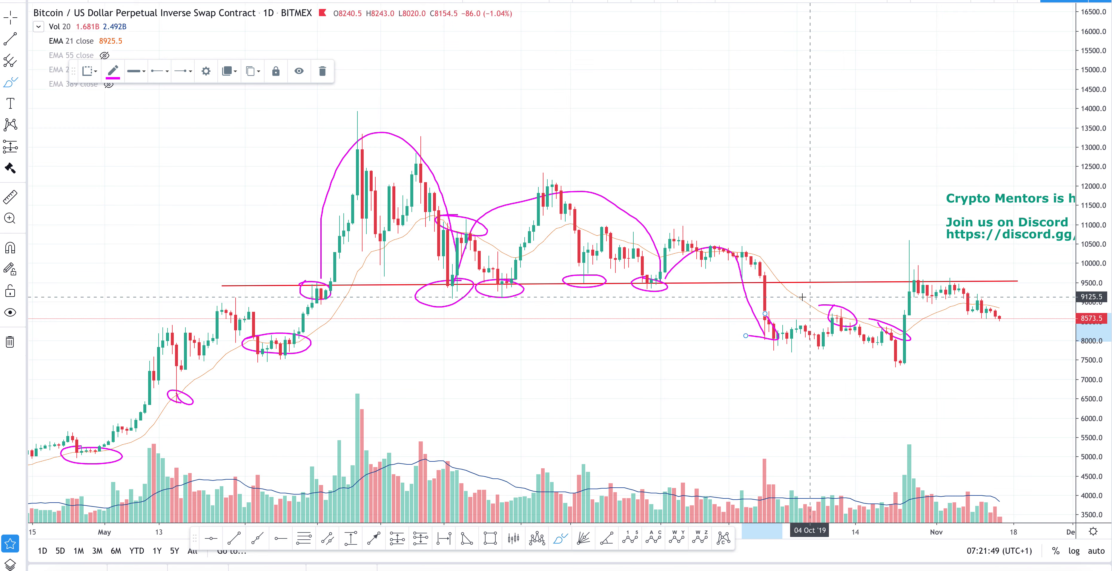
mouse_move(768, 297)
left_mouse_down()
mouse_move(777, 343)
mouse_move(885, 348)
mouse_move(906, 278)
mouse_move(969, 318)
mouse_move(1000, 316)
mouse_move(1026, 285)
left_mouse_up()
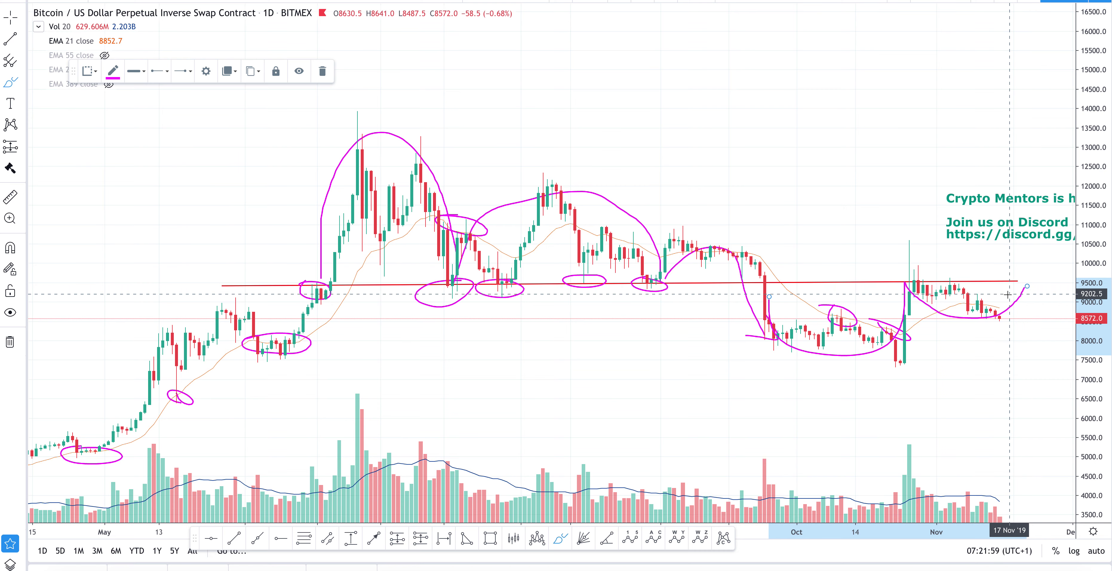
mouse_move(1011, 293)
left_mouse_down()
mouse_move(1037, 298)
mouse_move(1042, 182)
mouse_move(1049, 214)
left_mouse_up()
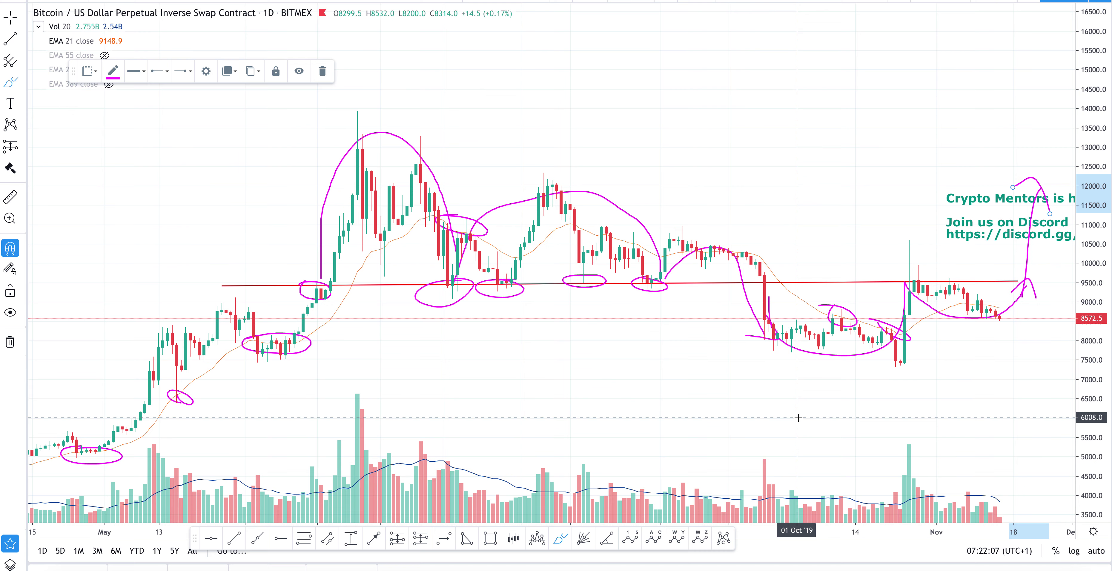
Undo all the brush marks and the red trend line on the chart.
key("ctrl+z")
key("ctrl+z")
key("ctrl+z")
key("ctrl+z")
key("ctrl+z")
key("ctrl+z")
key("ctrl+z")
key("ctrl+z")
key("ctrl+z")
key("ctrl+z")
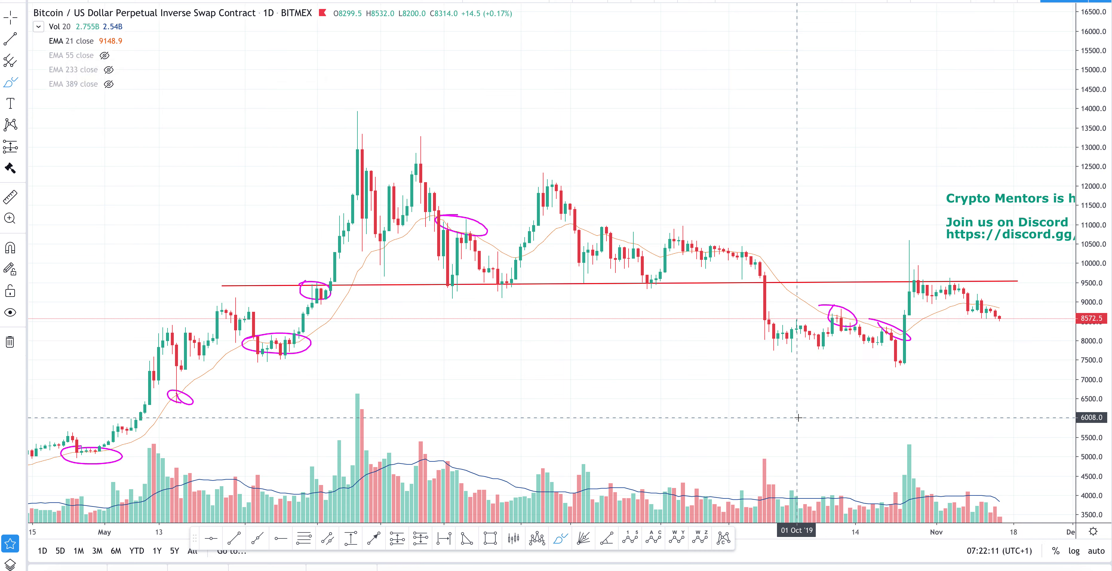
key("ctrl+z")
key("ctrl+z")
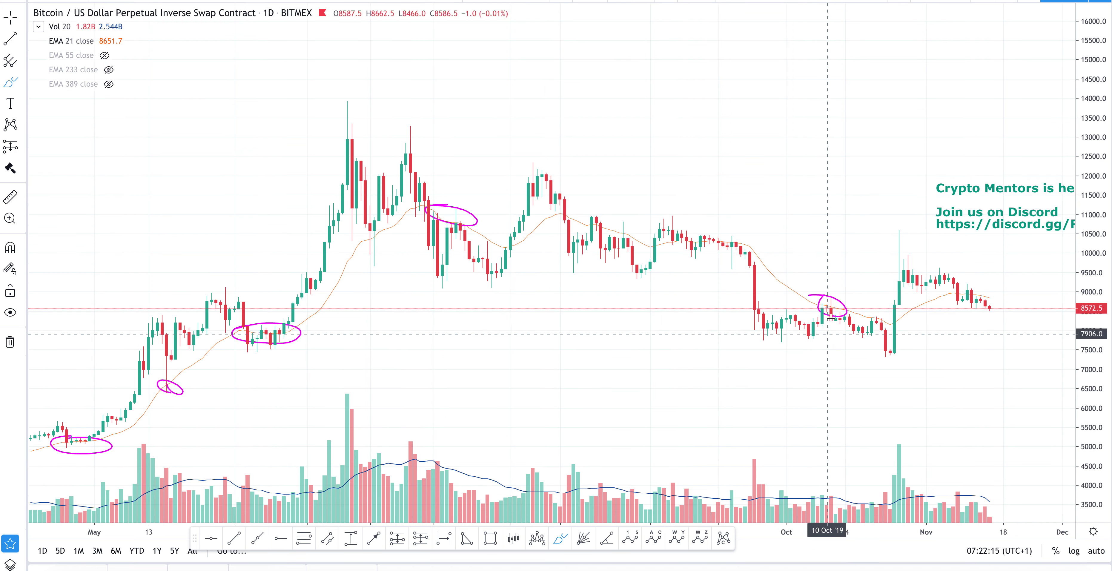
key("ctrl+z")
key("ctrl+z")
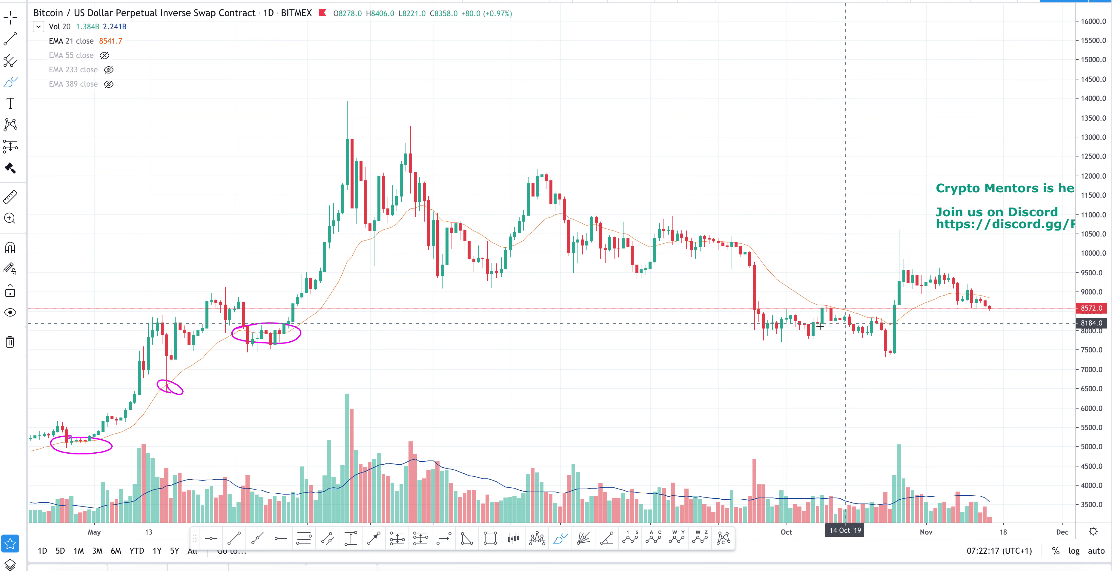
key("ctrl+z")
key("ctrl+z")
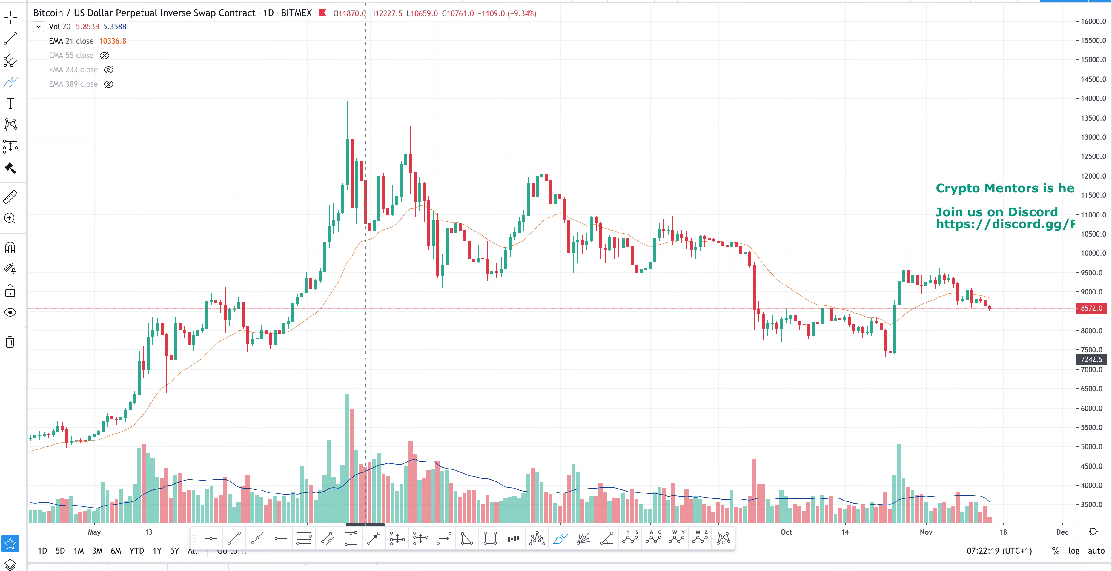
key("ctrl+z")
Hide the 21 EMA and show the 55 EMA on the chart.
mouse_move(110, 86)
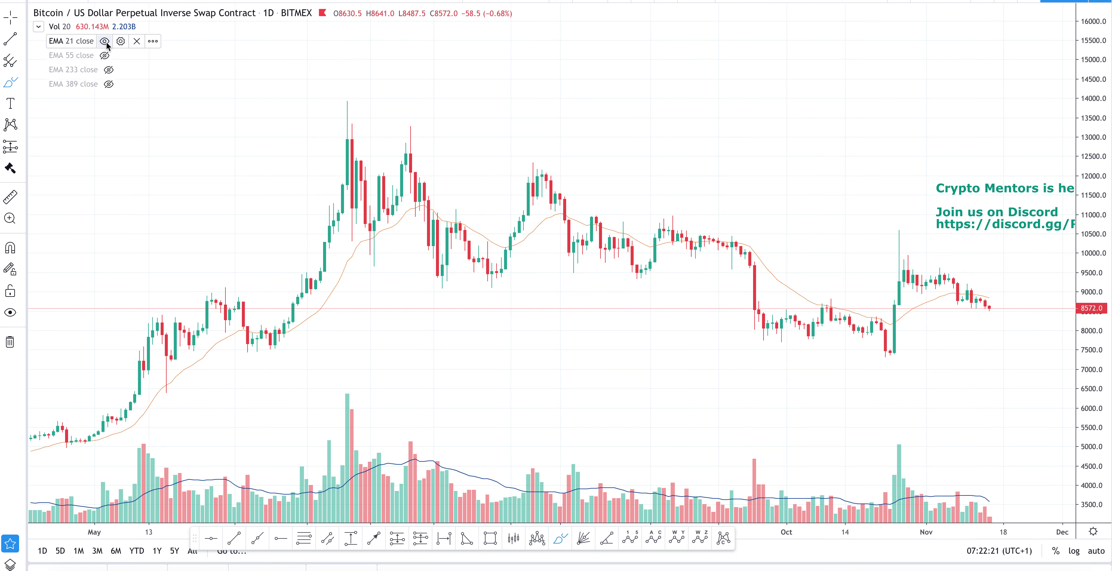
left_click(104, 42)
left_click(104, 56)
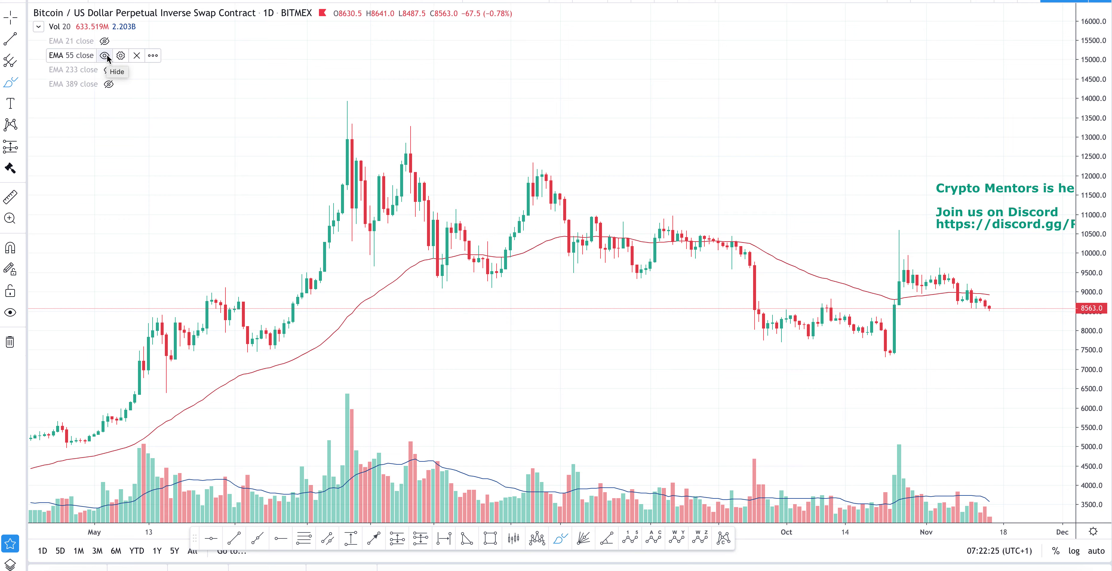
Review the older daily history against the 55 EMA, and switch the chart to the 240-minute interval to examine price back to early July.
scroll(321, 365, "down", 4)
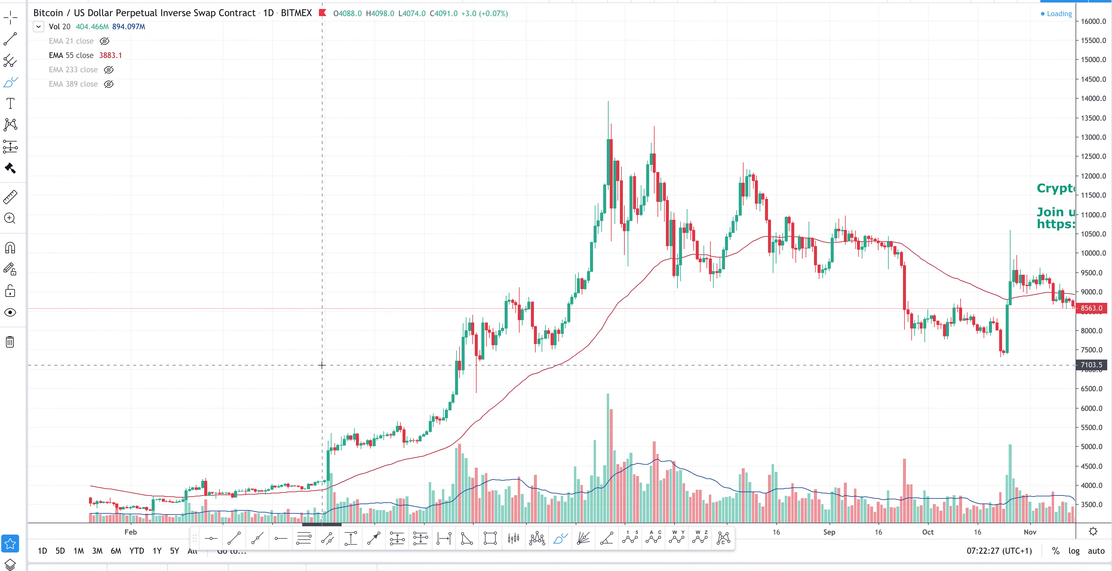
scroll(322, 365, "left", 10)
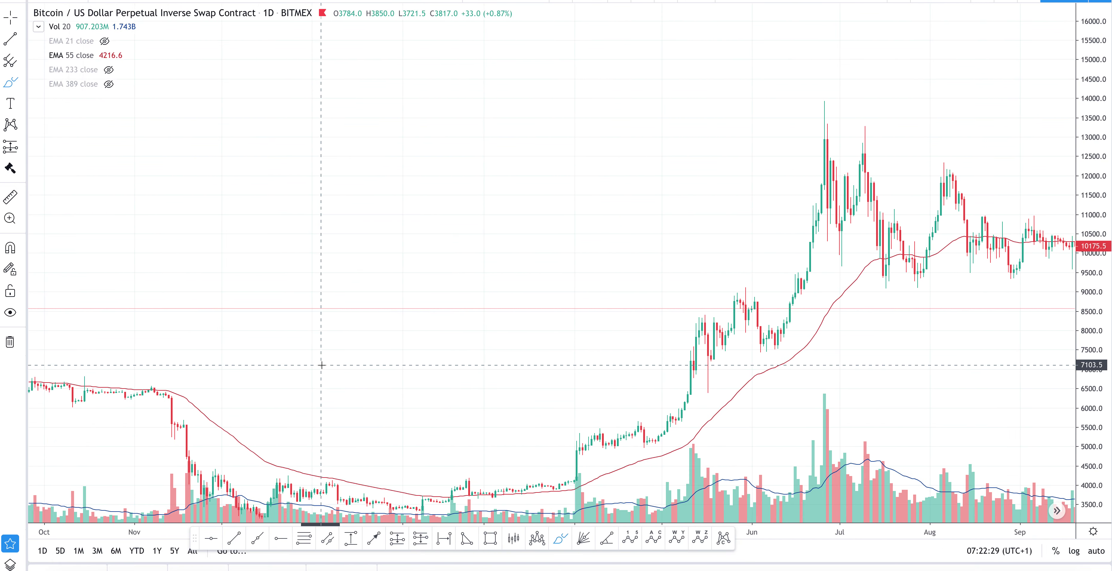
scroll(322, 365, "left", 5)
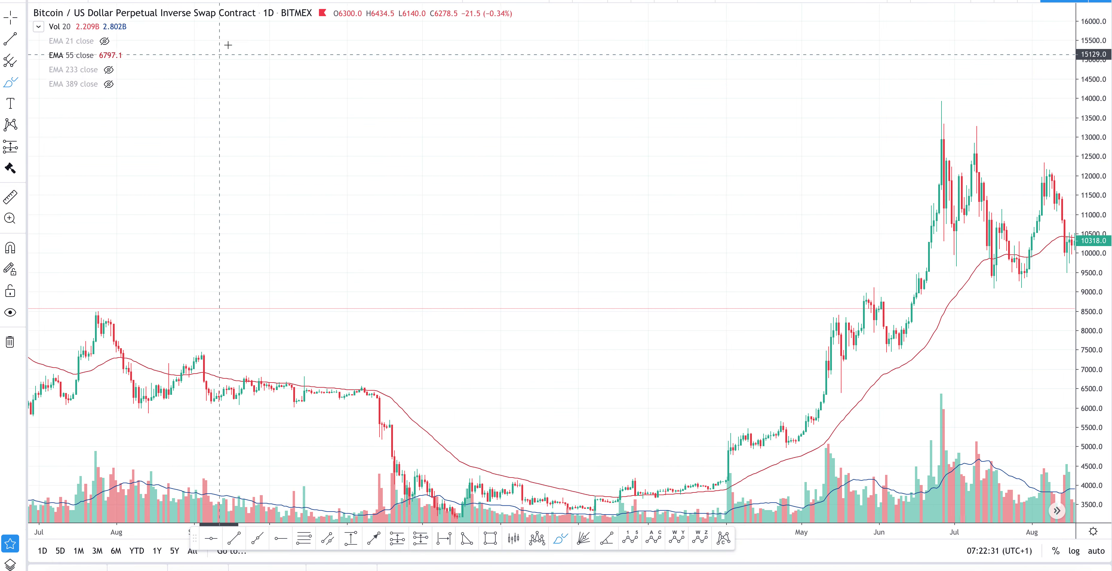
type("240")
key("Return")
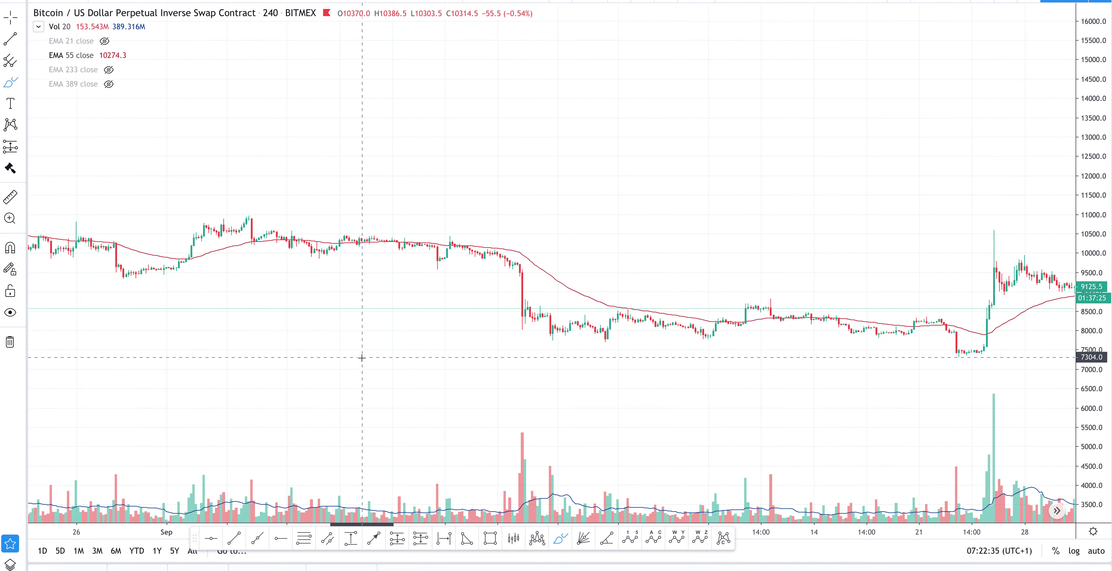
scroll(363, 360, "down", 3)
scroll(362, 358, "down", 2)
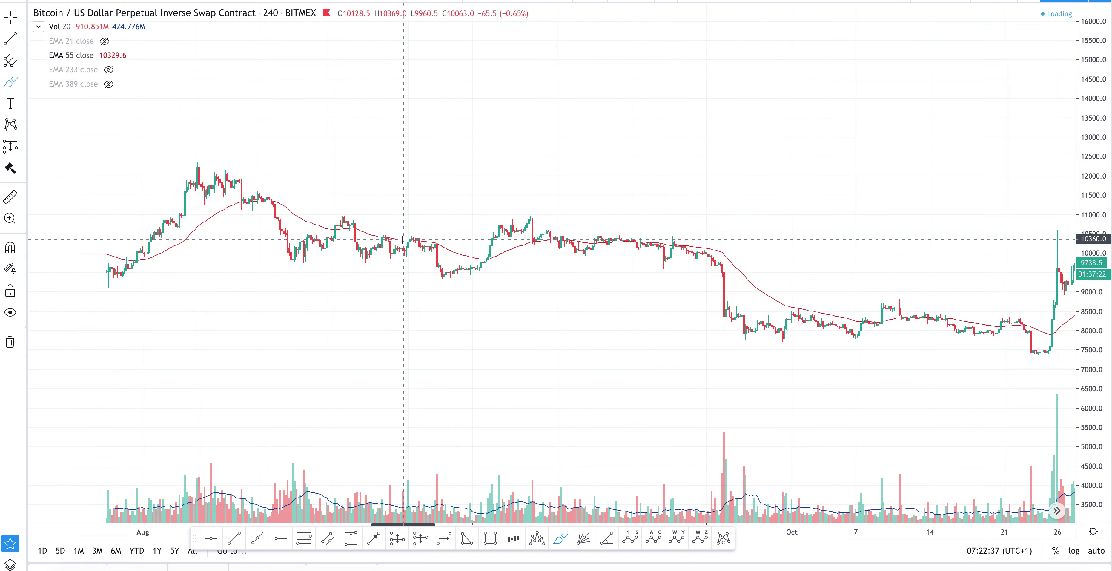
scroll(410, 246, "left", 5)
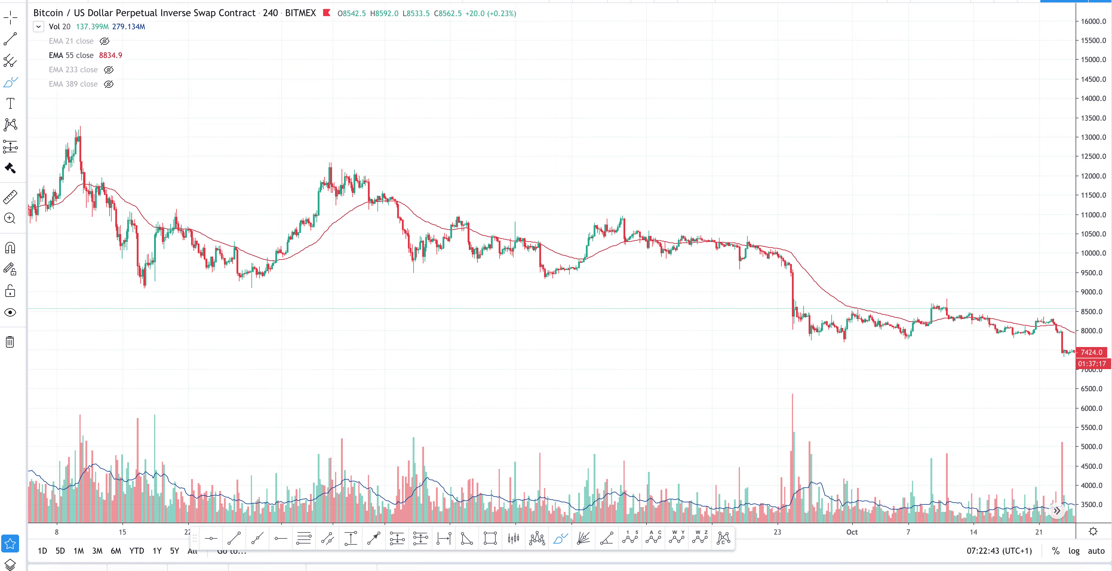
Switch the chart to the 60-minute interval with automatic price scaling and examine price against the 55 EMA back to late September.
type("60")
key("Return")
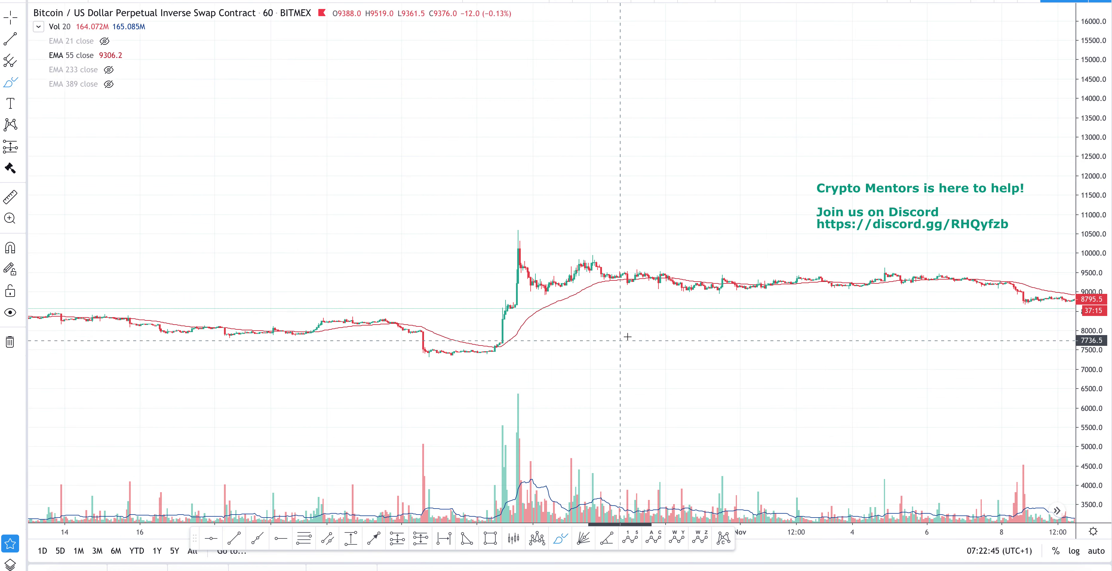
scroll(627, 337, "left", 10)
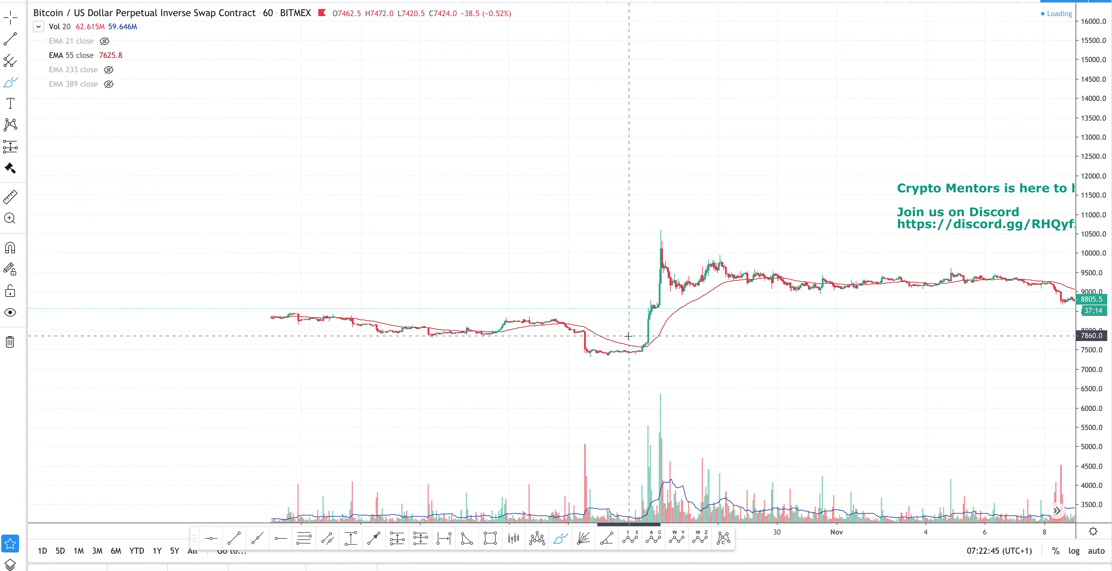
left_click(1096, 551)
scroll(662, 393, "left", 5)
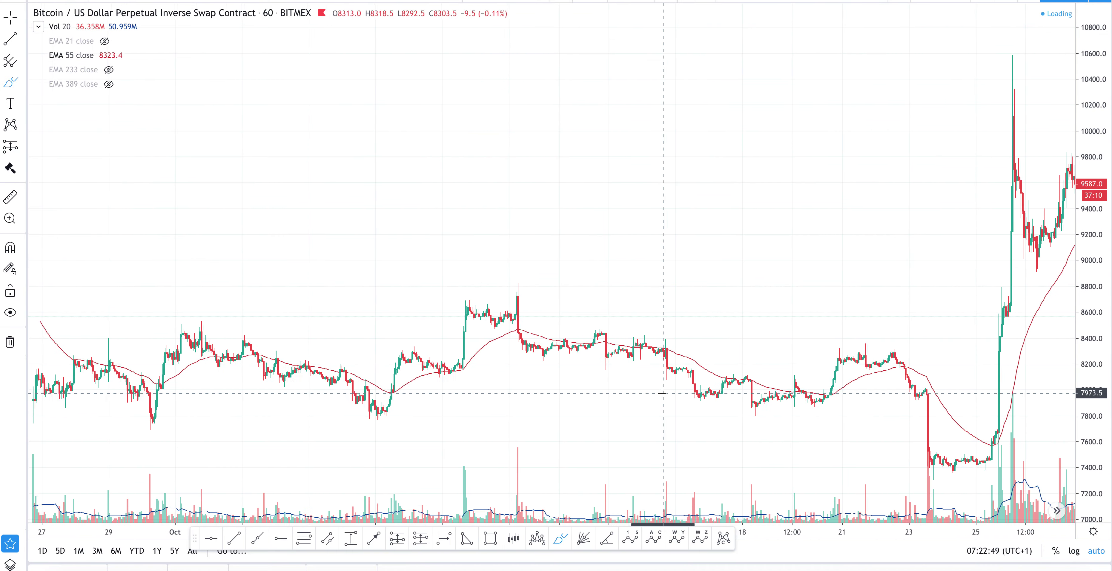
scroll(432, 389, "left", 3)
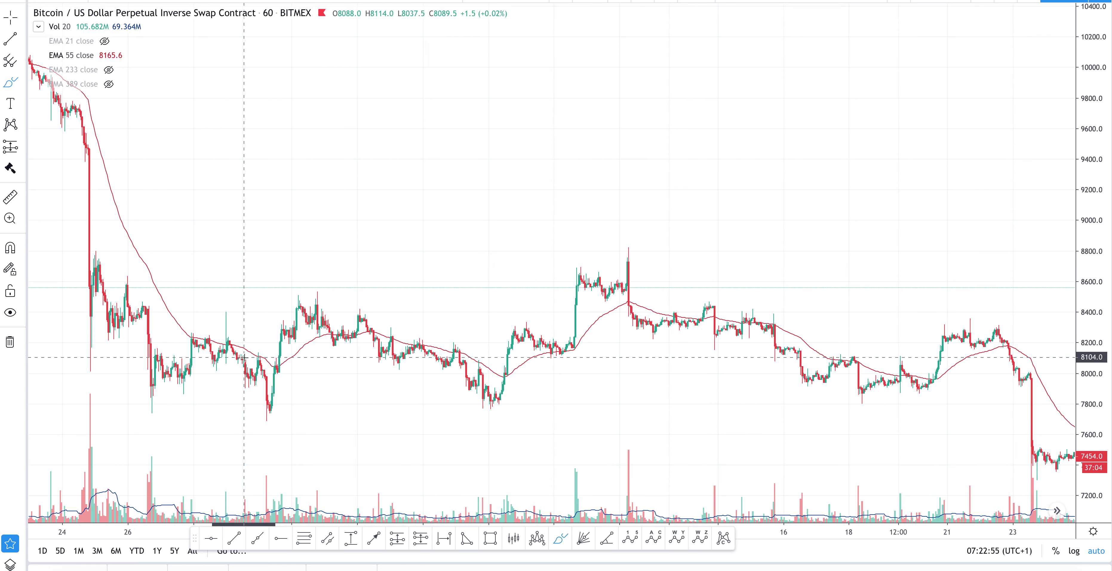
Brush magenta strokes along the 55 EMA at the late-September and early-October pullbacks and under the consolidation before the October rise.
mouse_move(56, 86)
left_click(15, 85)
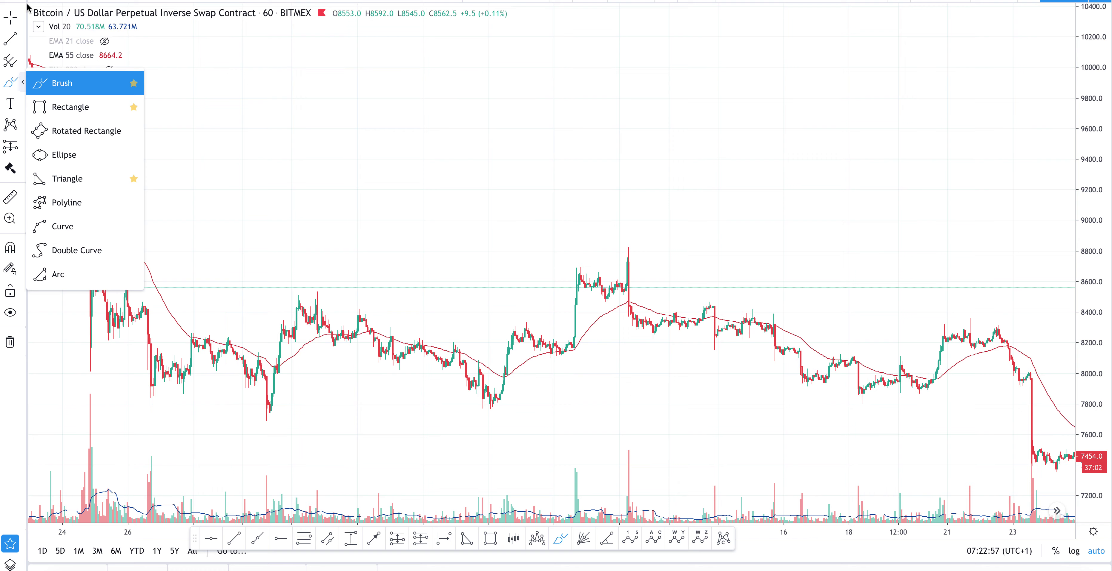
left_click(73, 82)
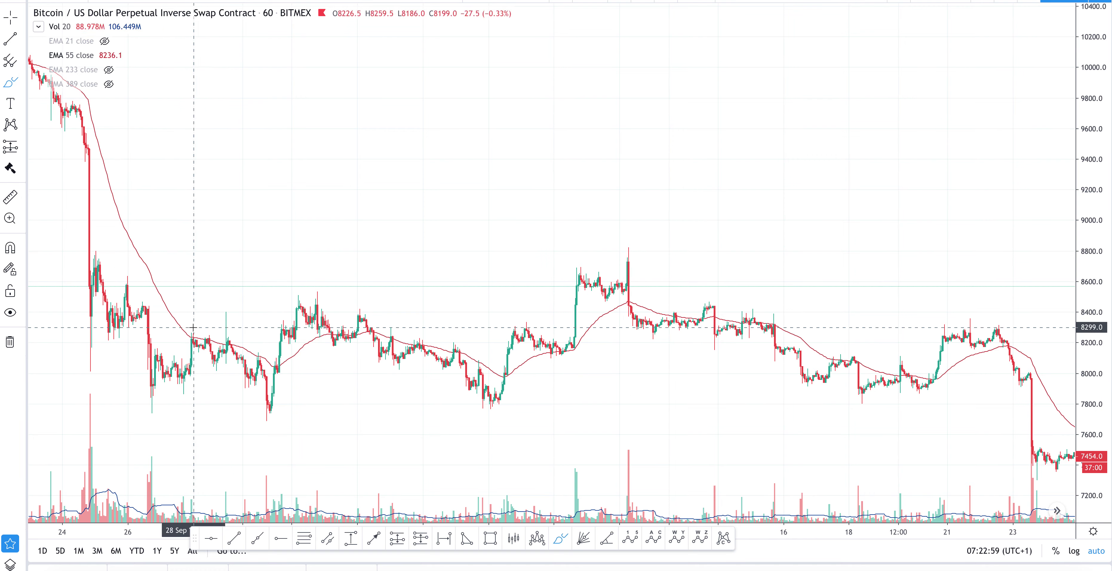
left_click_drag(186, 335, 273, 364)
left_click(112, 71)
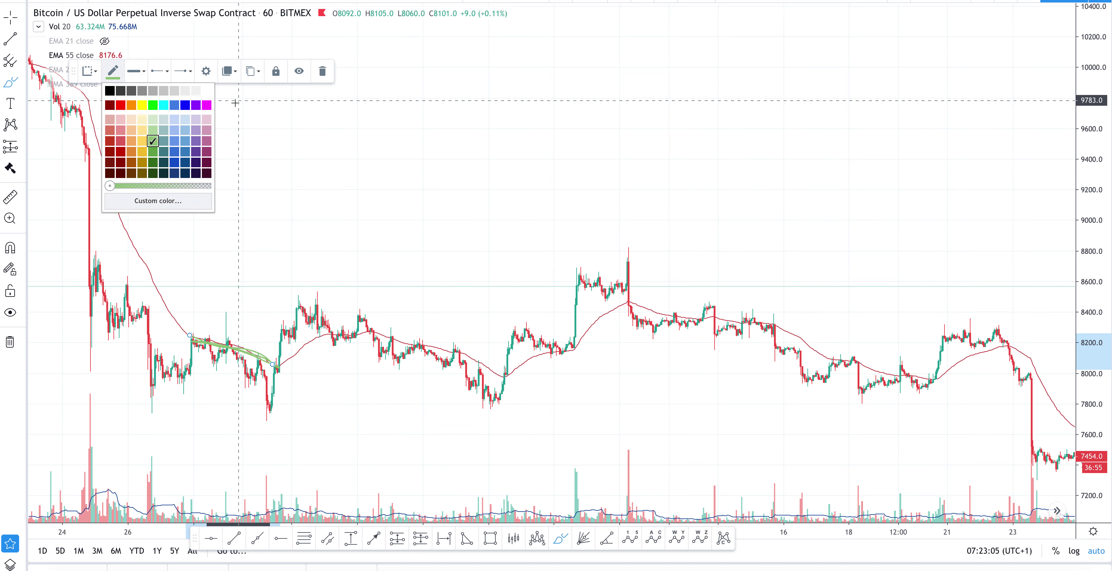
left_click(206, 105)
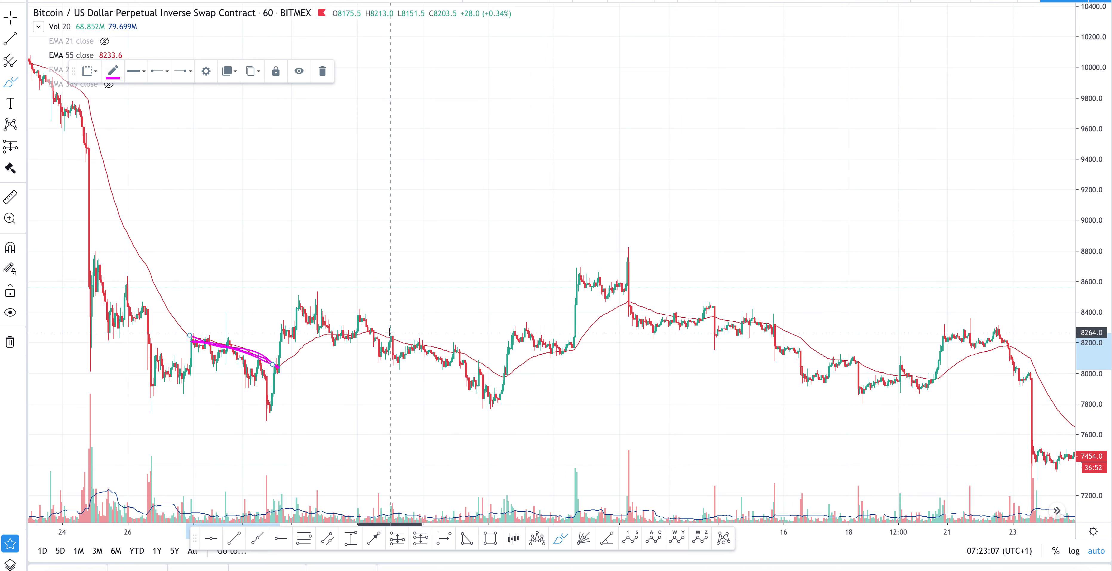
mouse_move(386, 330)
left_mouse_down()
mouse_move(488, 370)
mouse_move(579, 349)
left_mouse_up()
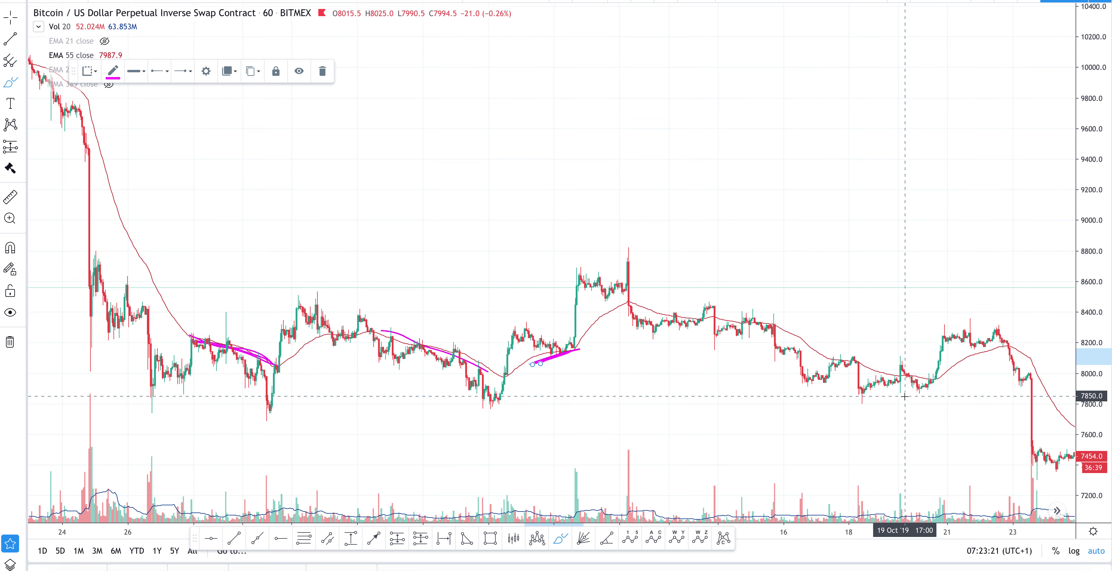
Review price against the 55 EMA up to the latest candle, and switch the chart to the daily interval.
scroll(788, 249, "right", 5)
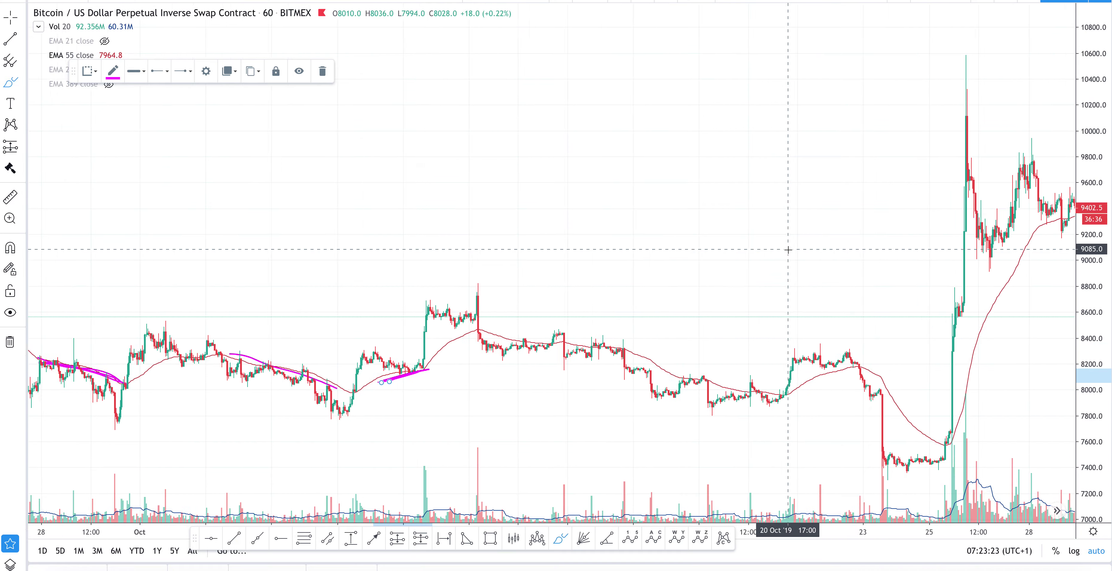
scroll(788, 250, "right", 10)
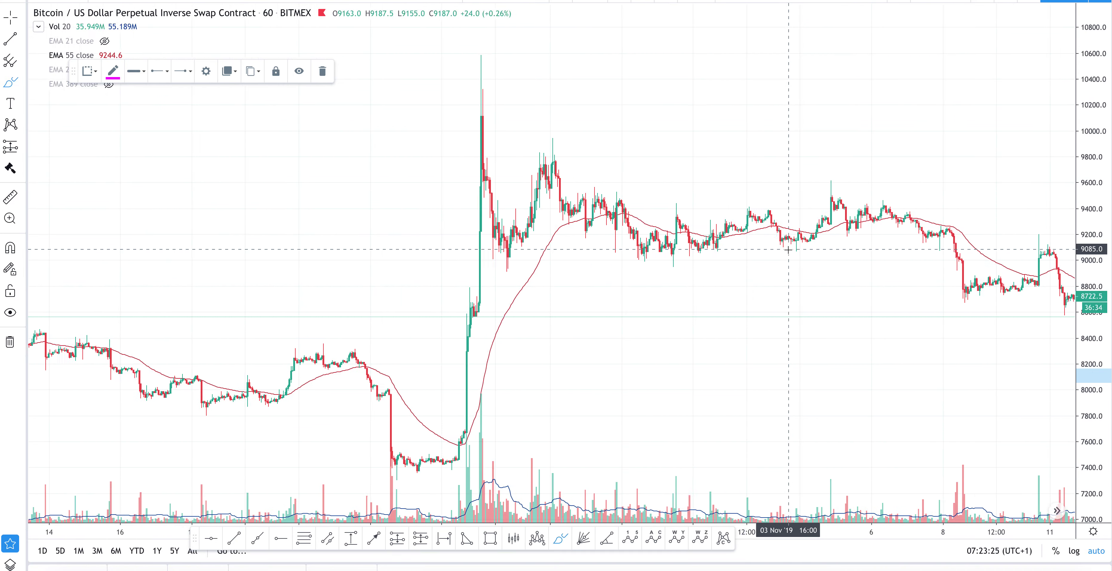
scroll(788, 249, "right", 5)
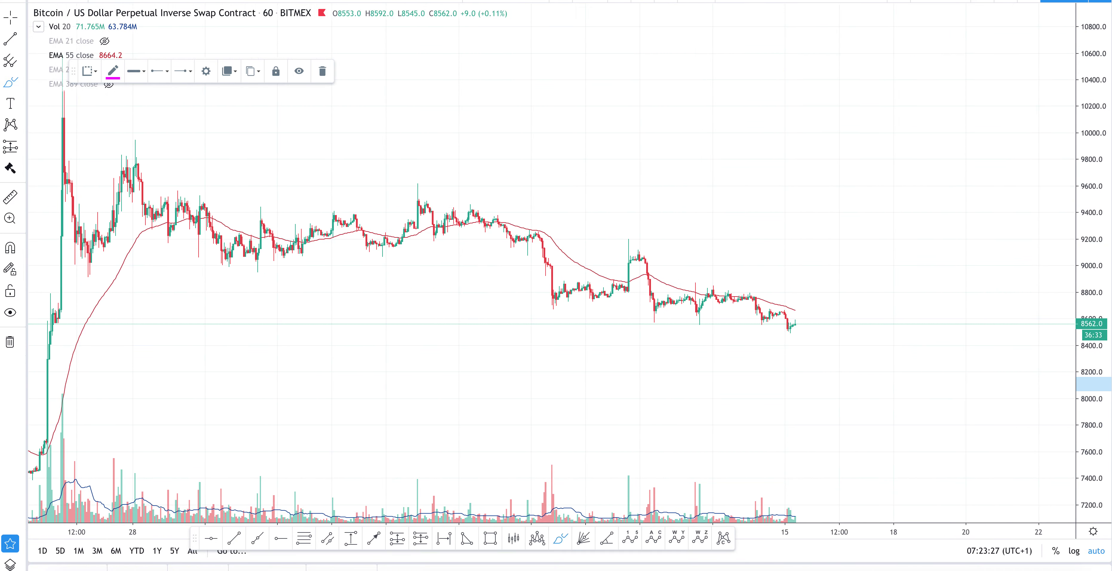
type("D")
key("Return")
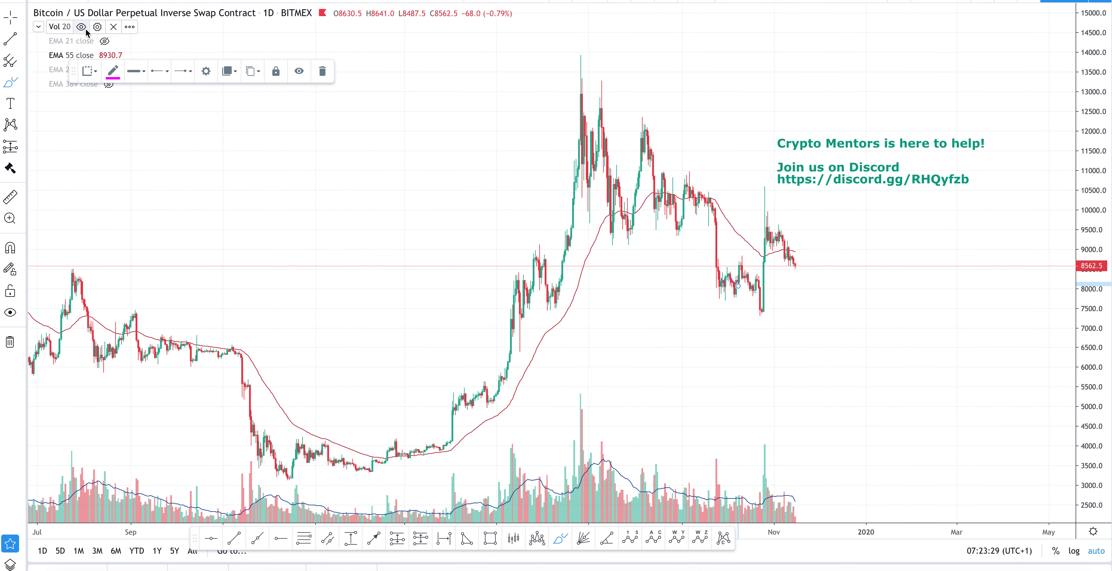
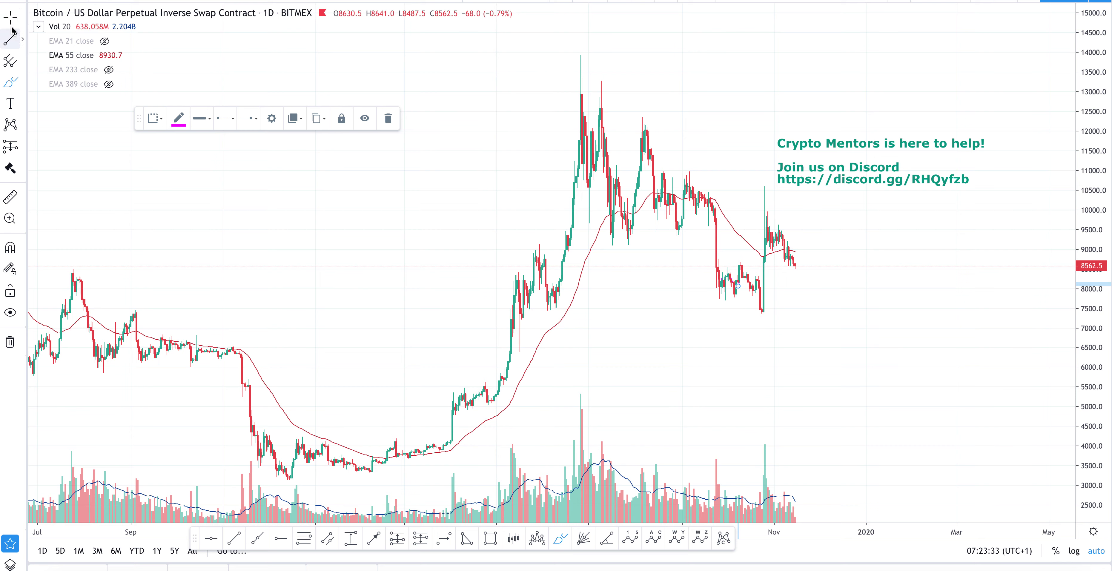
Hide the 55 EMA and show the 21, 233 and 389 EMAs on the daily chart.
left_click(104, 56)
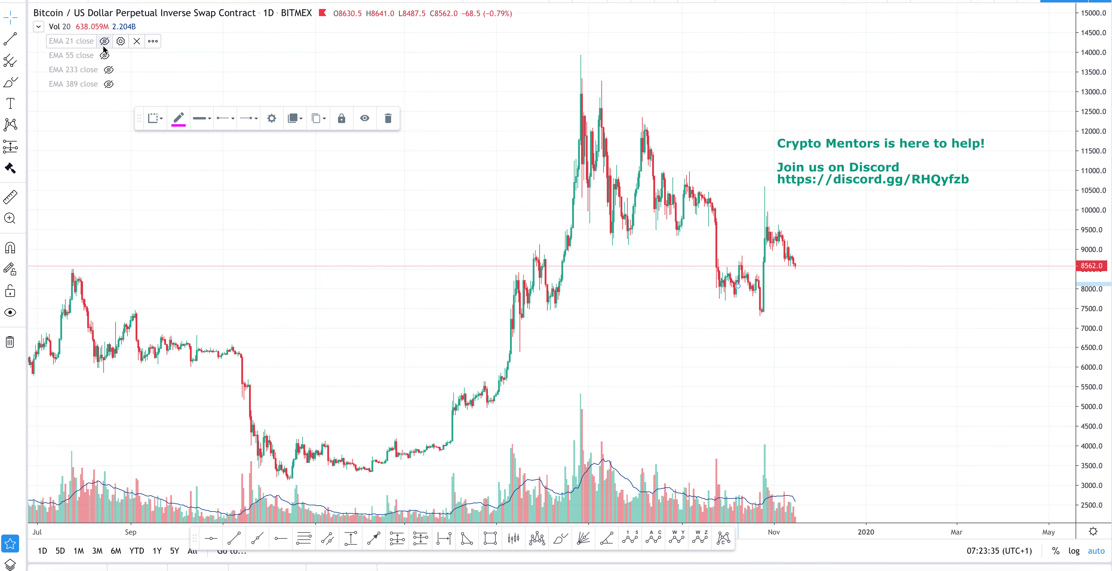
left_click(104, 43)
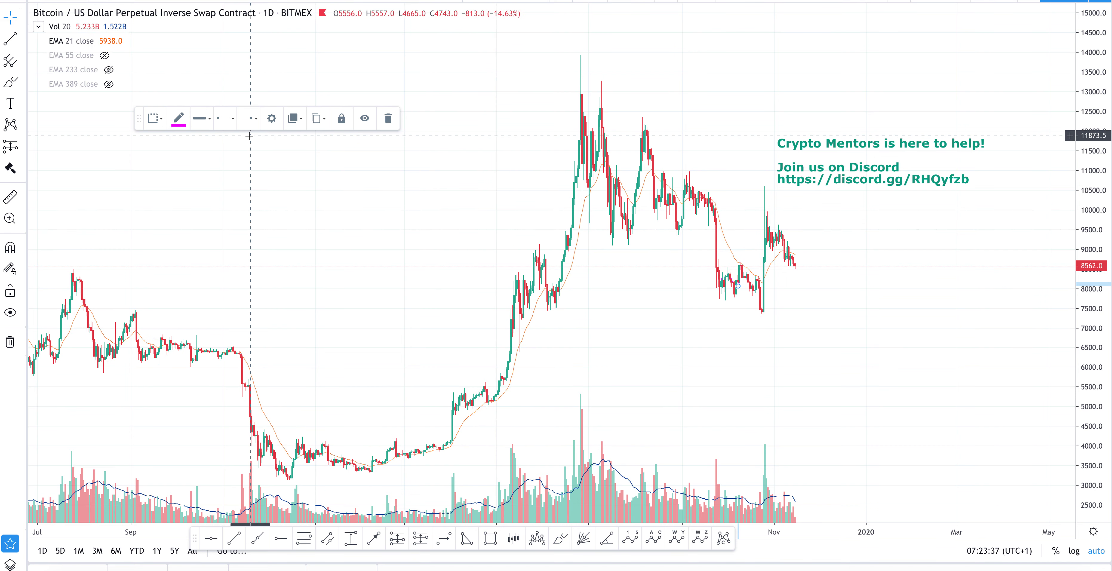
left_click(108, 71)
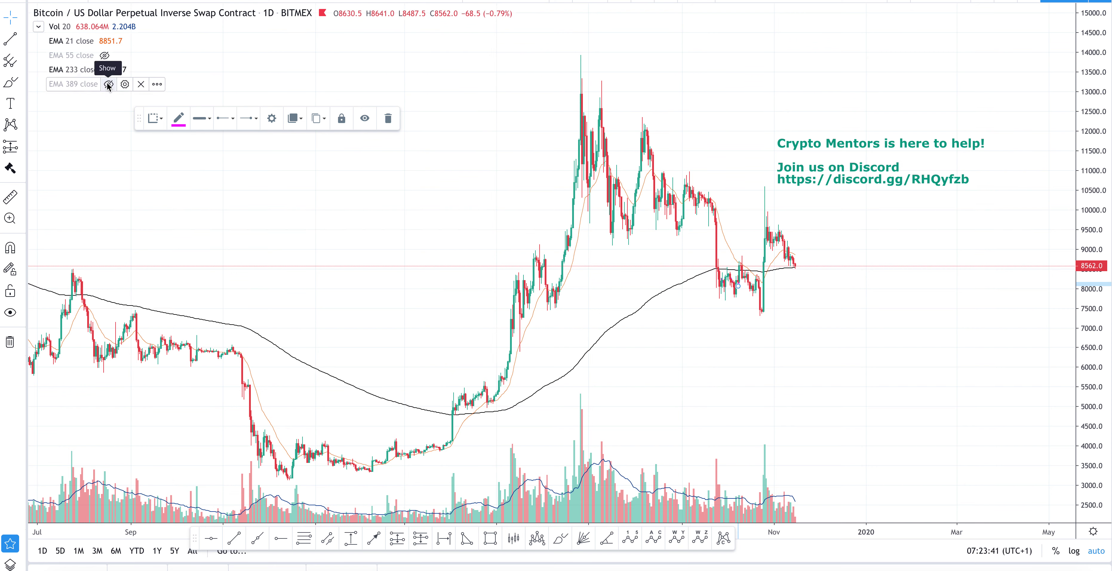
left_click(109, 84)
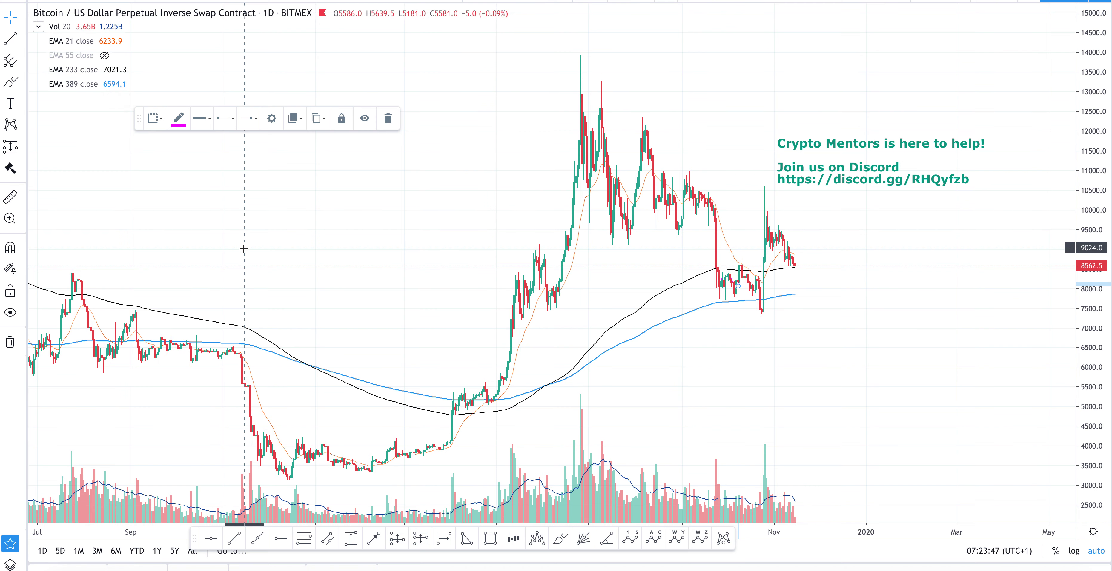
Hide the 21 and 389 EMAs so that only the 233 EMA is displayed over the history back to late 2017.
scroll(243, 248, "left", 15)
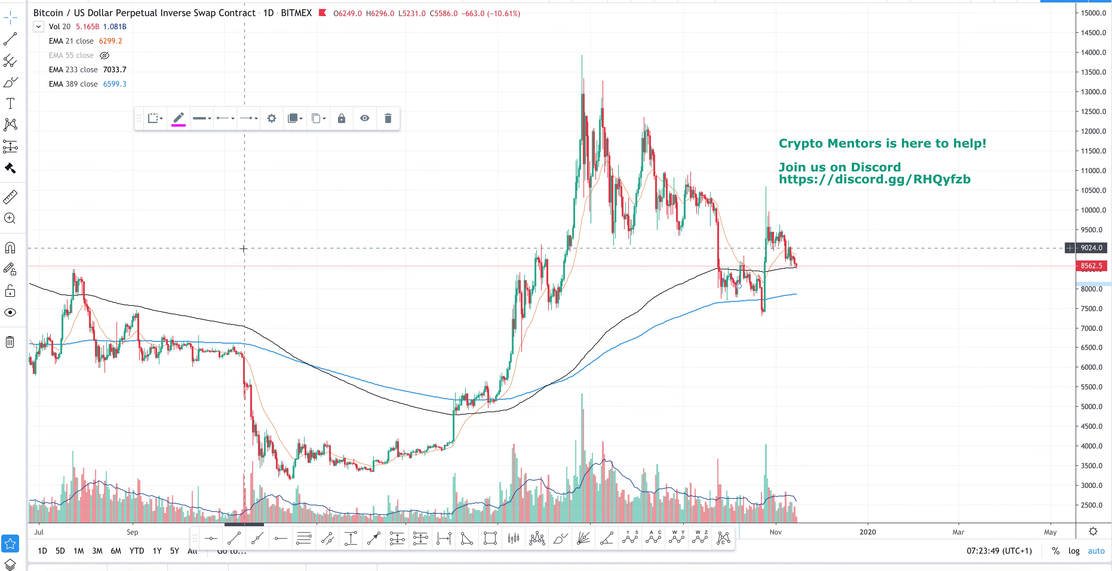
scroll(256, 244, "left", 3)
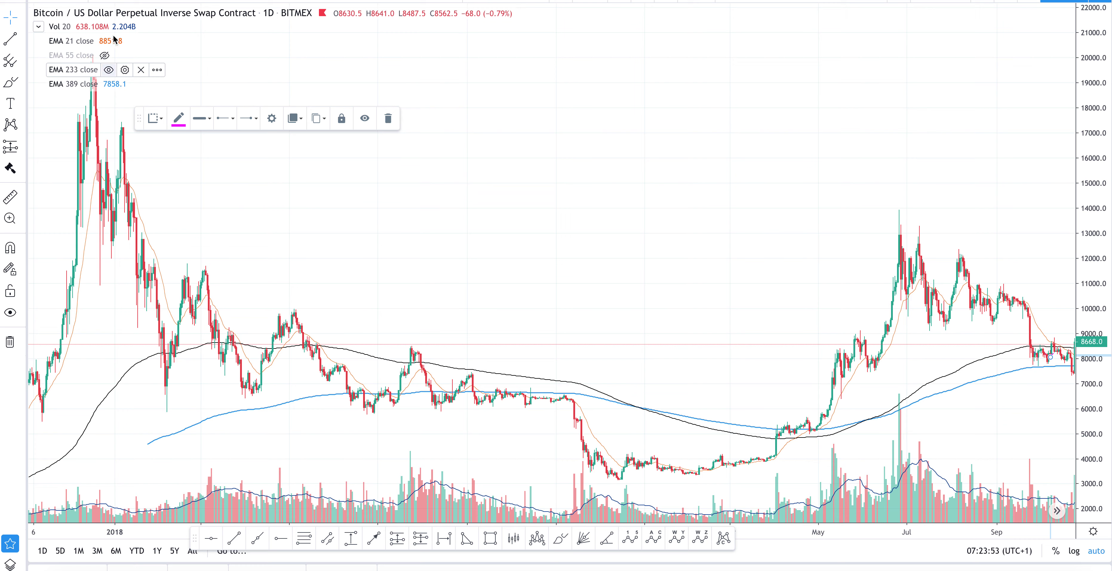
left_click(105, 41)
left_click(108, 84)
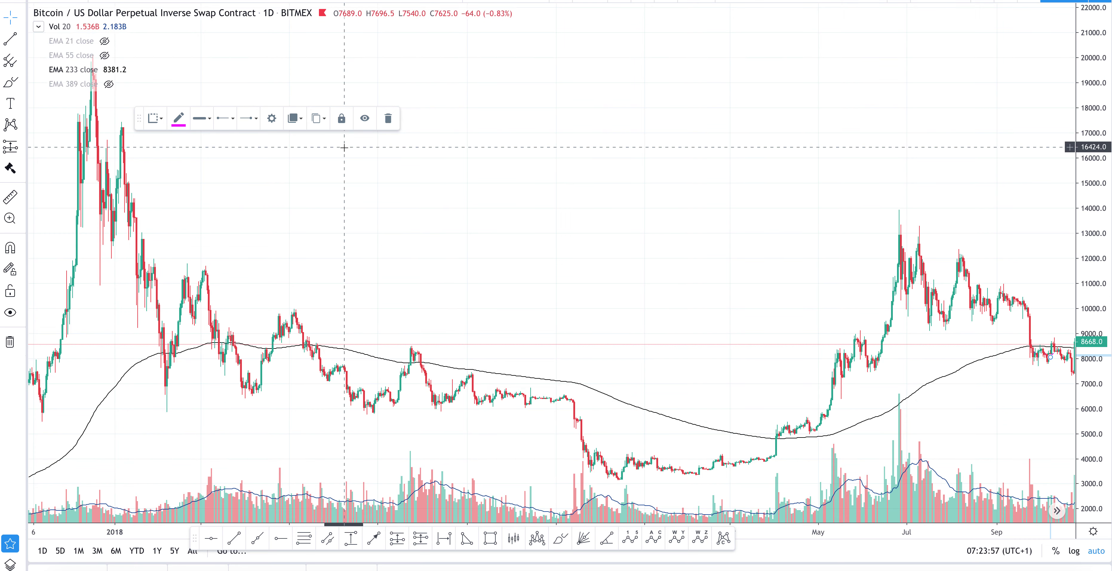
Examine the 2019 daily candles against the 233 EMA, closing in on the April crossing with an enlarged price scale.
scroll(632, 316, "right", 5)
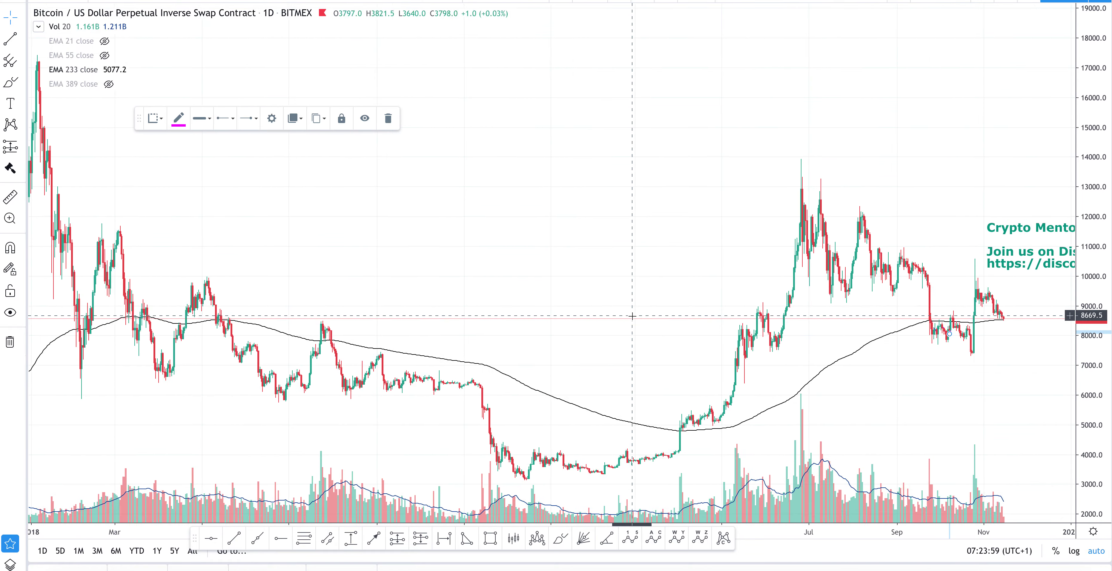
scroll(631, 316, "up", 5)
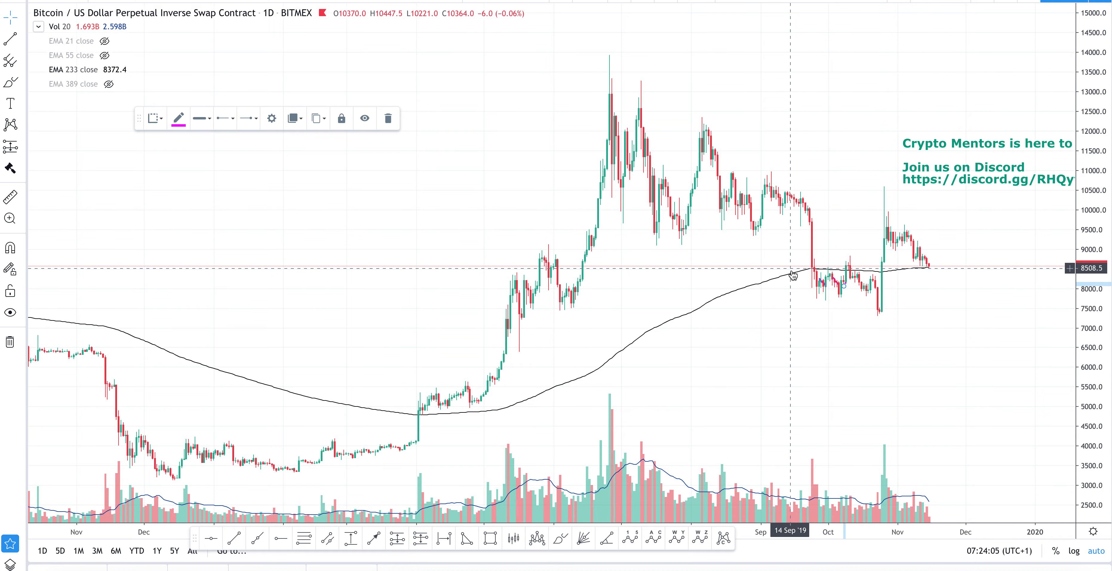
scroll(657, 310, "left", 5)
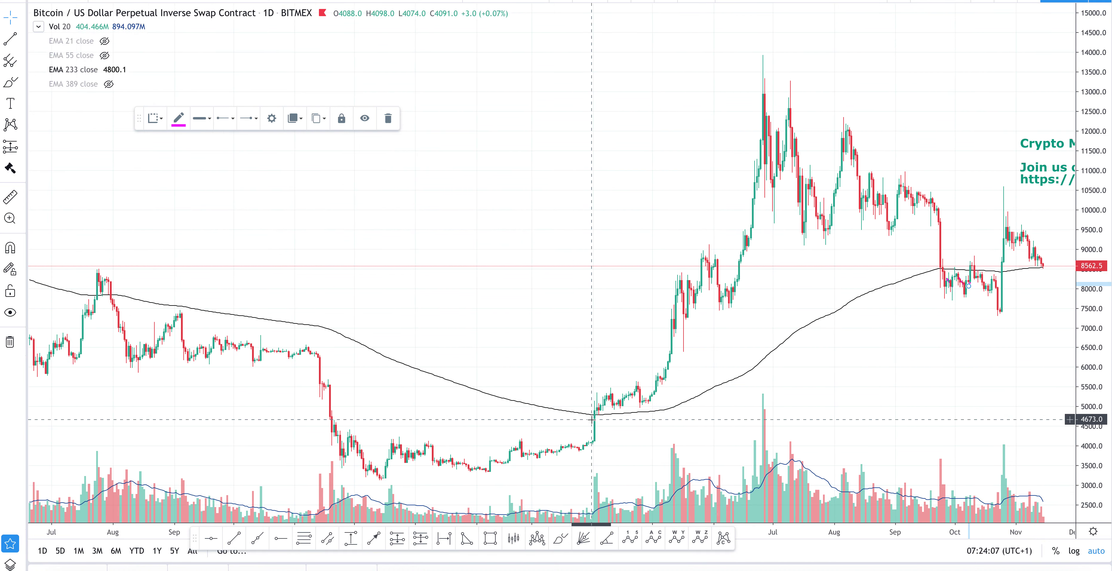
scroll(589, 418, "up", 5)
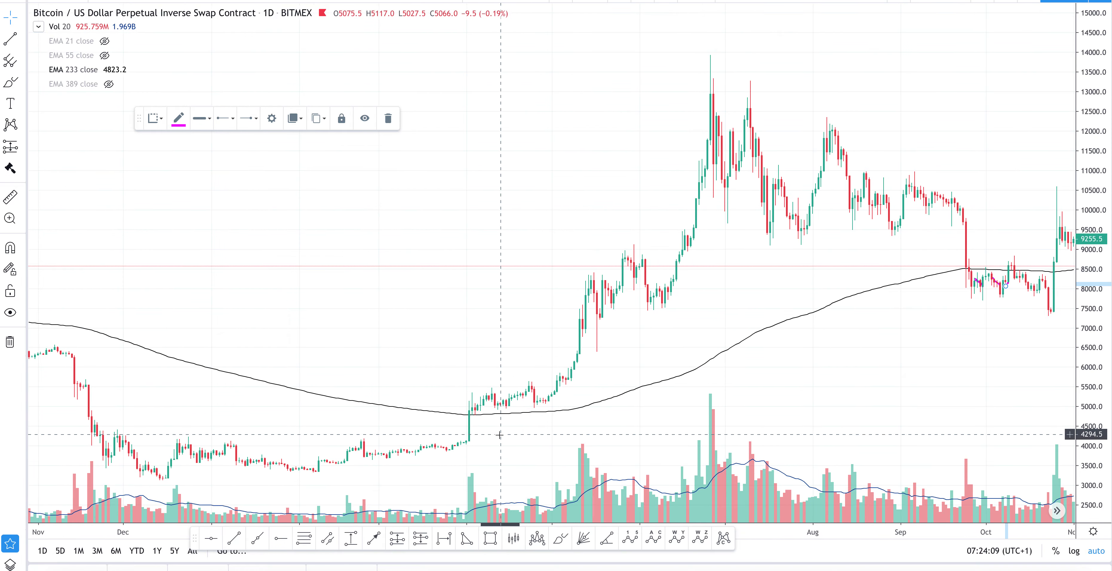
scroll(499, 434, "left", 5)
scroll(499, 435, "up", 5)
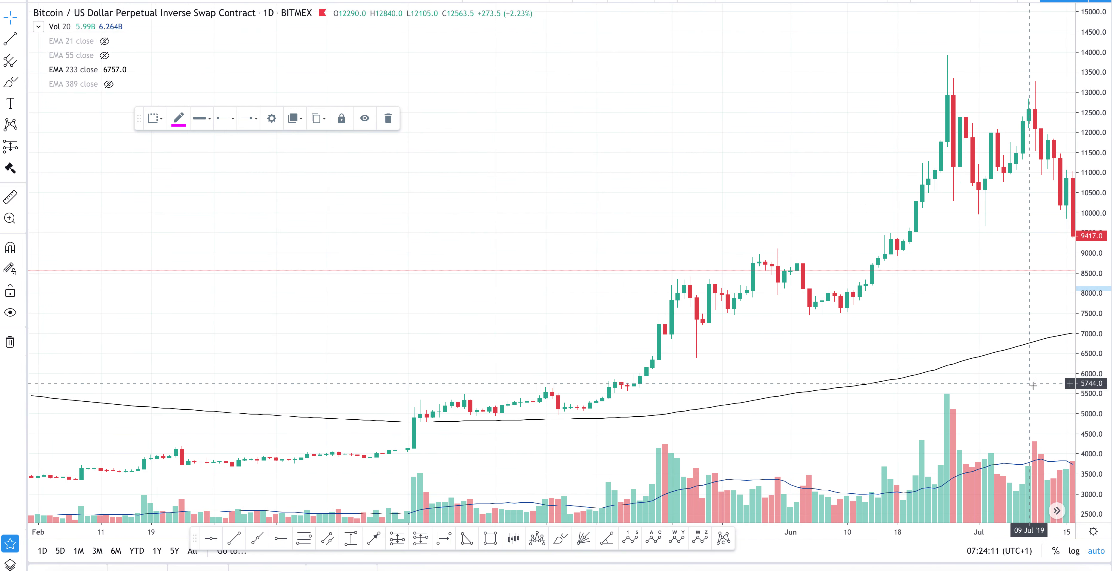
left_click_drag(1088, 409, 1087, 367)
left_click_drag(434, 352, 423, 115)
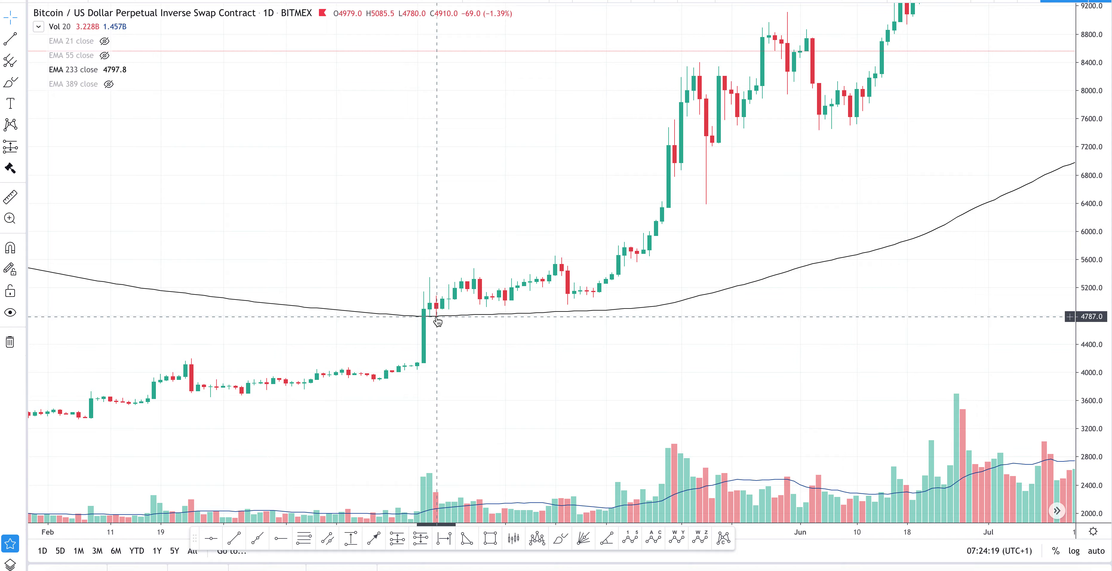
Restore automatic price scaling and examine the 2018 and 2017 daily history against the 233 EMA.
scroll(766, 376, "left", 15)
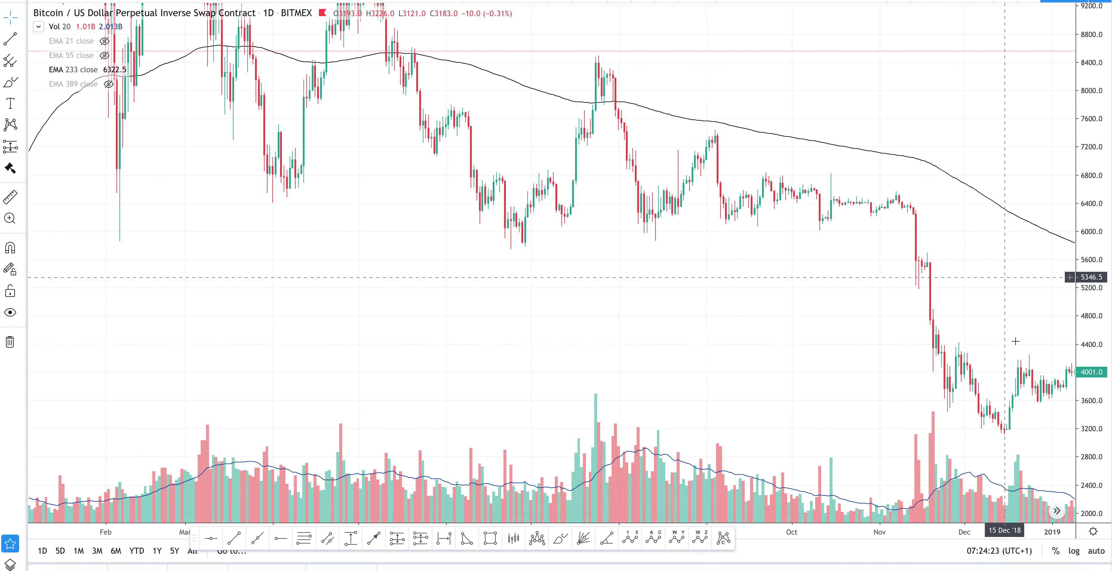
left_click(1096, 551)
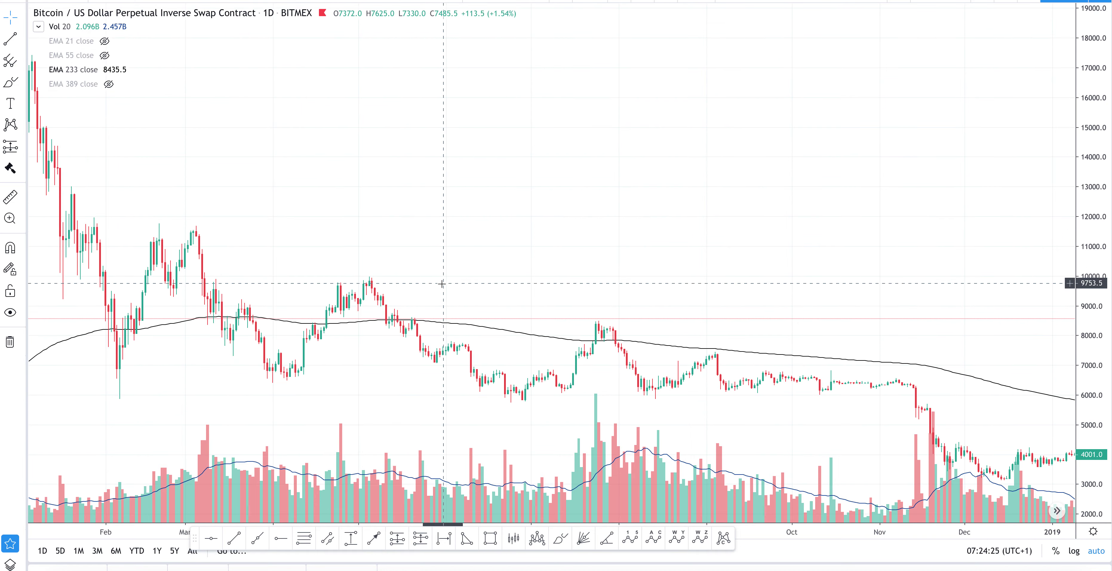
scroll(462, 276, "left", 10)
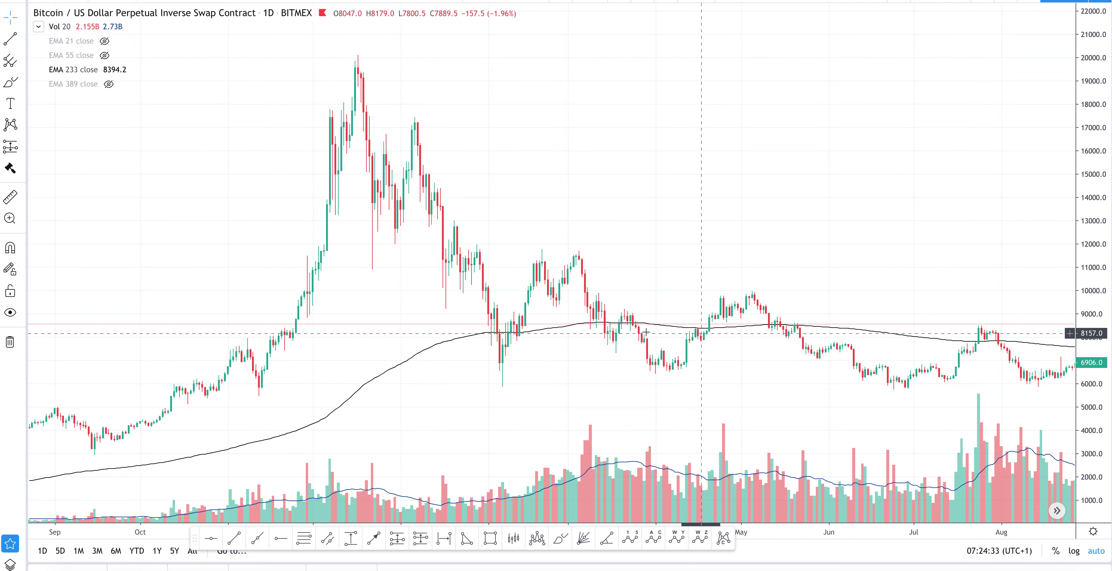
left_click_drag(434, 410, 547, 349)
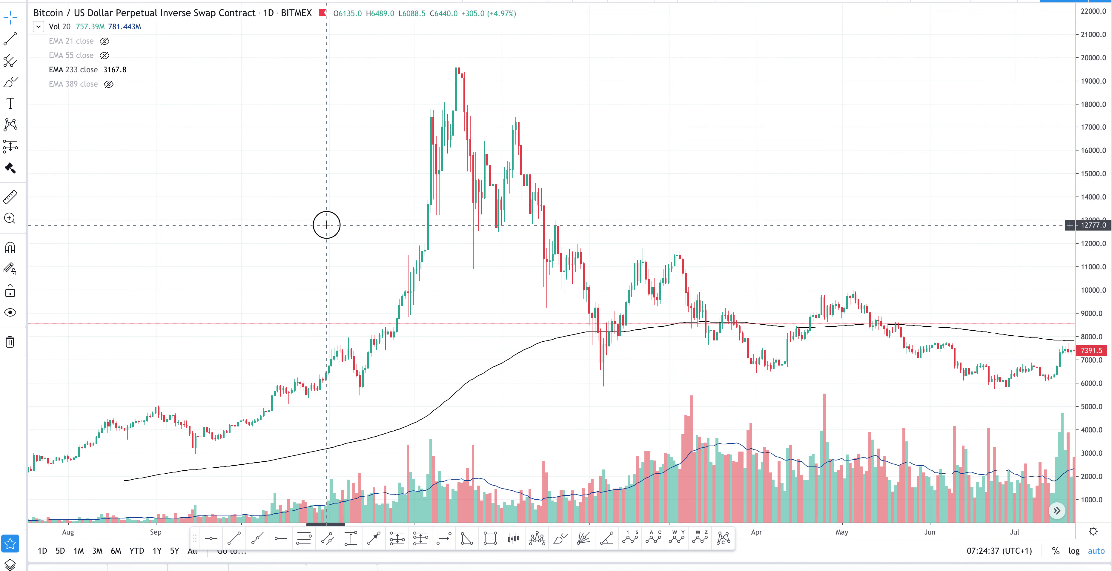
left_click_drag(330, 225, 466, 220)
Change the chart symbol to BTCUSD from Bitstamp and bring its older history from before 2018 into view.
type("BTCUS")
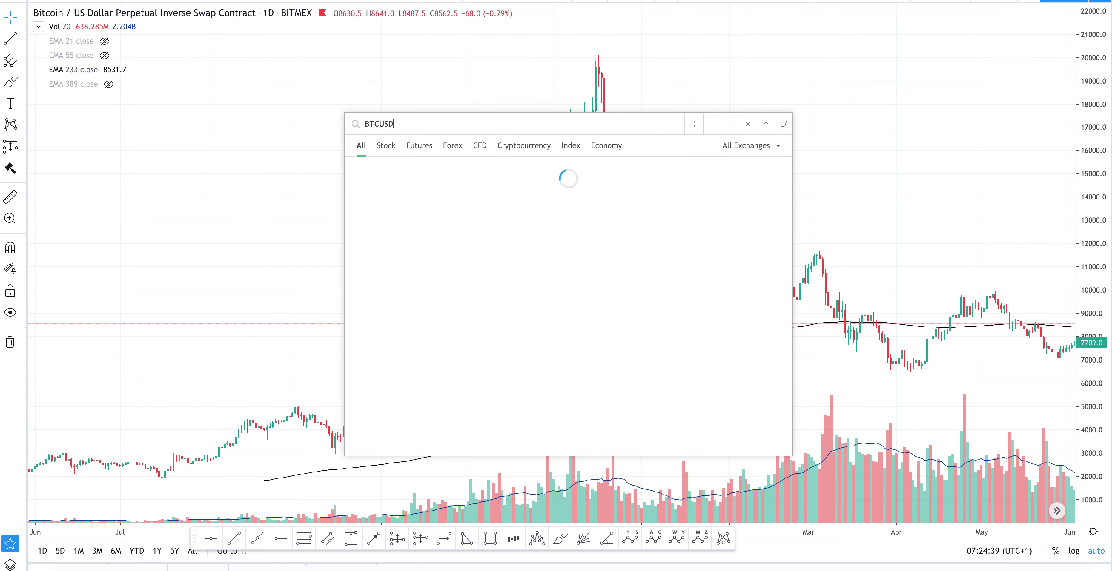
type("D")
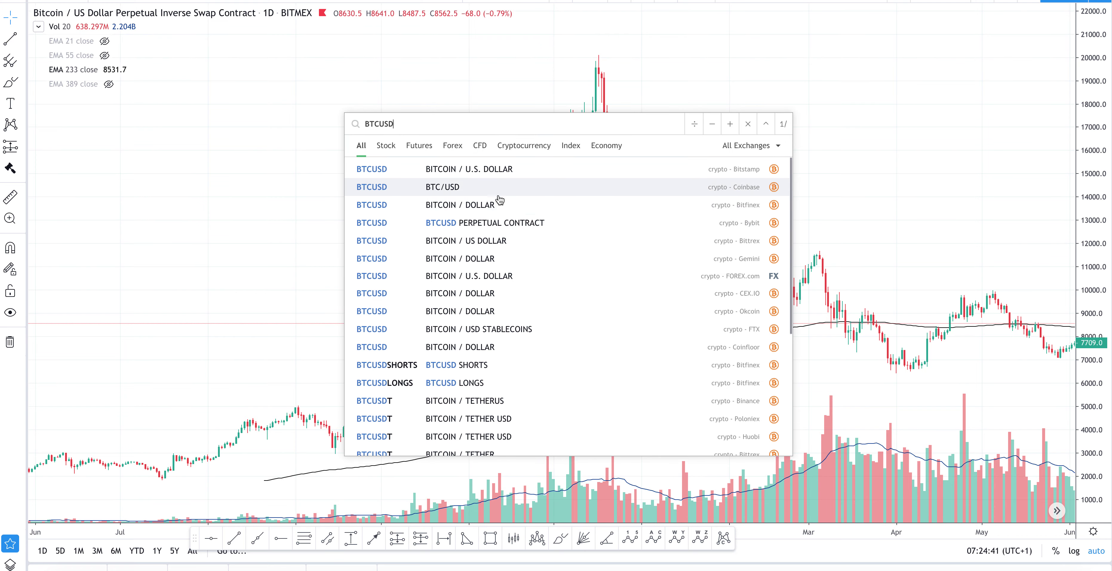
left_click(516, 172)
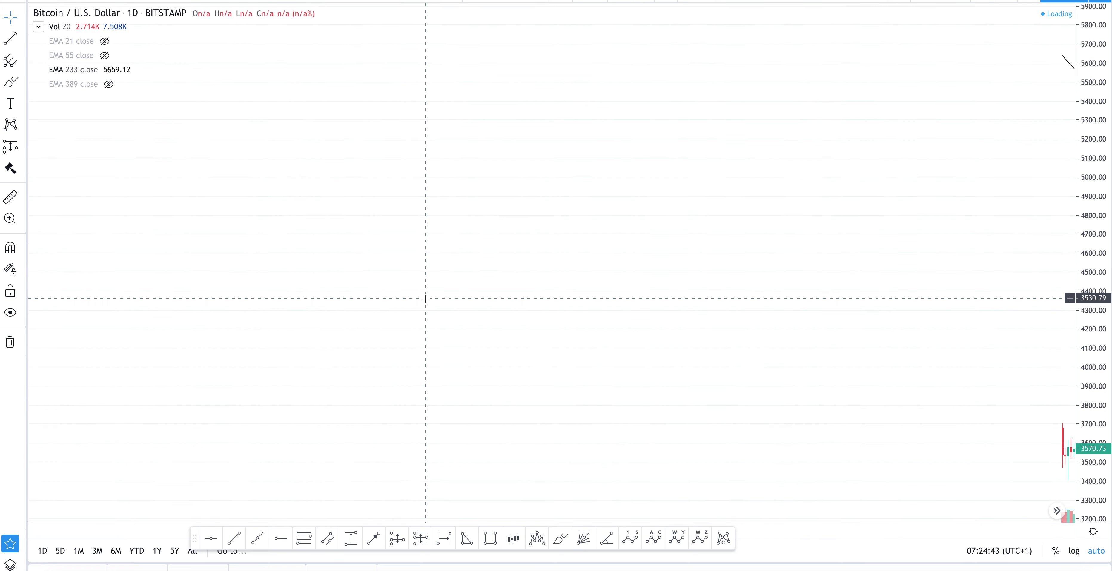
scroll(574, 344, "down", 10)
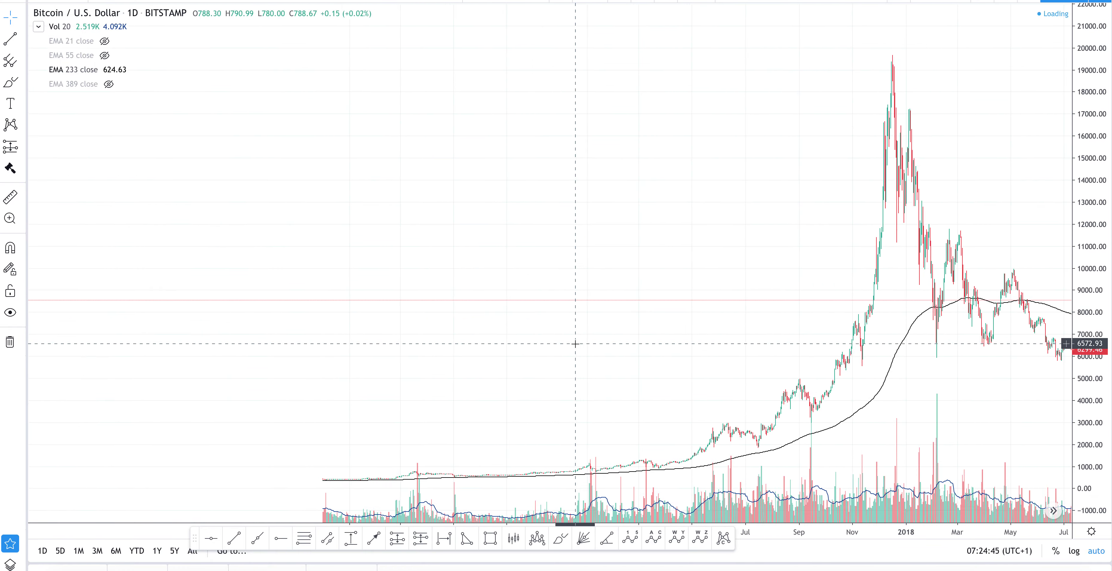
Examine the daily candles from 2016 back to 2012 against the 233 EMA.
scroll(661, 395, "up", 8)
scroll(662, 394, "left", 15)
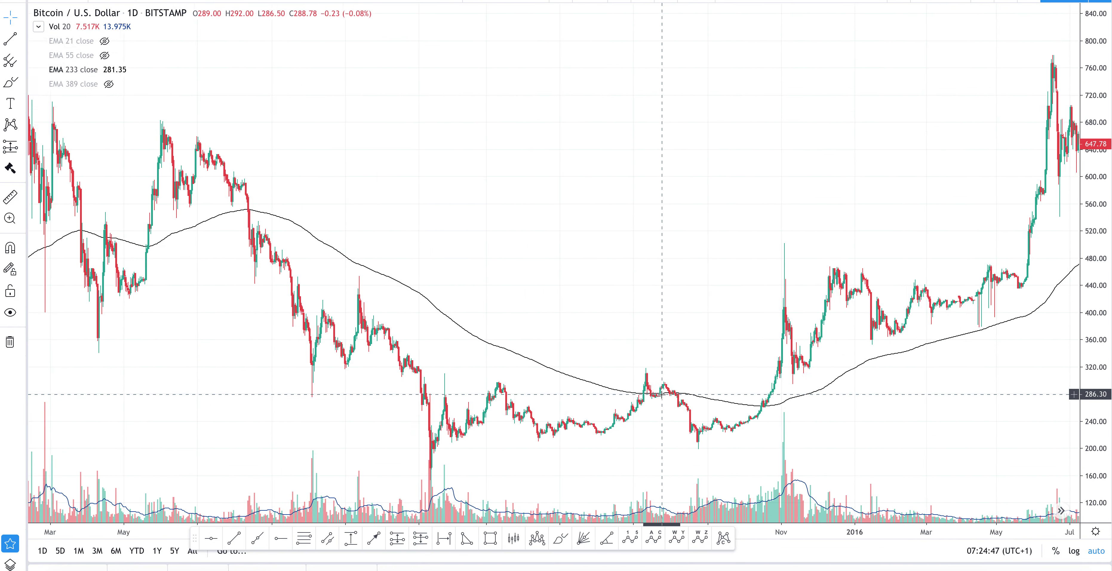
scroll(662, 394, "left", 2)
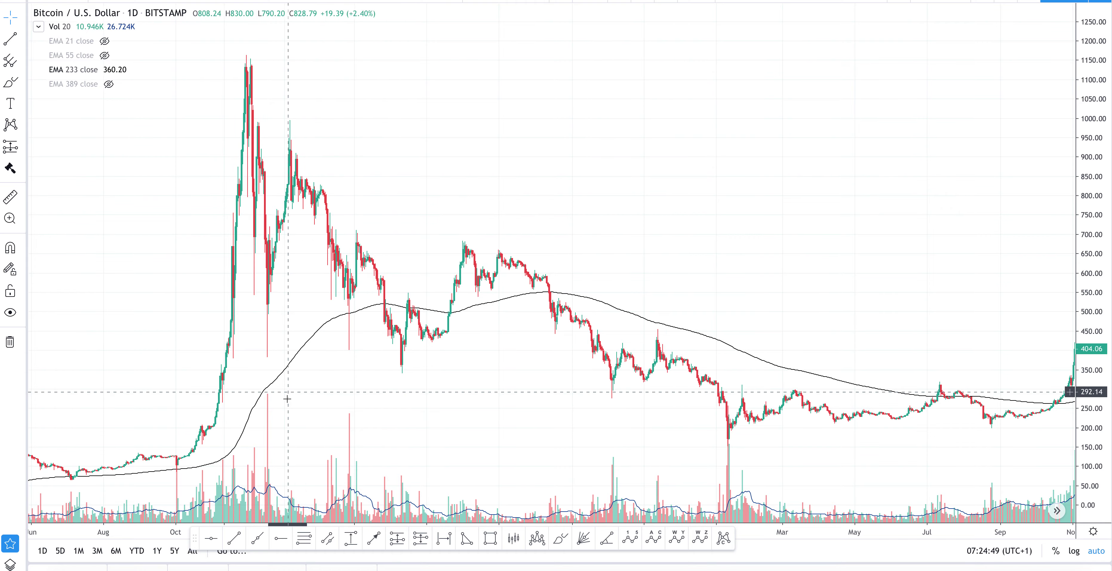
scroll(354, 404, "left", 15)
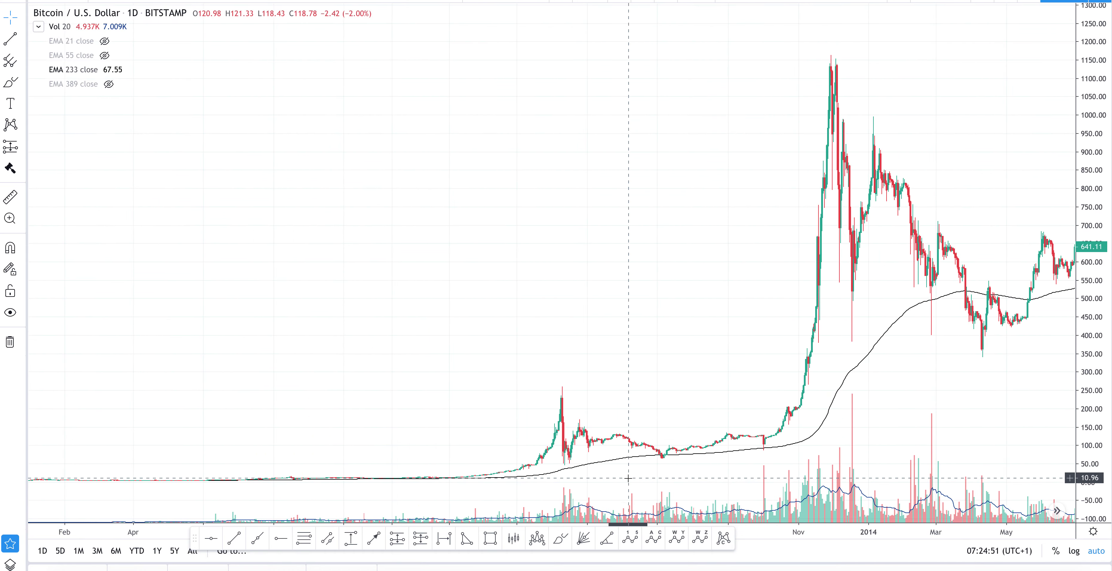
scroll(628, 478, "left", 3)
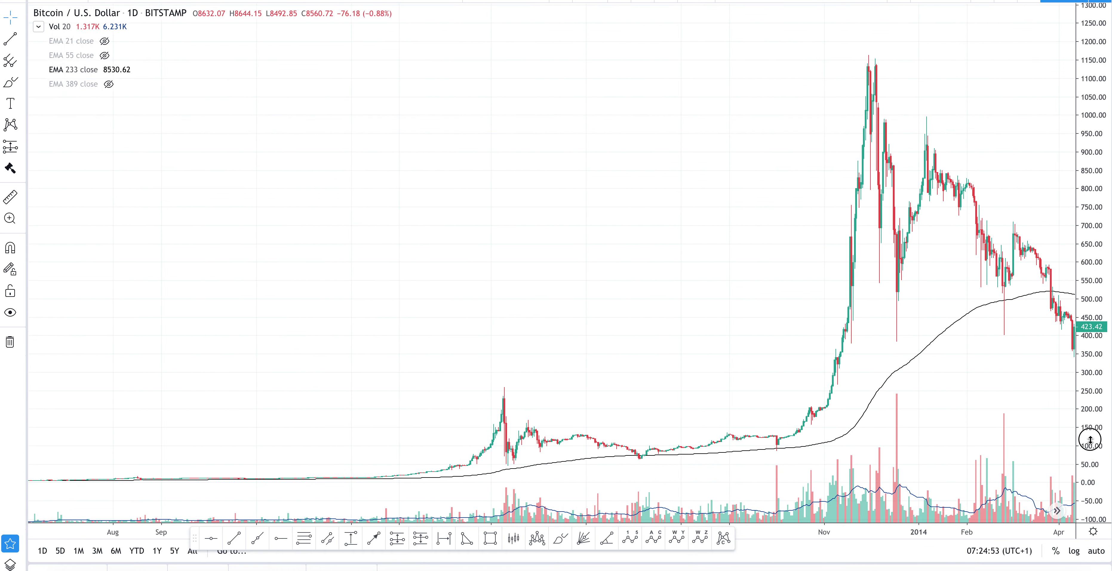
Enlarge the price scale around the 2013 candles and hide the floating toolbar of favourite drawing tools.
left_click_drag(1092, 446, 1091, 388)
left_click_drag(566, 57, 684, 280)
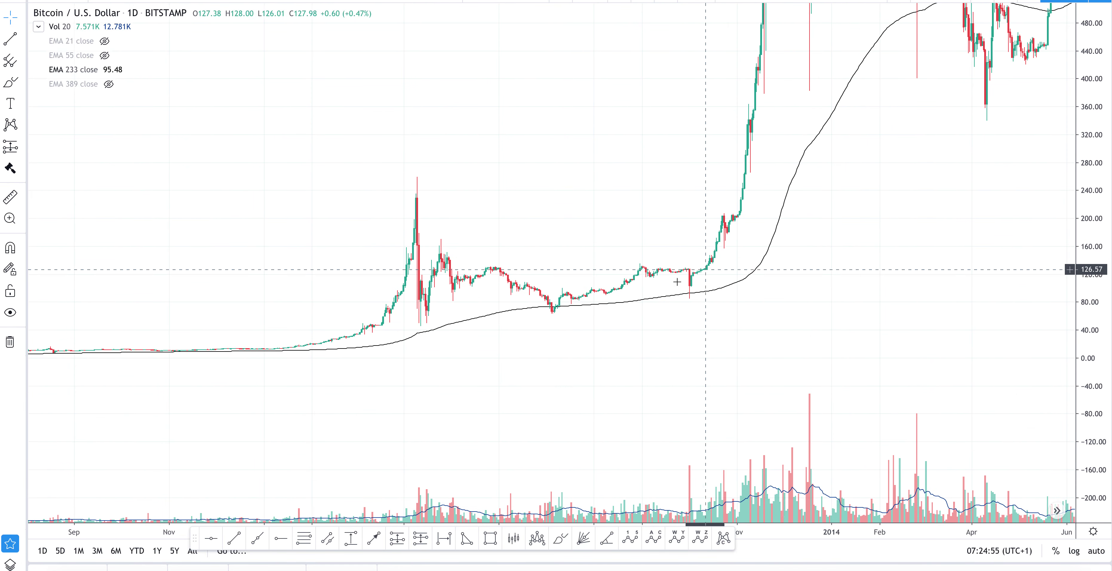
left_click(9, 540)
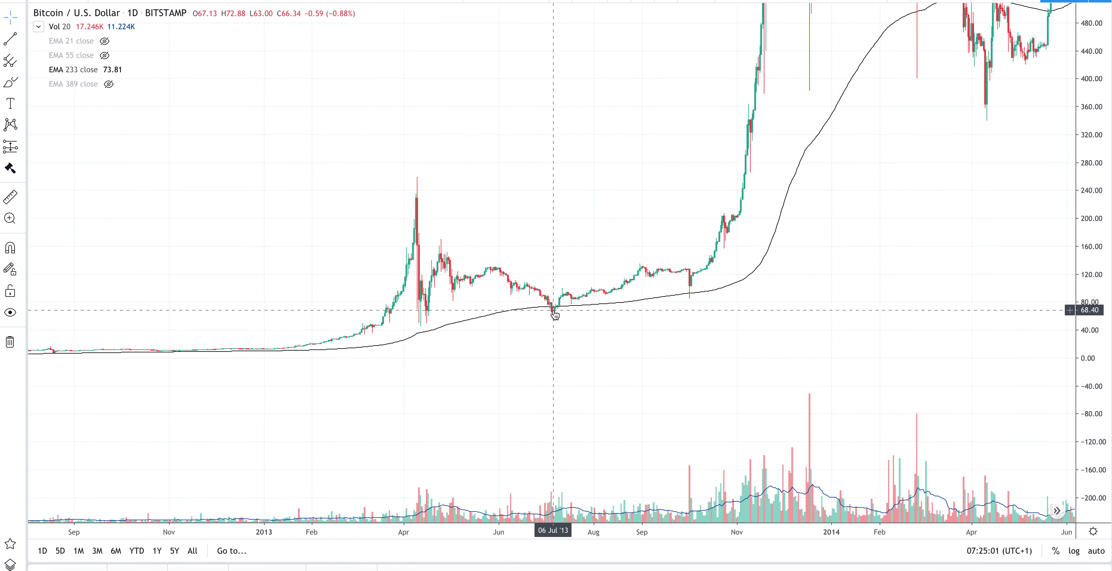
Follow the 2014 and 2015 candles against the 233 EMA, closing in on the 2015 crossings with a stretched price scale.
left_click_drag(799, 265, 675, 427)
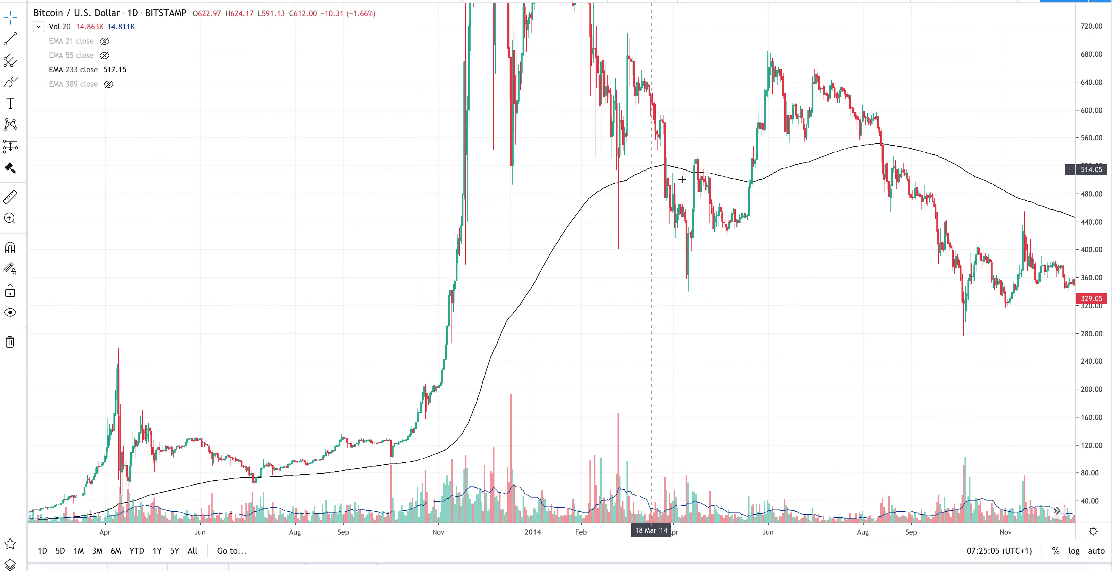
left_click_drag(783, 301, 650, 233)
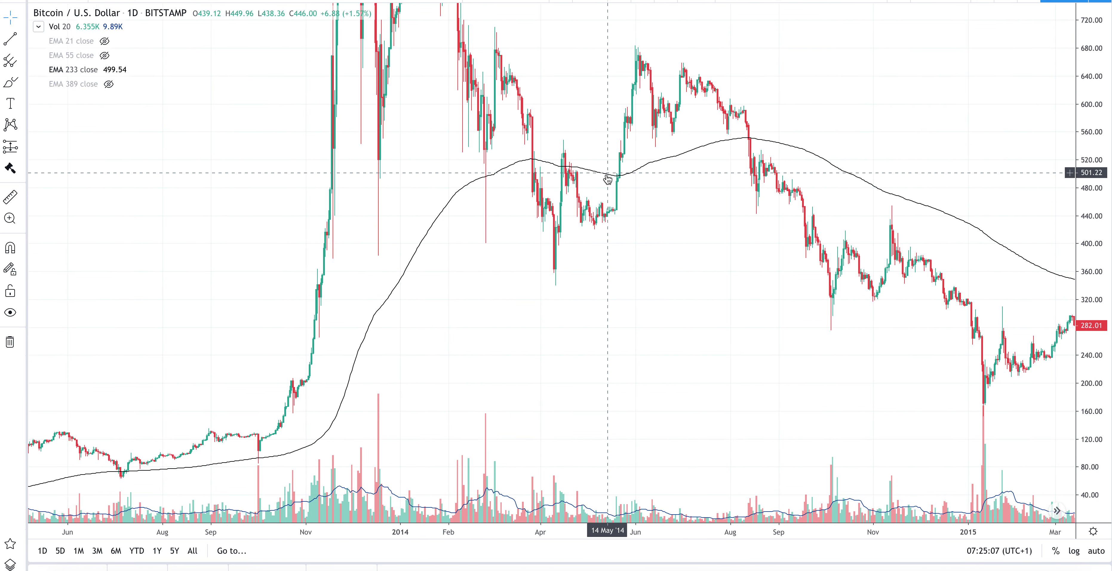
left_click_drag(751, 327, 504, 266)
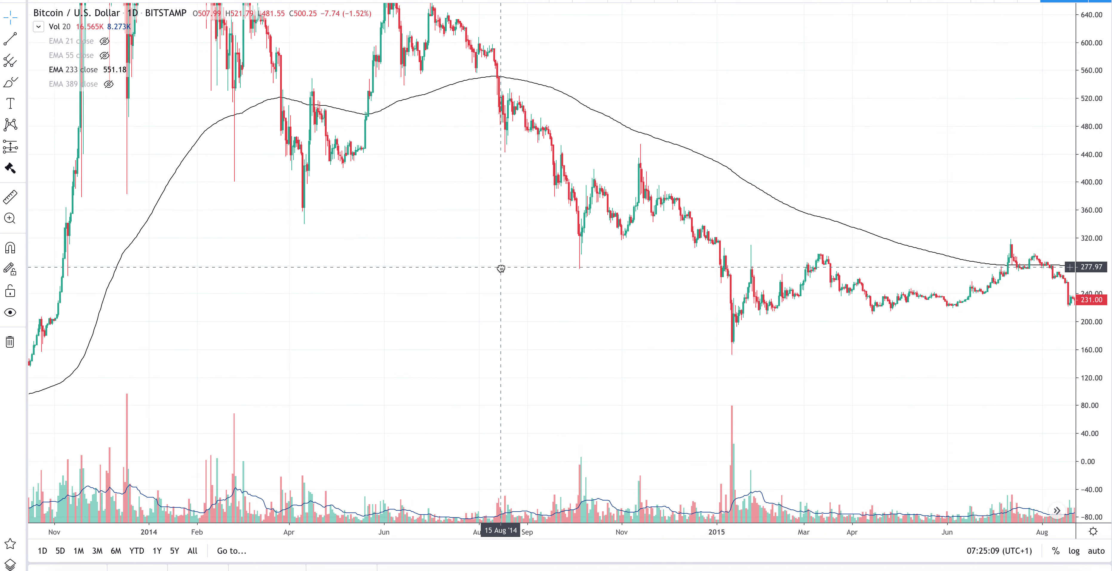
left_click_drag(725, 345, 478, 337)
left_click_drag(773, 330, 520, 298)
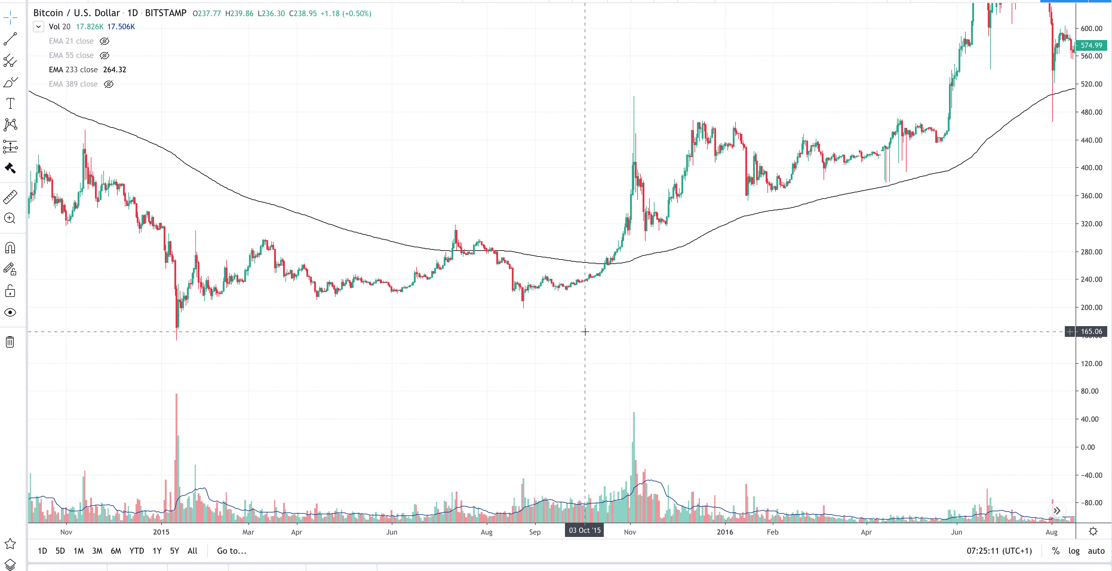
left_click_drag(1083, 421, 1070, 147)
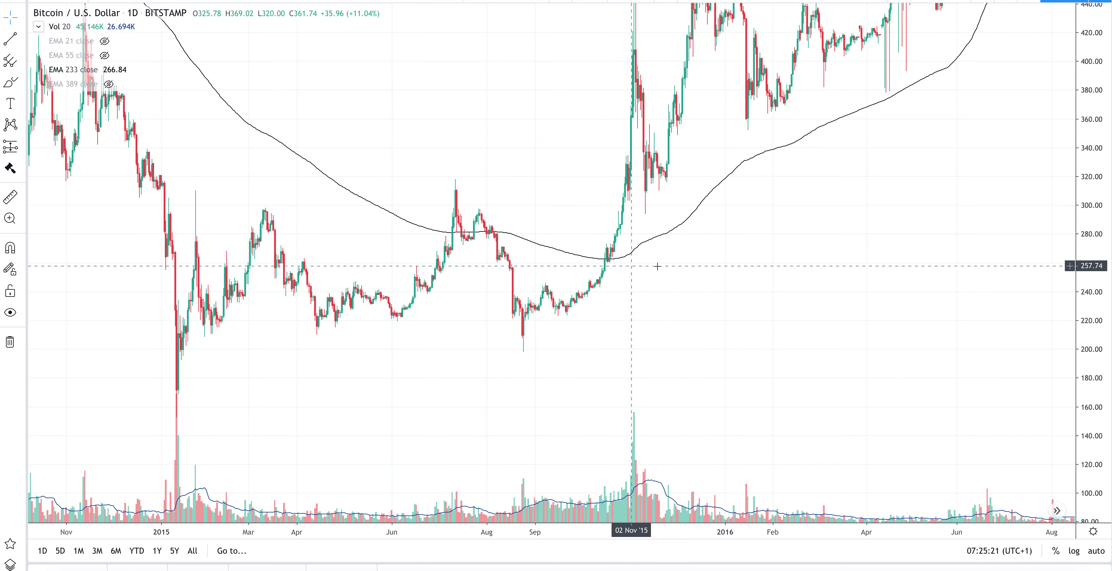
Examine the 2016 and early 2017 candles against the 233 EMA with a more compressed price scale.
left_click_drag(1060, 227, 784, 393)
left_click_drag(926, 206, 696, 447)
left_click_drag(1082, 131, 678, 240)
scroll(1036, 153, "down", 3)
left_click_drag(1091, 71, 1051, 501)
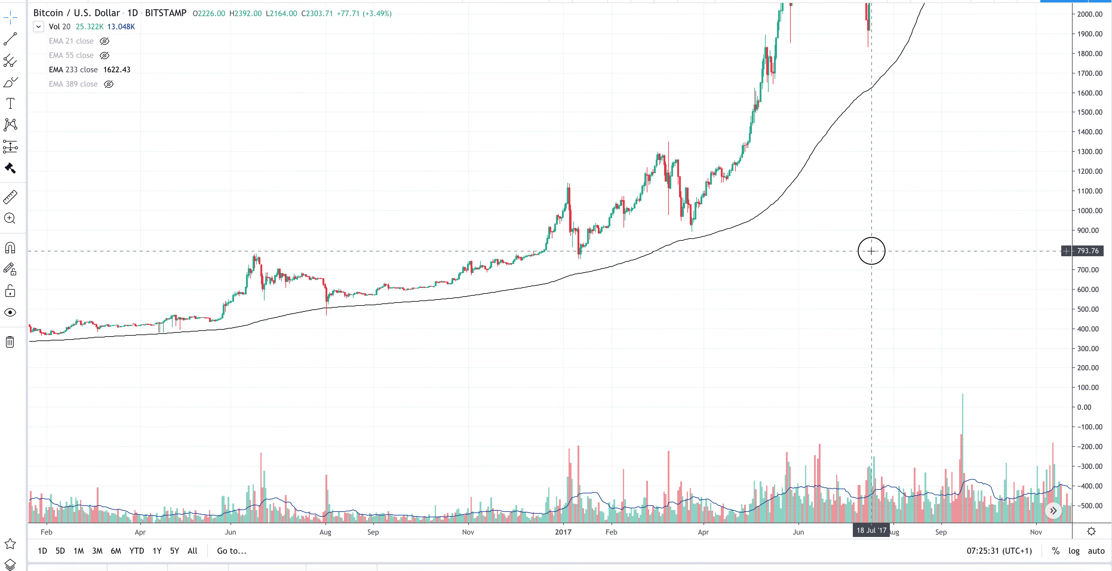
left_click_drag(871, 250, 672, 382)
Examine the late 2017 to mid-2019 candles against the 233 EMA, adjusting the price scale to fit them.
left_click_drag(1091, 233, 1091, 298)
left_click_drag(731, 260, 462, 319)
left_click_drag(862, 216, 726, 372)
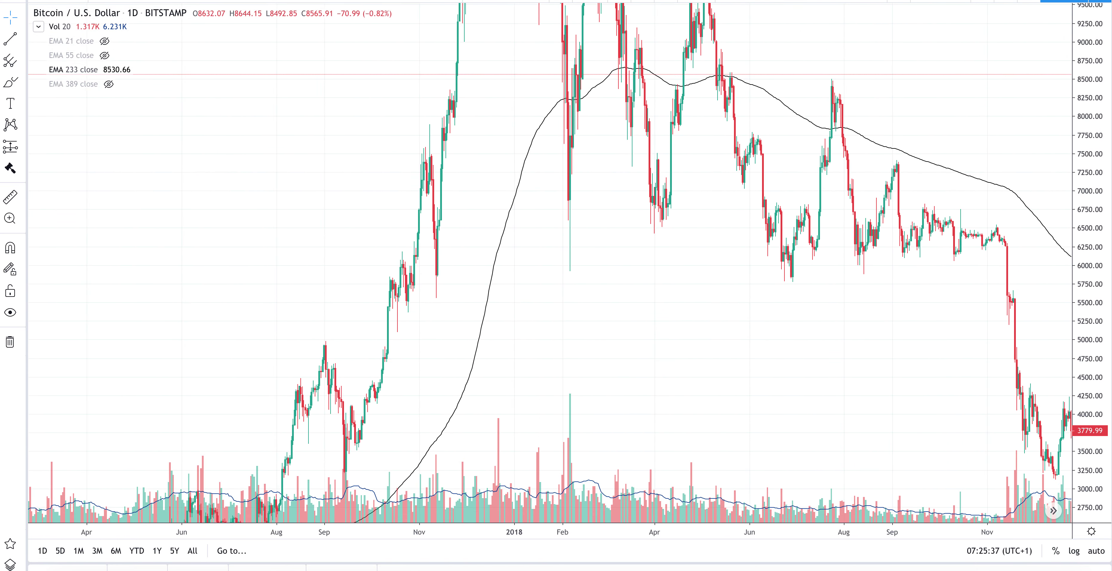
left_click_drag(1094, 149, 1094, 298)
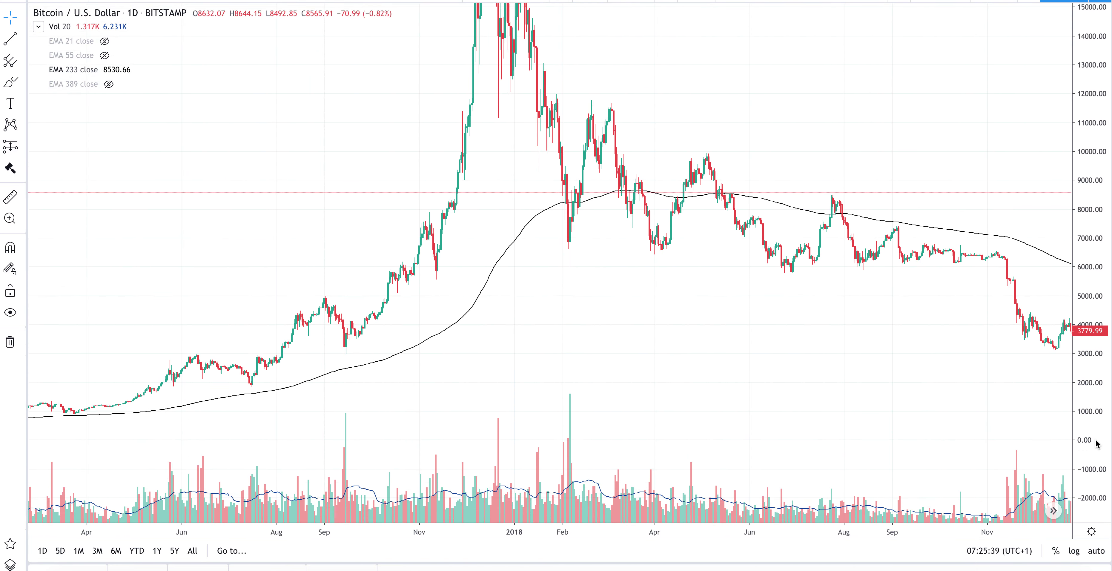
left_click_drag(758, 330, 476, 318)
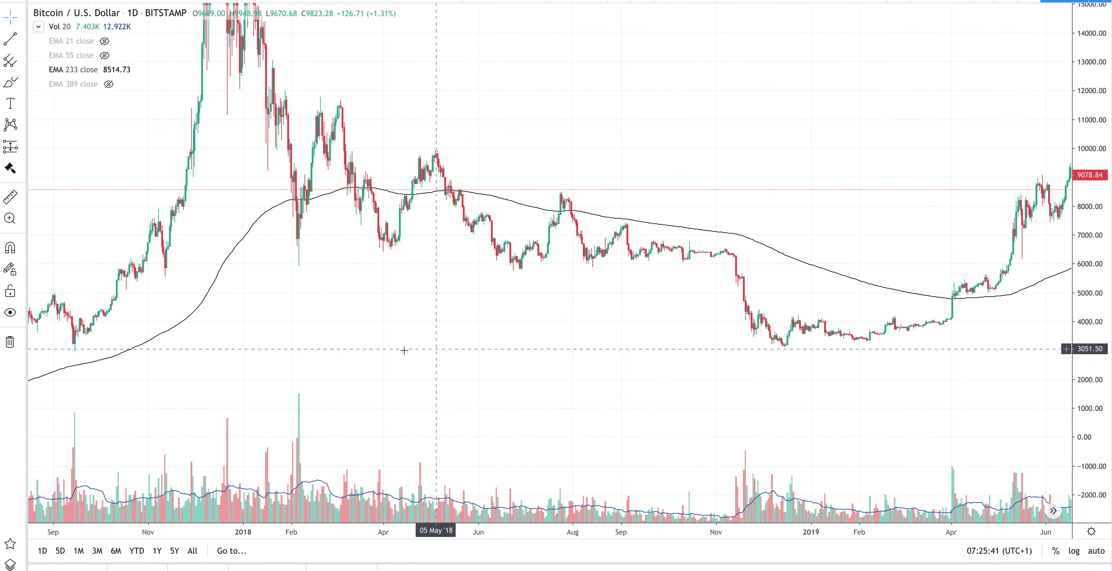
Display the 389 EMA instead of the 233 EMA and bring the 2019 candles into view.
left_click(109, 84)
left_click(108, 70)
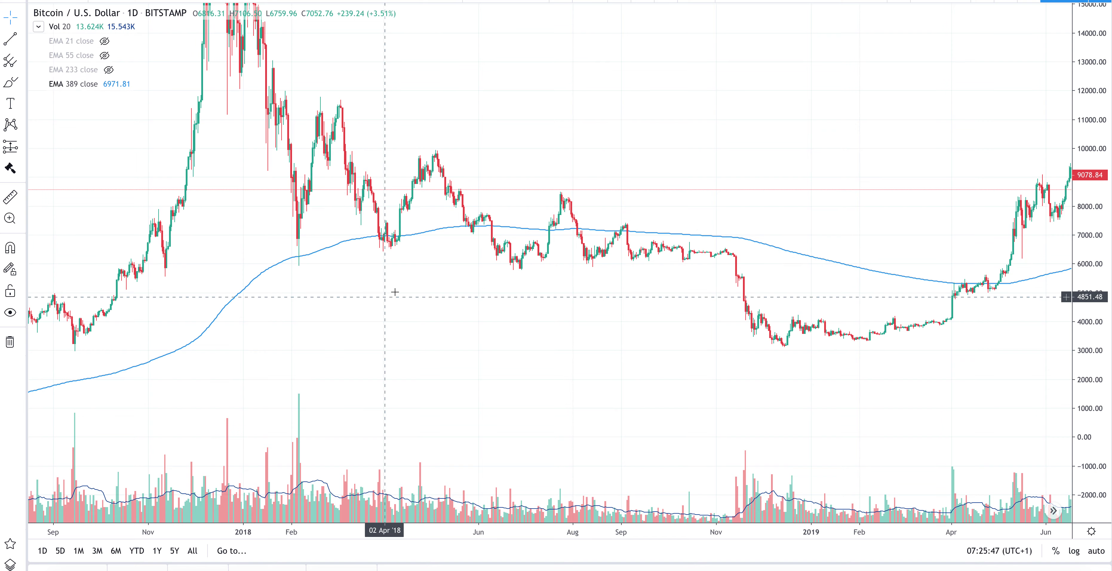
left_click_drag(777, 376, 504, 406)
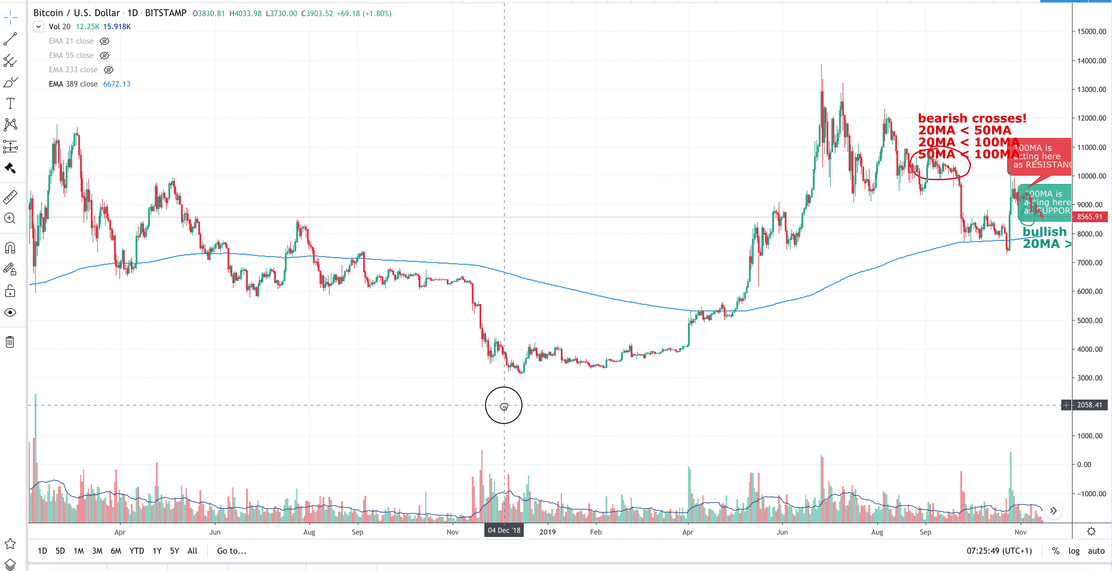
left_click_drag(651, 452, 596, 445)
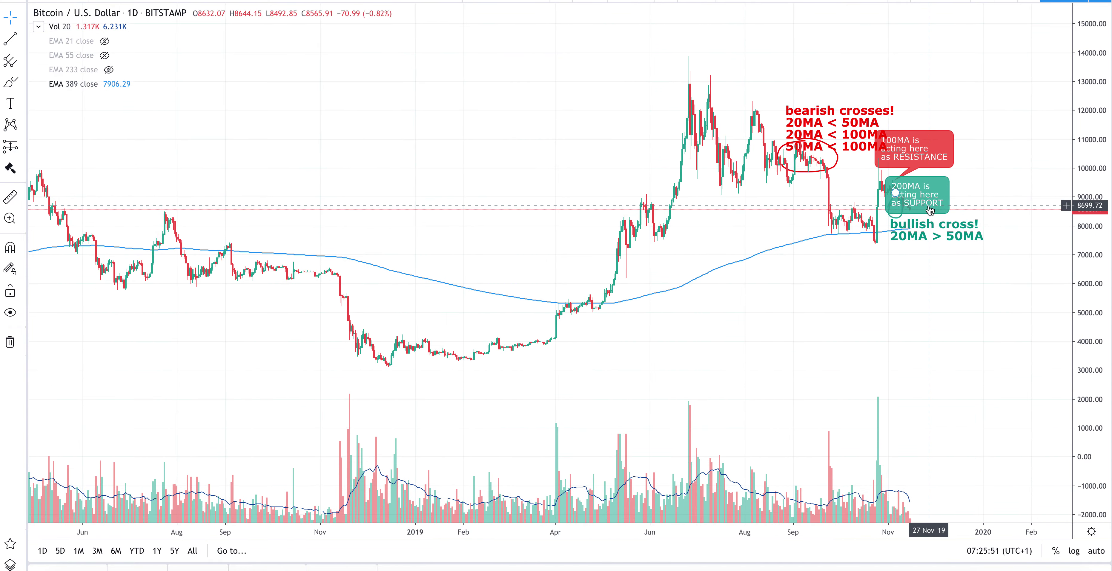
Close in on the August to November 2019 candles with an enlarged price scale and delete all drawings from the chart.
scroll(868, 293, "up", 5)
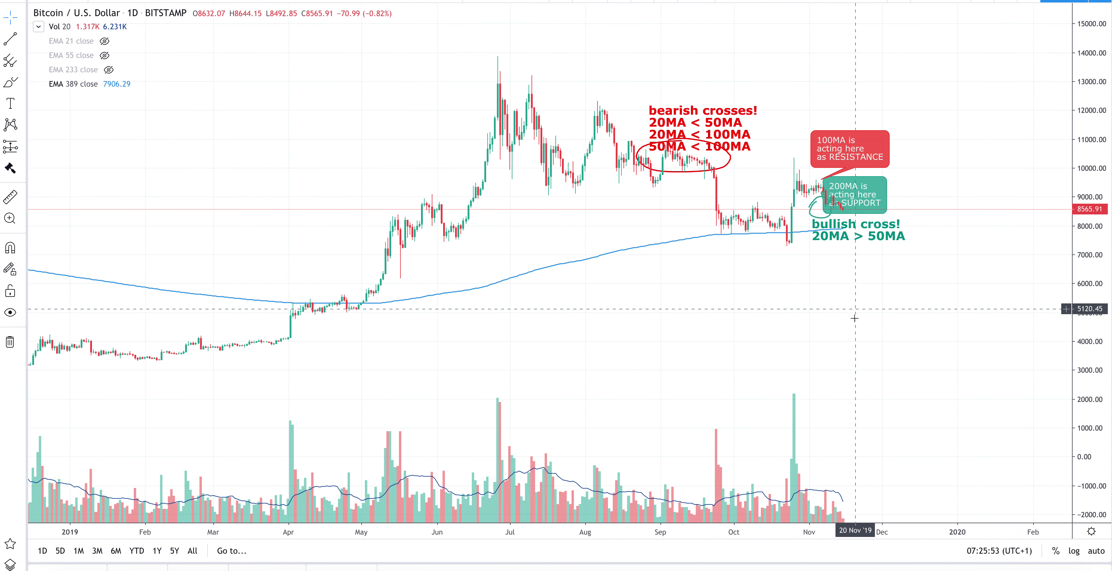
scroll(855, 315, "up", 5)
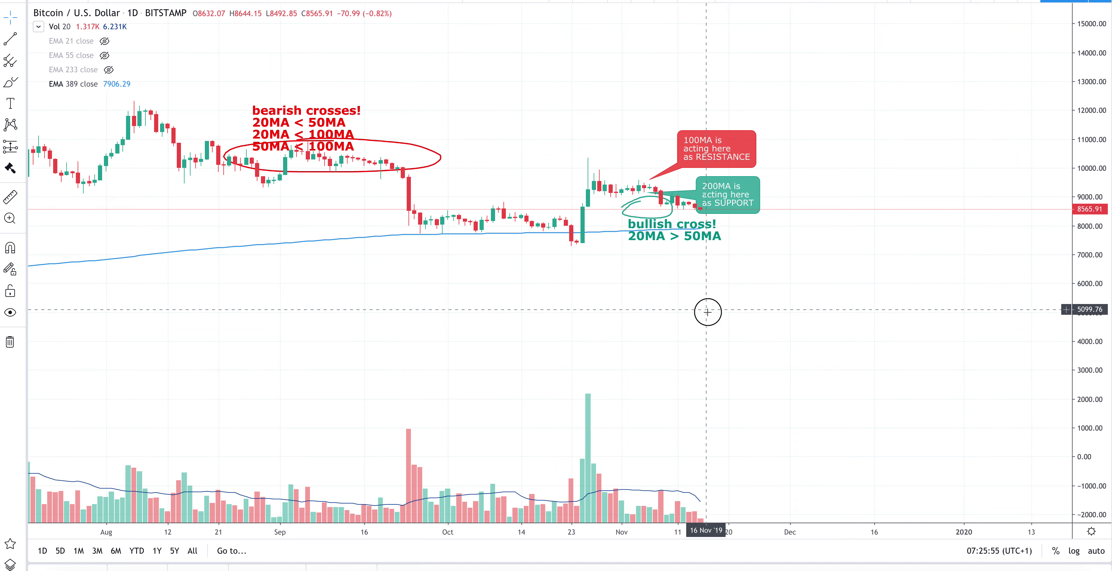
left_click_drag(708, 311, 703, 365)
left_click_drag(1107, 348, 1102, 155)
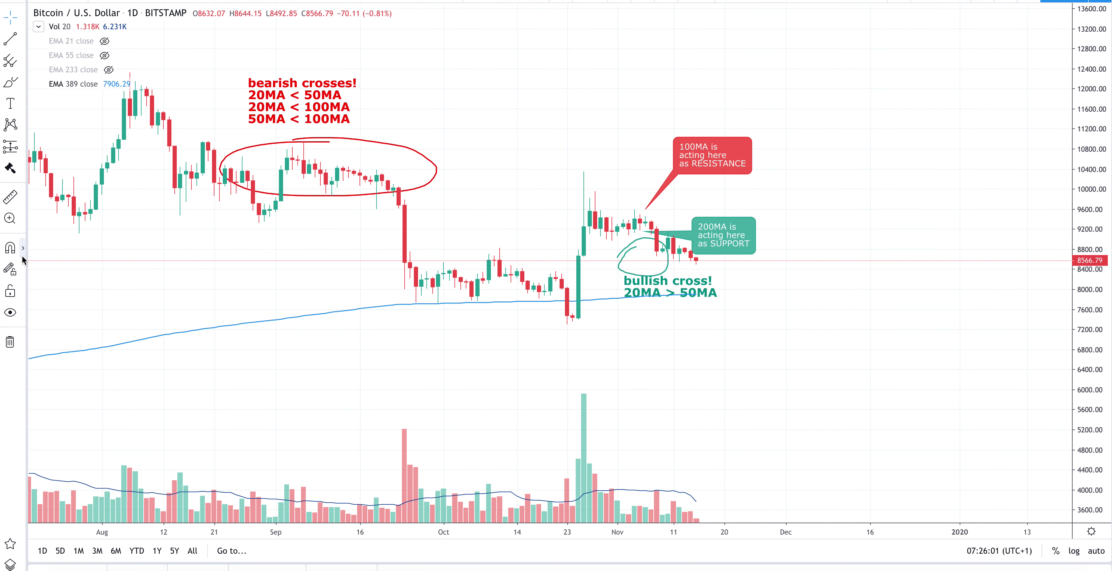
left_click(10, 342)
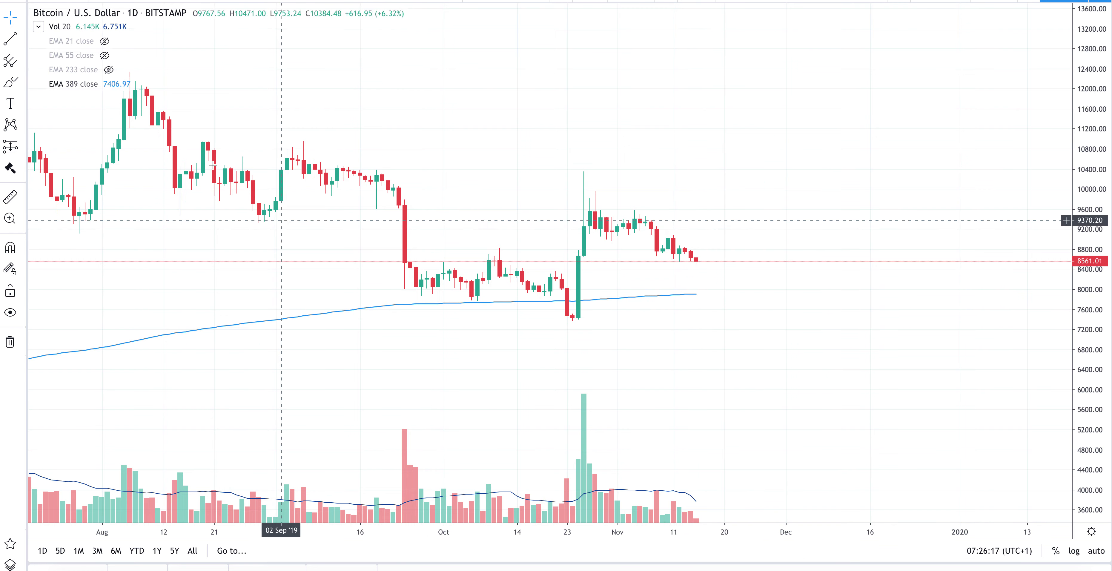
Circle the candles touching the 389 EMA around 1 October and 23 October 2019 with the magenta Brush, and undo the marks.
left_click(7, 86)
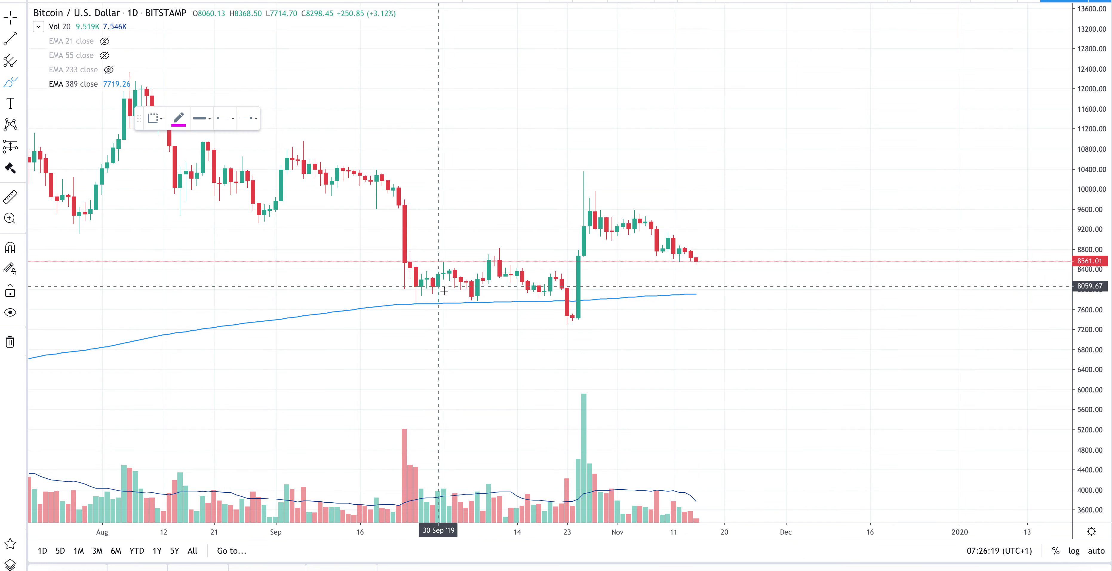
mouse_move(450, 296)
left_mouse_down()
mouse_move(424, 317)
mouse_move(479, 299)
mouse_move(451, 296)
left_mouse_up()
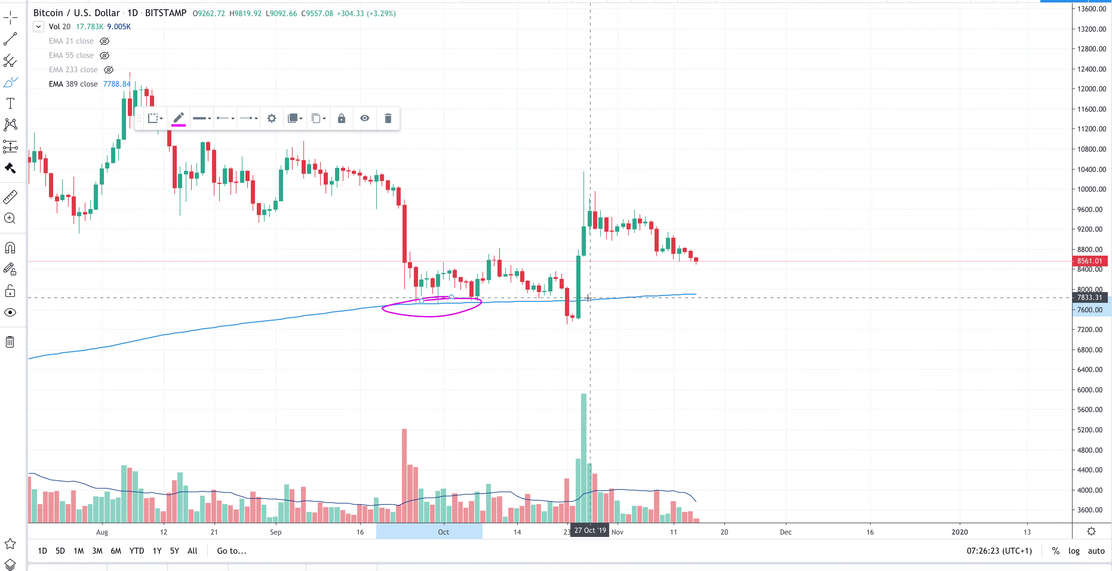
mouse_move(586, 293)
left_mouse_down()
mouse_move(539, 303)
mouse_move(598, 303)
mouse_move(550, 301)
mouse_move(561, 320)
mouse_move(606, 318)
mouse_move(547, 326)
mouse_move(579, 319)
mouse_move(572, 305)
mouse_move(567, 330)
left_mouse_up()
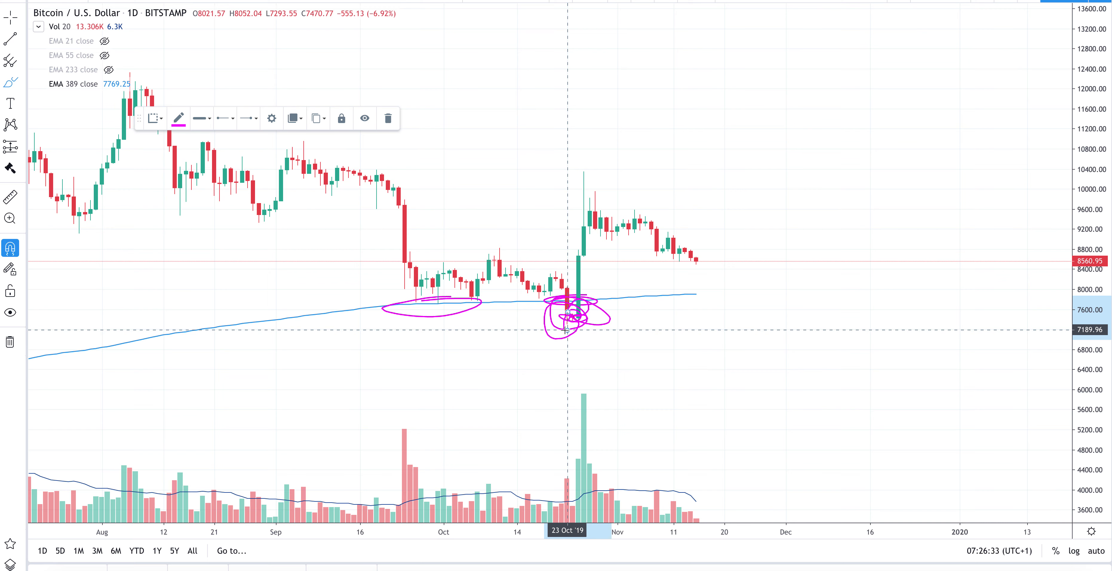
key("ctrl+z")
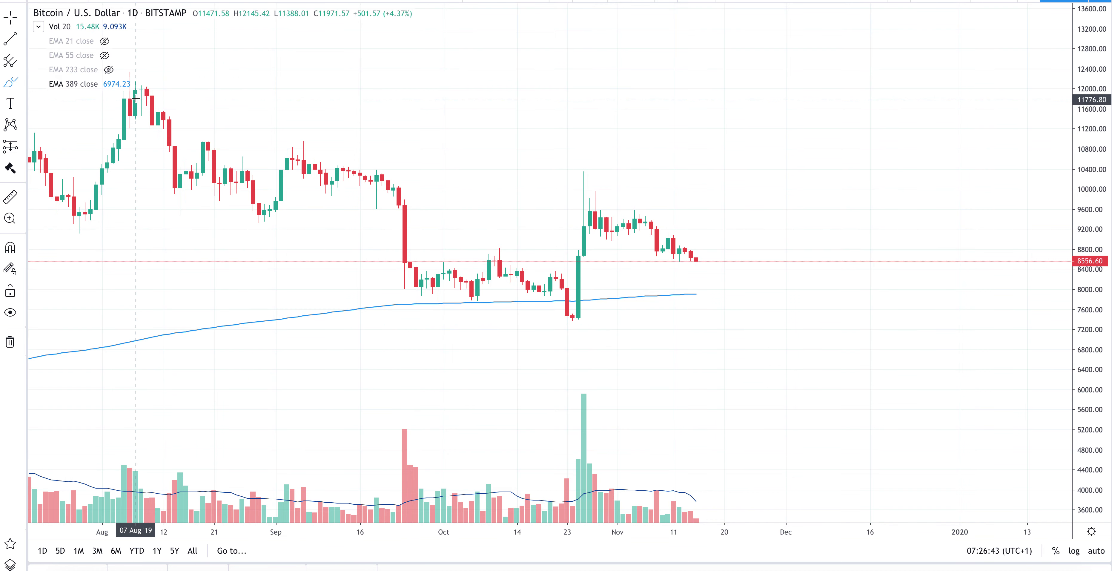
Hide the 389 EMA and remove the 21, 55, 233 and 389 EMAs from the chart.
left_click(108, 84)
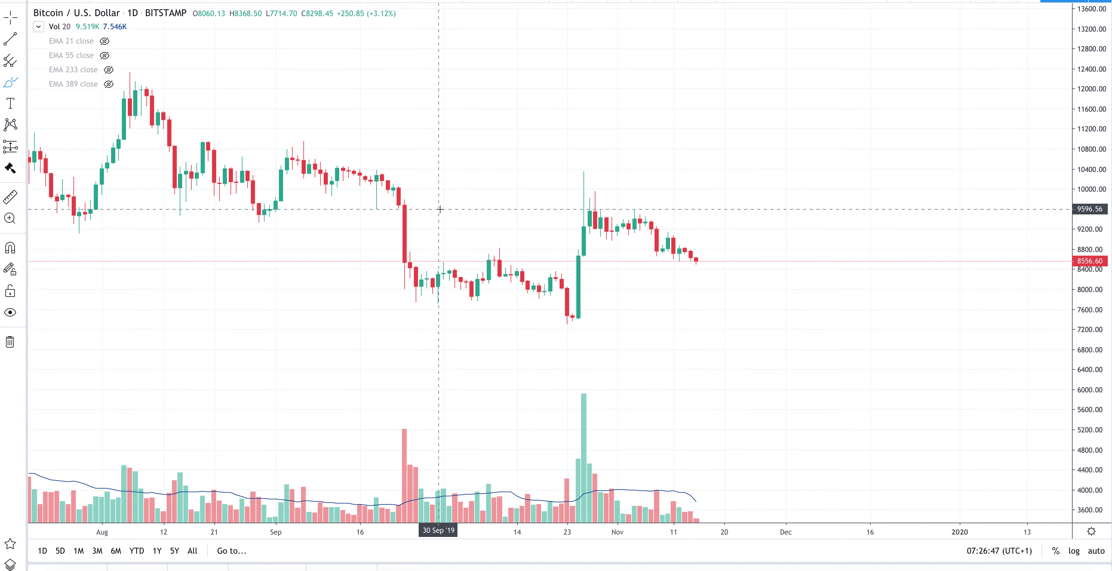
mouse_move(106, 42)
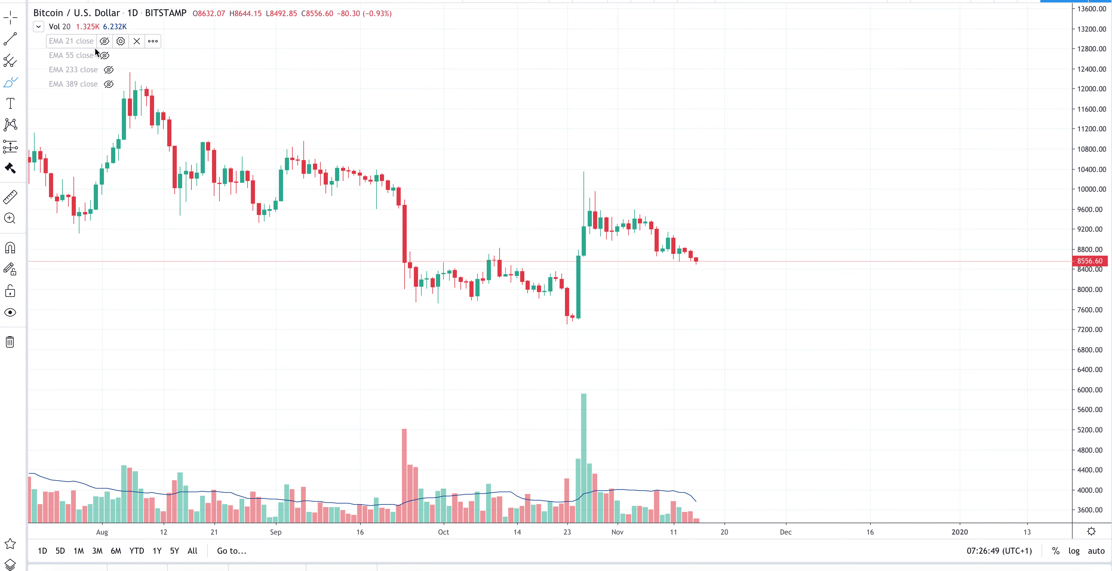
left_click(140, 41)
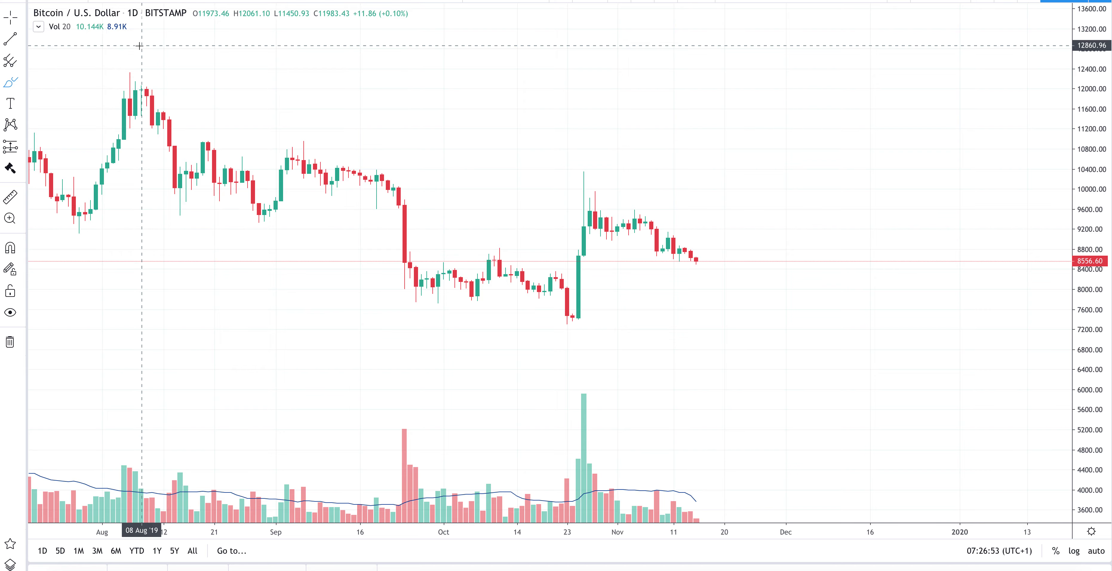
Draw a Head and Shoulders pattern in the empty future area, from 29 Nov 2019 to 15 Jan 2020, with the head at about 12861.
scroll(349, 160, "down", 5)
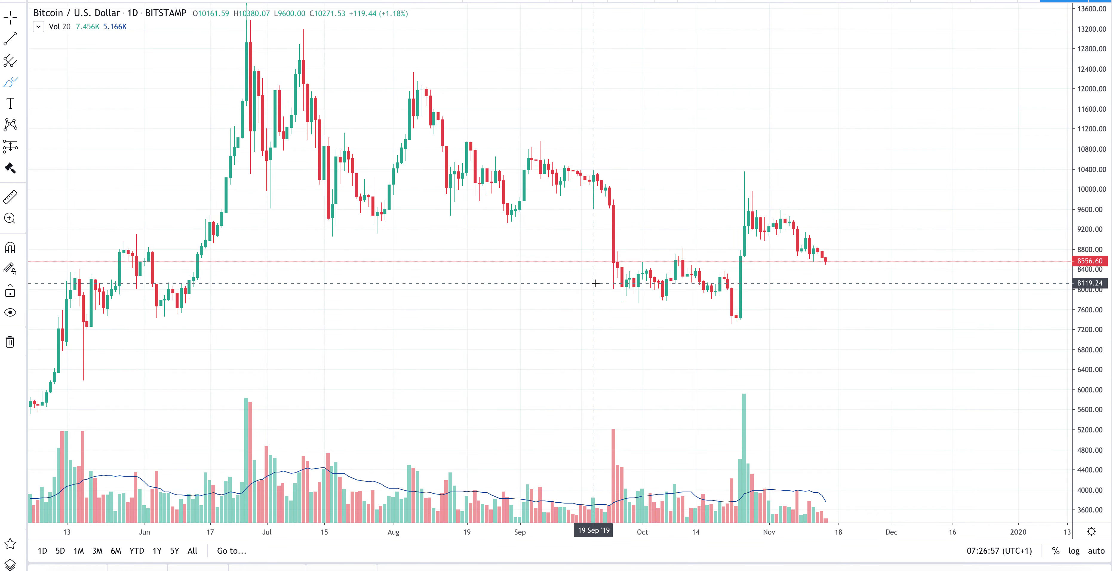
scroll(595, 285, "down", 2)
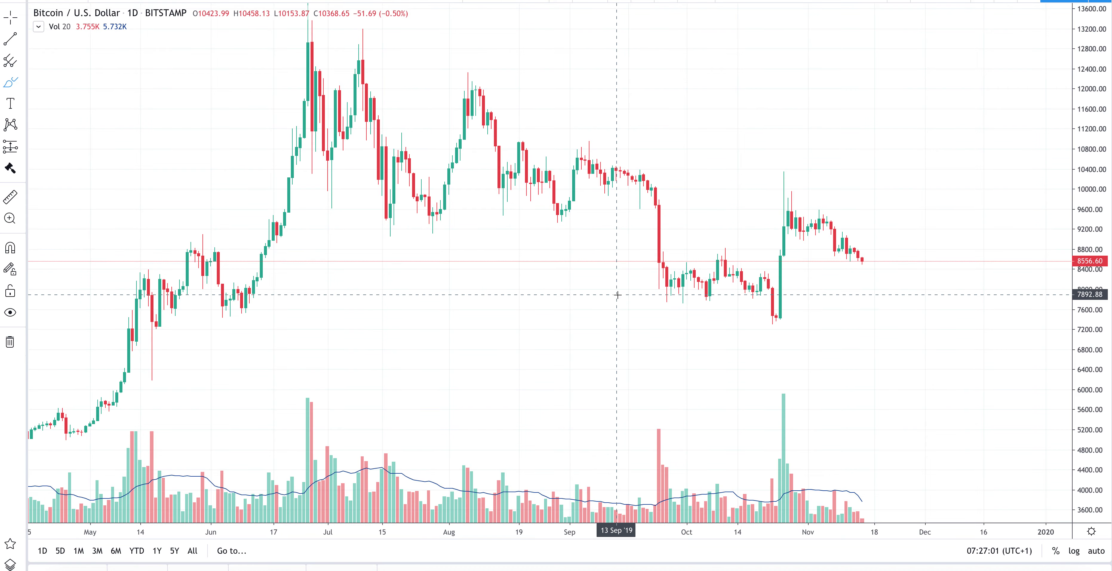
scroll(658, 298, "left", 2)
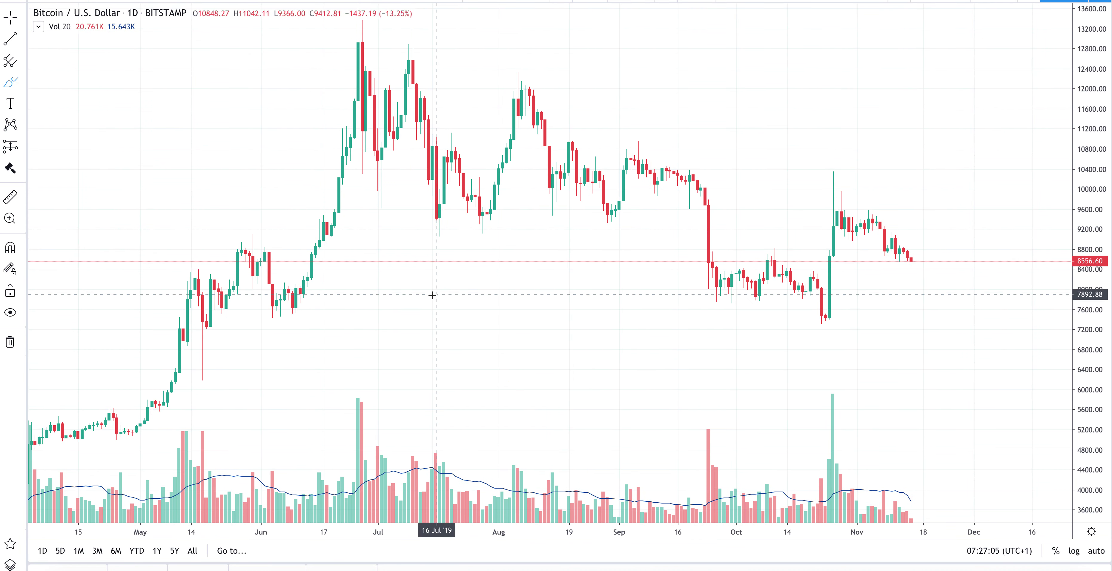
left_click(21, 125)
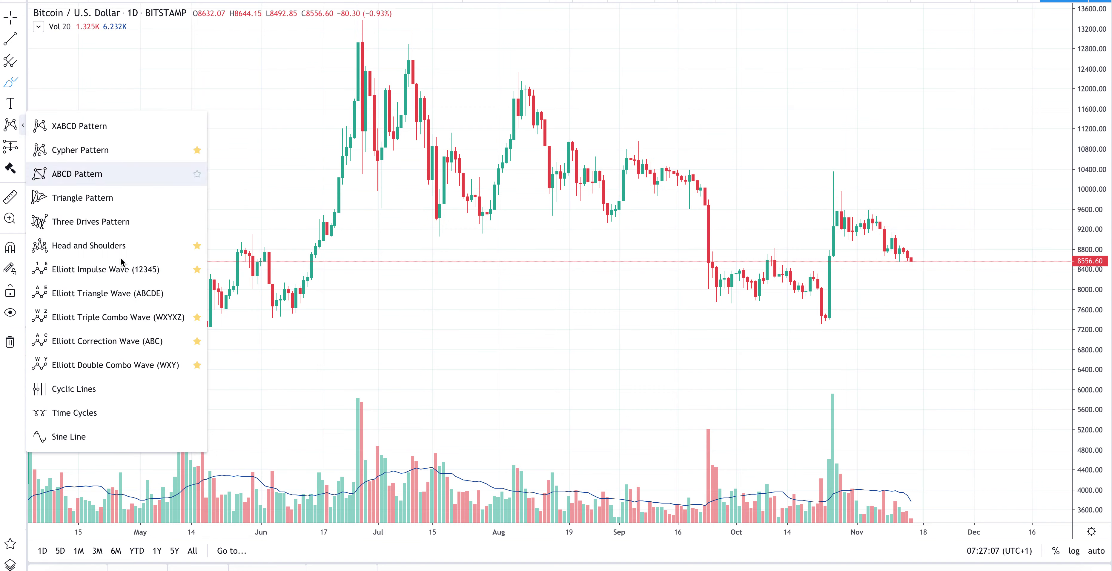
left_click(119, 246)
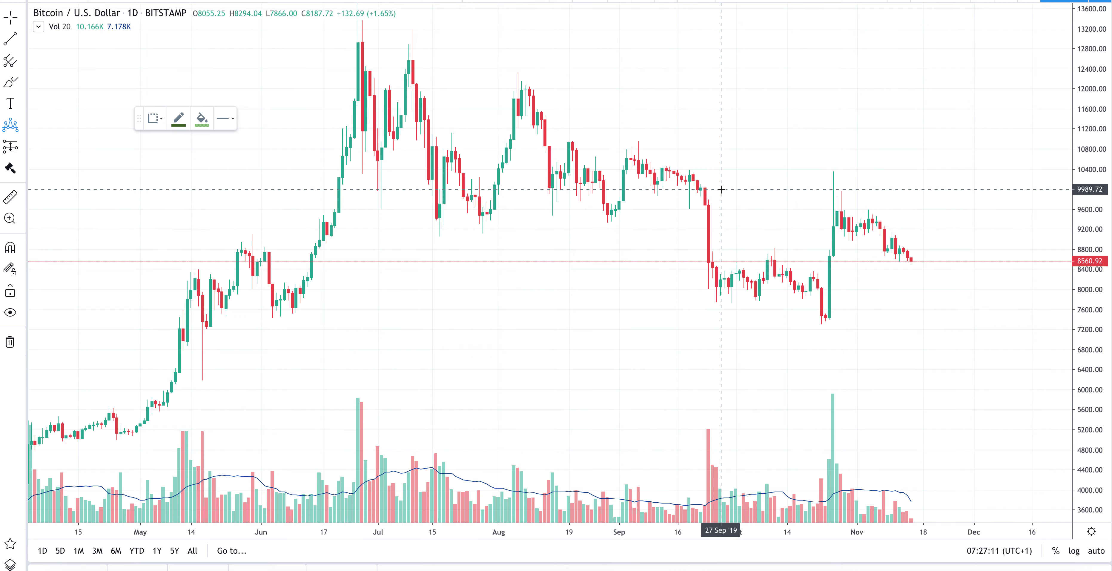
scroll(721, 189, "right", 5)
scroll(721, 189, "right", 1)
left_click(650, 227)
left_click(690, 120)
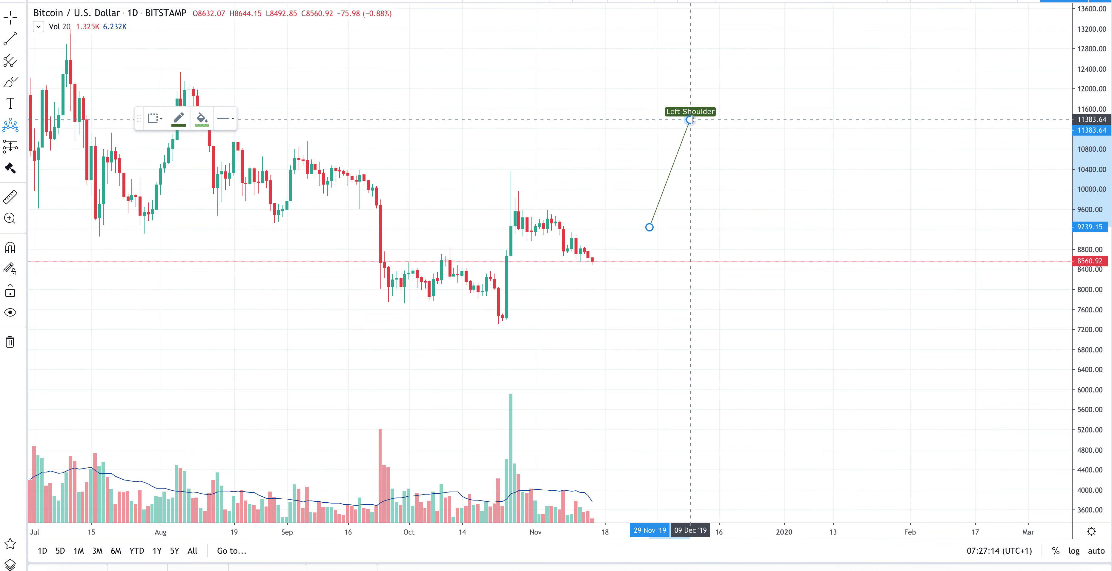
left_click(711, 171)
left_click(755, 45)
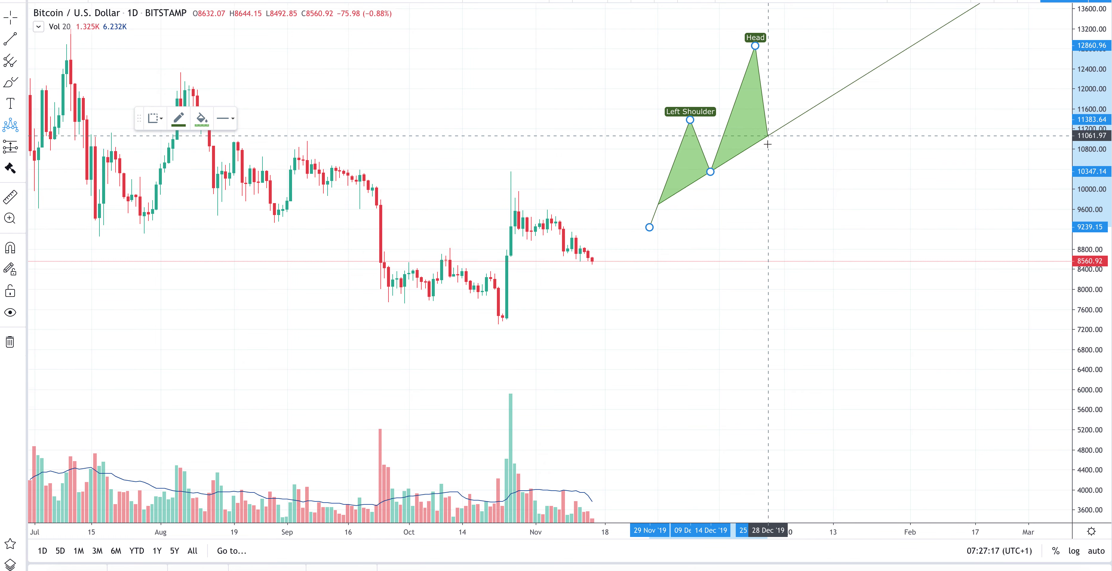
left_click(771, 172)
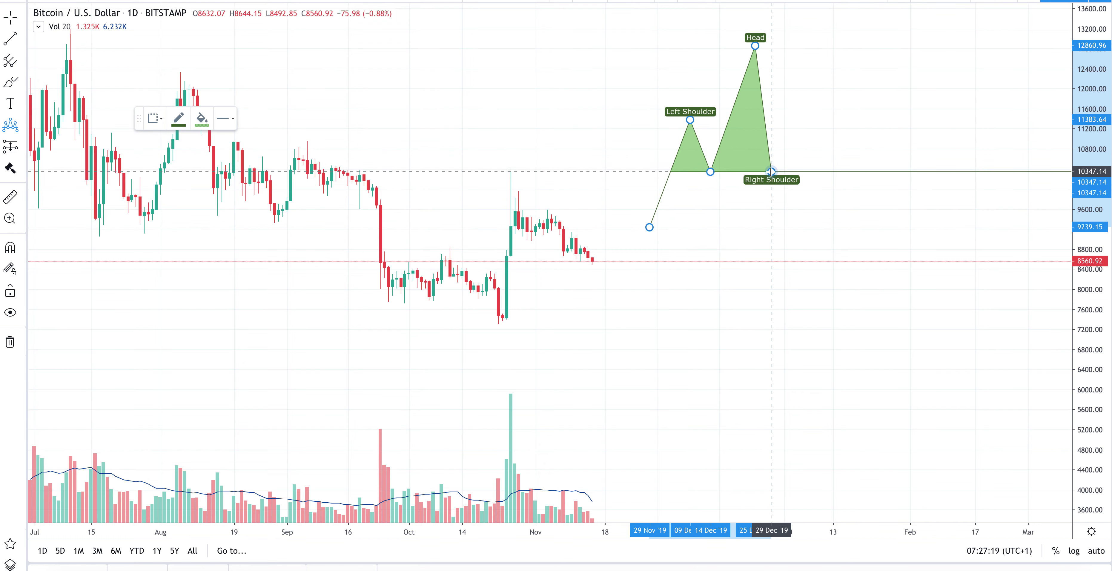
left_click(796, 125)
left_click(840, 245)
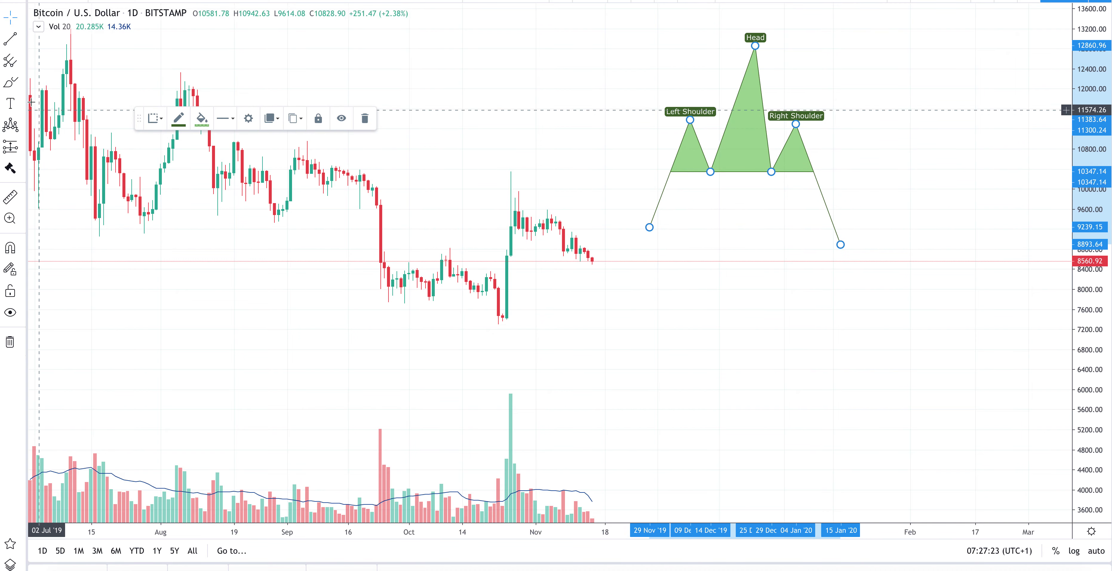
Turn on continuous drawing mode and restore the Head and Shoulders pattern after discarding a started red trend line.
left_click(13, 41)
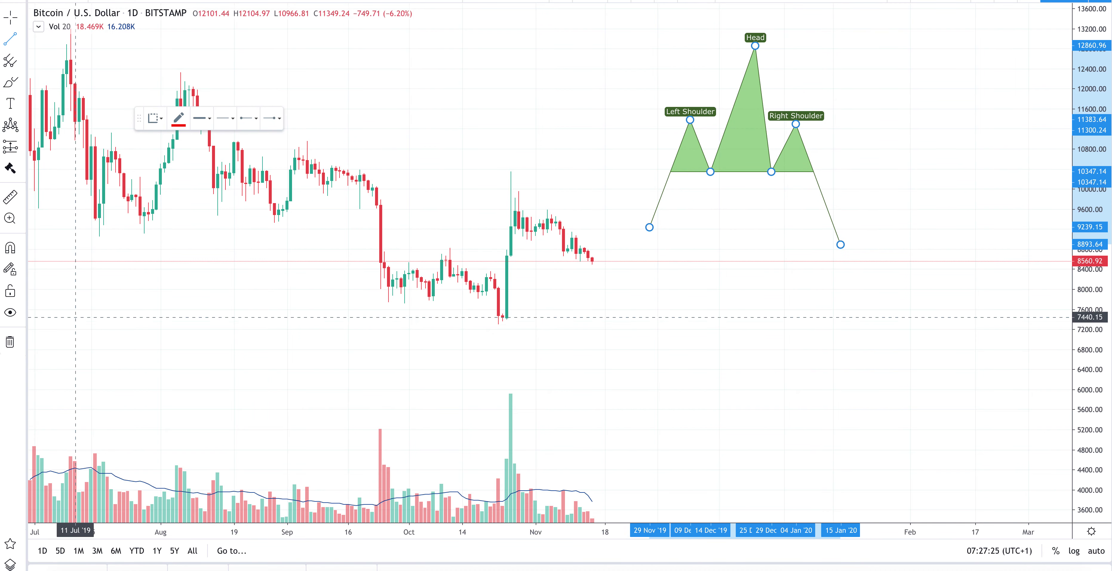
left_click(10, 269)
mouse_move(638, 241)
left_mouse_down()
mouse_move(647, 212)
mouse_move(459, 165)
mouse_move(592, 178)
left_mouse_up()
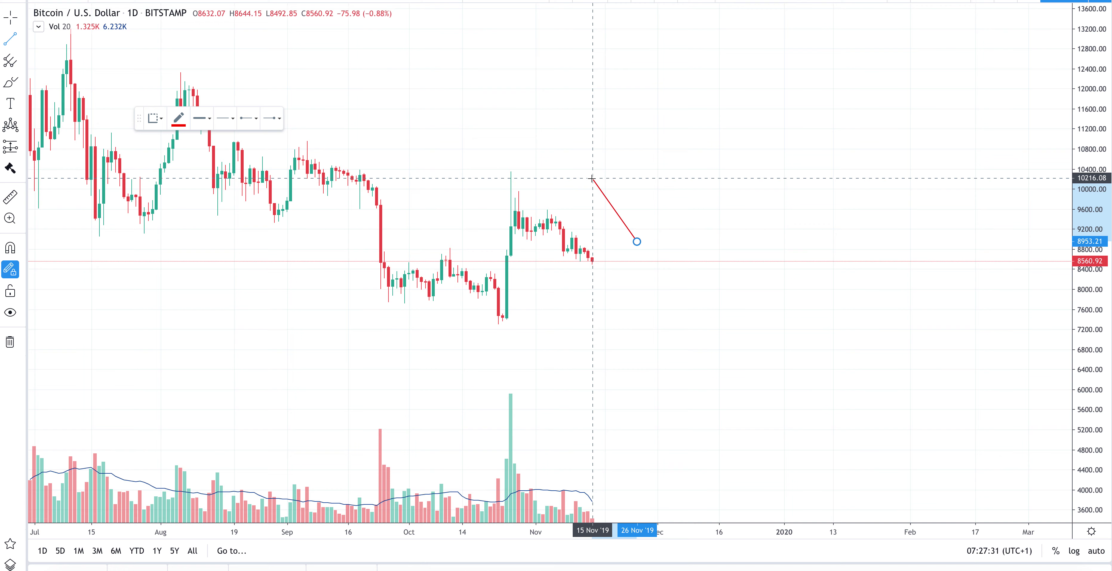
key("Escape")
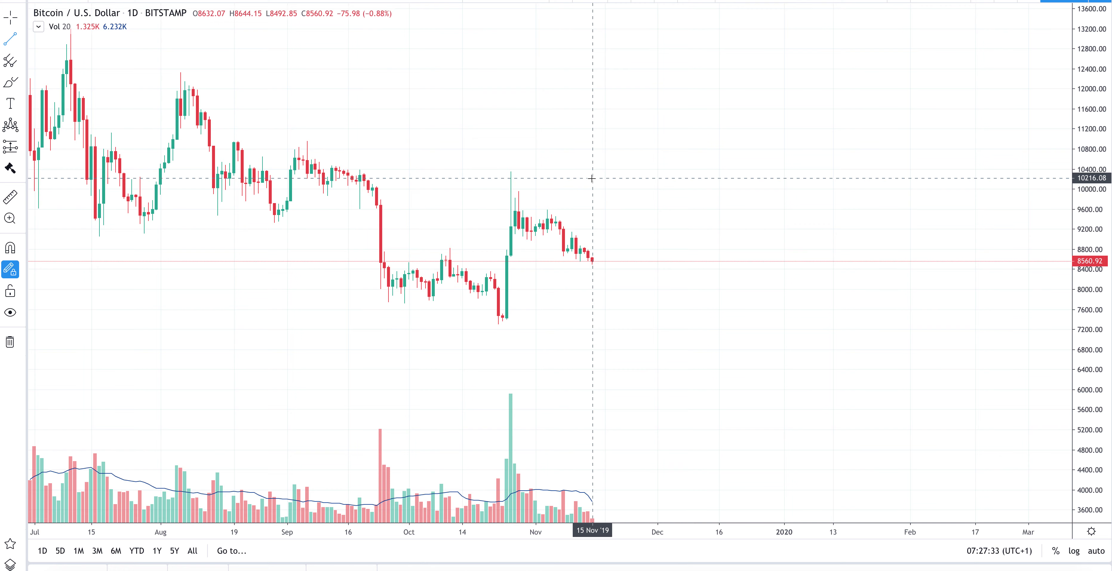
key("ctrl+y")
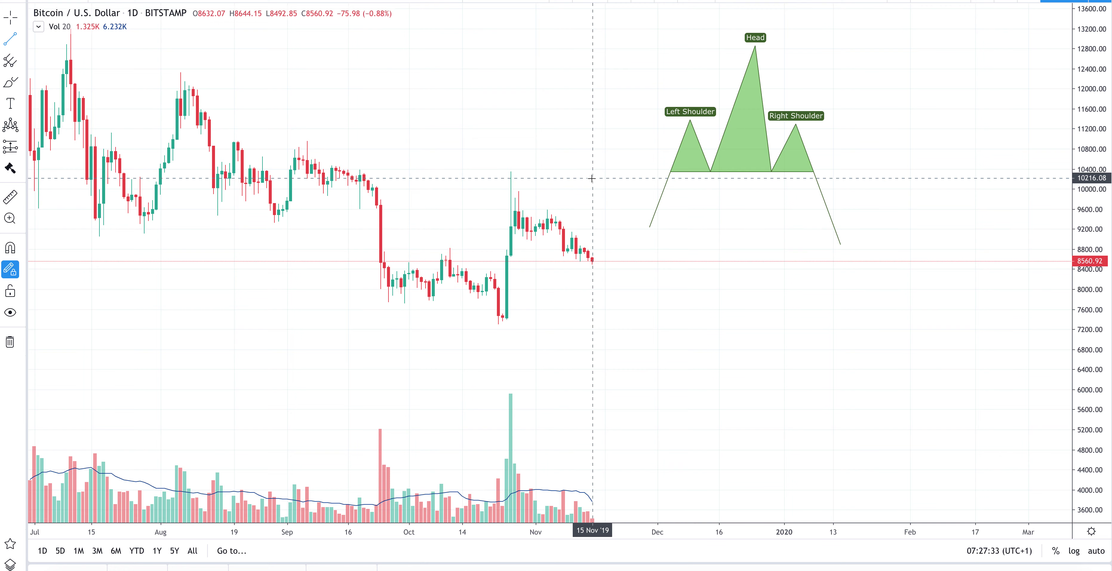
Trace a sample price path along the Head and Shoulders pattern with the magenta Brush, marking the right shoulder peak, neckline break and retest.
left_click(18, 84)
mouse_move(653, 225)
left_mouse_down()
mouse_move(687, 129)
mouse_move(693, 167)
mouse_move(687, 130)
mouse_move(711, 177)
mouse_move(727, 149)
mouse_move(724, 178)
mouse_move(753, 56)
mouse_move(758, 156)
mouse_move(795, 130)
mouse_move(803, 156)
left_mouse_up()
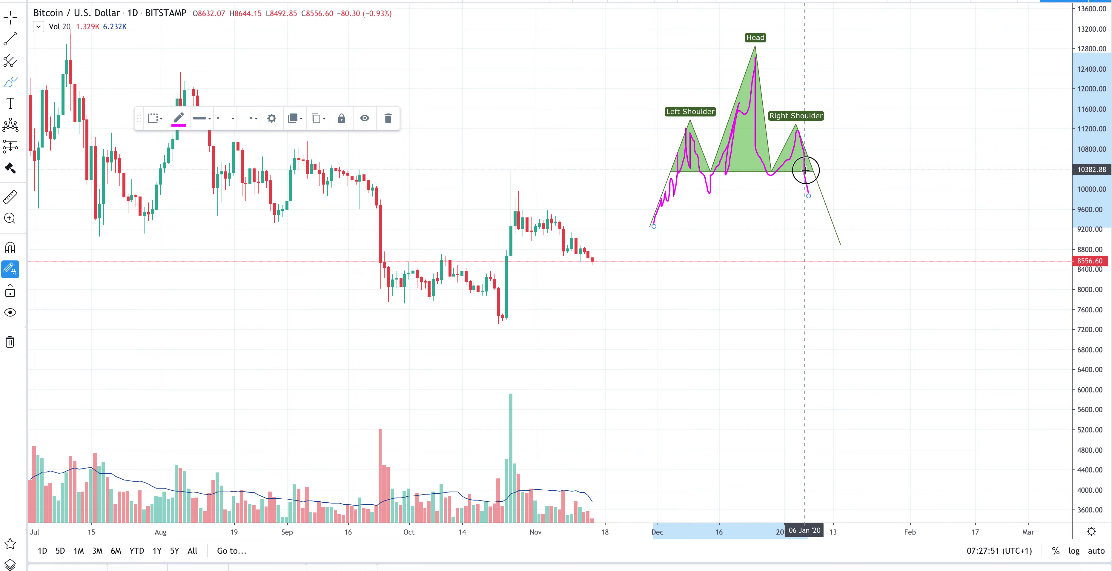
left_click_drag(806, 171, 820, 173)
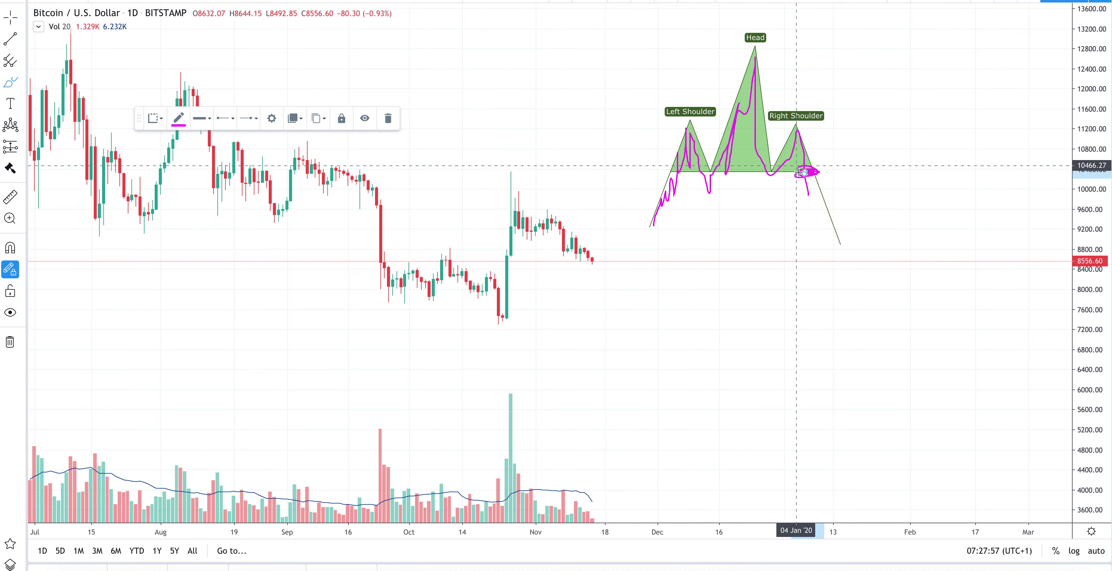
left_click_drag(801, 197, 818, 223)
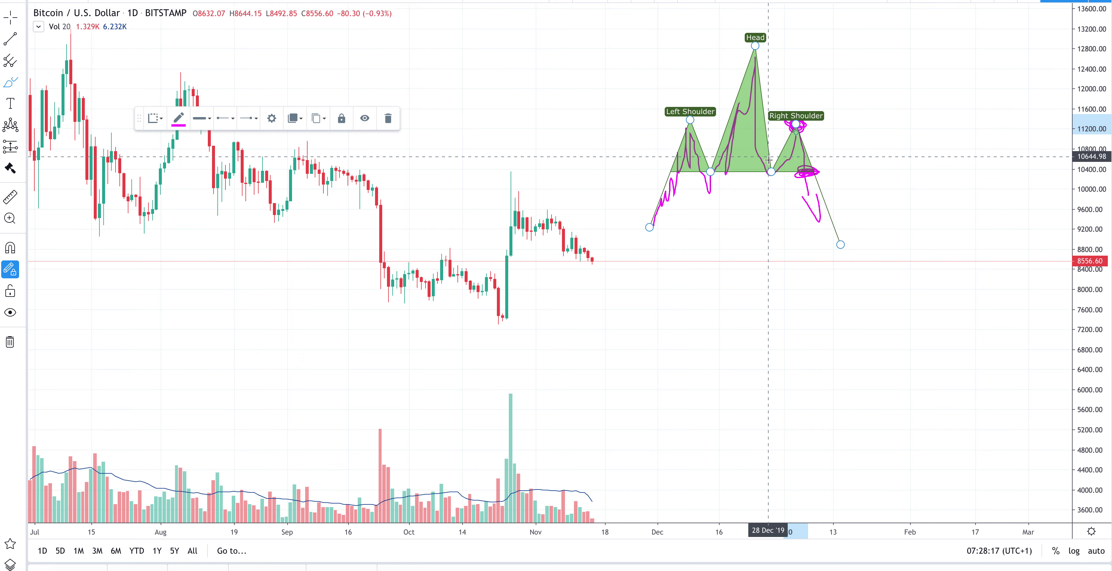
left_click_drag(805, 174, 815, 183)
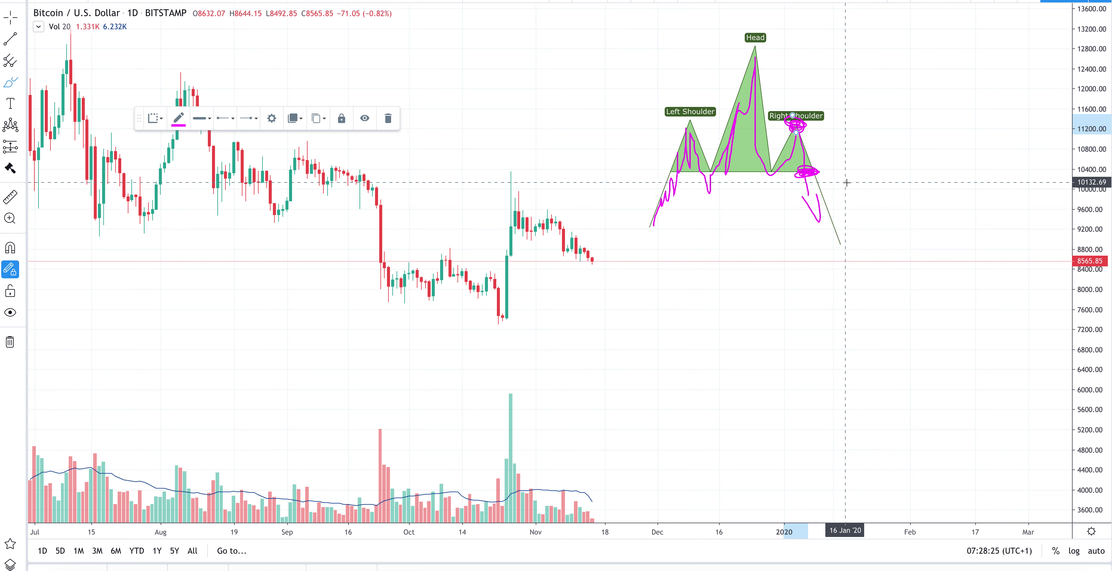
left_click(817, 171)
mouse_move(819, 172)
left_mouse_down()
mouse_move(809, 166)
mouse_move(834, 164)
mouse_move(813, 174)
left_mouse_up()
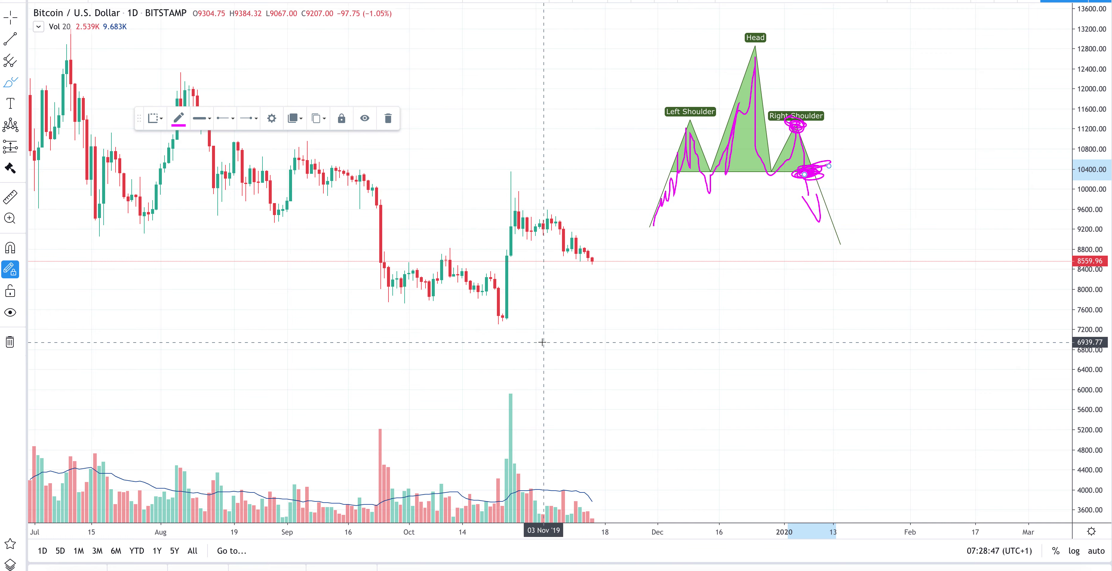
Draw a Head and Shoulders pattern over the 25 Sep to 25 Oct 2019 candles, head at about 9358, and move the drawing toolbar below the candles.
scroll(548, 300, "down", 3)
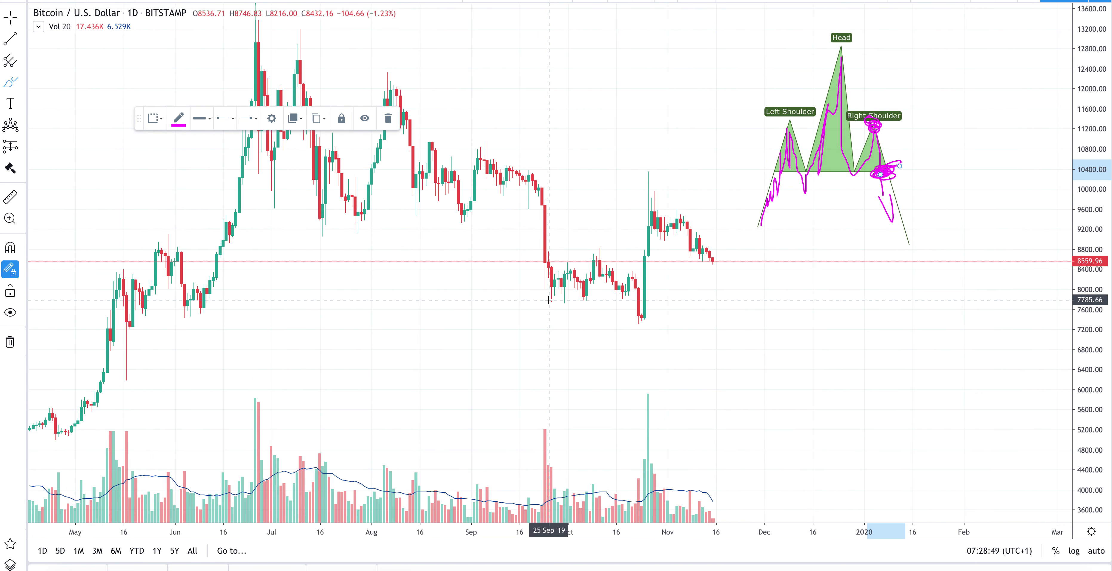
left_click(11, 125)
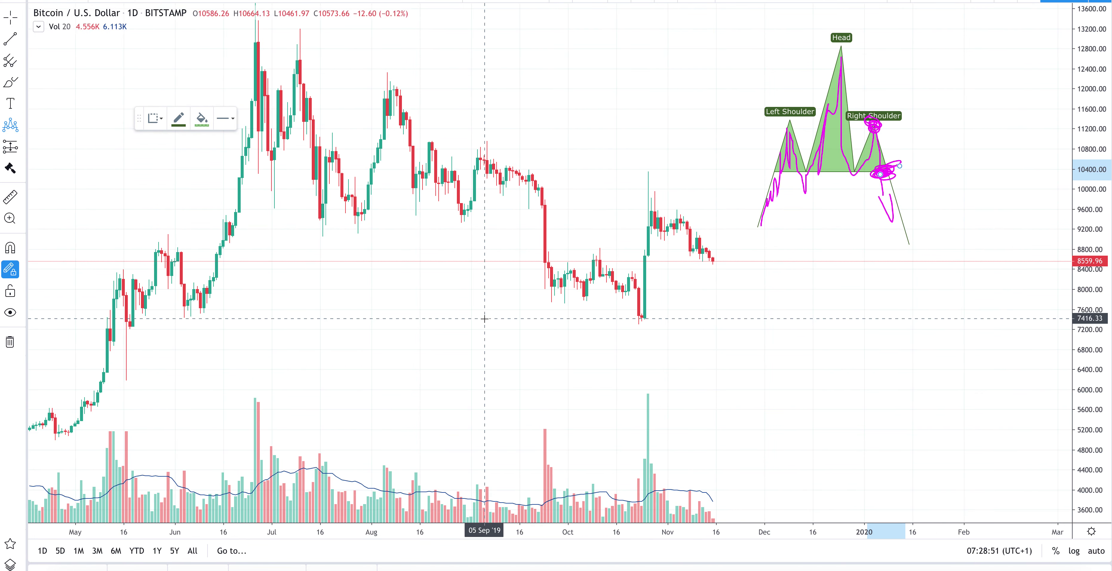
left_click(548, 299)
left_click(568, 263)
left_click(584, 304)
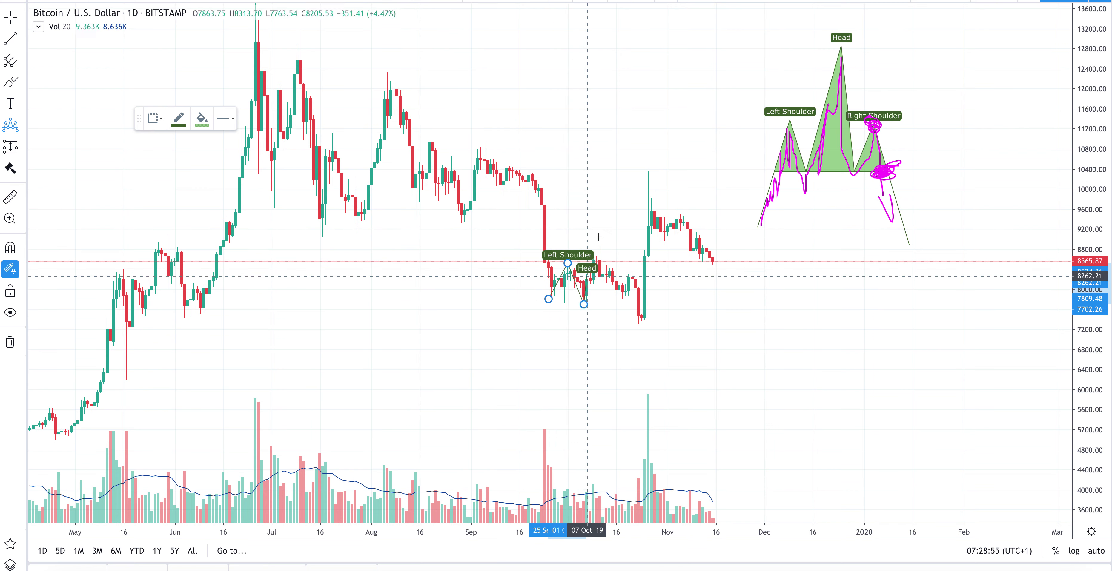
left_click(607, 221)
left_click(625, 299)
left_click(635, 270)
left_click(645, 330)
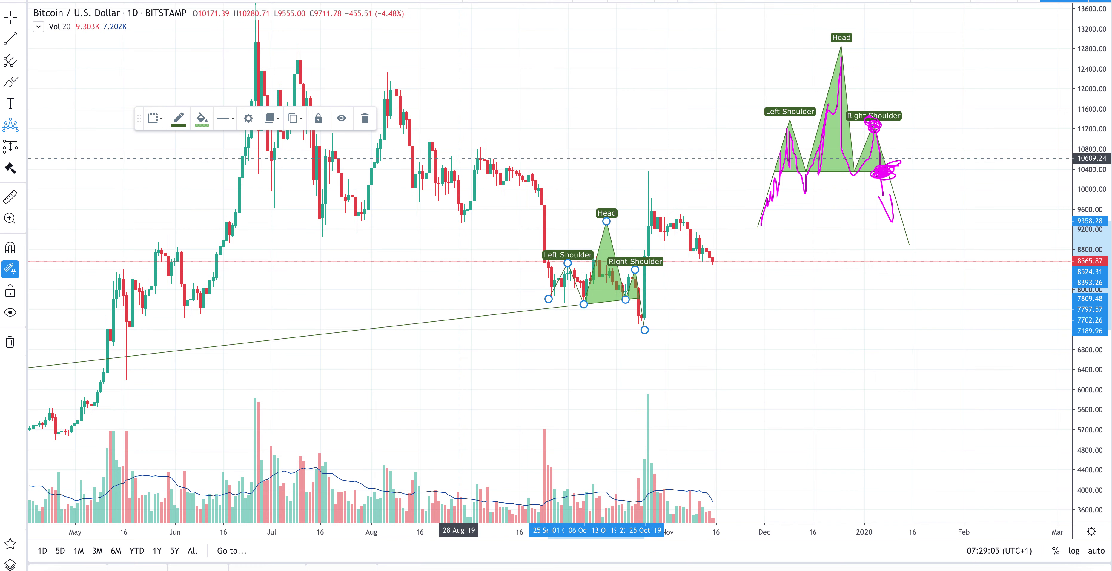
left_click_drag(139, 118, 320, 408)
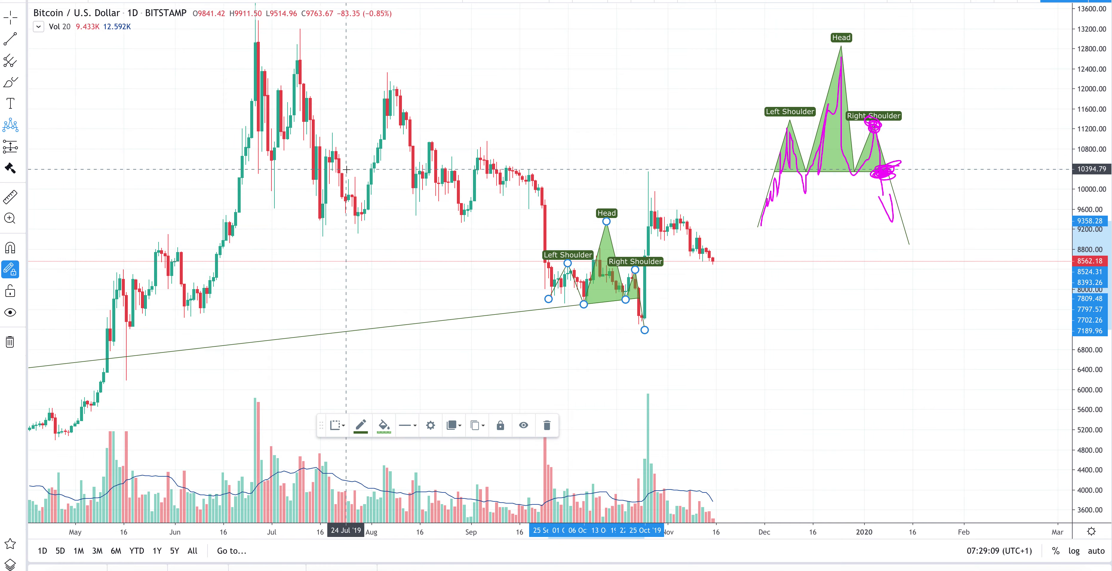
Switch the chart to the 240-minute interval and bring the May to mid-September 2019 candles into view.
scroll(346, 169, "up", 3)
scroll(345, 168, "left", 10)
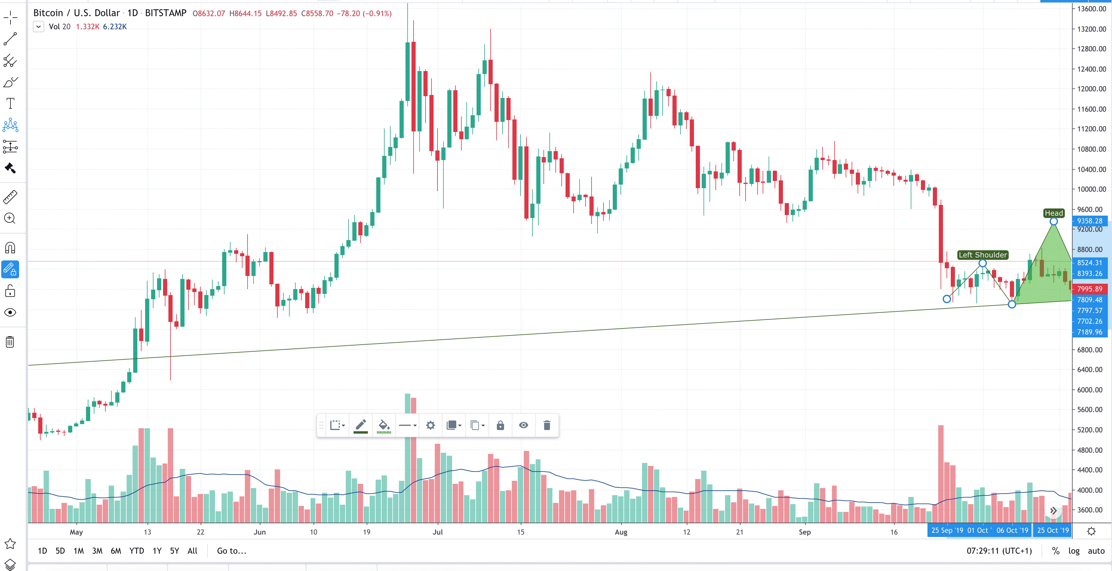
left_click(608, 192)
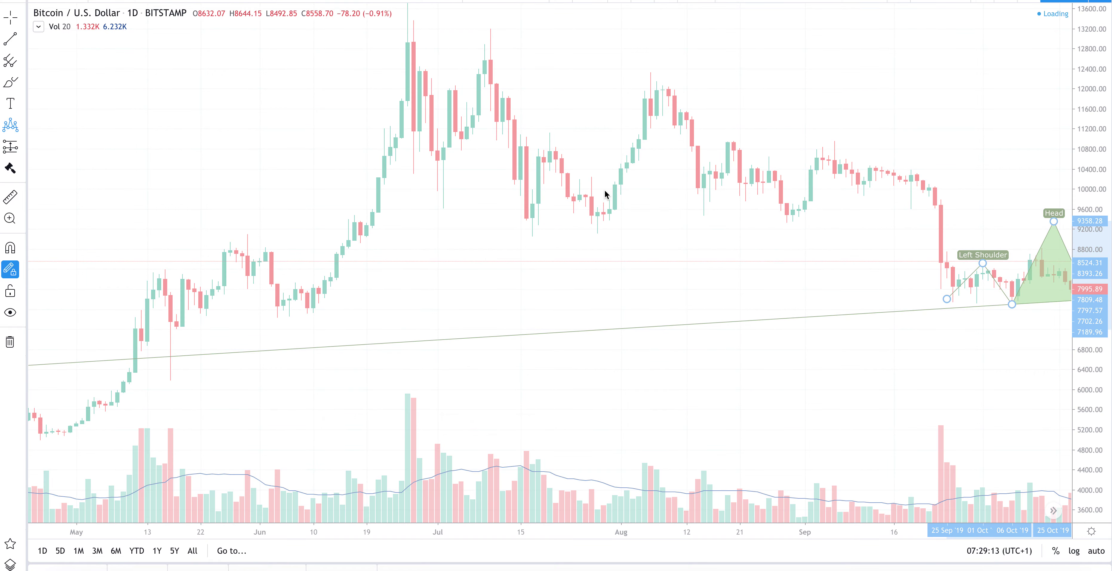
type("240")
key("Return")
scroll(604, 191, "down", 8)
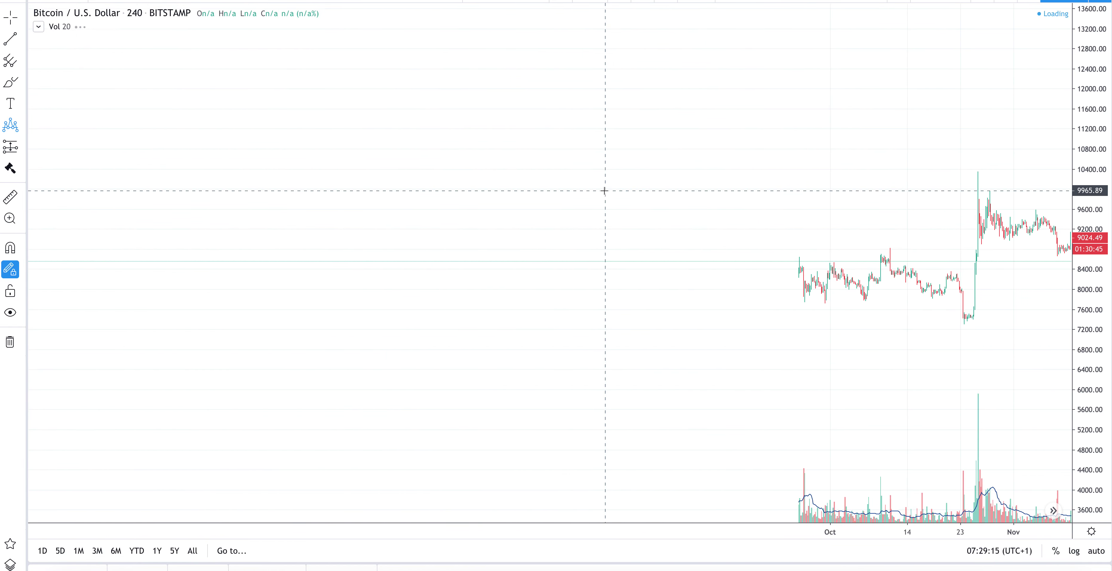
scroll(604, 191, "up", 4)
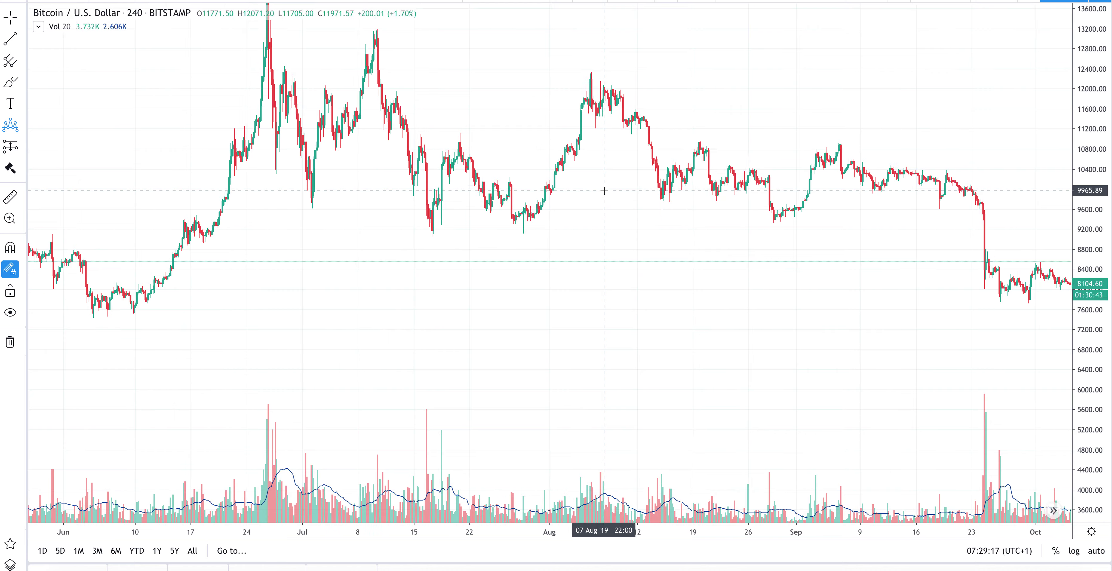
scroll(457, 194, "up", 2)
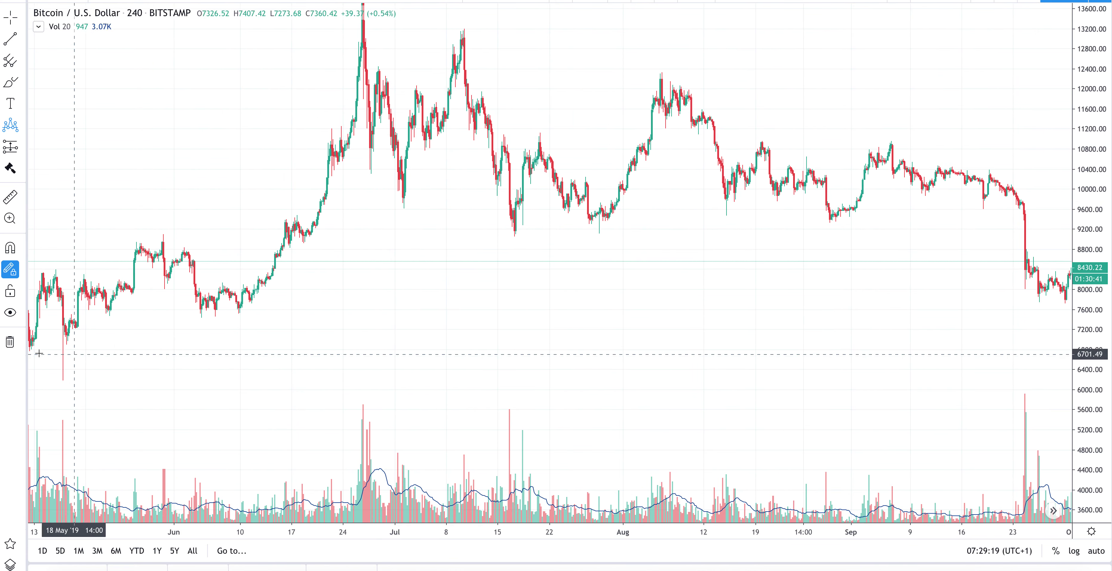
left_click_drag(479, 258, 554, 261)
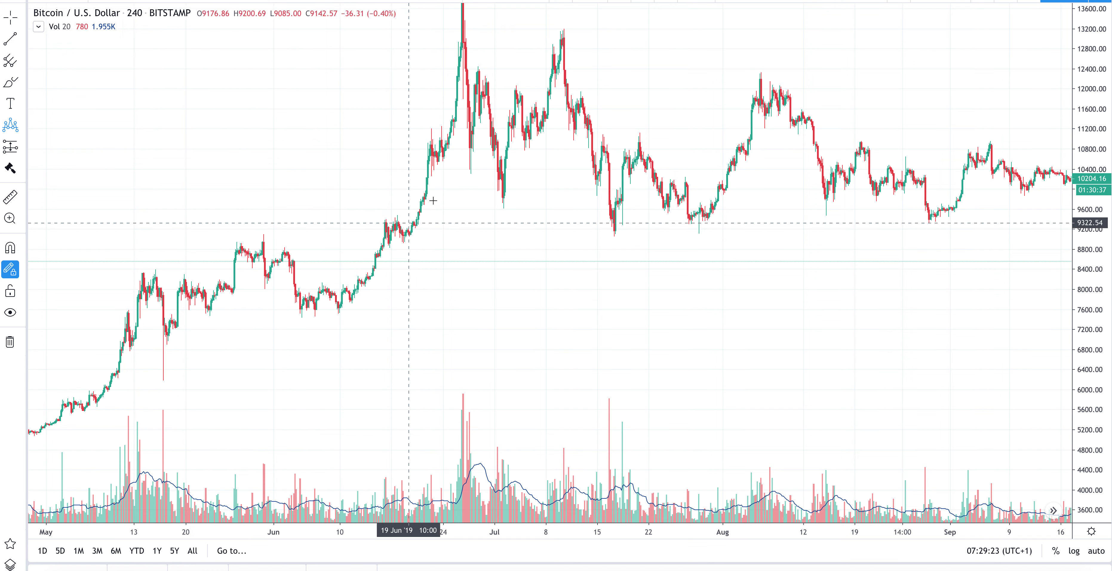
Draw a Head and Shoulders pattern over the 2 to 14 July 2019 candles, with the head at about 13171 and the neckline at about 10943.
left_click(505, 136)
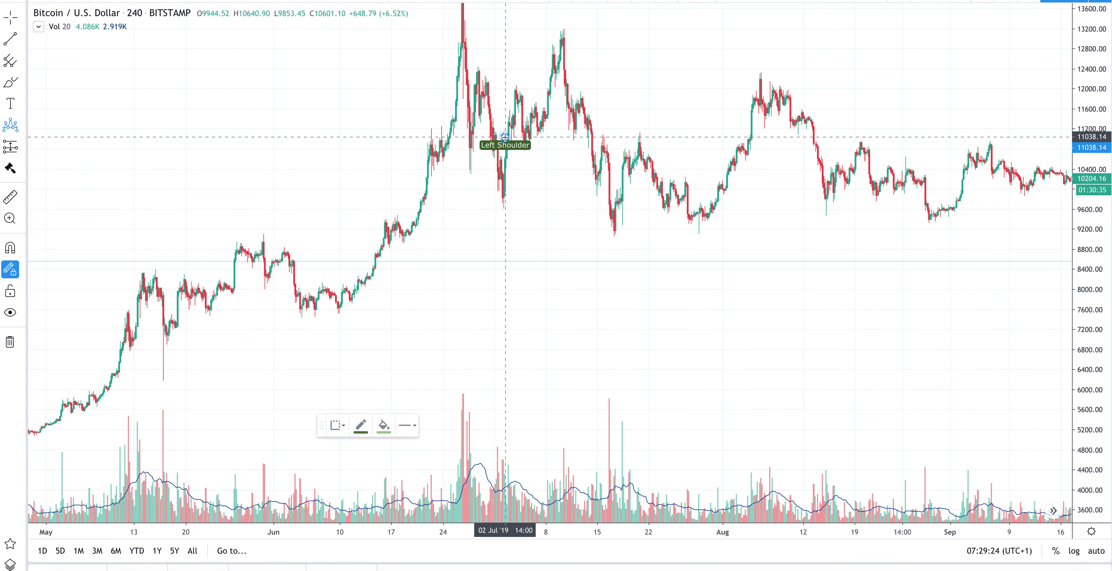
left_click(521, 97)
left_click(538, 141)
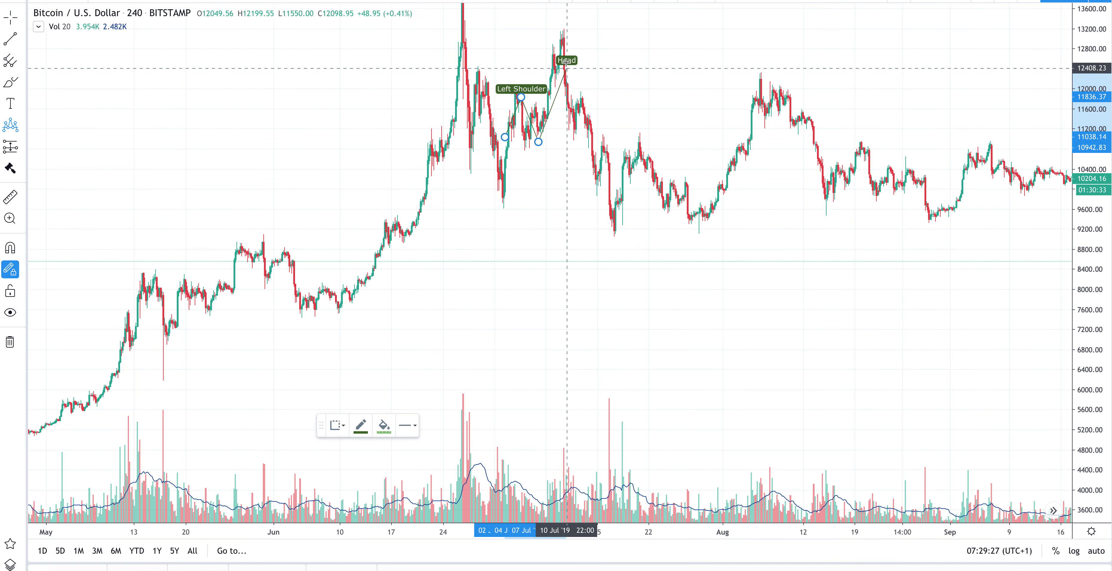
left_click(562, 30)
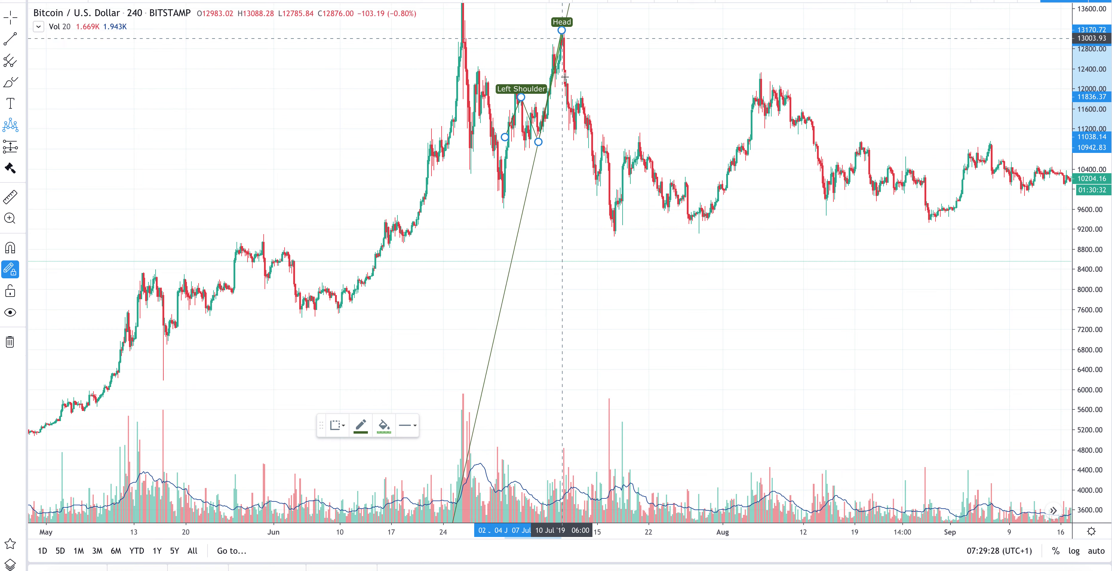
left_click(570, 142)
left_click(583, 92)
left_click(593, 147)
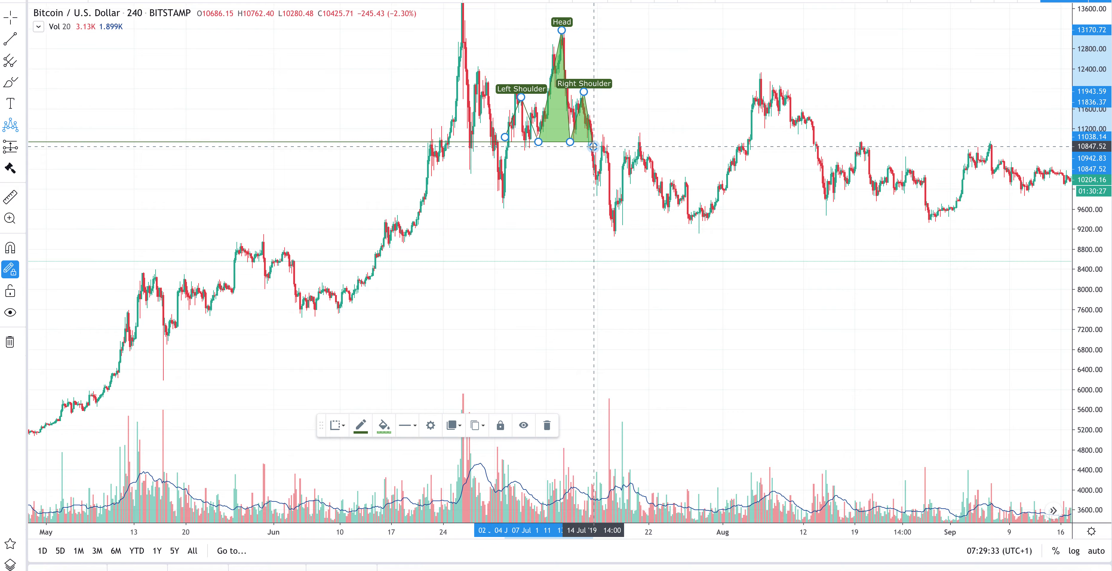
Turn off stay-in-drawing mode and move the July pattern's starting point down to about 10836 so it meets the neckline.
scroll(594, 147, "up", 5)
scroll(531, 177, "up", 2)
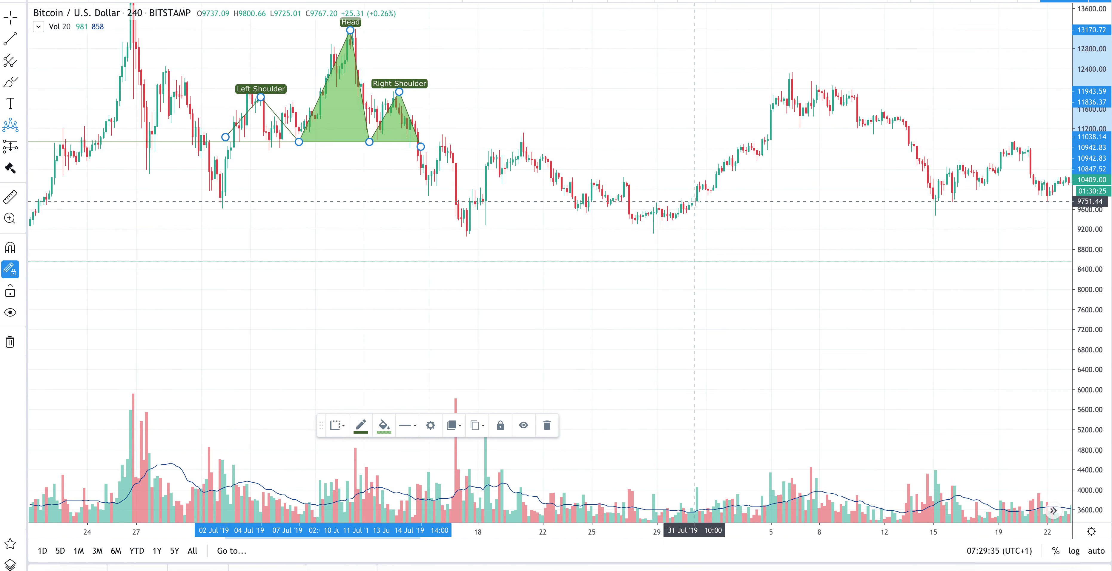
left_click(227, 137)
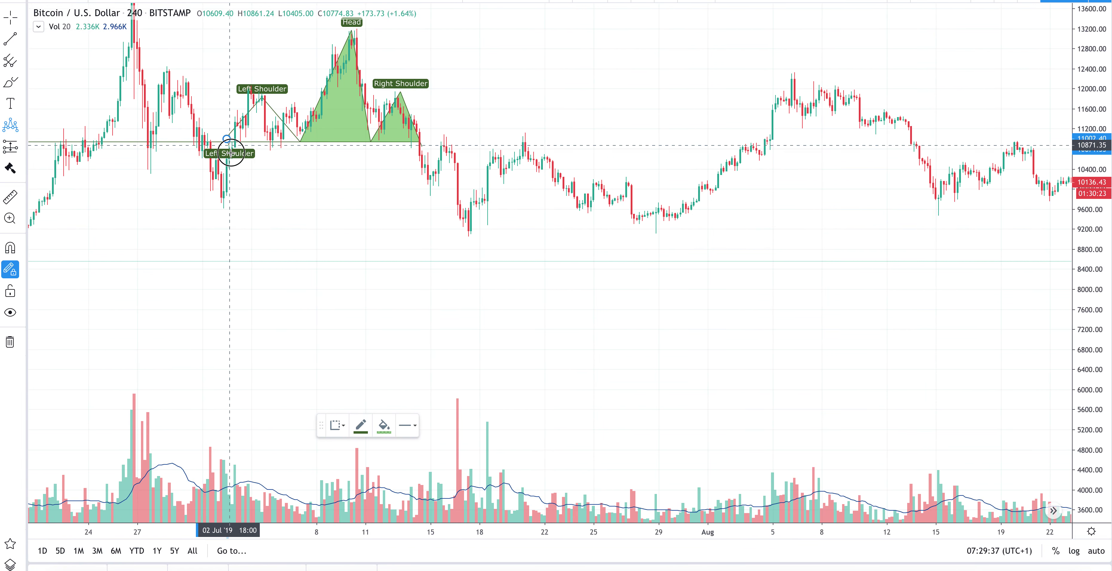
key("Escape")
left_click(10, 270)
key("Escape")
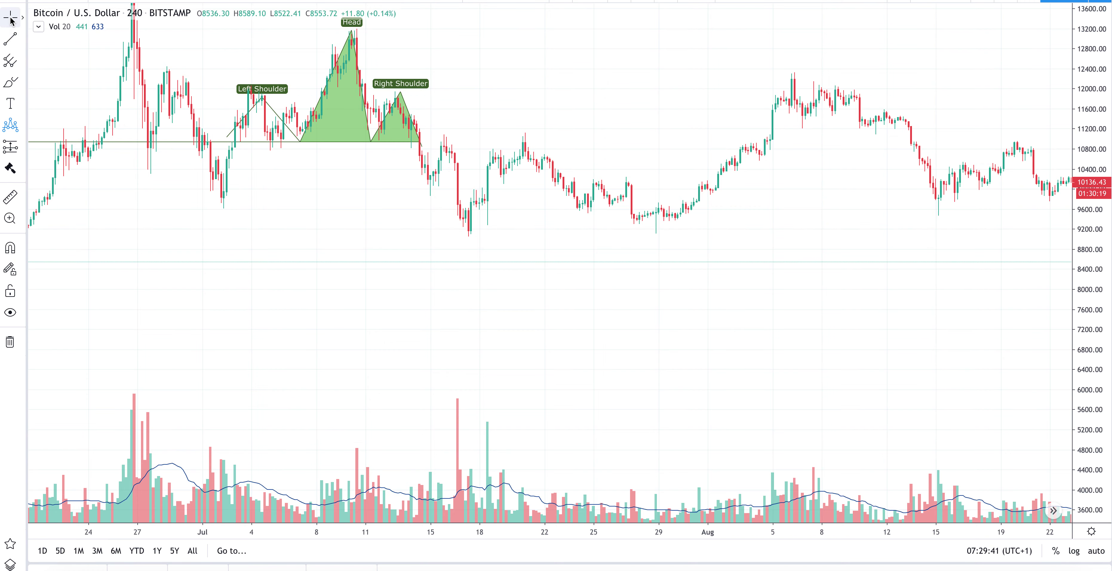
left_click(231, 142)
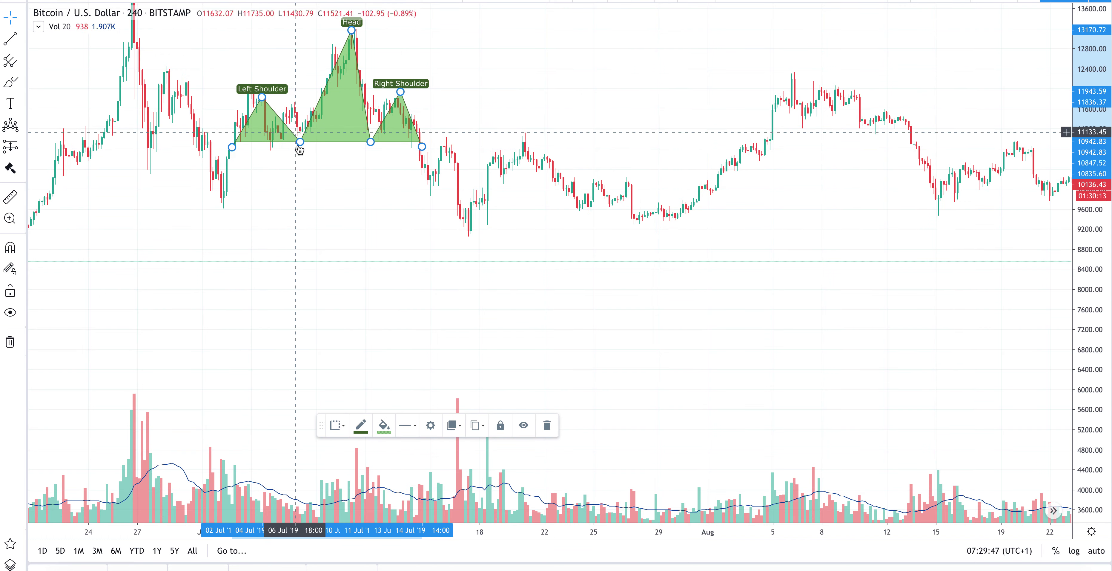
Enable automatic price scaling and trace the mid-December 2018 to mid-June 2019 uptrend with the magenta Brush, ending it in an arrowhead.
scroll(645, 218, "down", 3)
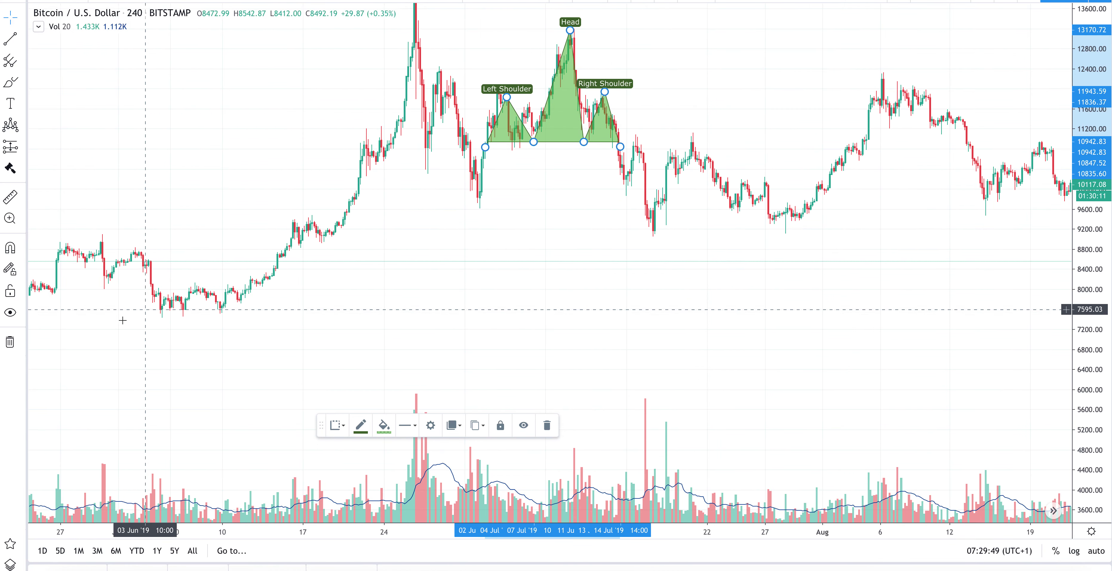
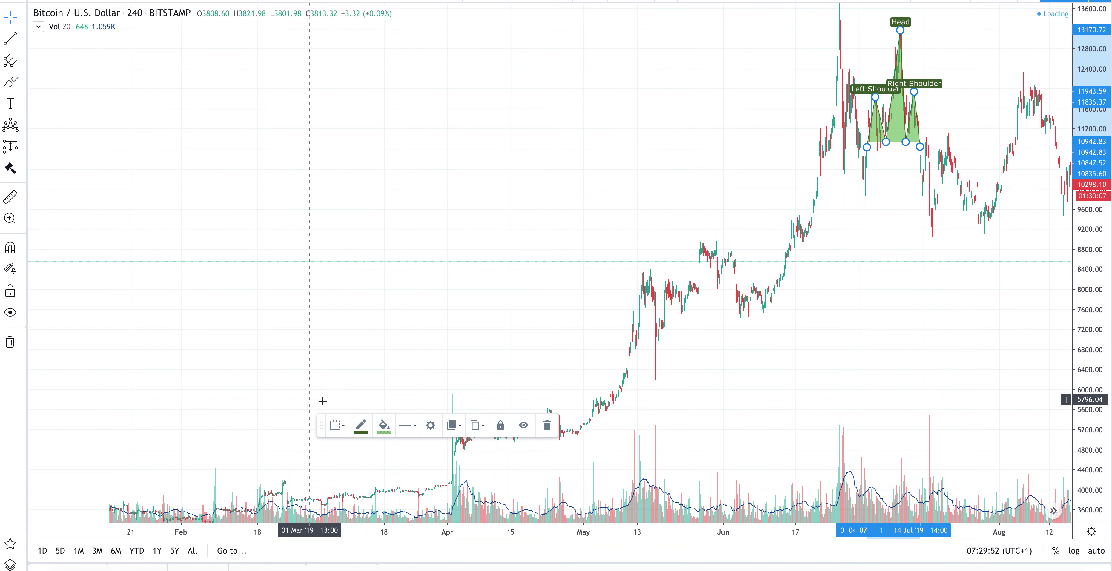
scroll(1014, 522, "down", 2)
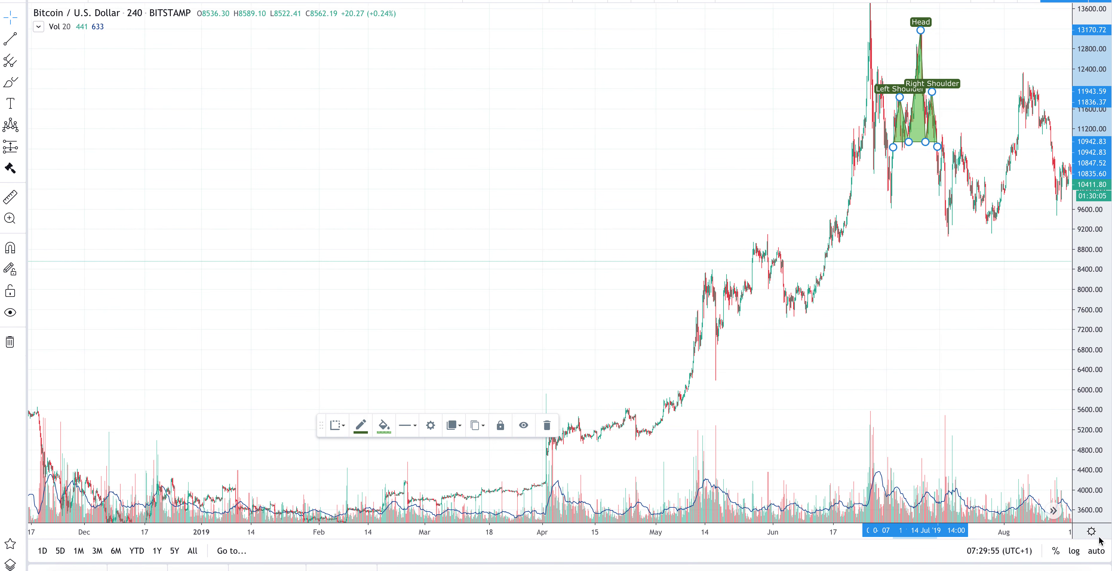
left_click(1097, 551)
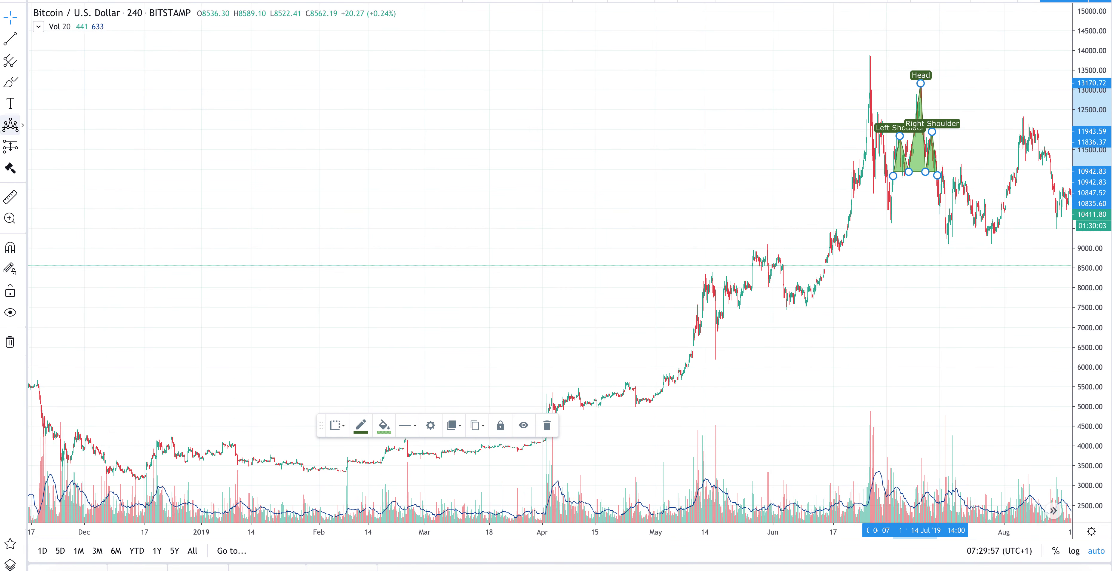
left_click(10, 83)
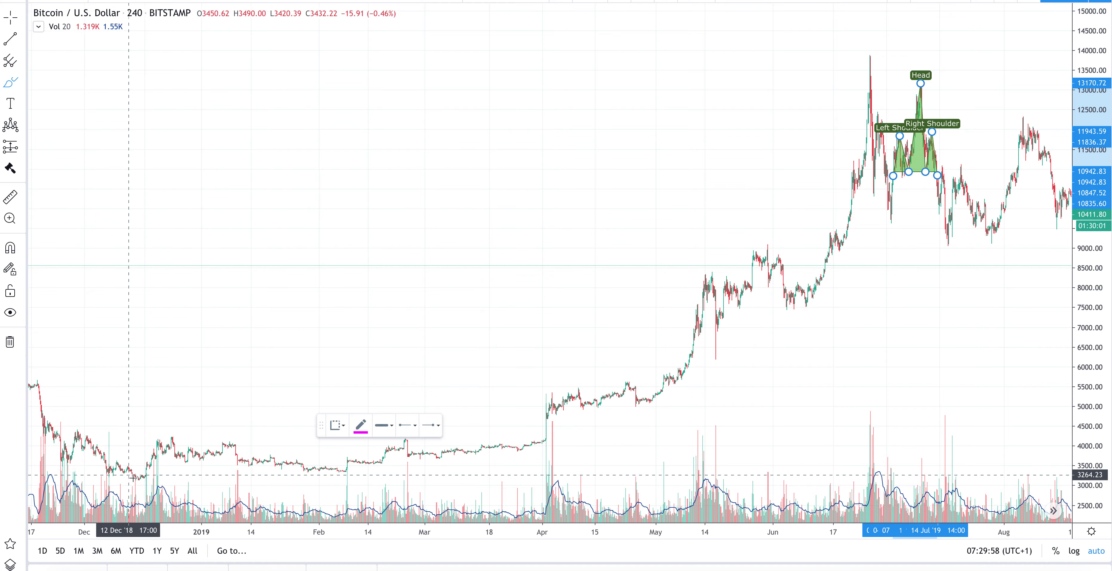
mouse_move(133, 477)
left_mouse_down()
mouse_move(557, 432)
mouse_move(677, 343)
mouse_move(813, 178)
mouse_move(830, 119)
left_mouse_up()
scroll(830, 119, "right", 3)
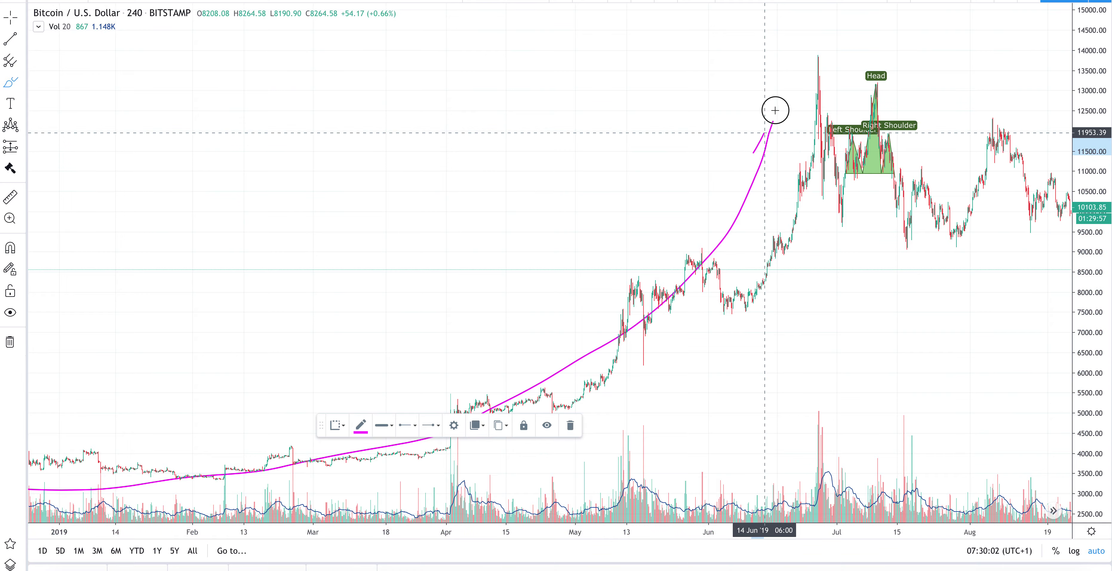
left_click_drag(759, 147, 793, 150)
Draw a Price Range from the head at about 13129 to the neckline at about 10930, and project it downward from the mid-July neckline retest.
scroll(780, 158, "up", 3)
scroll(780, 157, "up", 5)
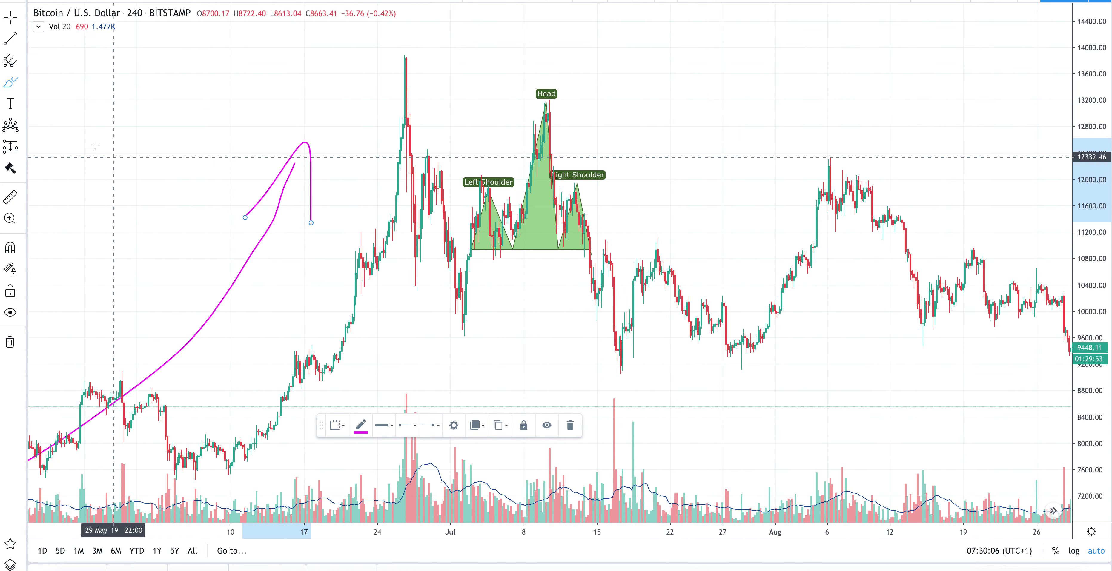
left_click(23, 147)
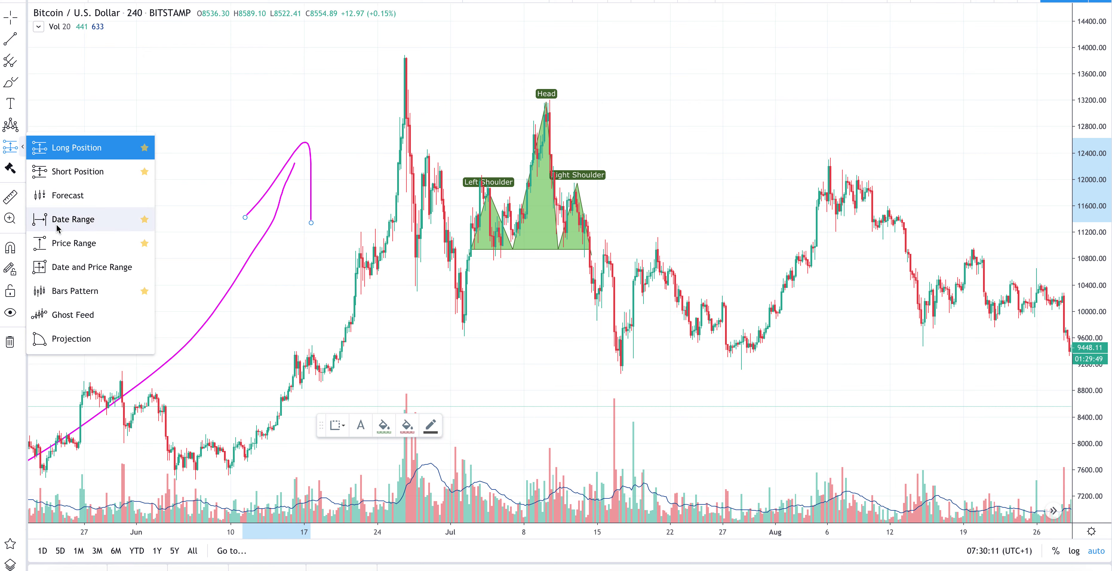
left_click(65, 244)
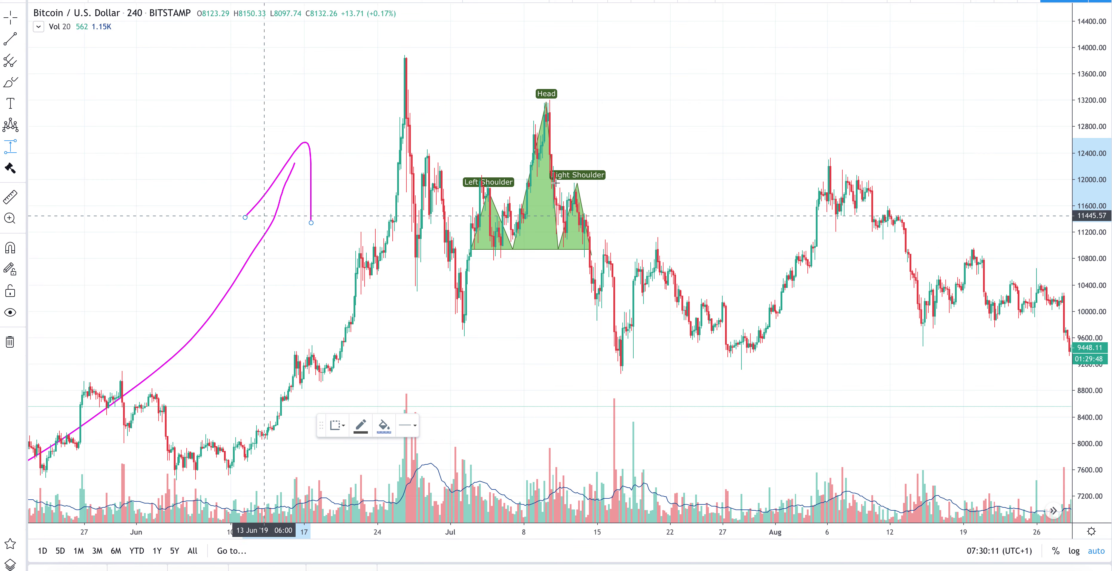
left_click(562, 104)
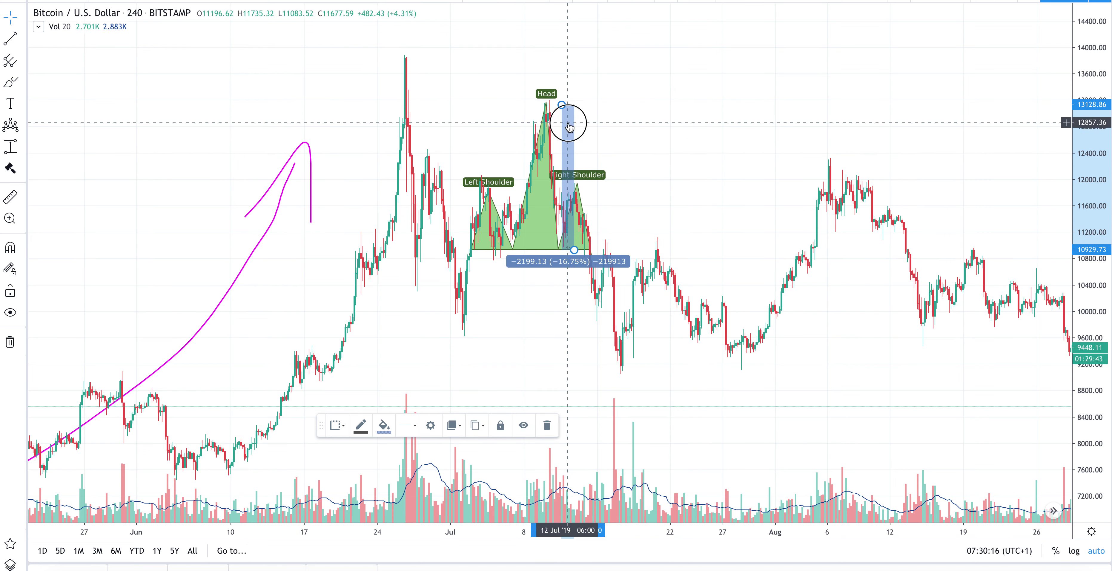
left_click_drag(568, 126, 608, 264)
Raise the pattern's two neckline points to about 11140 and shift its starting point left to fill the left shoulder.
scroll(734, 281, "up", 5)
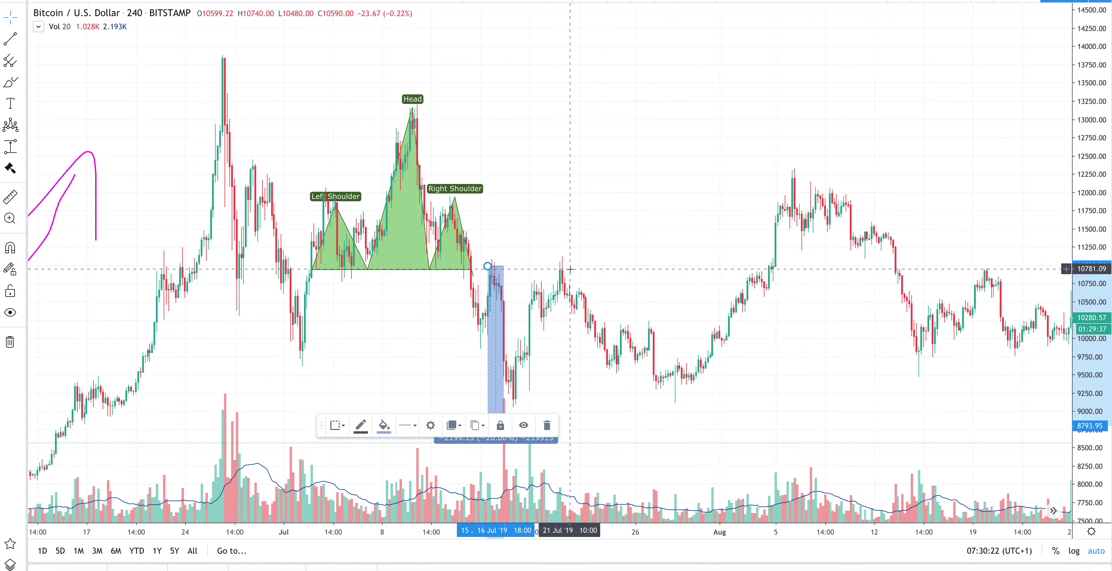
scroll(575, 282, "up", 3)
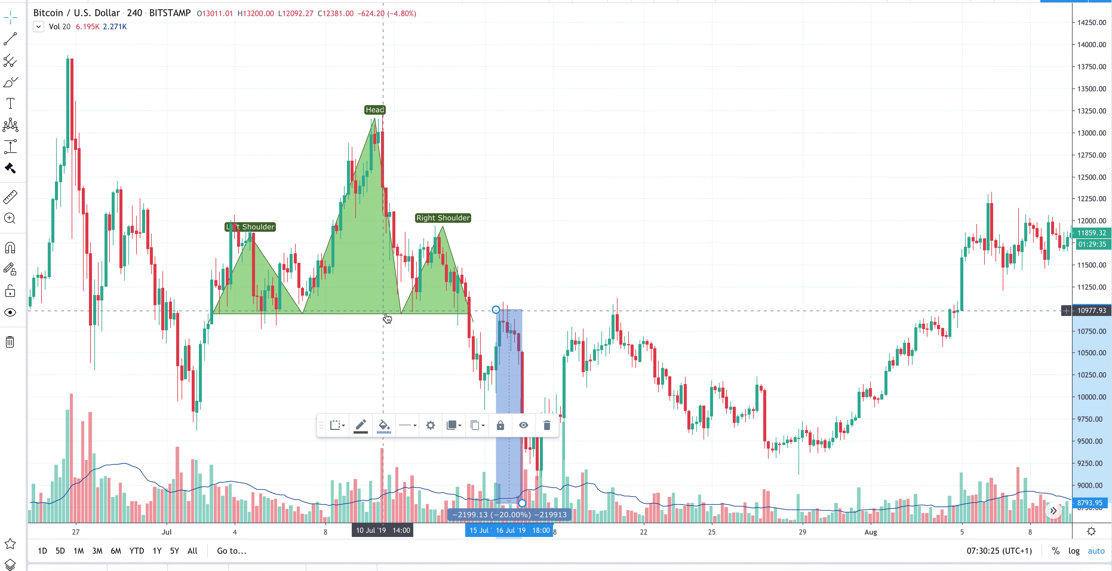
left_click_drag(211, 325, 216, 301)
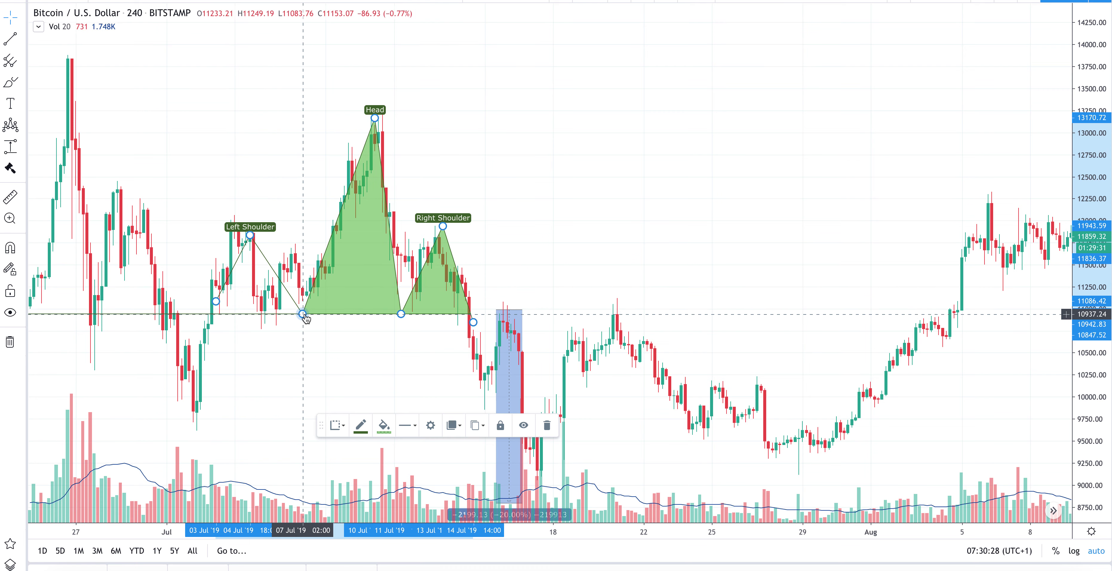
left_click_drag(303, 315, 302, 296)
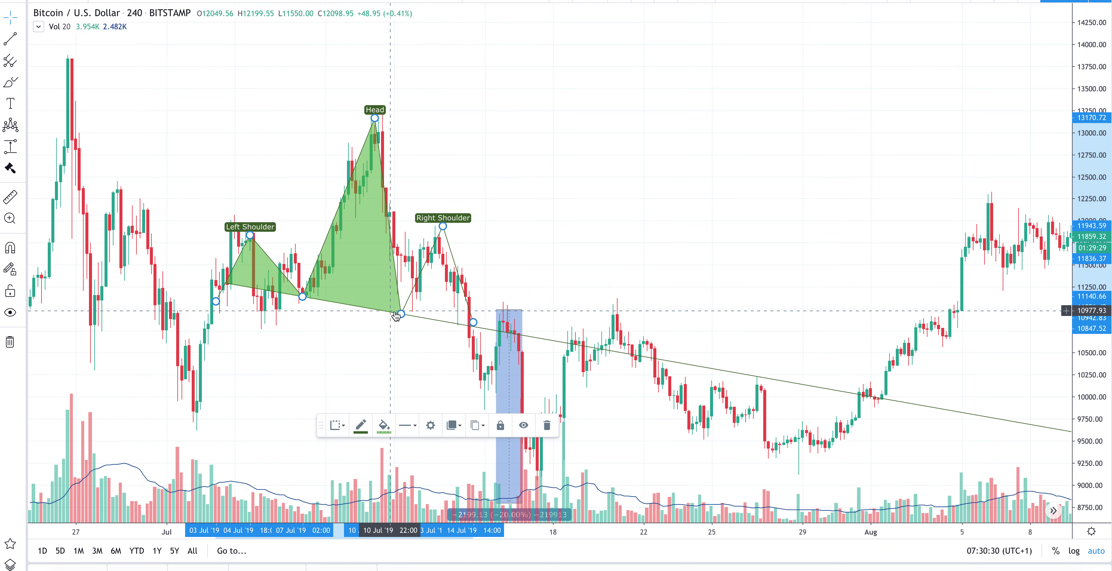
left_click_drag(403, 315, 419, 293)
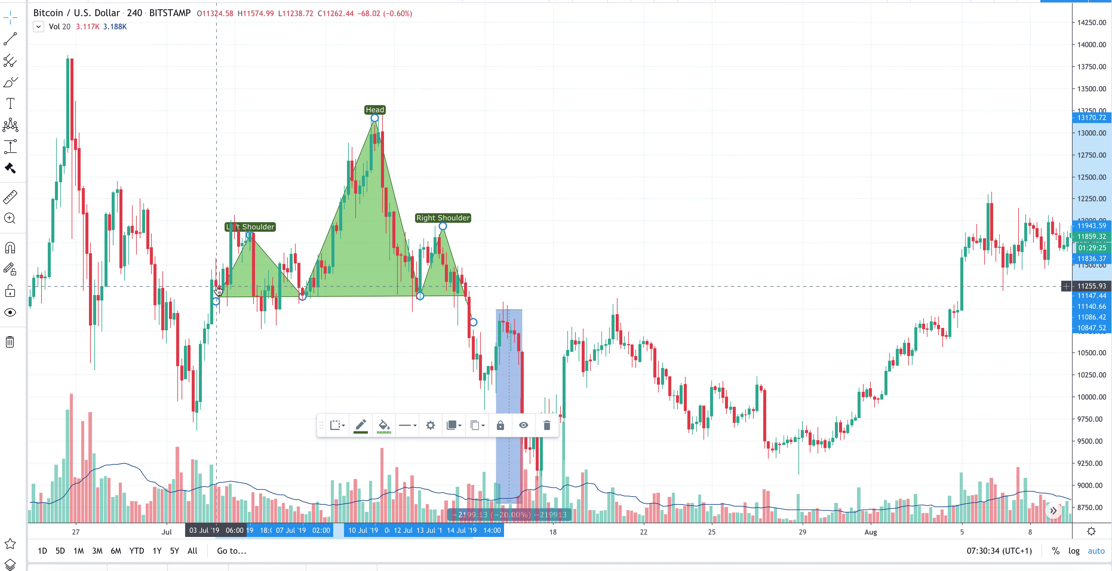
left_click_drag(216, 301, 210, 299)
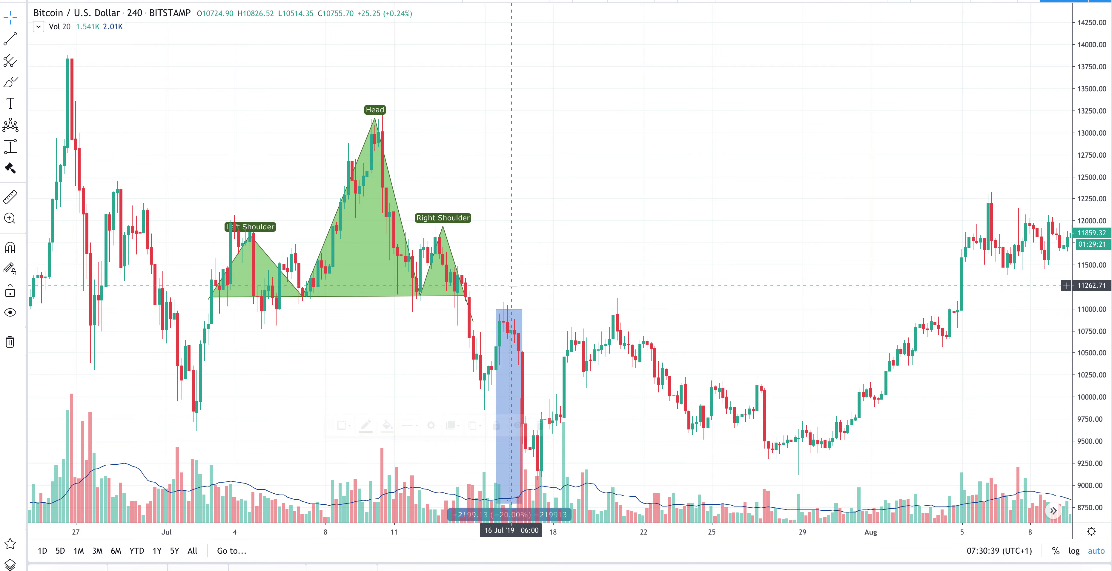
Refit the Price Range from the head at about 13136 to the neckline at about 11141, and project it down from the 14 July neckline break.
left_click(511, 333)
left_click_drag(475, 112, 397, 111)
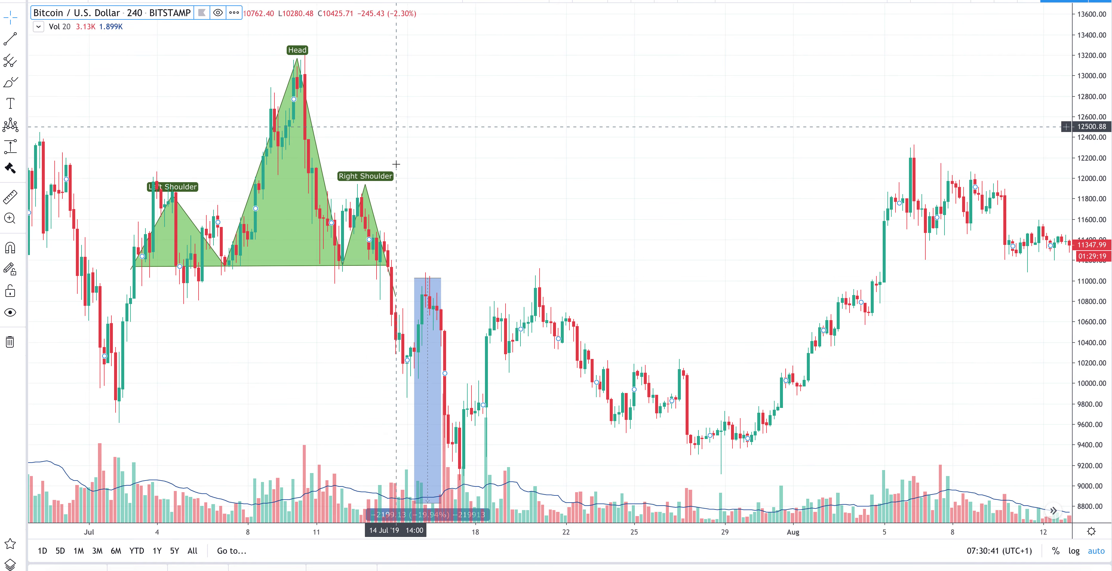
mouse_move(427, 345)
left_mouse_down()
mouse_move(335, 67)
mouse_move(311, 109)
left_mouse_up()
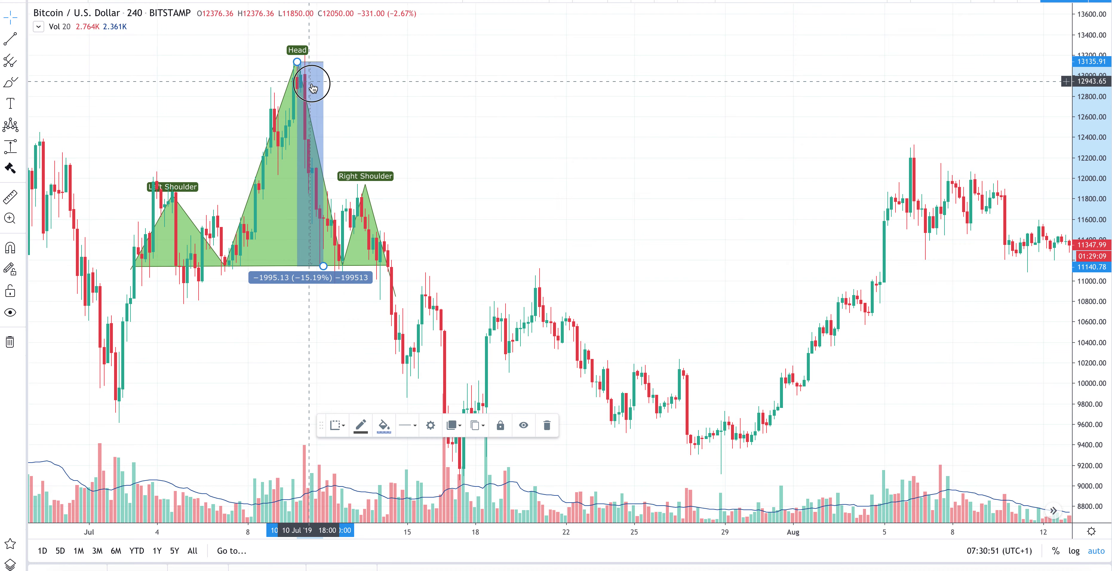
left_click_drag(313, 88, 404, 288)
Draw an inverse Head and Shoulders over the 22 to 29 July 2019 candles, with the head at about 9223 and the start at about 10305.
scroll(403, 288, "down", 2)
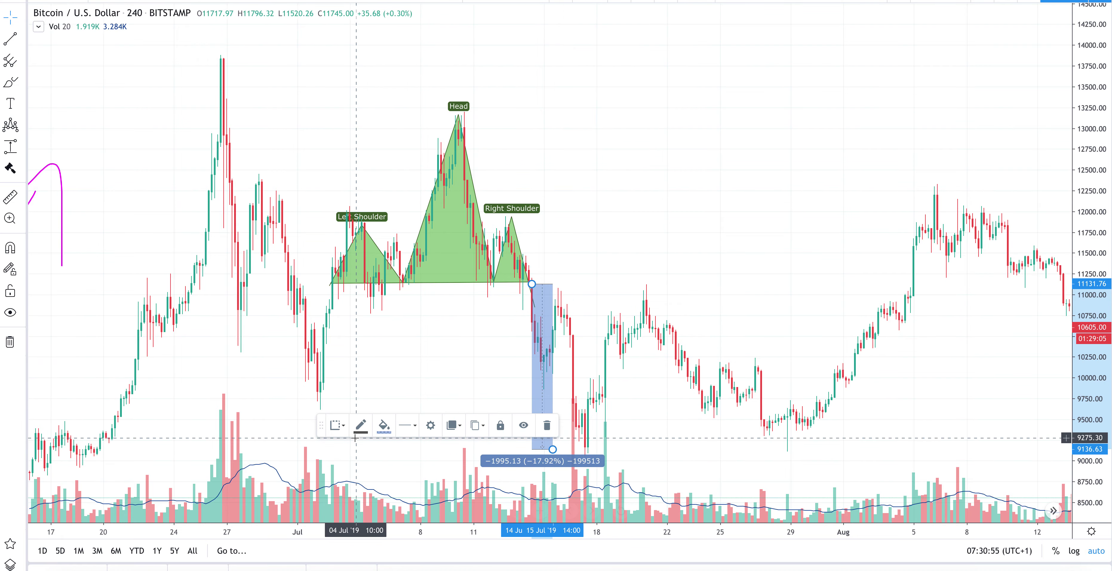
mouse_move(397, 365)
left_mouse_down()
mouse_move(265, 322)
mouse_move(973, 291)
left_mouse_up()
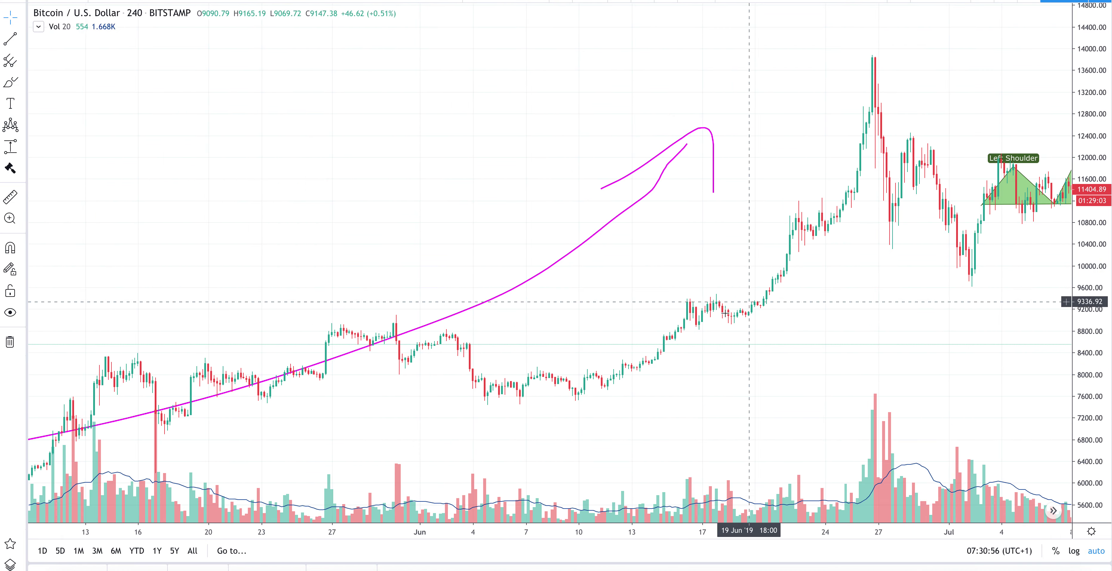
left_click_drag(749, 301, 336, 307)
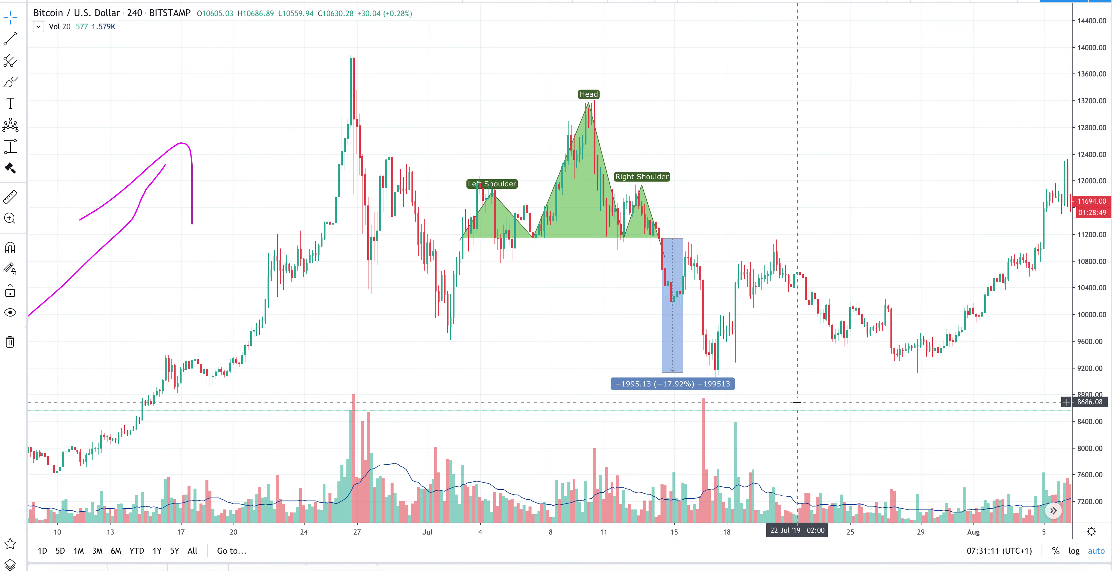
scroll(788, 389, "right", 5)
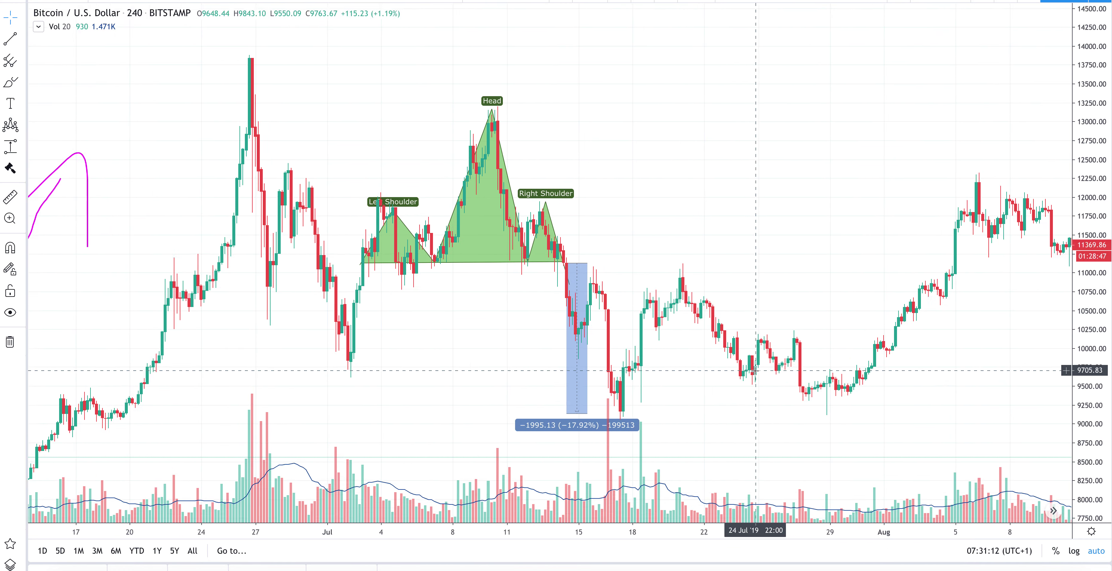
scroll(647, 298, "down", 2)
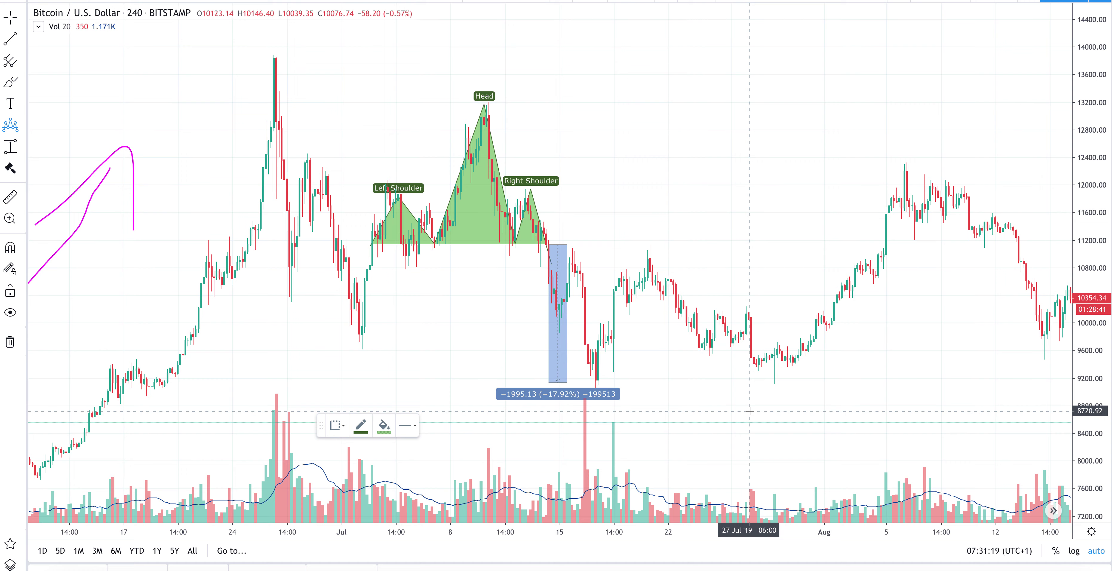
left_click(686, 315)
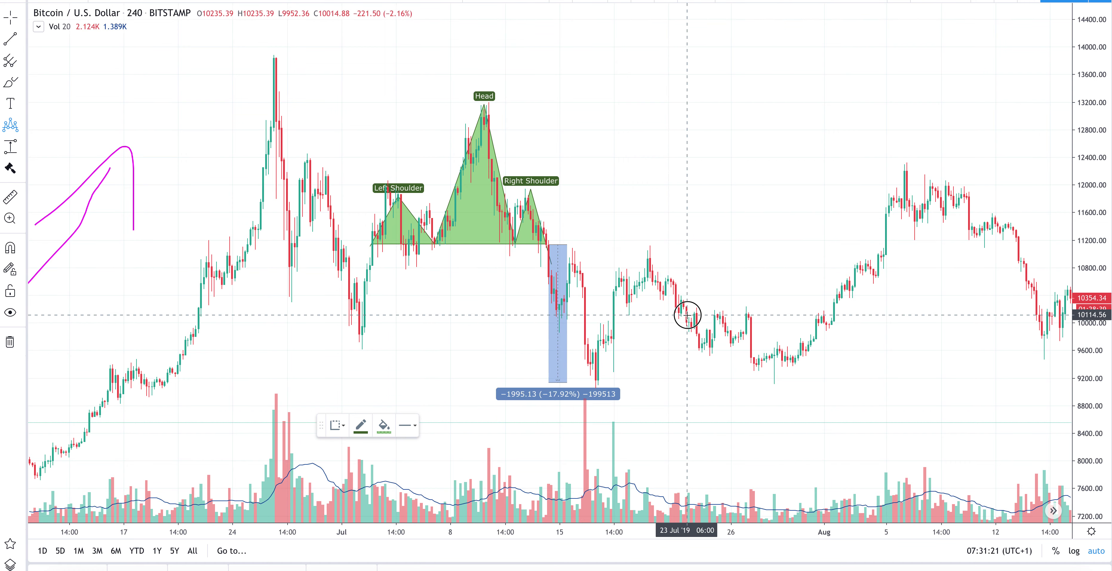
left_click(714, 306)
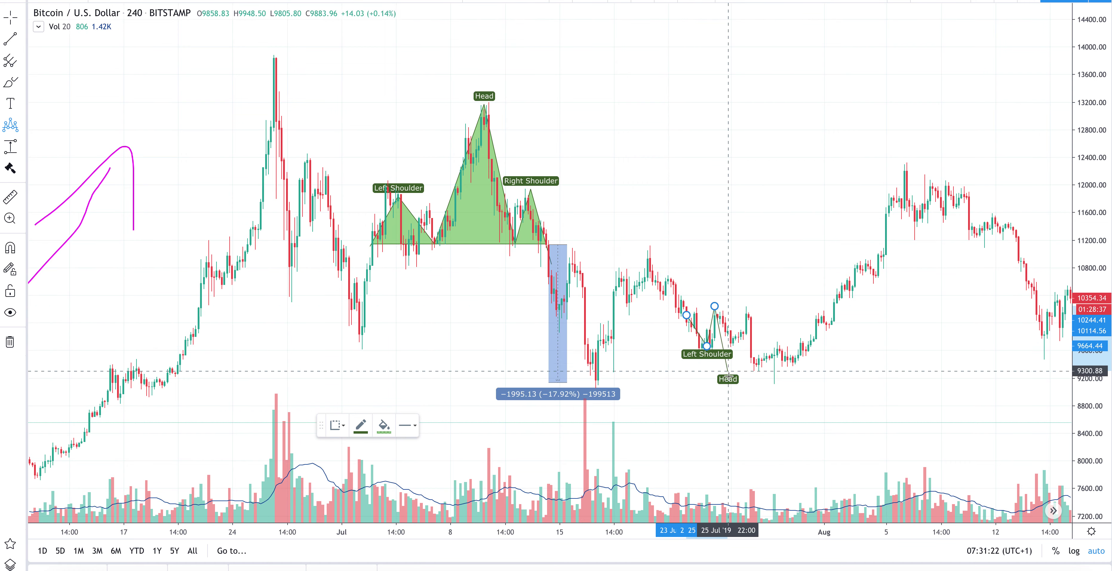
left_click(730, 376)
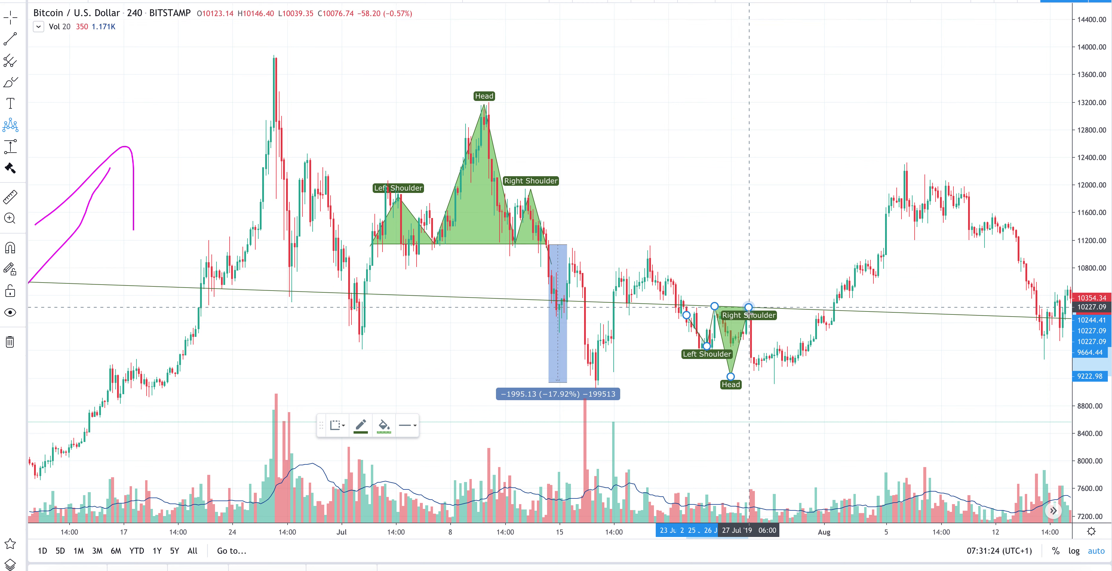
left_click(748, 307)
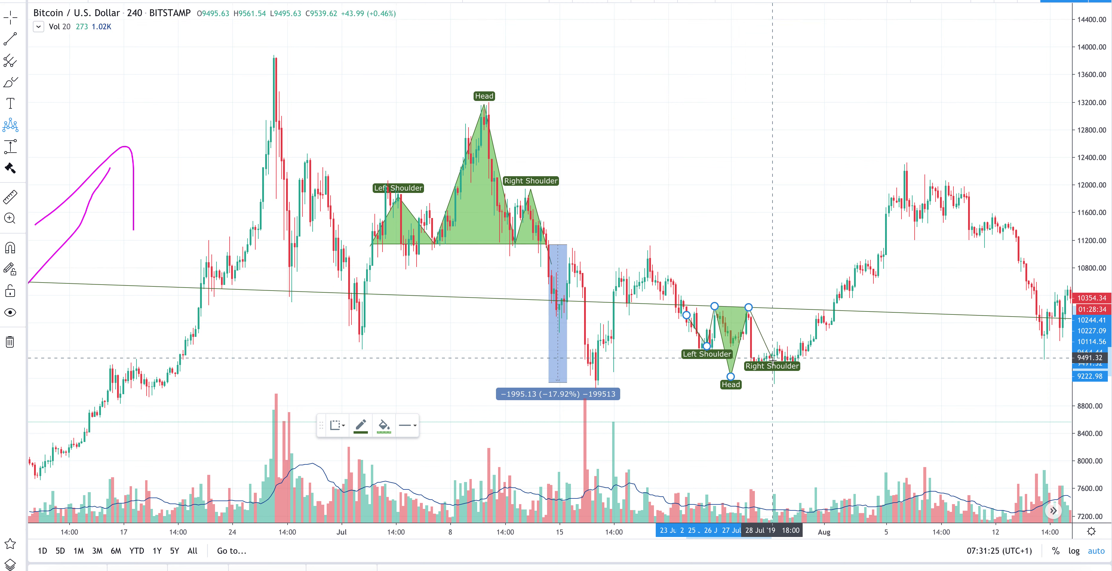
left_click(775, 328)
left_click(782, 296)
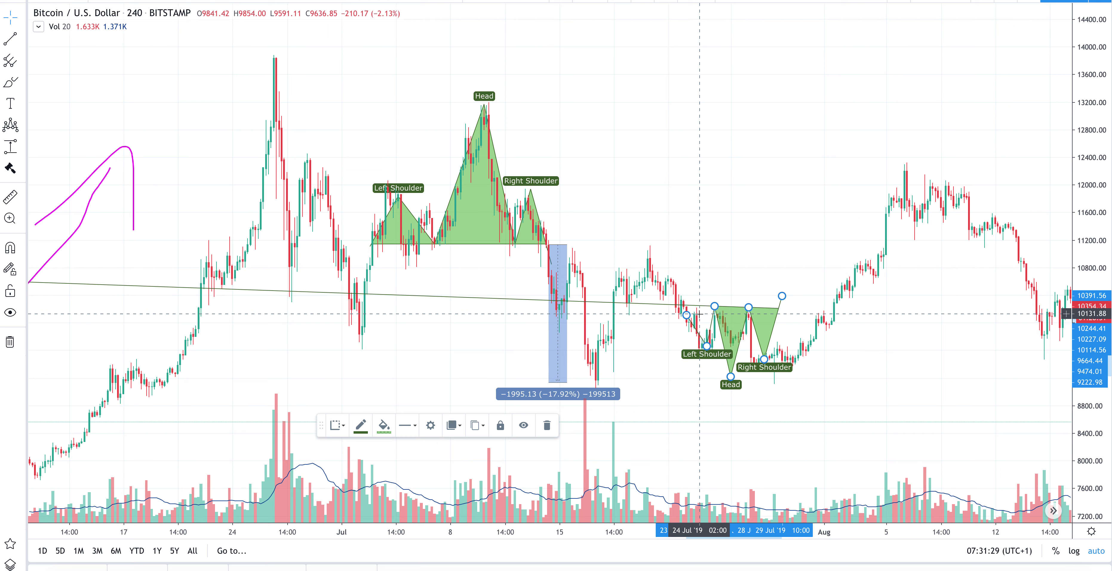
left_click_drag(688, 317, 682, 302)
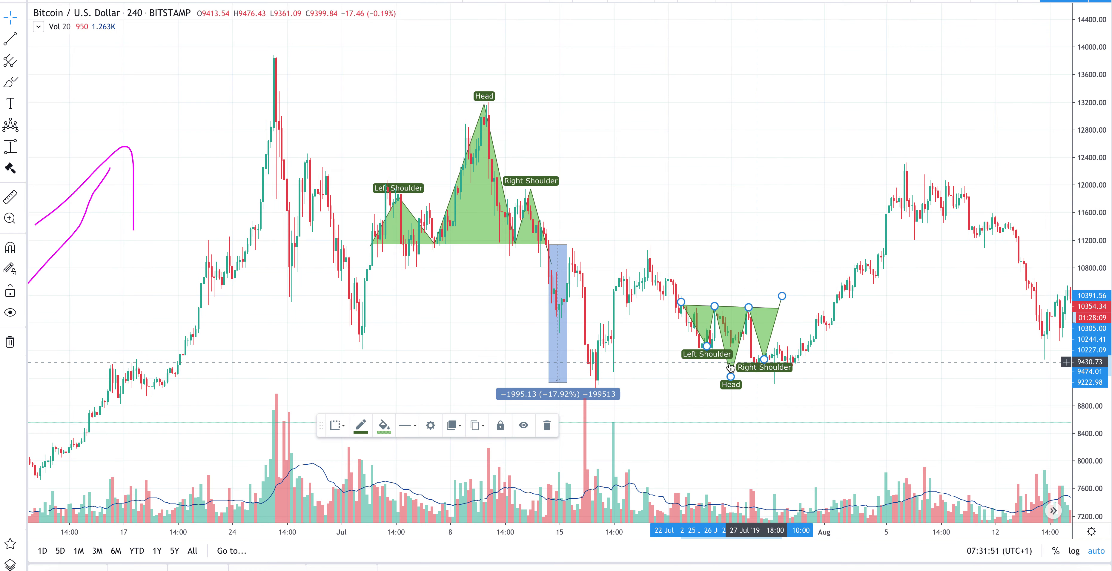
Delete the inverse Head and Shoulders drawing from the late July candles.
left_click(10, 39)
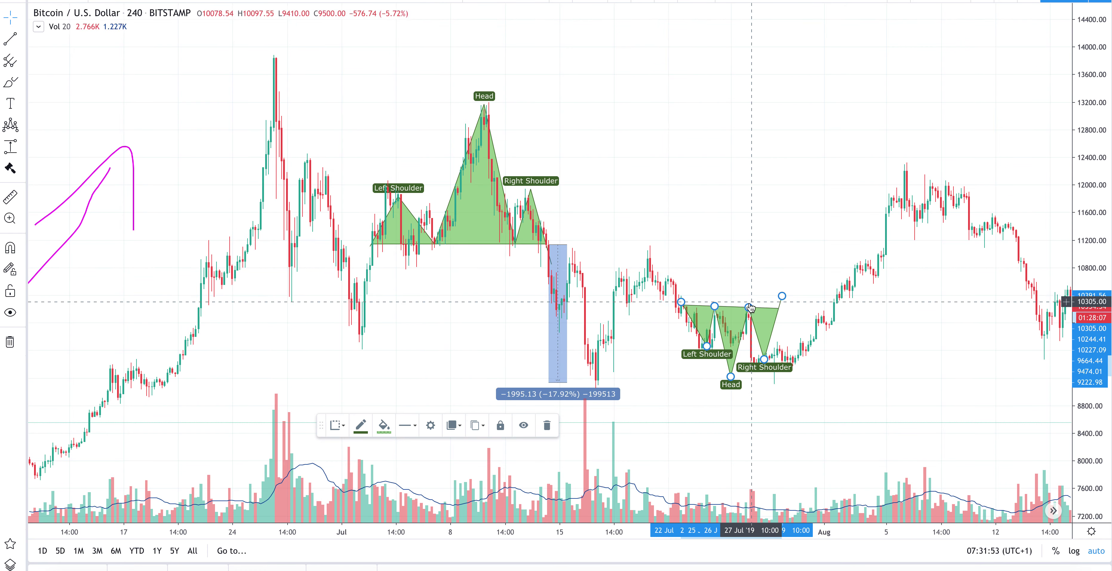
key("Delete")
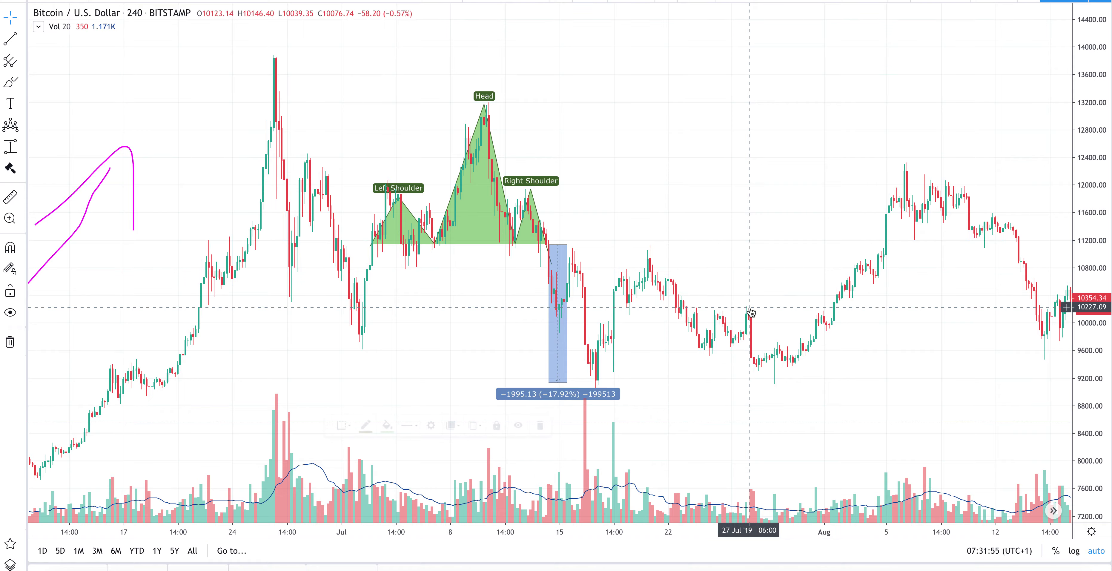
Examine the 4-hour candles from November 2018 to March 2019 for further Head and Shoulders patterns.
scroll(751, 312, "down", 10)
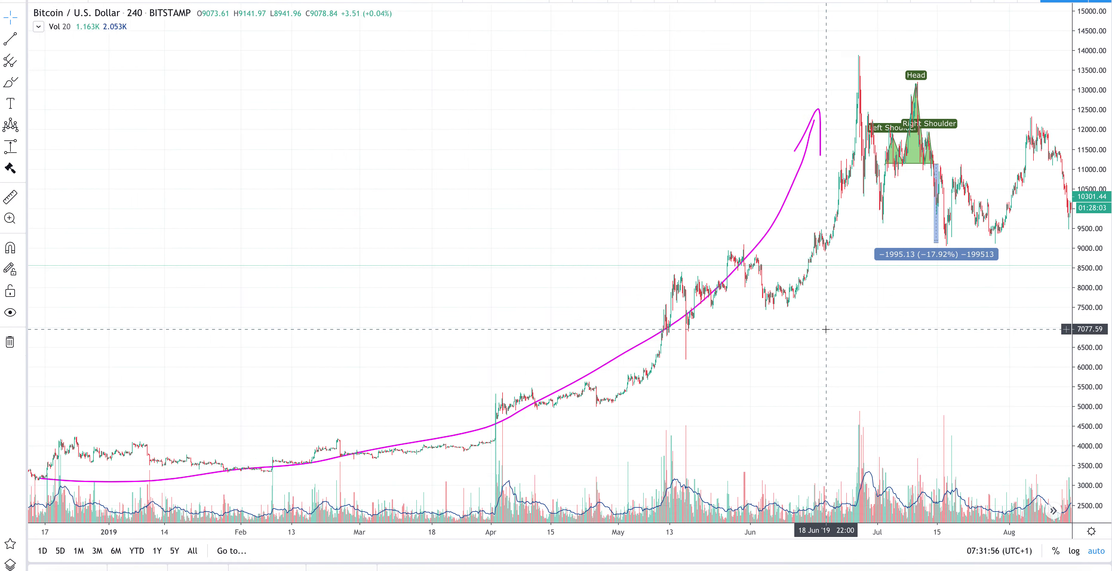
scroll(825, 329, "left", 10)
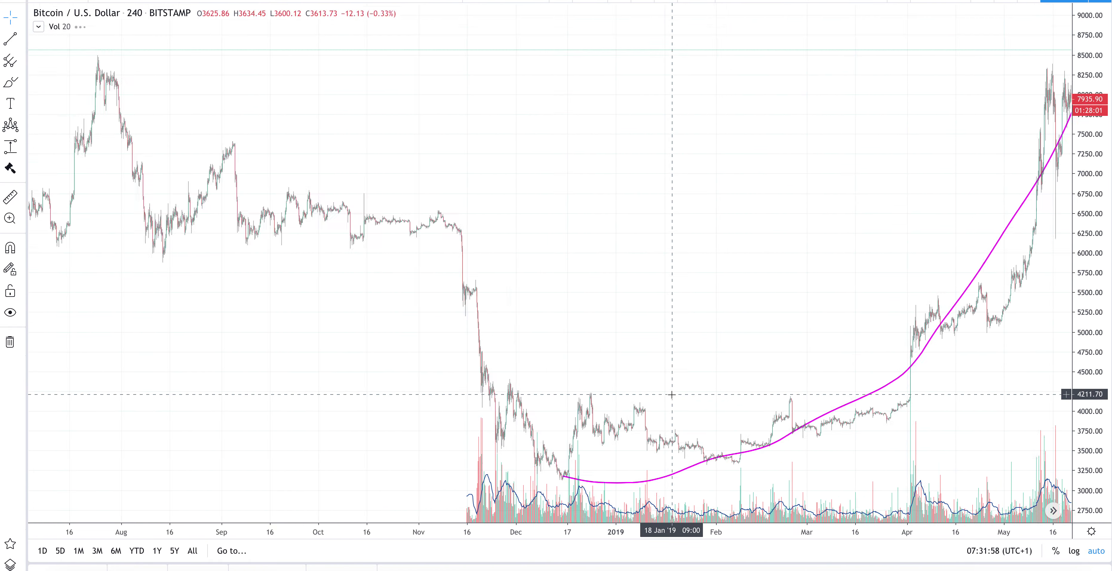
scroll(672, 394, "up", 5)
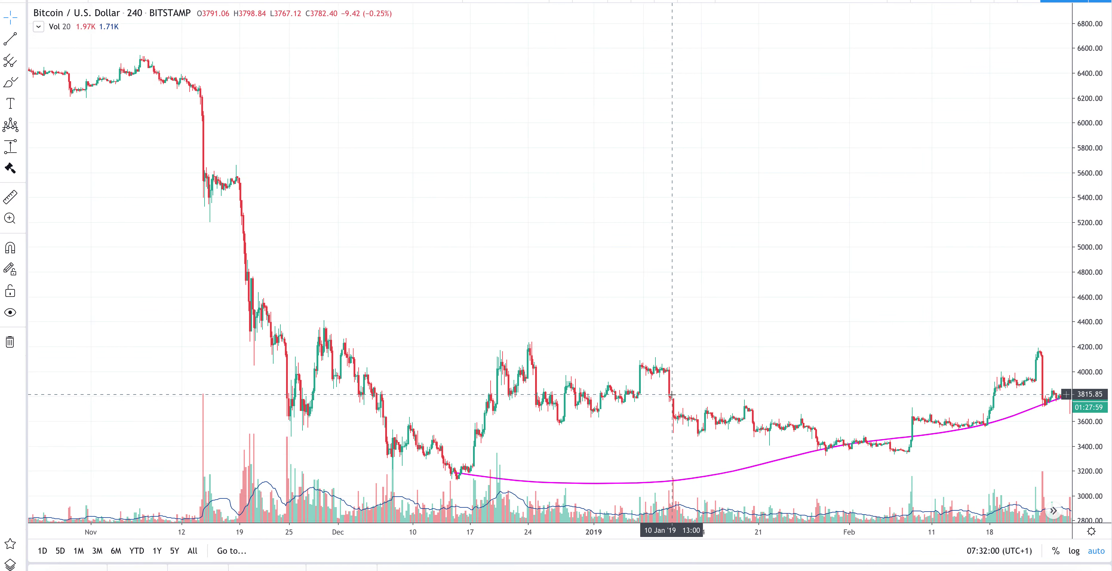
scroll(671, 395, "down", 2)
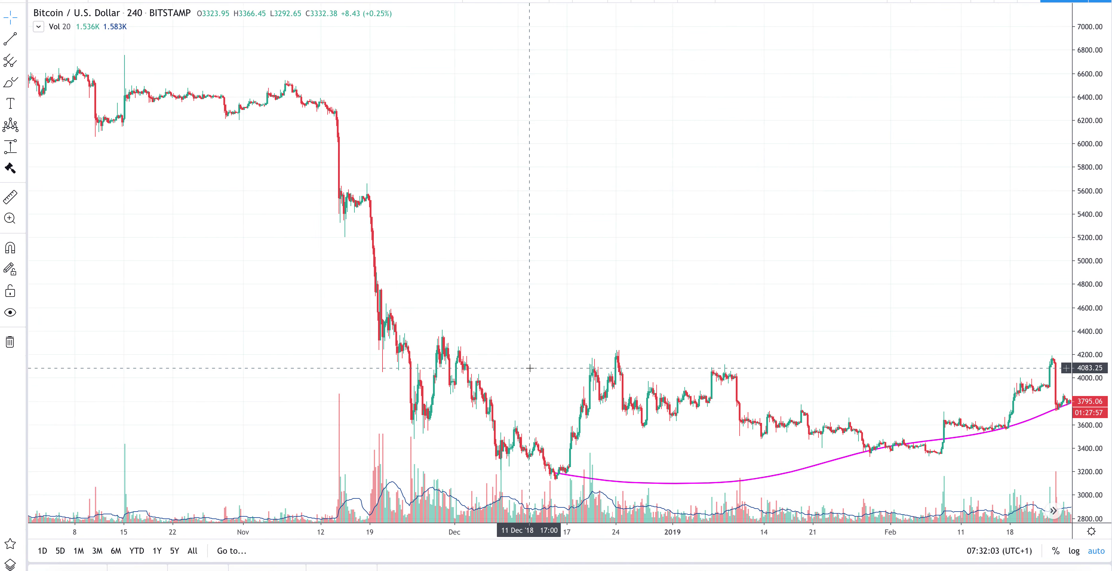
scroll(529, 368, "right", 5)
scroll(592, 368, "down", 3)
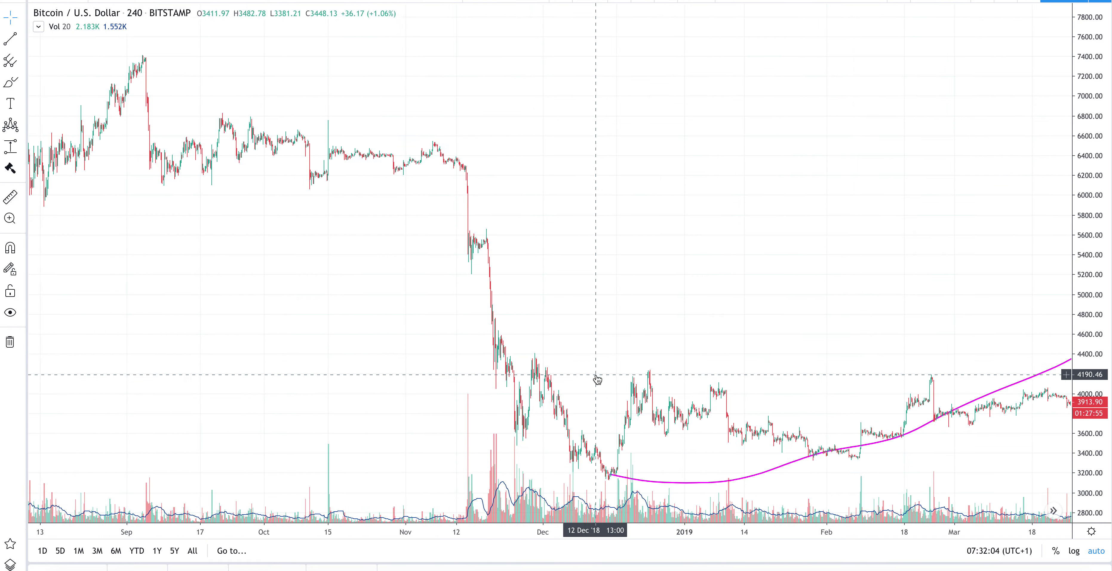
scroll(596, 376, "up", 4)
scroll(597, 380, "up", 5)
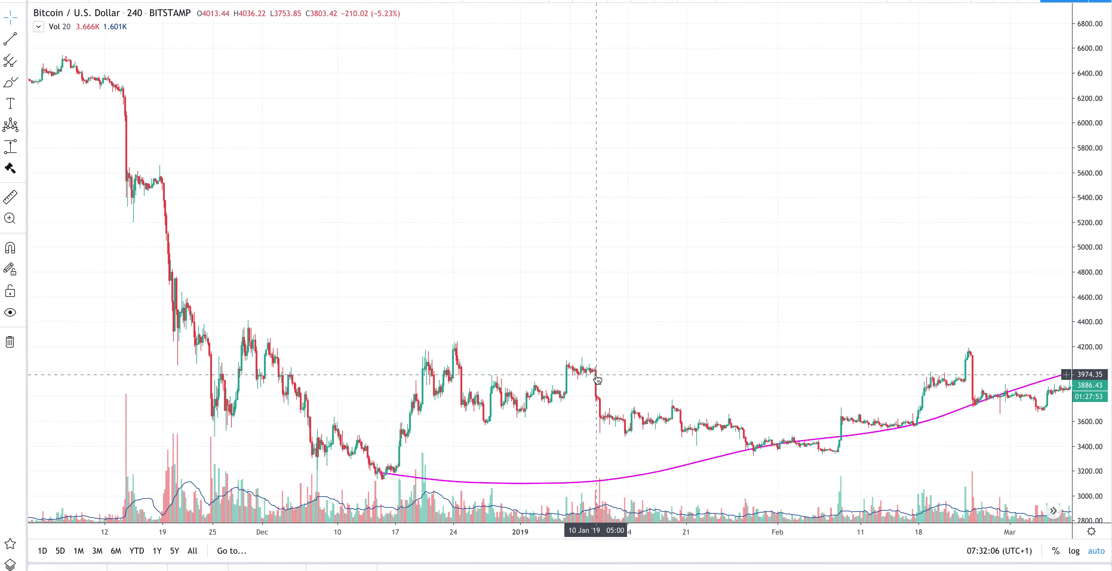
scroll(597, 379, "down", 1)
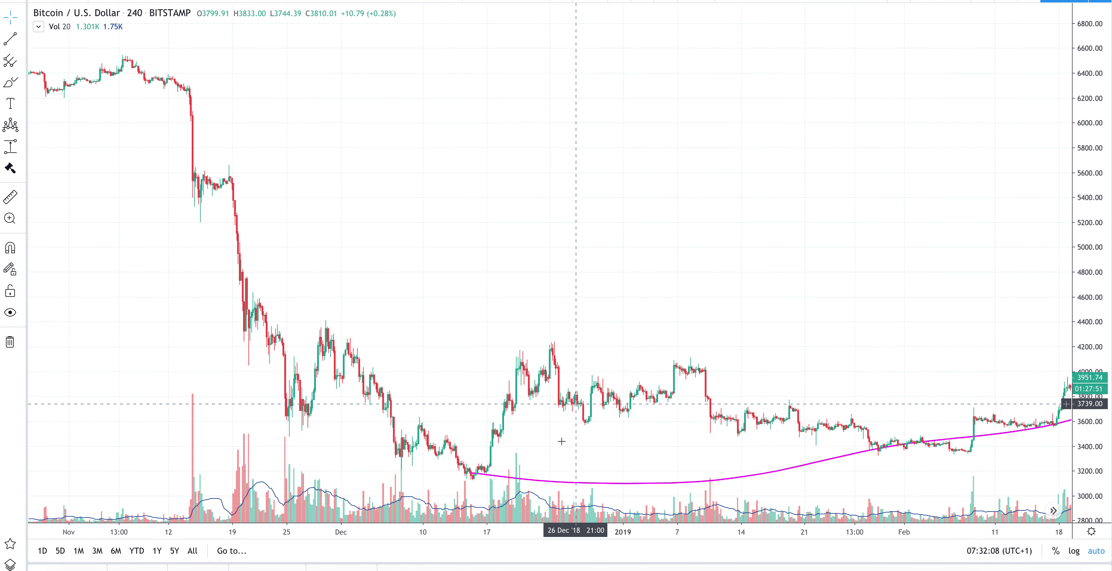
scroll(625, 411, "right", 5)
scroll(661, 448, "right", 3)
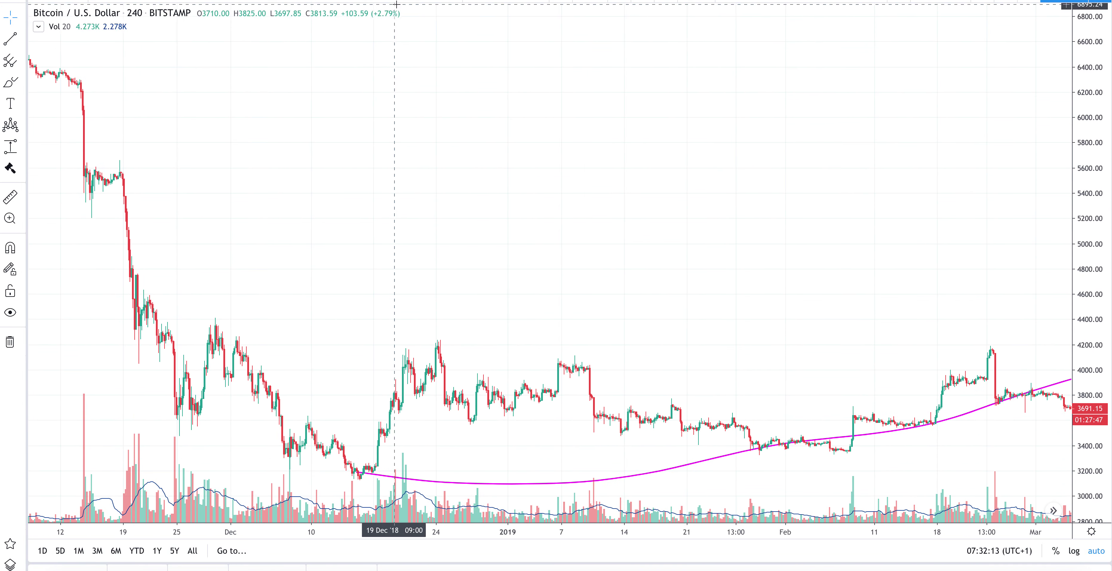
Switch the chart to 1-hour candles and examine November 2018 to January 2019 for Head and Shoulders patterns.
left_click(244, 1)
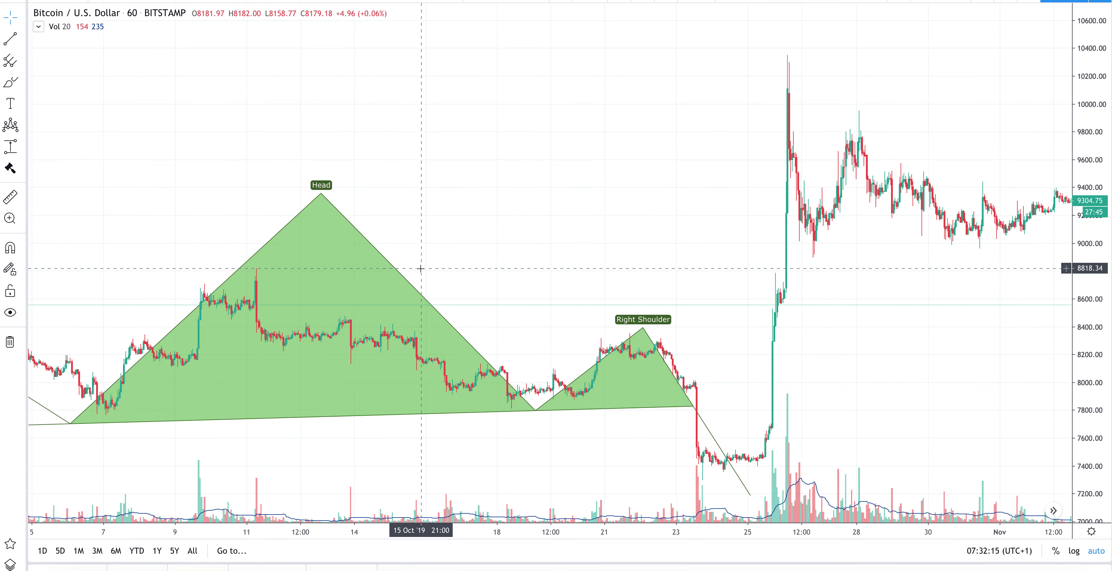
scroll(923, 390, "down", 3)
scroll(928, 411, "left", 5)
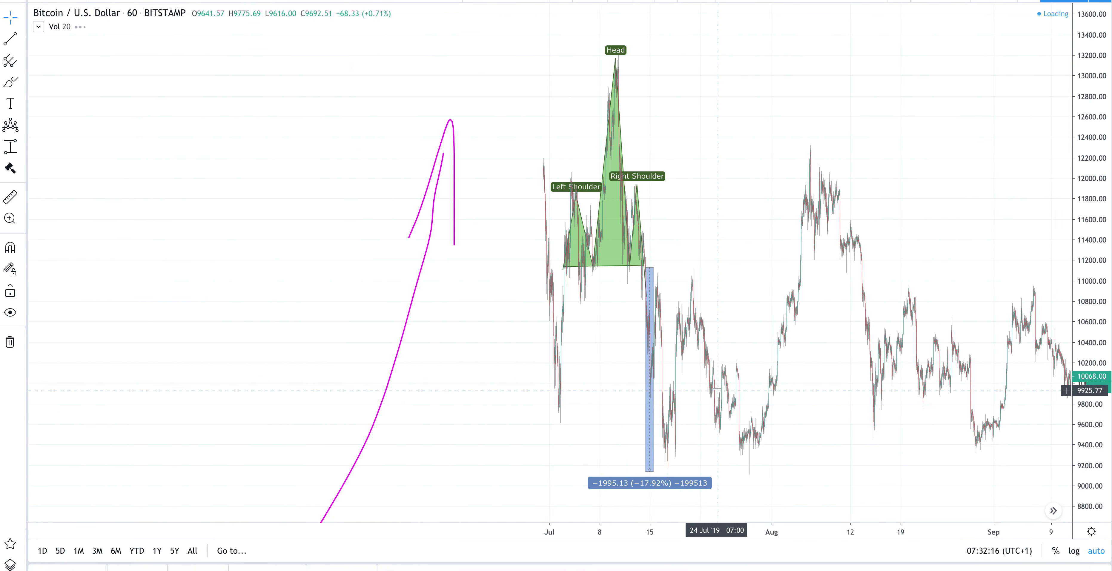
scroll(695, 393, "left", 15)
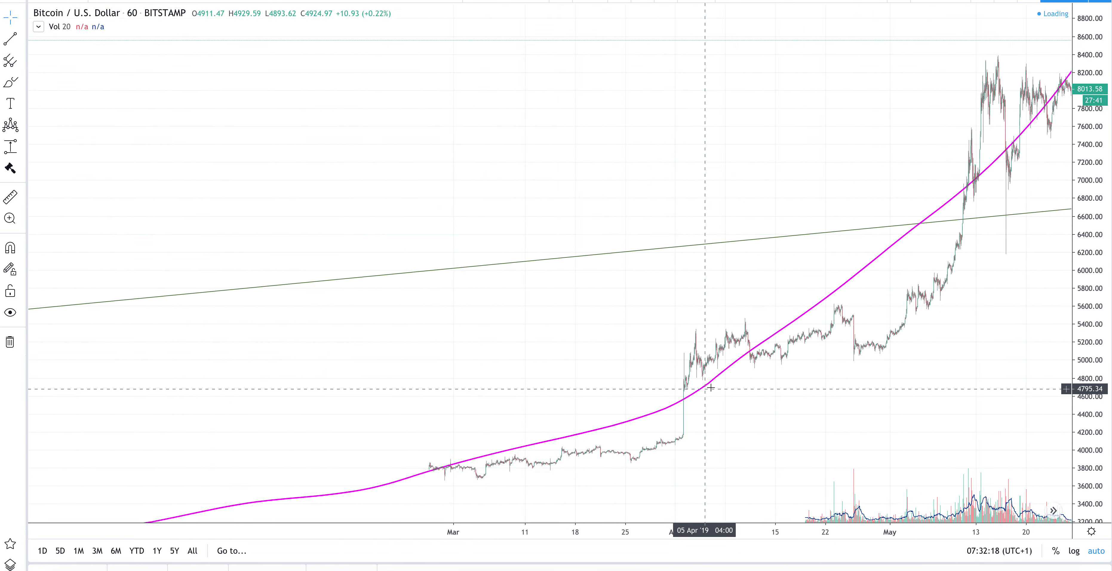
scroll(728, 381, "left", 20)
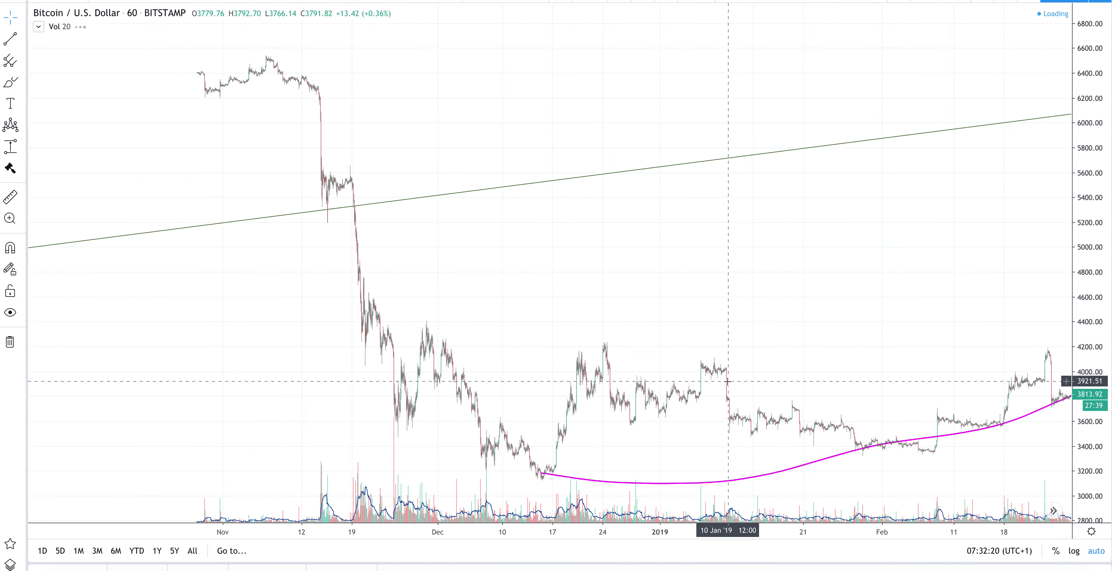
scroll(727, 381, "left", 5)
scroll(728, 381, "up", 5)
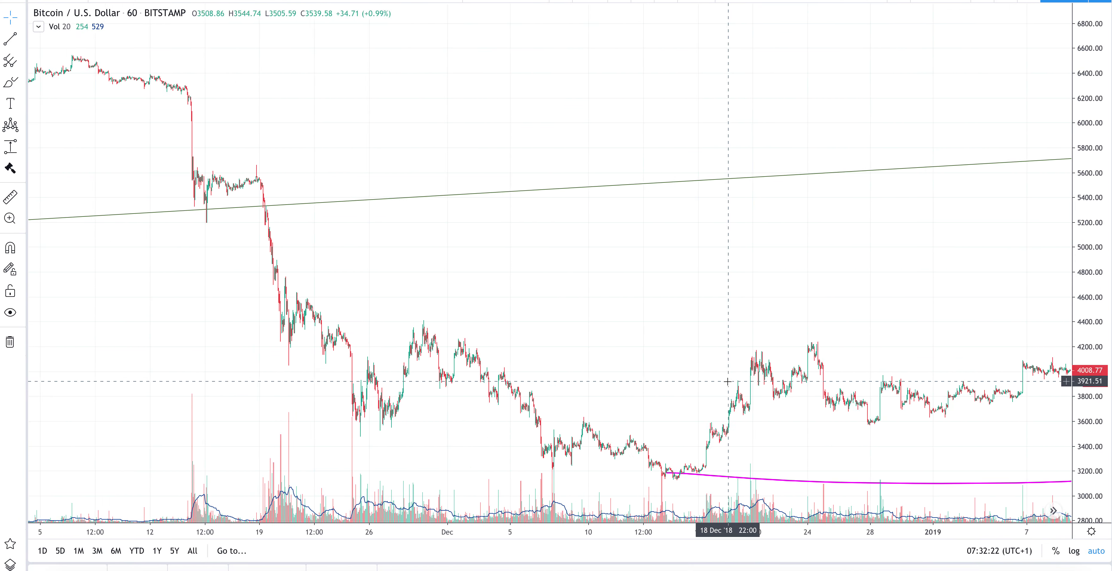
scroll(727, 382, "up", 3)
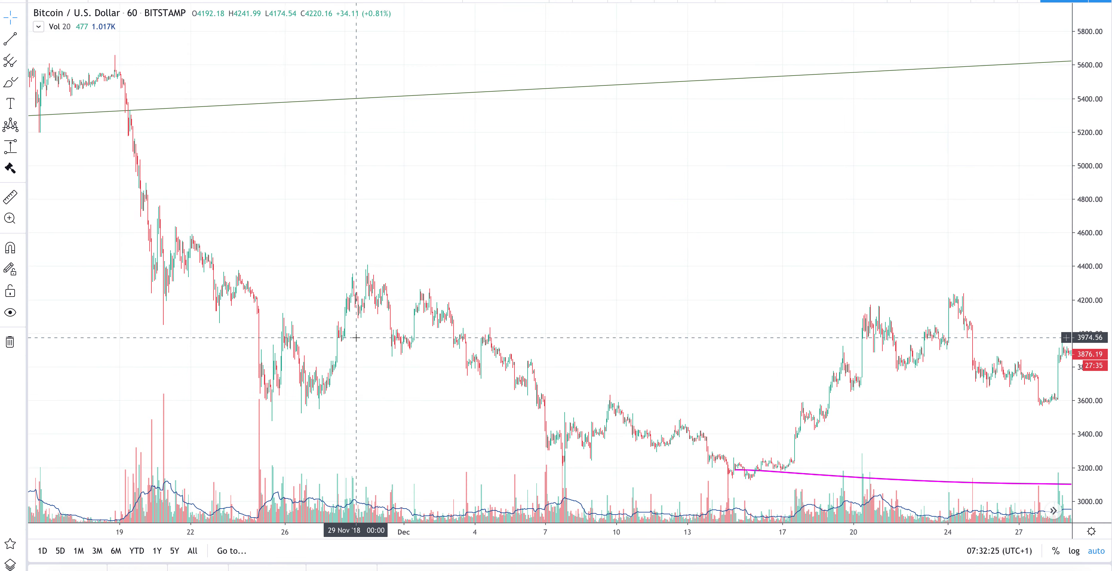
scroll(443, 402, "up", 4)
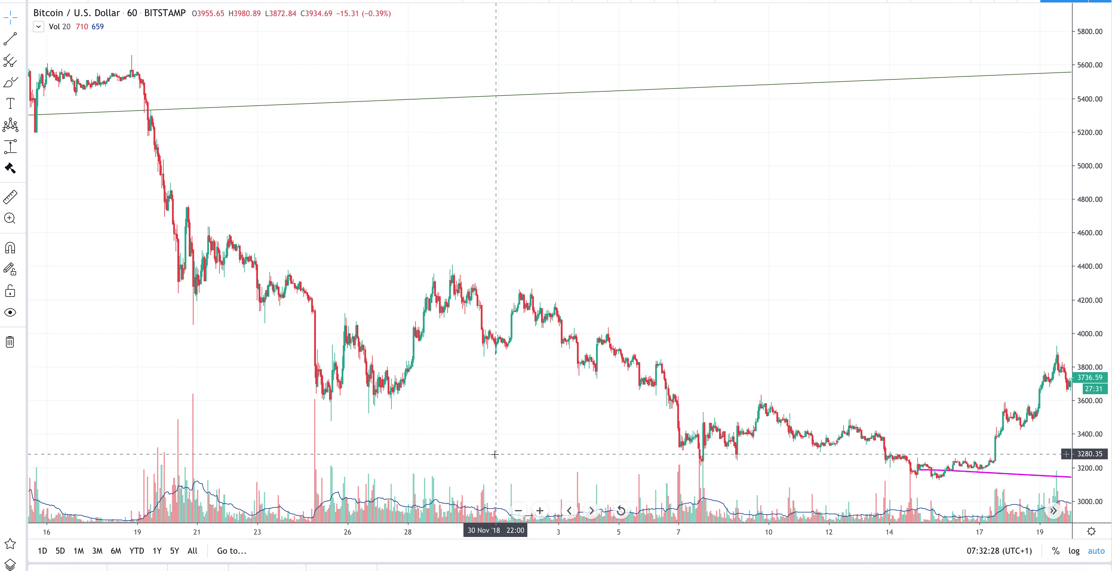
scroll(495, 453, "right", 10)
scroll(495, 454, "right", 2)
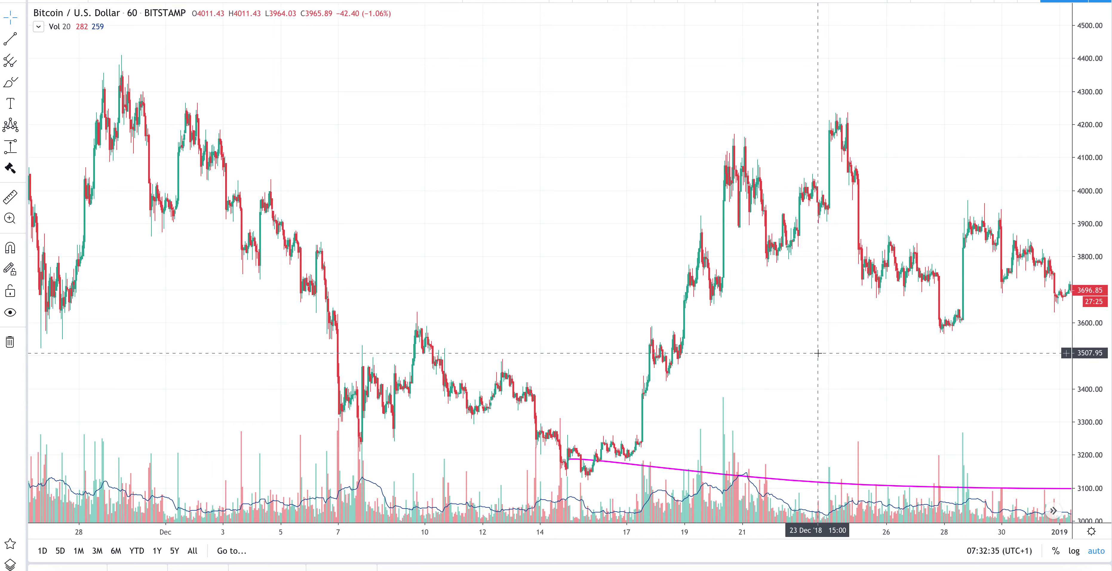
scroll(818, 353, "down", 5)
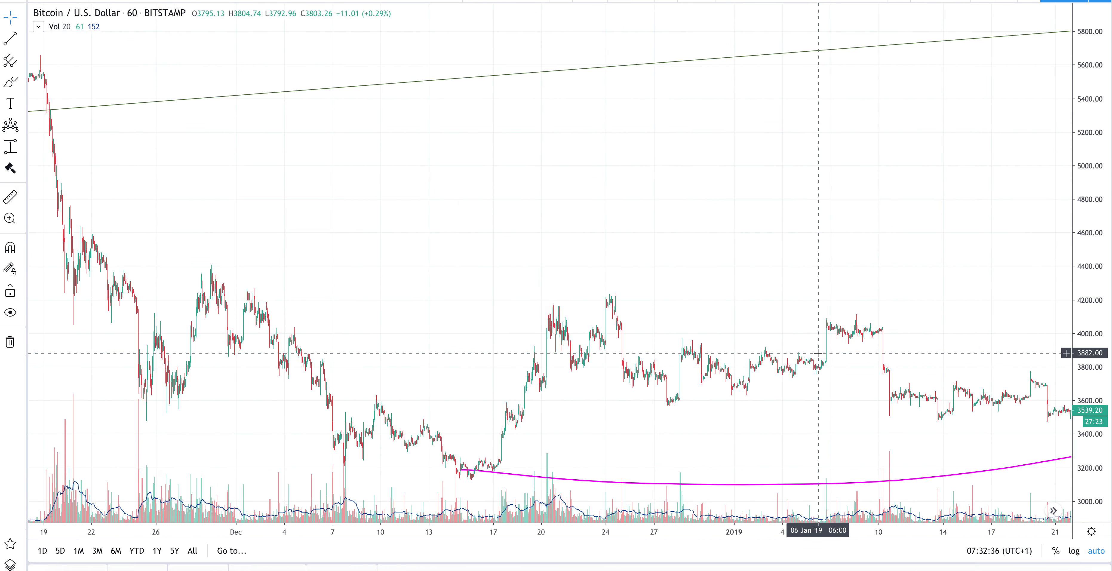
left_click_drag(682, 320, 445, 272)
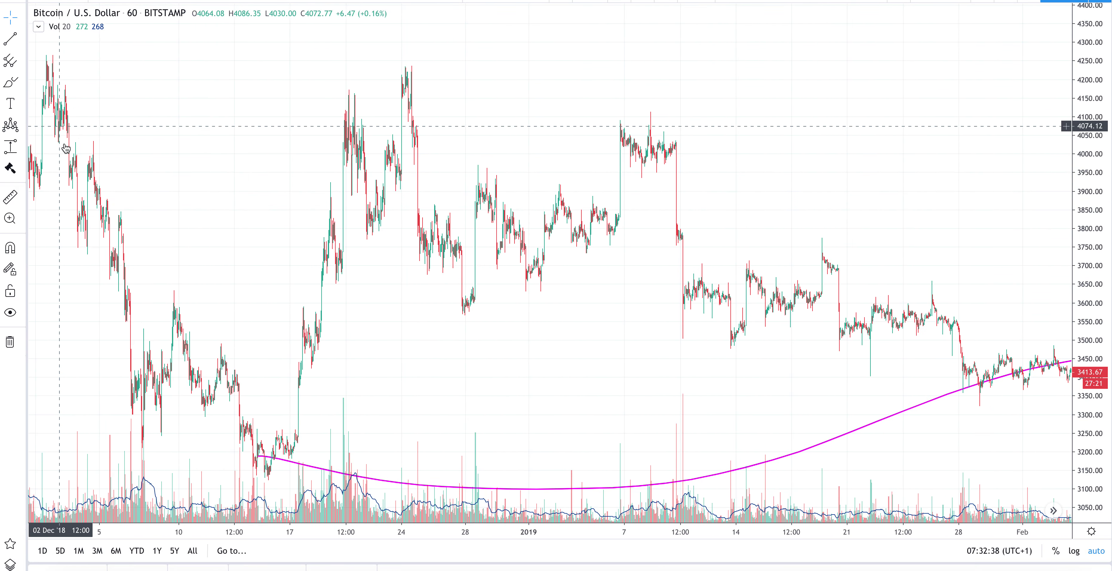
Switch the chart to daily candles and remove all drawings from it.
left_click(344, 0)
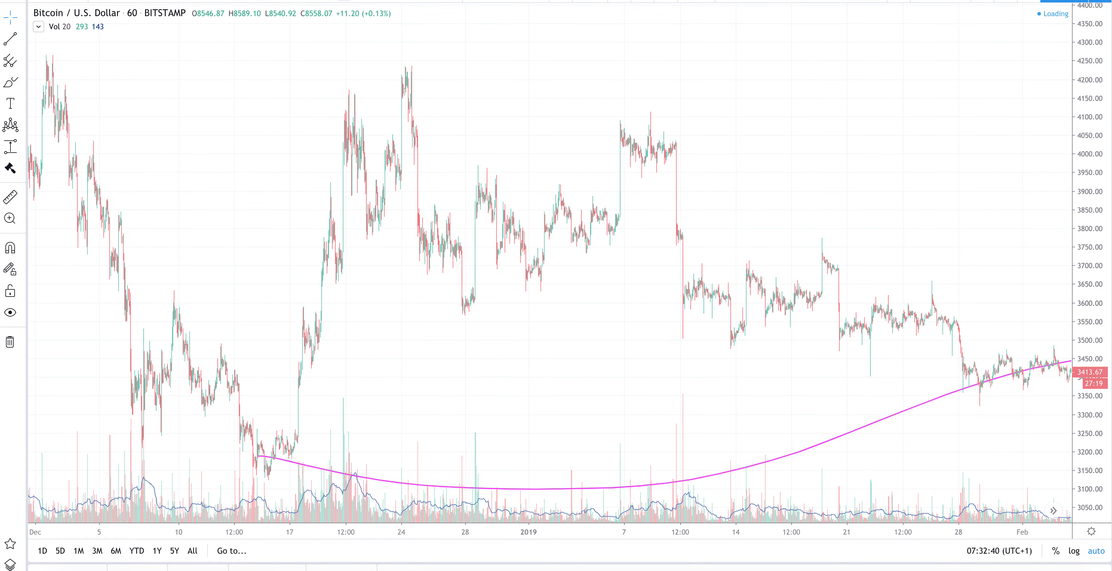
scroll(638, 352, "right", 15)
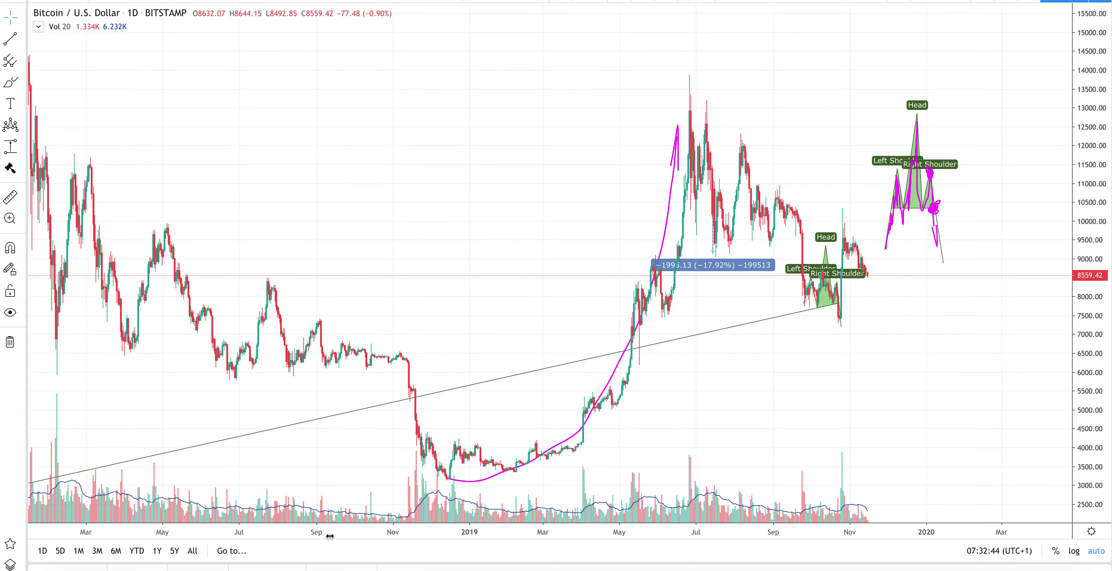
left_click(11, 343)
scroll(920, 332, "up", 5)
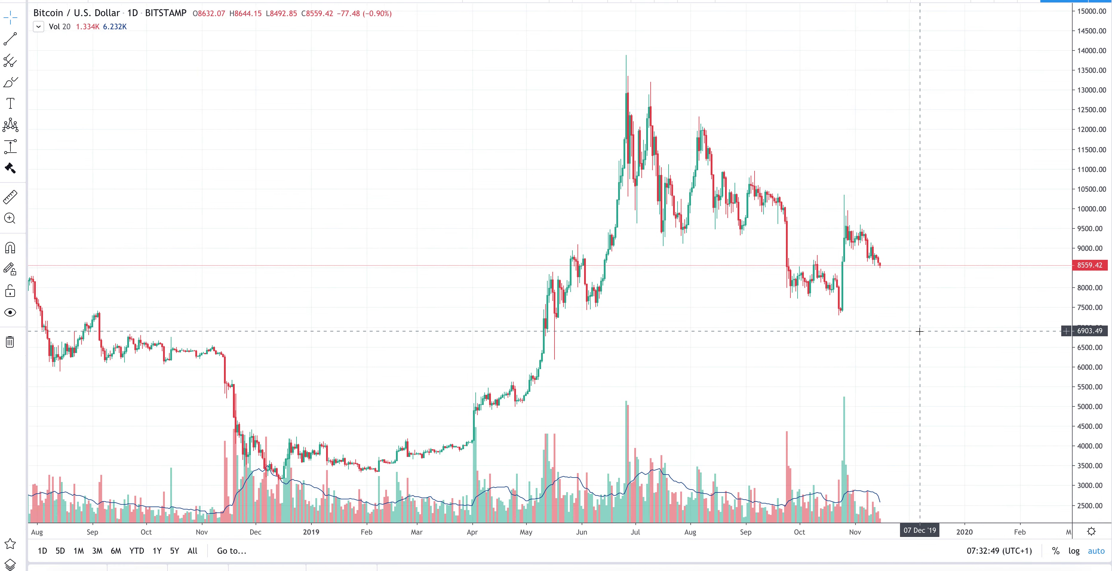
Draw a falling trend line from the 26 October 2019 high at about 10365 to 17 November at about 8607.
scroll(920, 331, "up", 4)
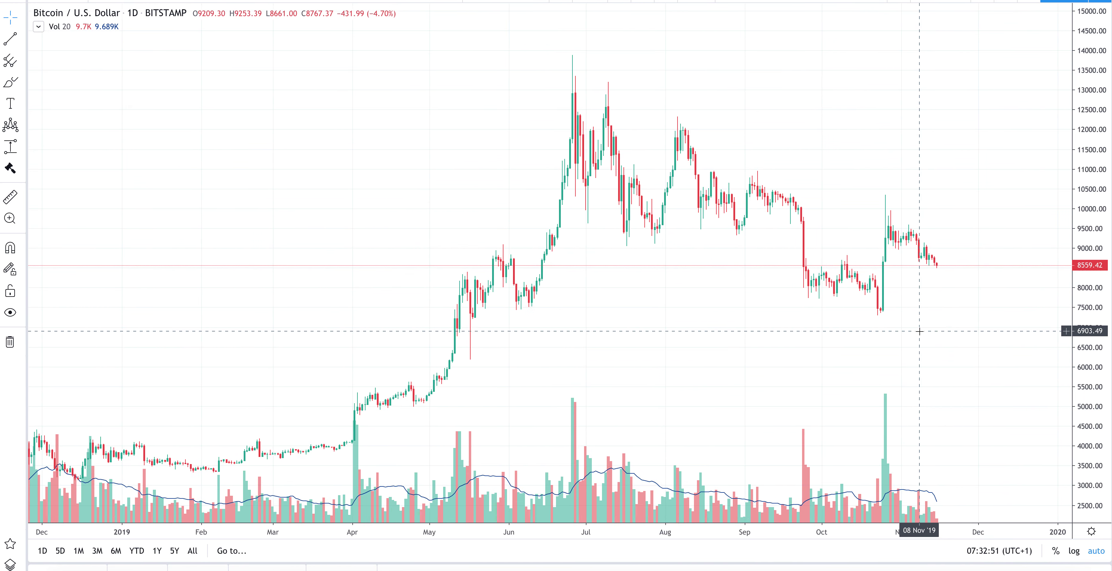
scroll(920, 331, "up", 1)
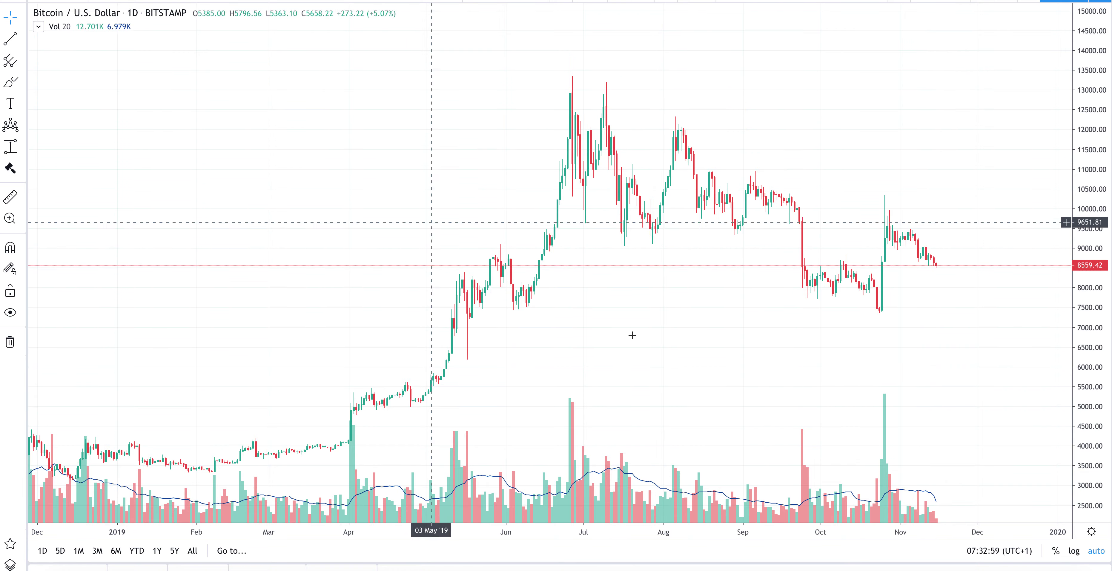
scroll(747, 407, "up", 5)
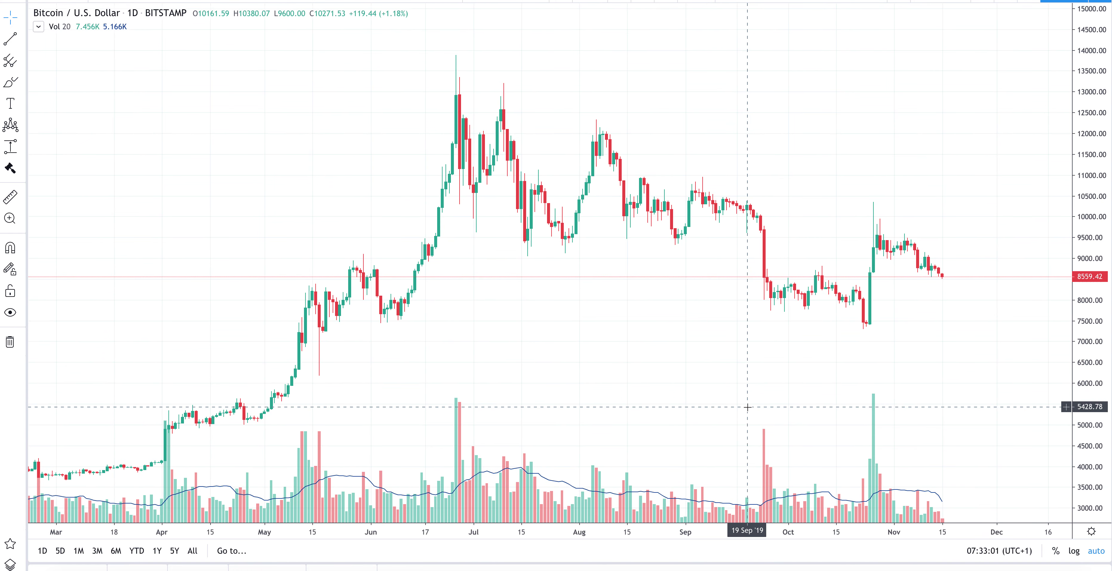
scroll(633, 352, "up", 2)
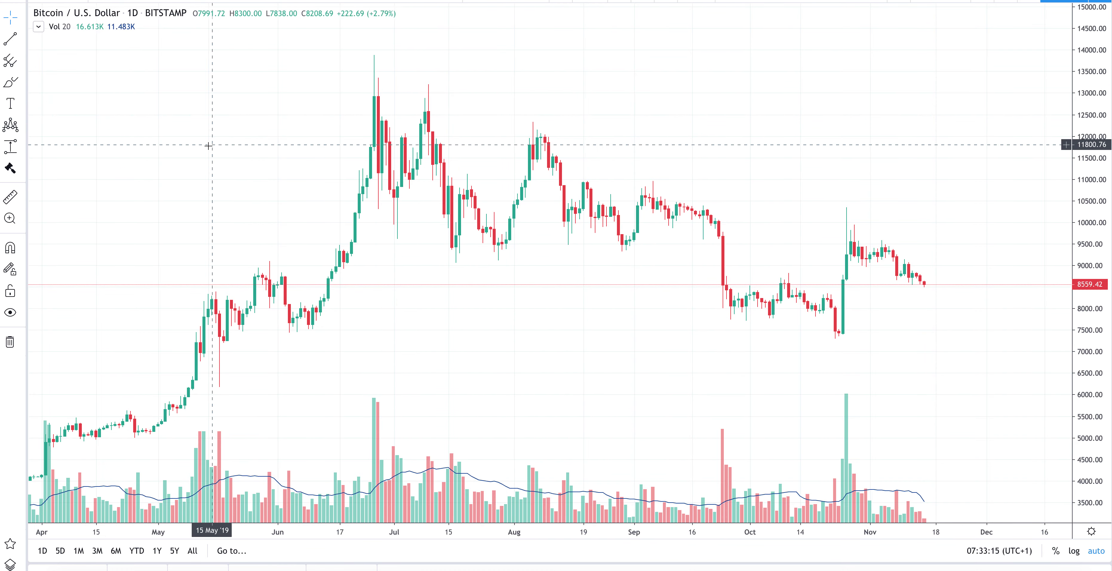
scroll(610, 233, "up", 5)
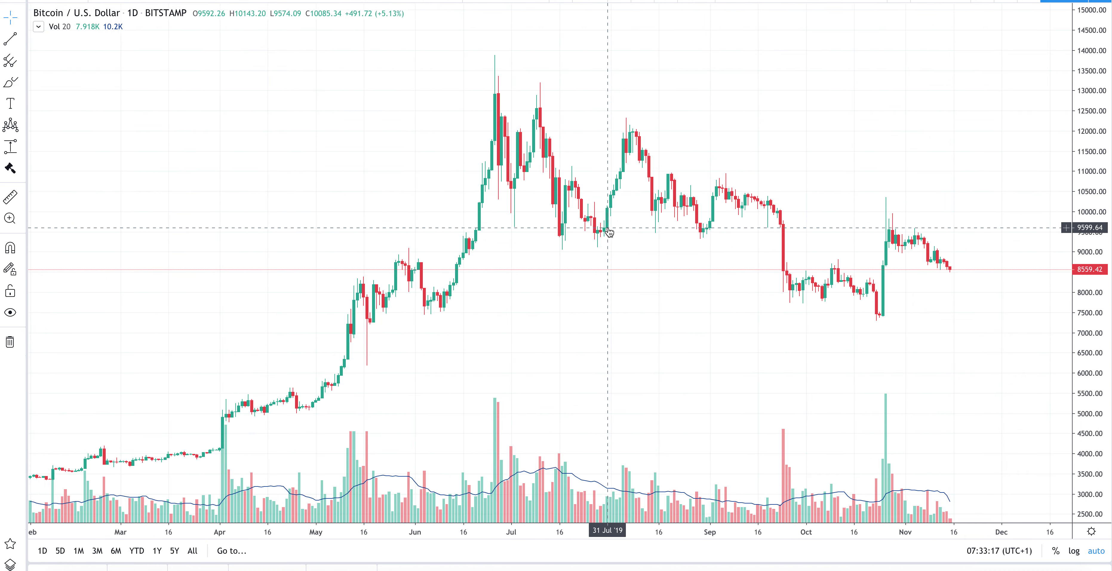
scroll(617, 247, "down", 1)
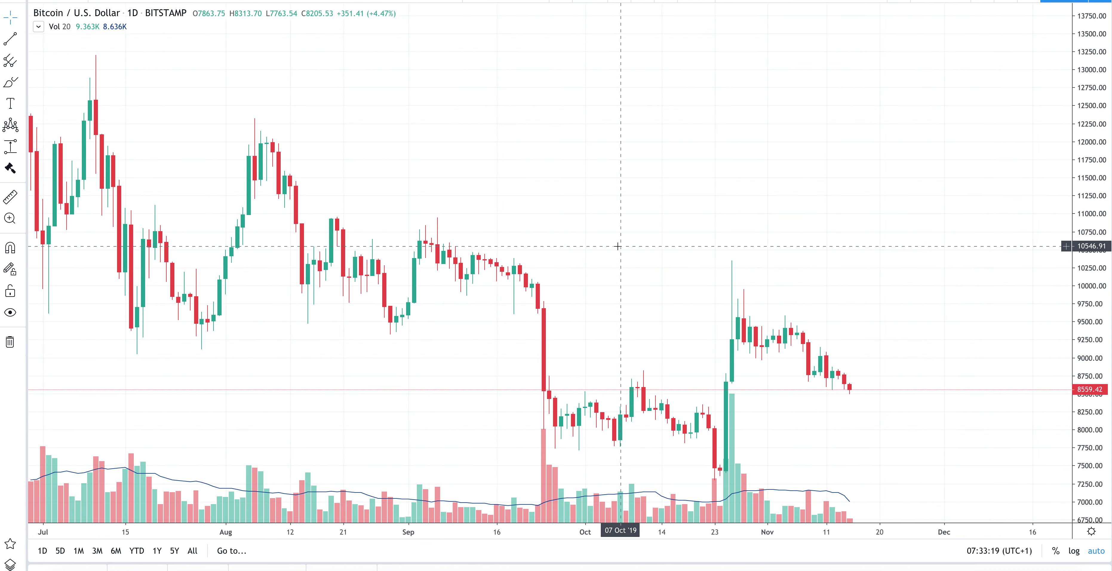
left_click(16, 41)
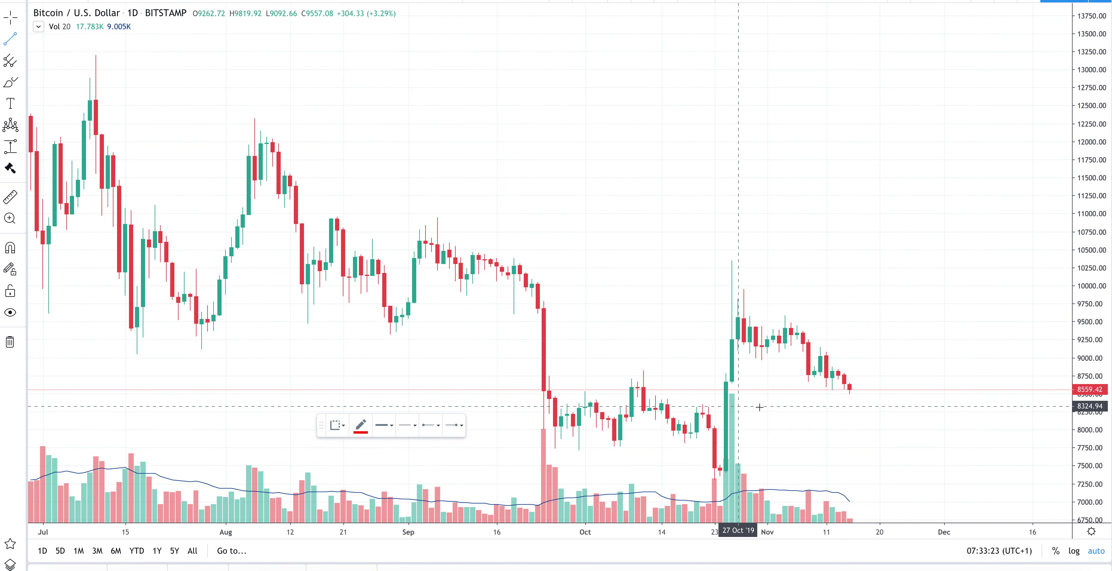
left_click(732, 260)
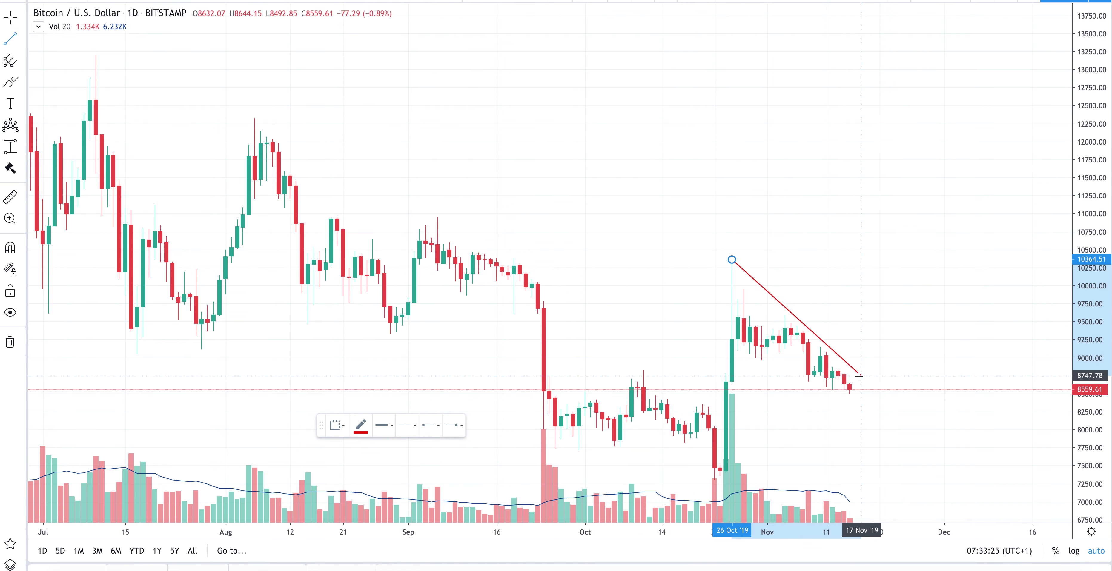
left_click(862, 385)
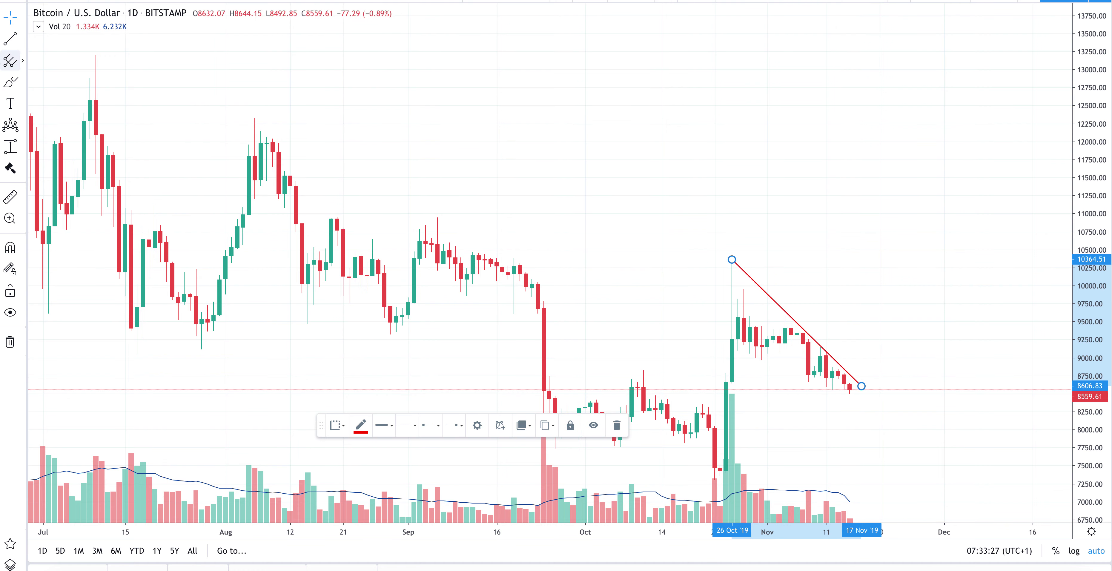
Draw a lower trend line under the candle lows from 27 October 2019 at about 9079 to 17 November at about 8408.
left_click(9, 41)
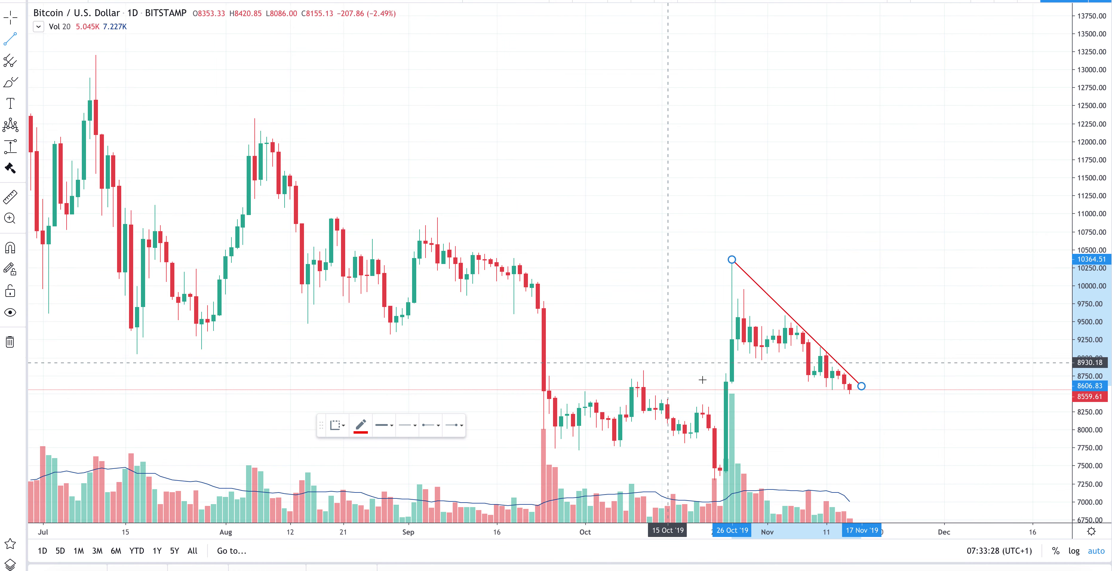
left_click(738, 352)
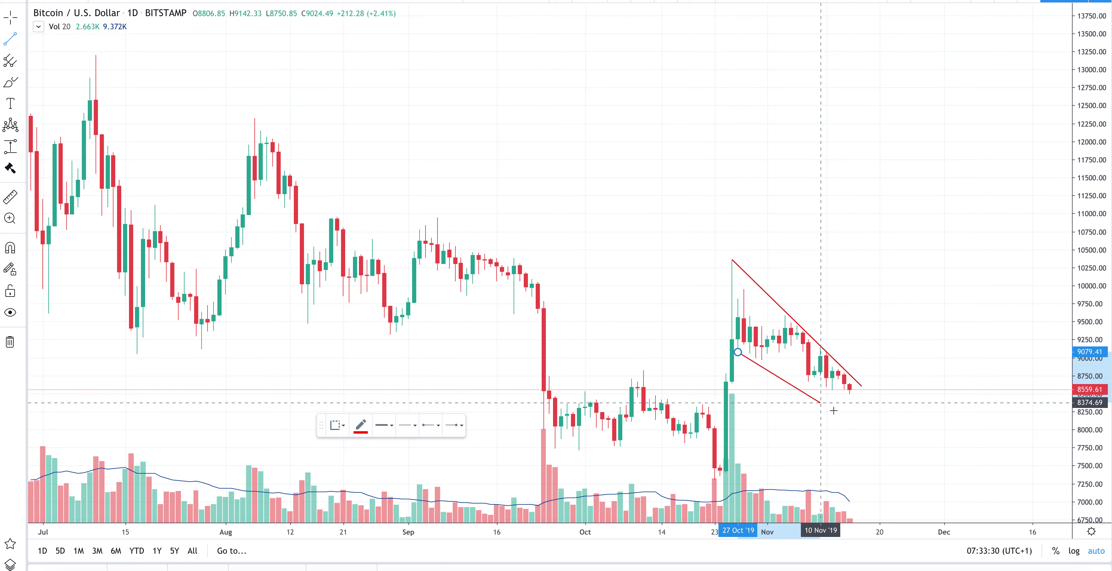
left_click(860, 400)
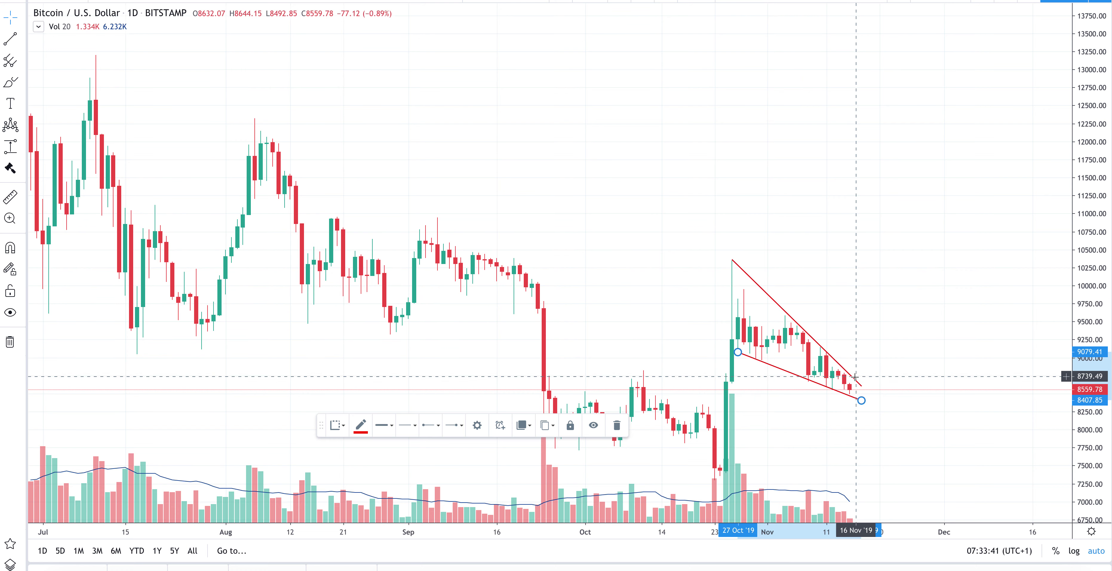
left_click(805, 408)
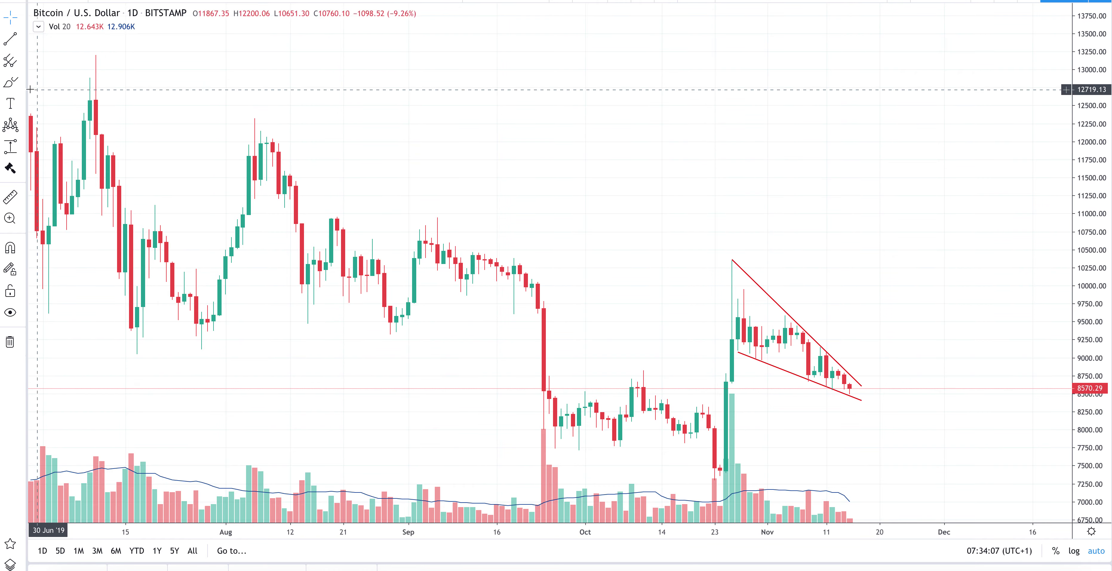
Brush an arrow rising from the falling wedge's tip to about 10200 and another dropping from it to about 7750.
left_click(11, 84)
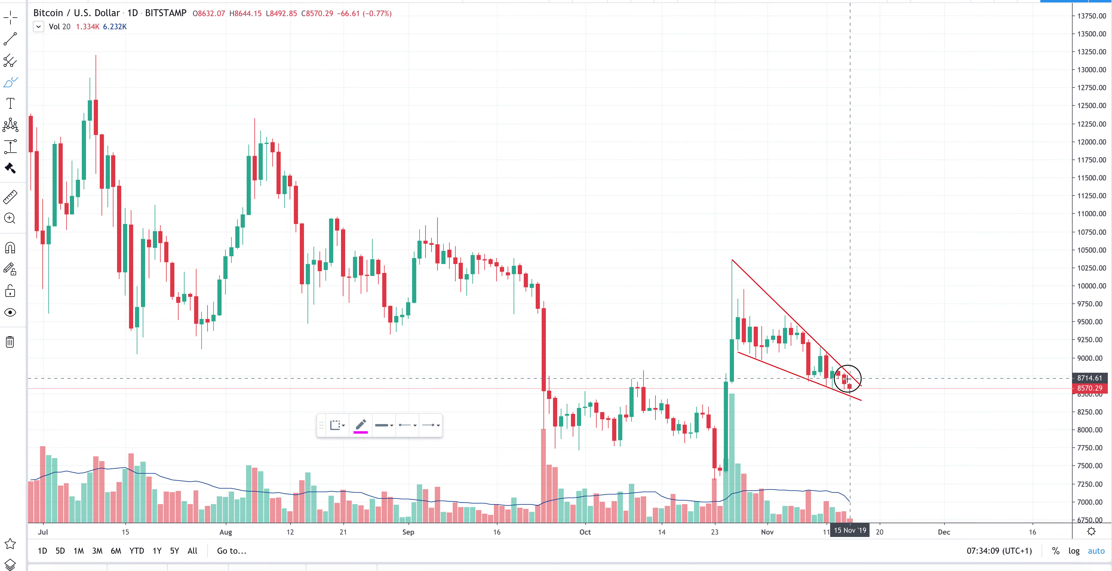
mouse_move(851, 380)
left_mouse_down()
mouse_move(880, 359)
mouse_move(901, 273)
mouse_move(909, 309)
left_mouse_up()
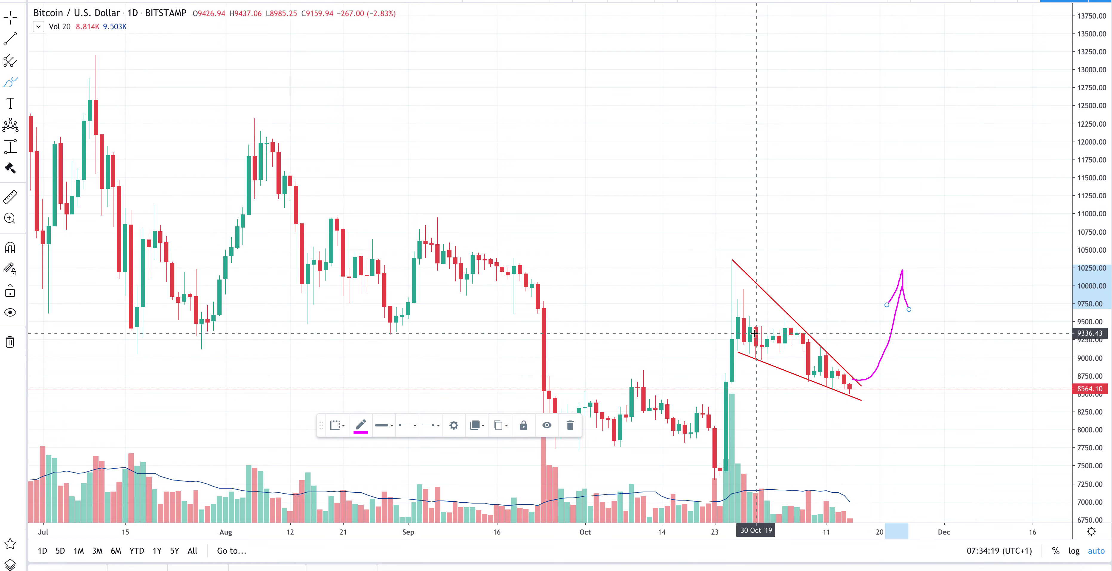
left_click(840, 384)
mouse_move(842, 390)
left_mouse_down()
mouse_move(870, 453)
mouse_move(863, 425)
left_mouse_up()
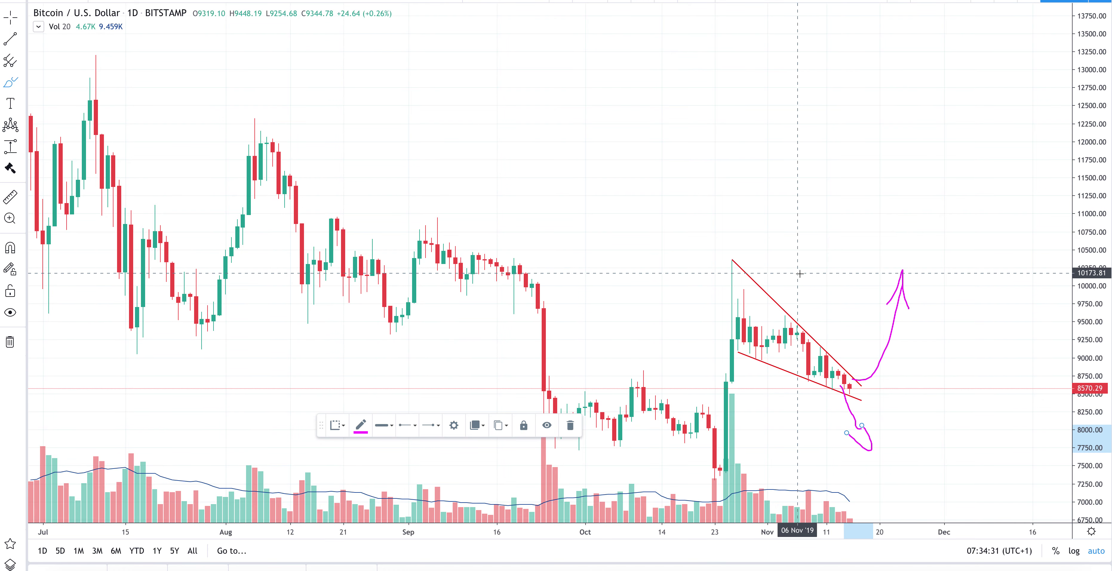
Examine the daily candles from November 2018 to June 2019 for earlier chart patterns at a readable price scale.
scroll(795, 339, "down", 1)
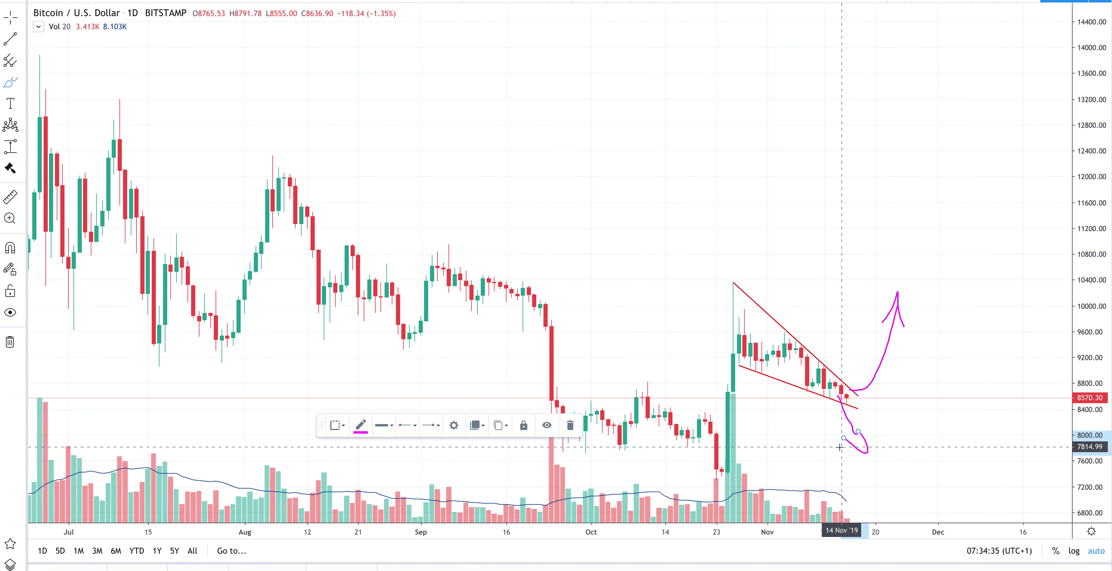
scroll(898, 438, "down", 5)
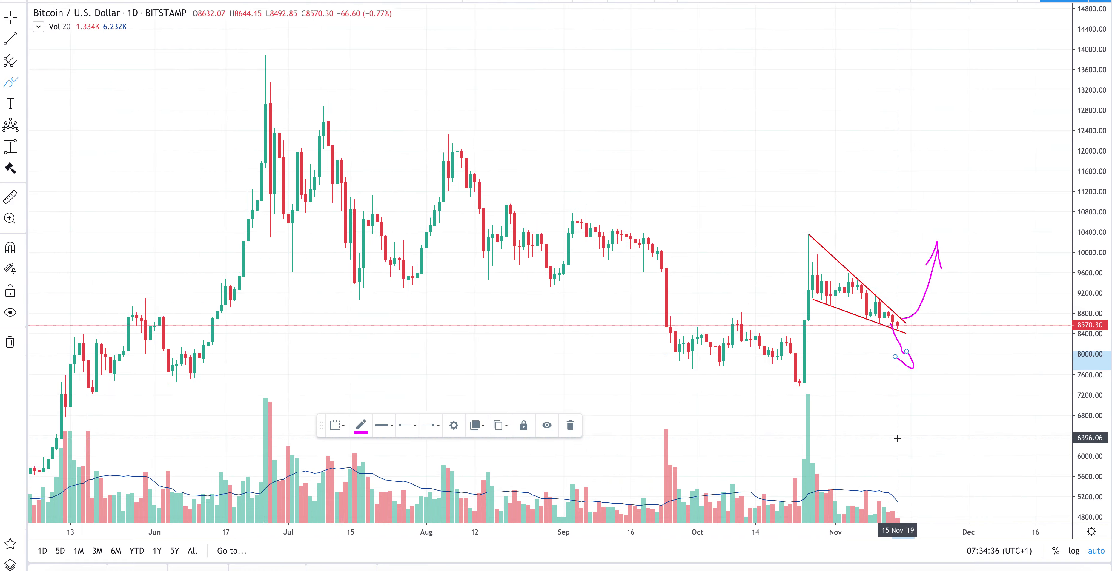
scroll(603, 390, "down", 5)
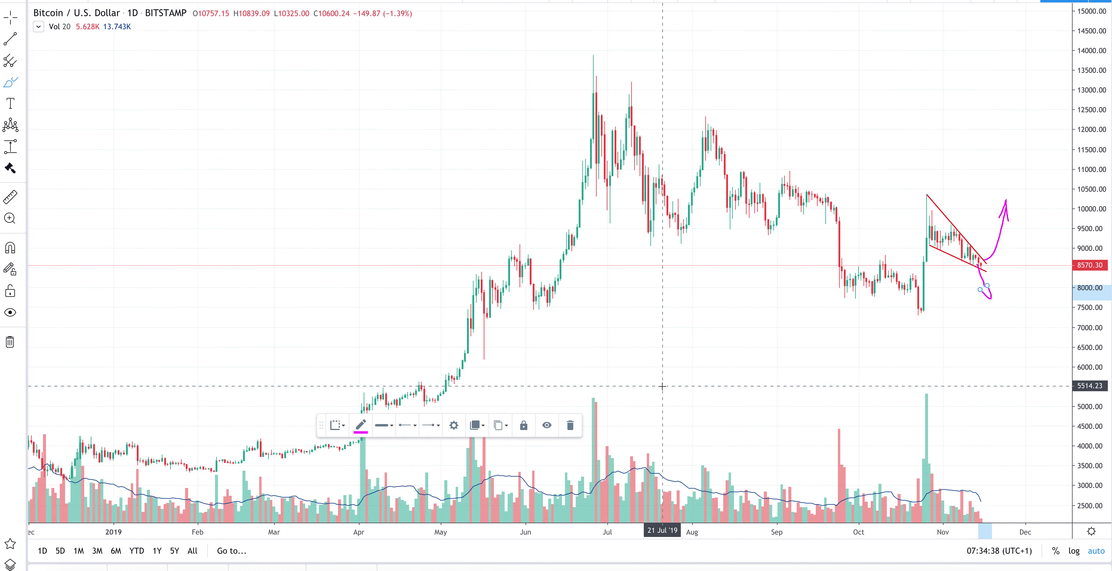
scroll(662, 386, "up", 5)
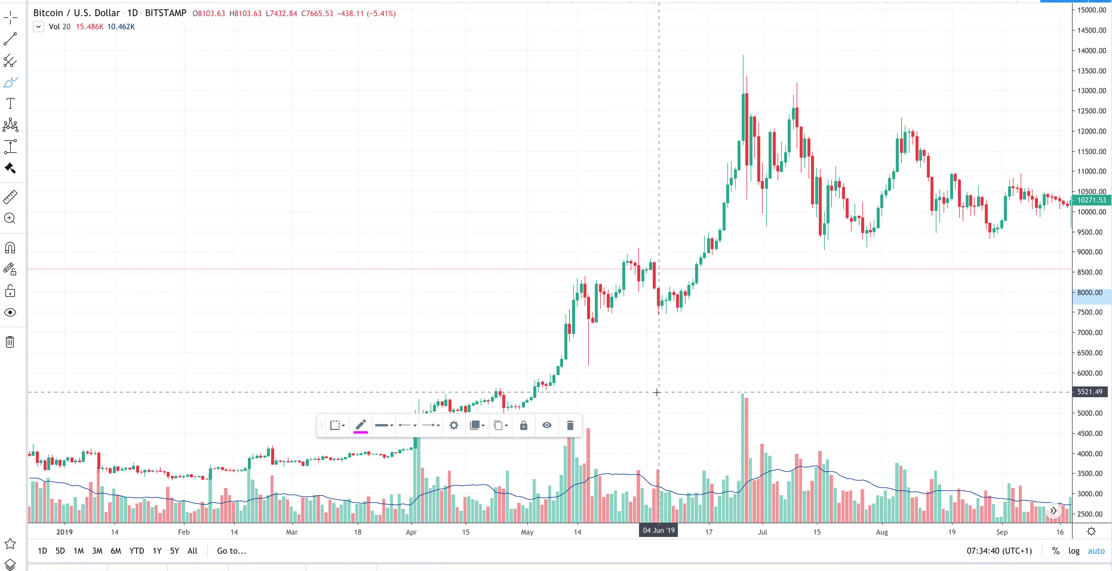
left_click_drag(320, 426, 618, 506)
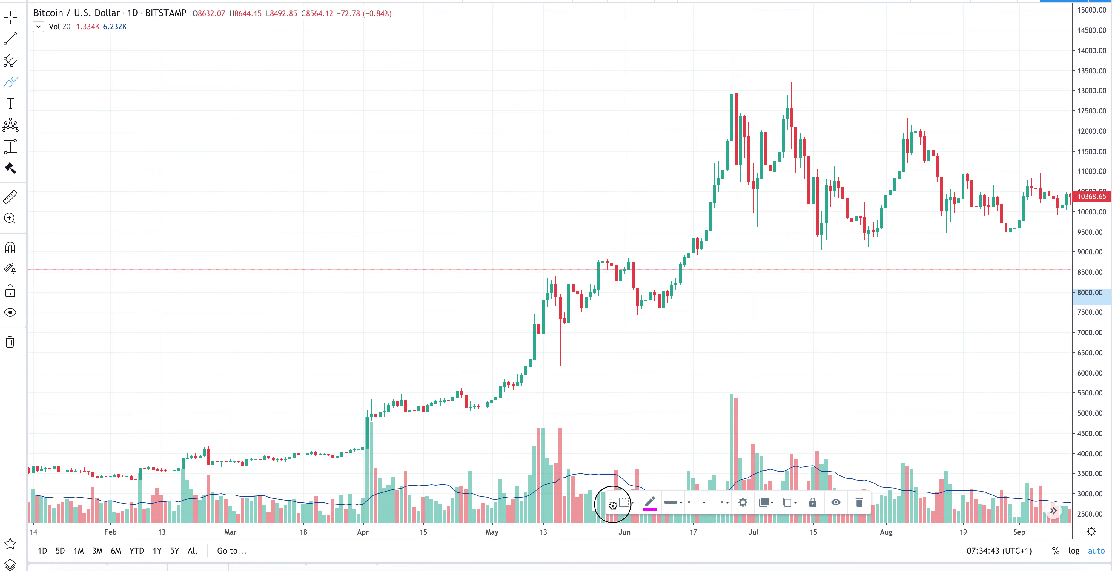
scroll(580, 368, "up", 3)
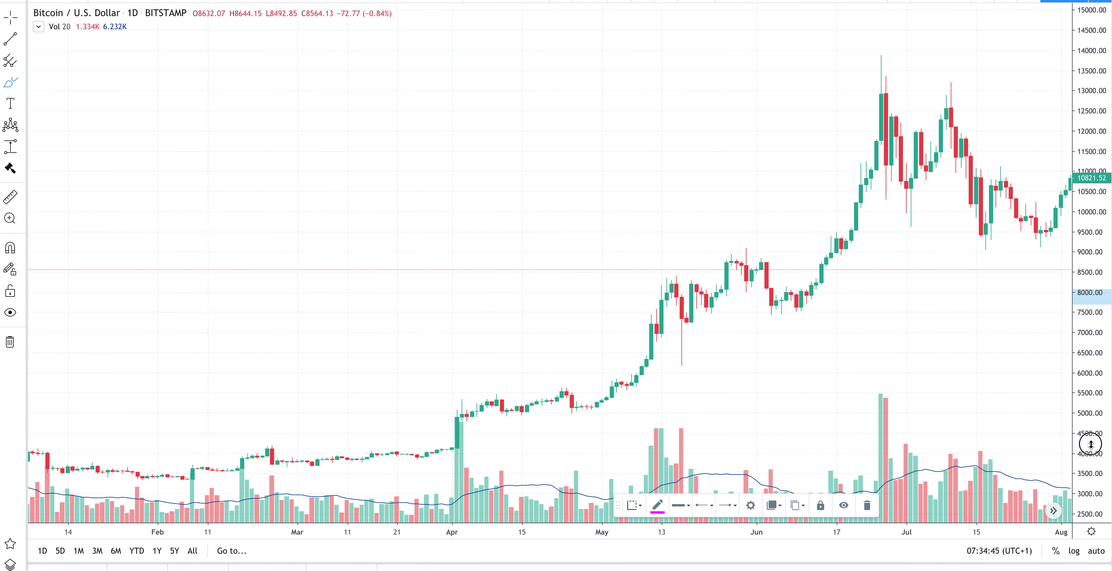
left_click_drag(1091, 444, 1075, 229)
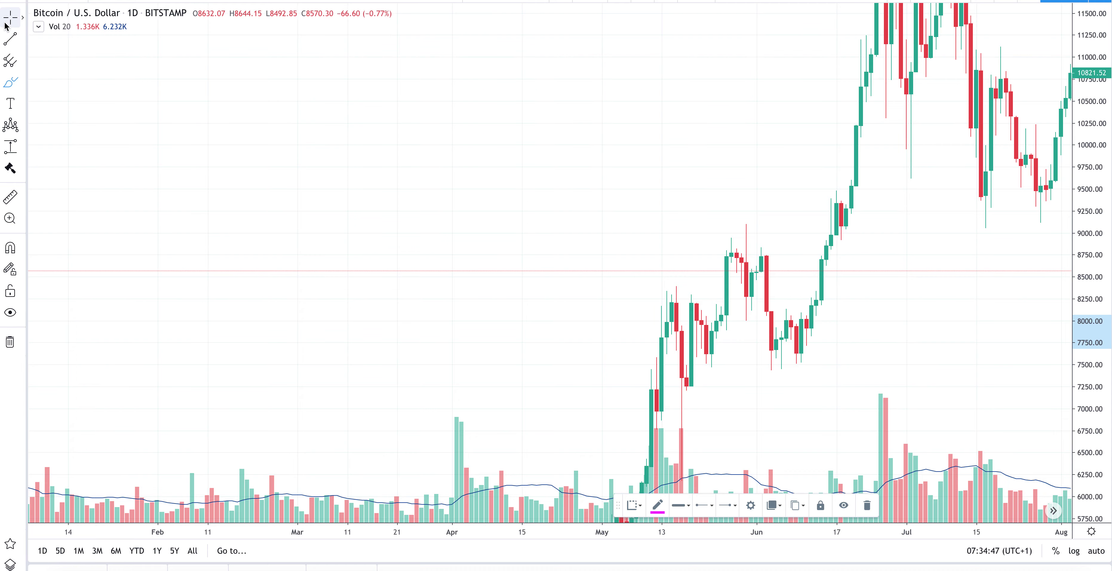
left_click_drag(469, 363, 437, 55)
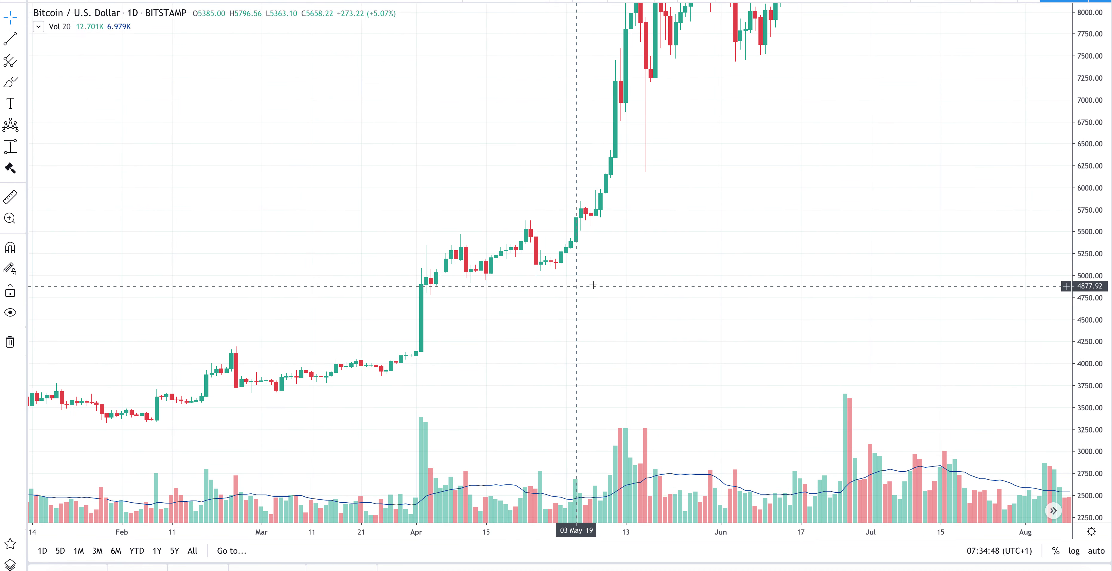
scroll(593, 285, "down", 3)
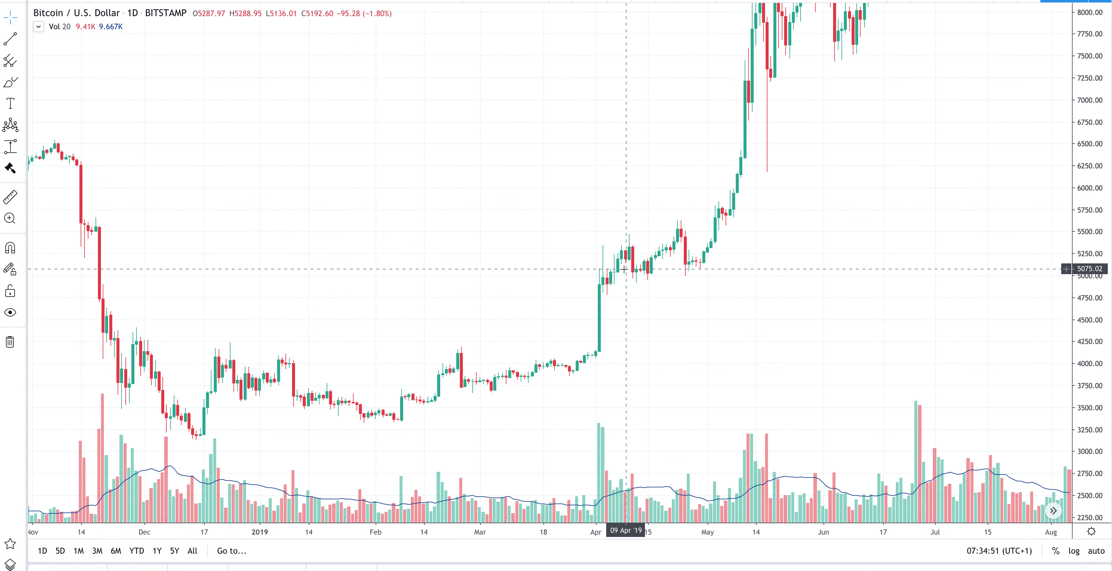
scroll(624, 269, "up", 3)
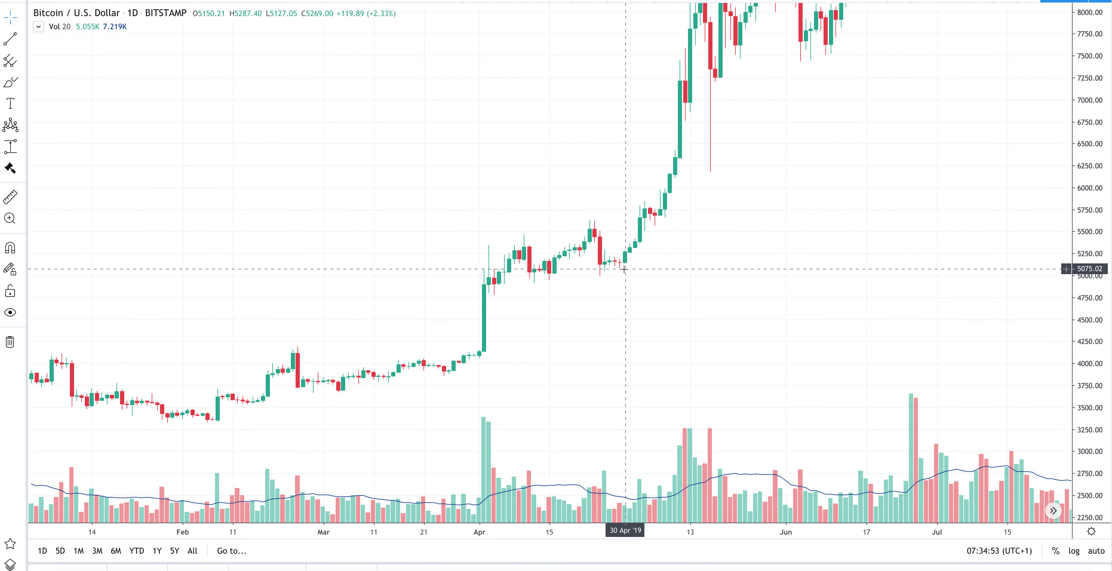
Draw a rising trend line over the April 2019 highs from 1 April at about 5326 to 17 May at about 6074.
left_click(10, 43)
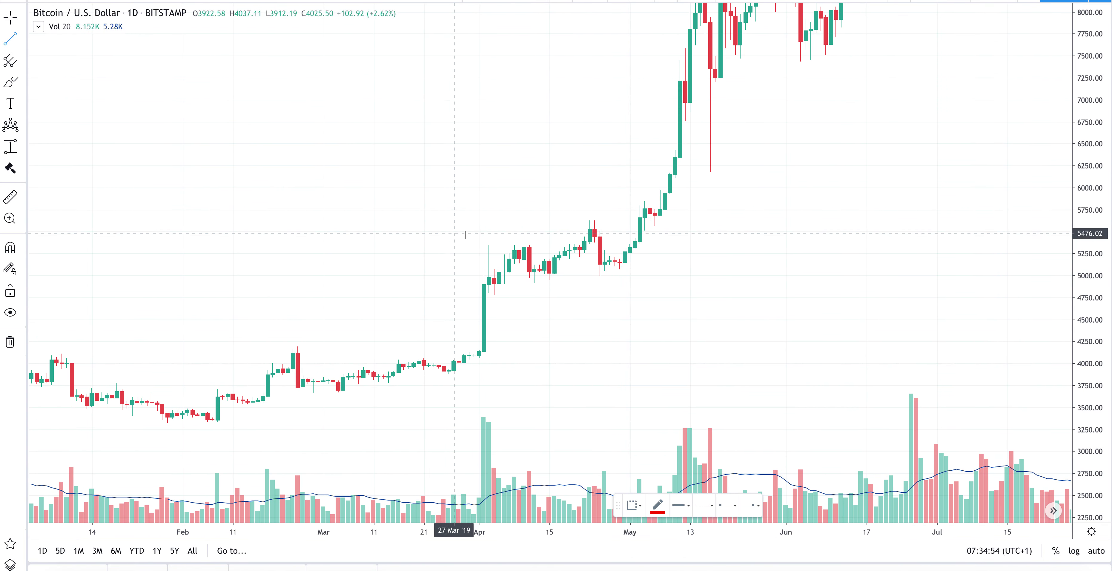
left_click(479, 247)
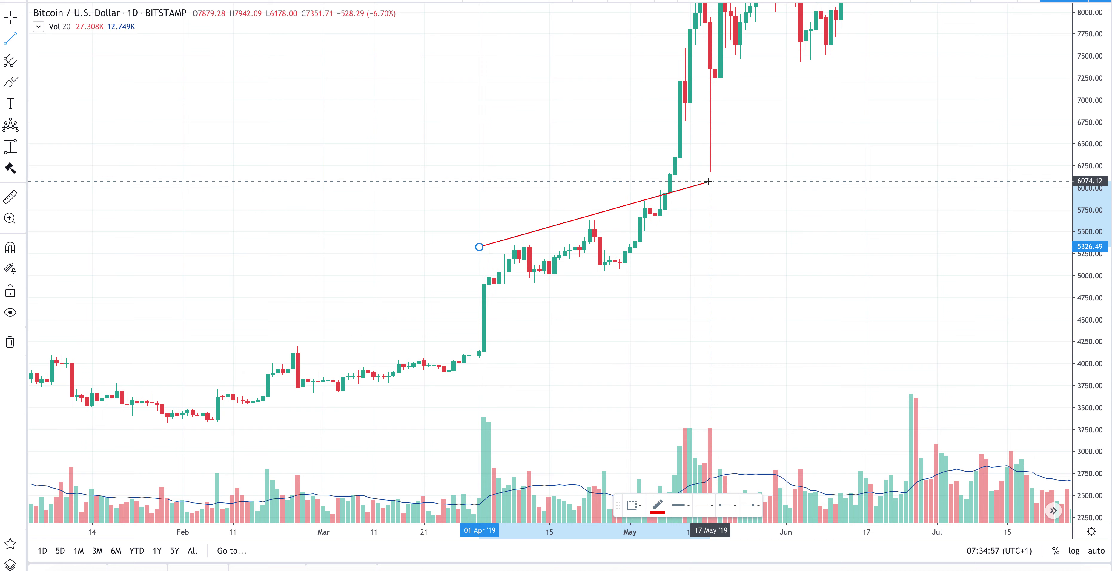
left_click(709, 181)
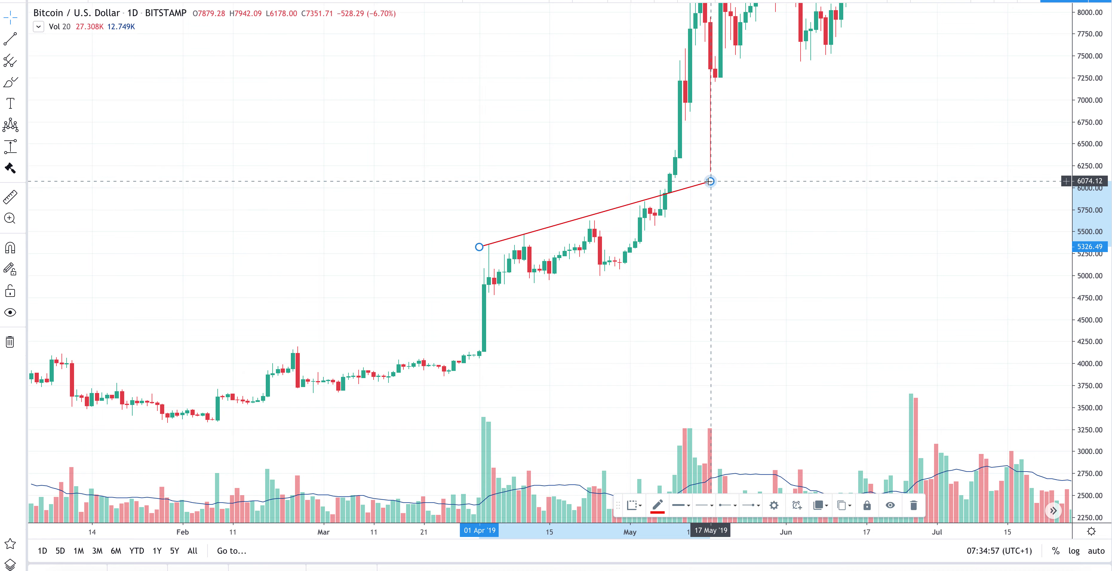
Draw a rising trend line under the April 2019 lows from about 4749 and adjust the upper line to run from about 5381 to 6088.
left_click(2, 36)
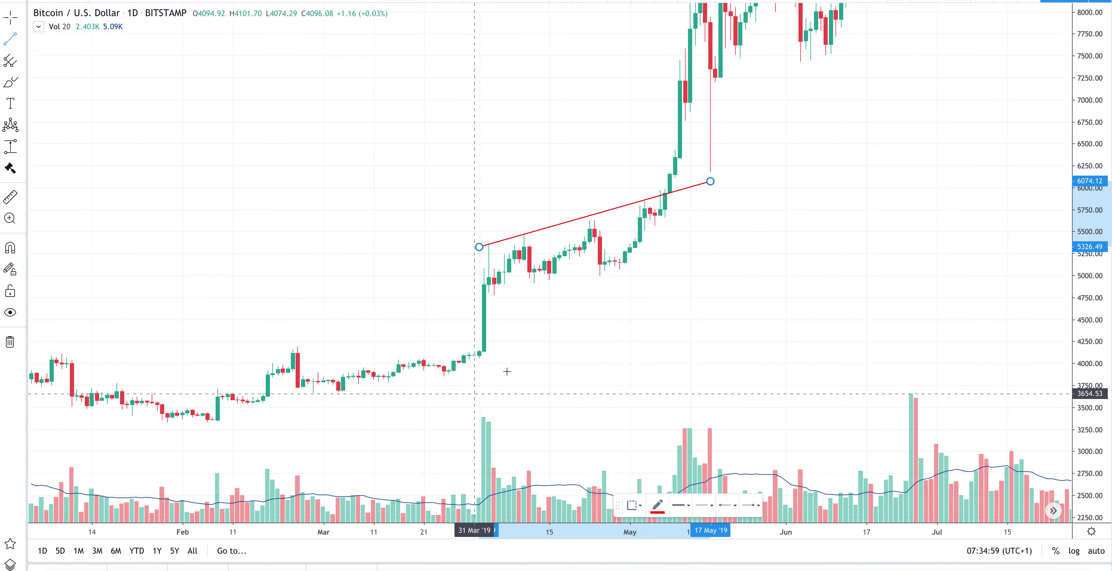
left_click(487, 304)
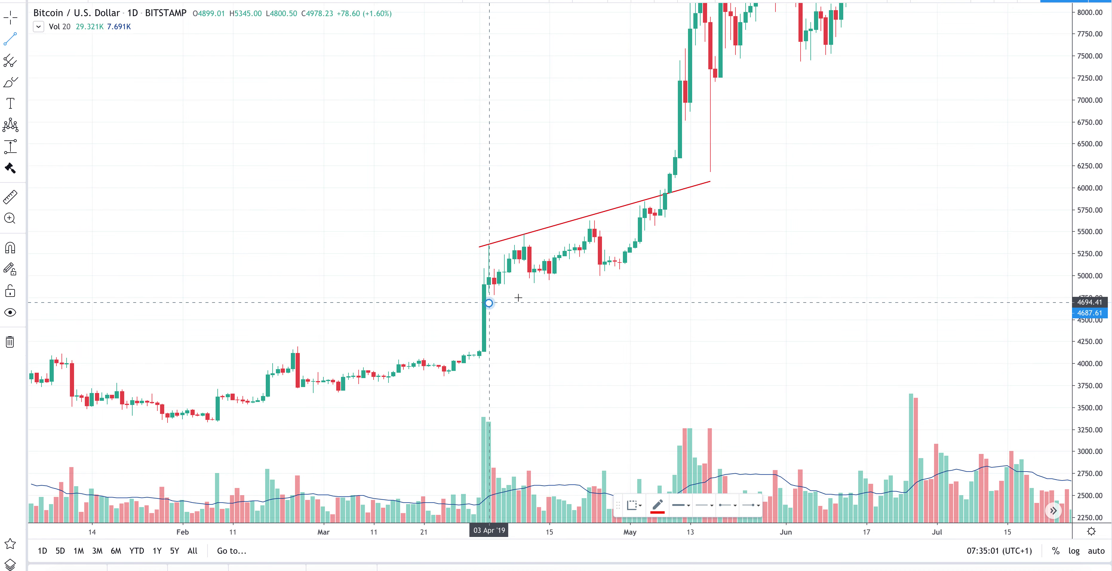
left_click(757, 233)
left_click_drag(489, 303, 484, 298)
left_click_drag(756, 233, 740, 247)
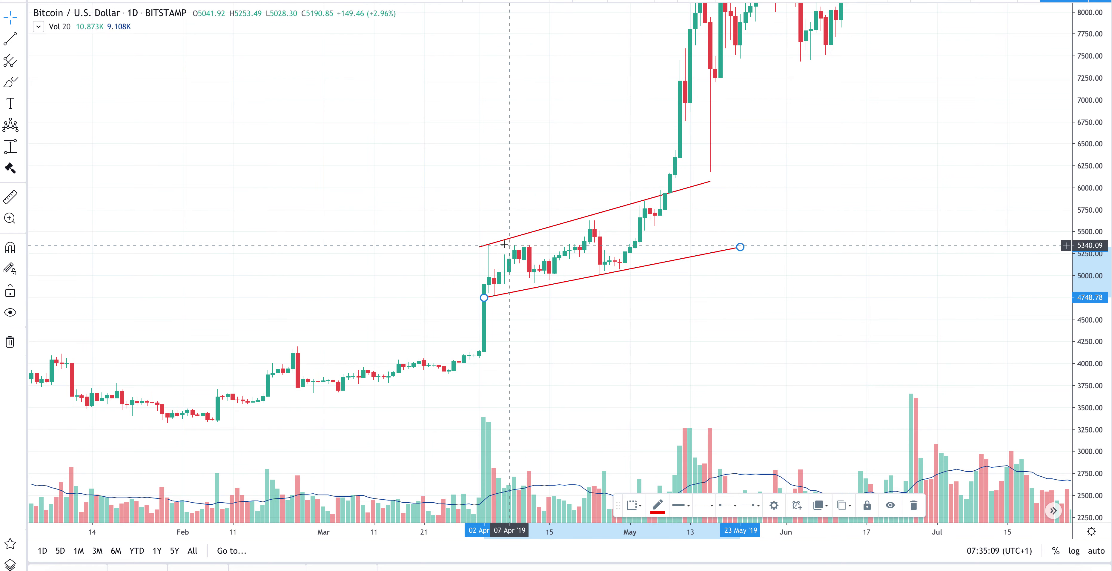
left_click_drag(479, 246, 479, 242)
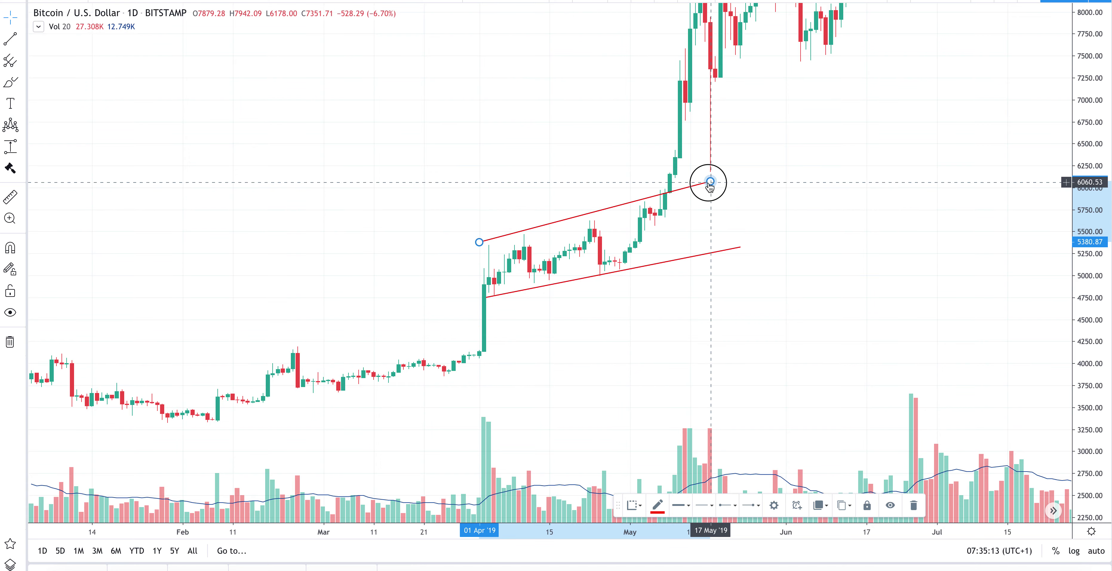
left_click_drag(710, 182, 720, 179)
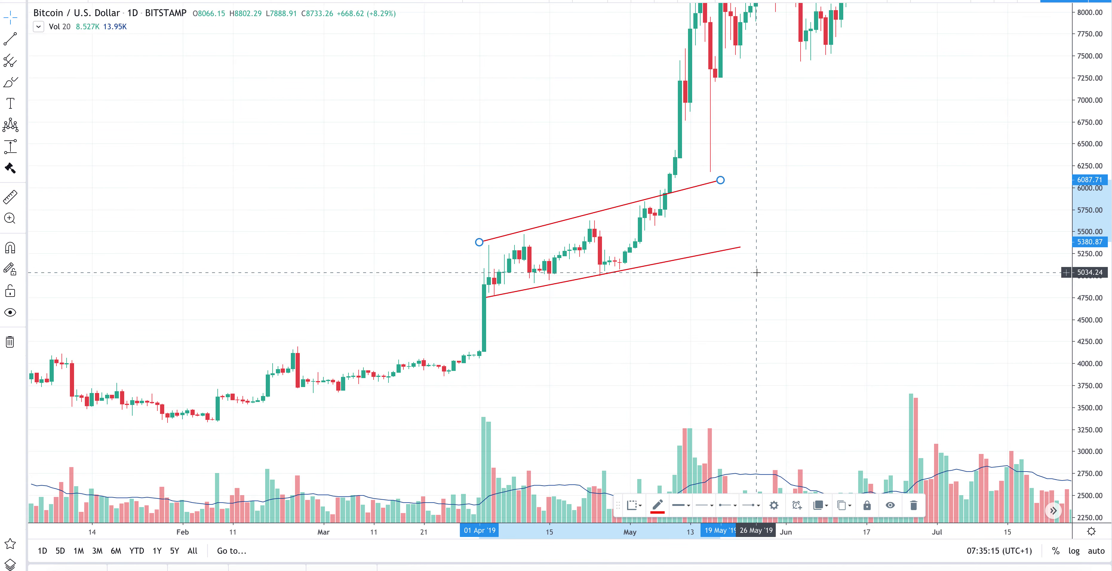
Brush the price path through the April 2019 channel with a breakout arrow to about 6900, and scribble over the rises before and after the channel.
scroll(757, 273, "down", 2)
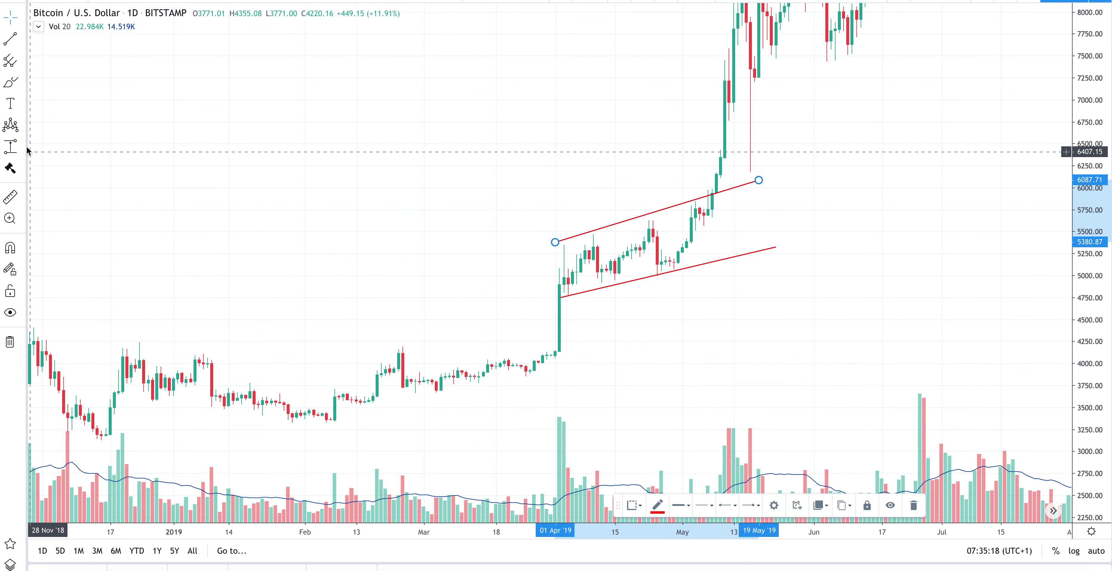
left_click(14, 88)
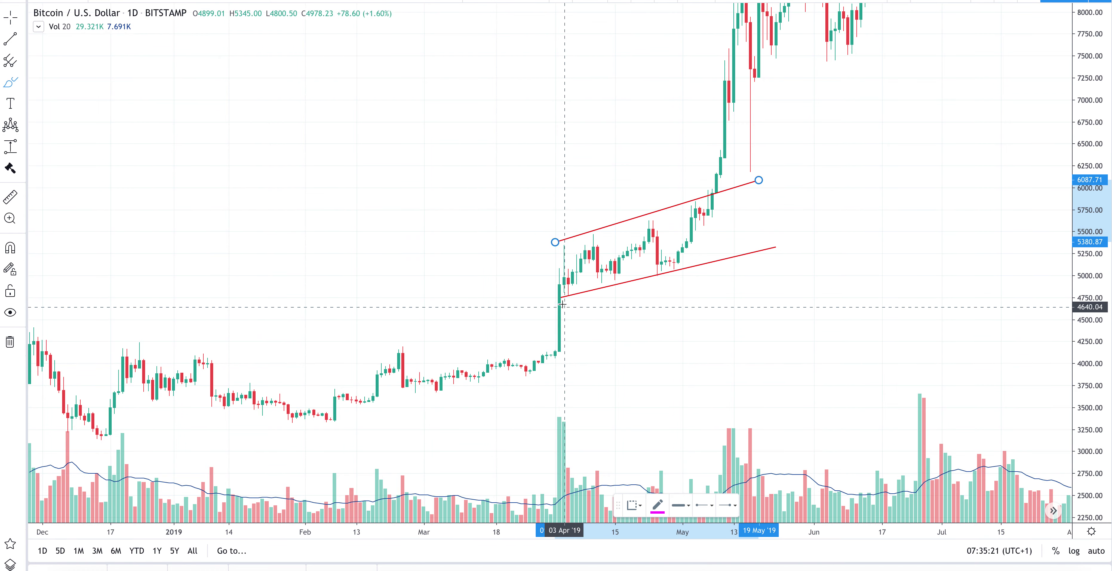
mouse_move(567, 289)
left_mouse_down()
mouse_move(600, 276)
mouse_move(638, 226)
mouse_move(667, 280)
mouse_move(722, 112)
left_mouse_up()
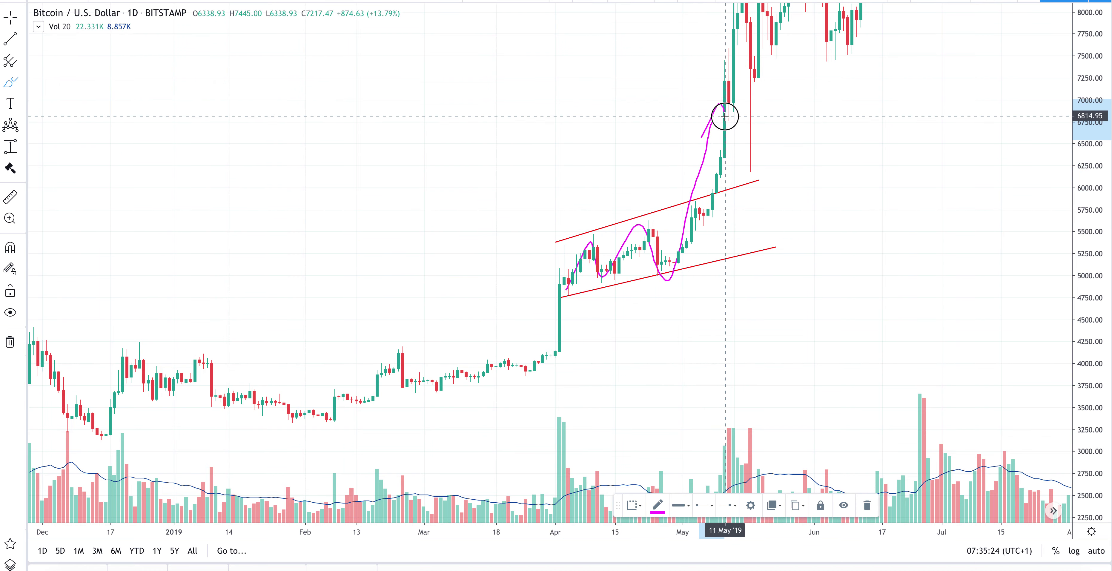
left_click_drag(540, 380, 551, 383)
mouse_move(717, 143)
left_mouse_down()
mouse_move(707, 186)
mouse_move(705, 168)
left_mouse_up()
Draw a triangle from November 2018 with a falling line from about 4626 to 3532 and a rising line from about 3002 to 3539.
scroll(610, 389, "down", 3)
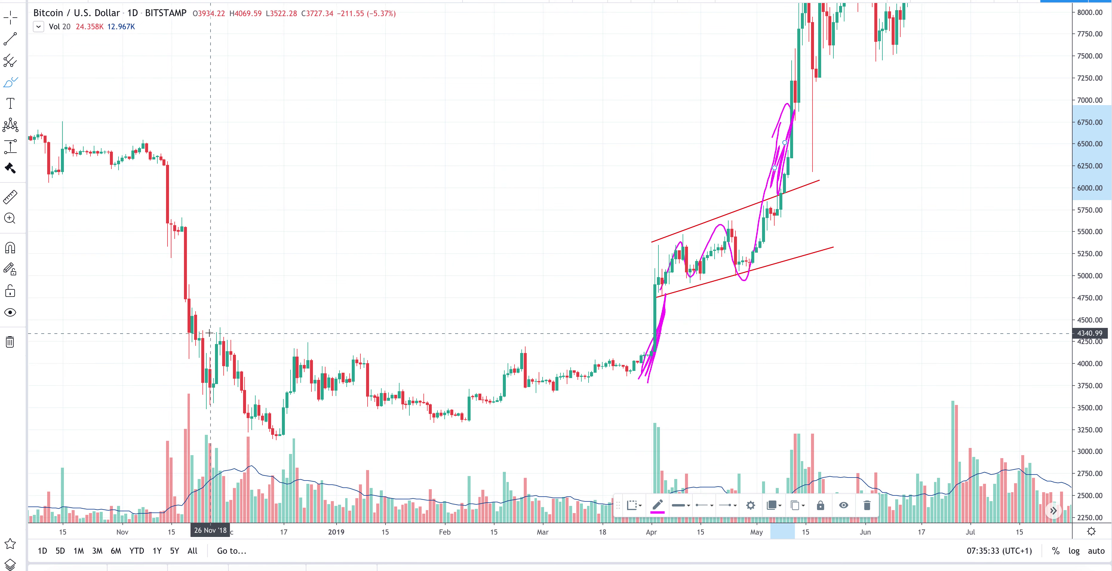
left_click(9, 41)
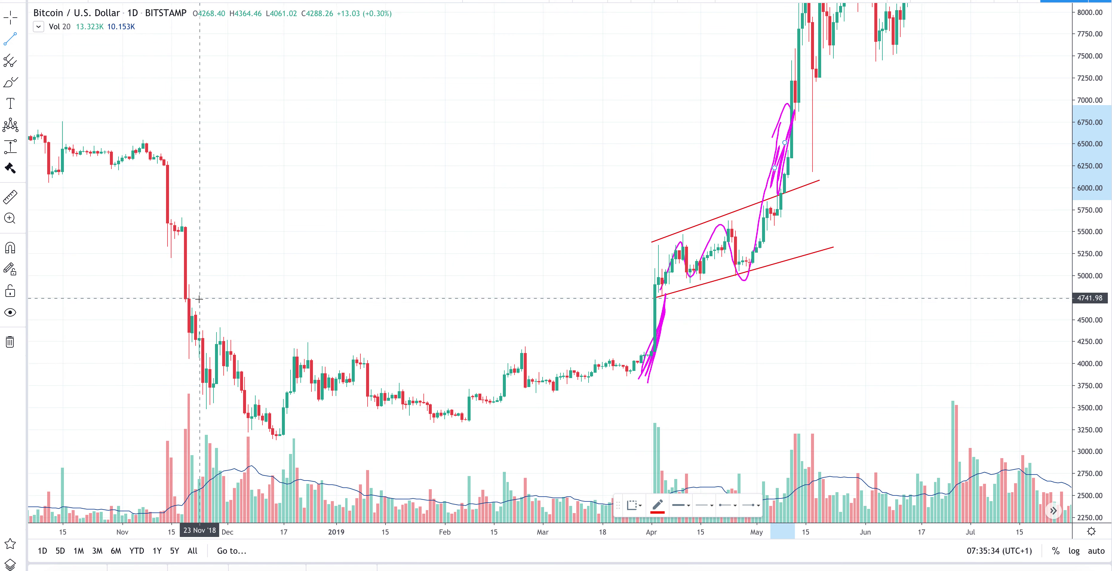
left_click_drag(192, 308, 535, 404)
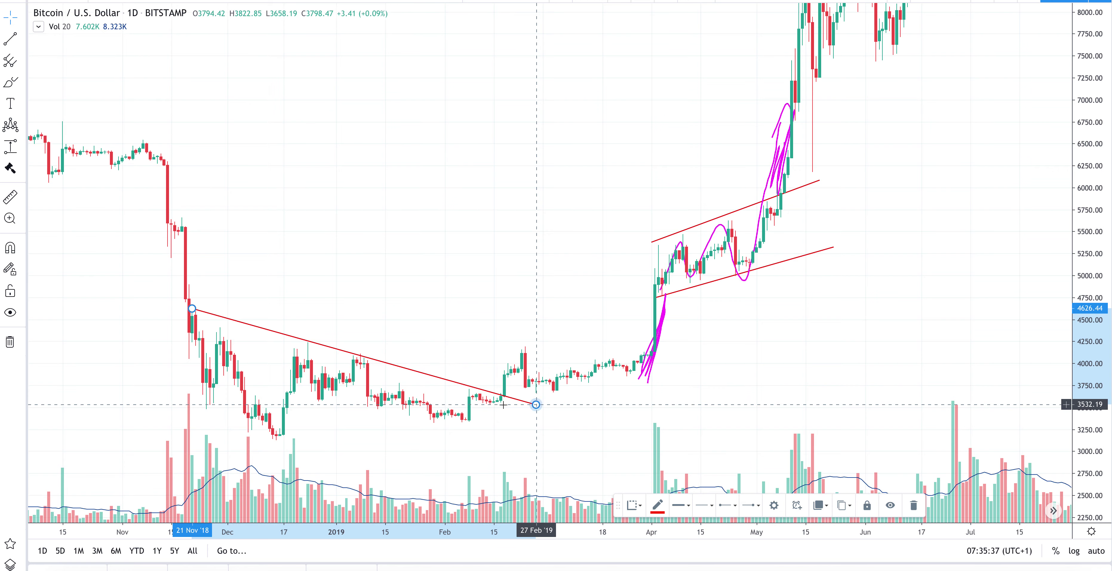
left_click(12, 41)
left_click_drag(224, 451, 613, 404)
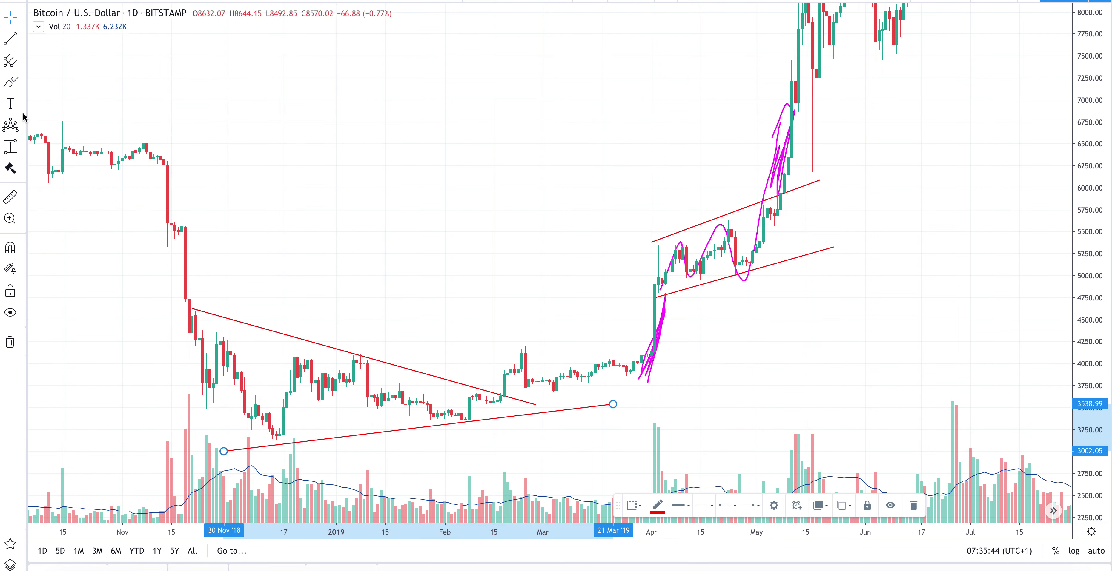
Brush the February 2019 breakout path from inside the triangle's tip up to about 4150.
left_click(13, 86)
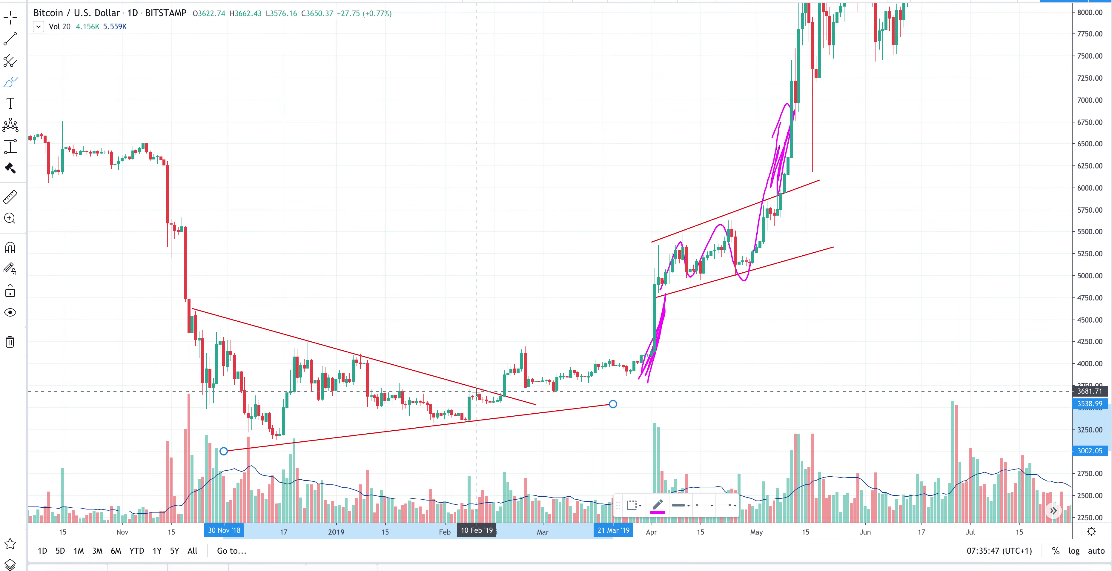
mouse_move(469, 396)
left_mouse_down()
mouse_move(513, 371)
mouse_move(525, 351)
left_mouse_up()
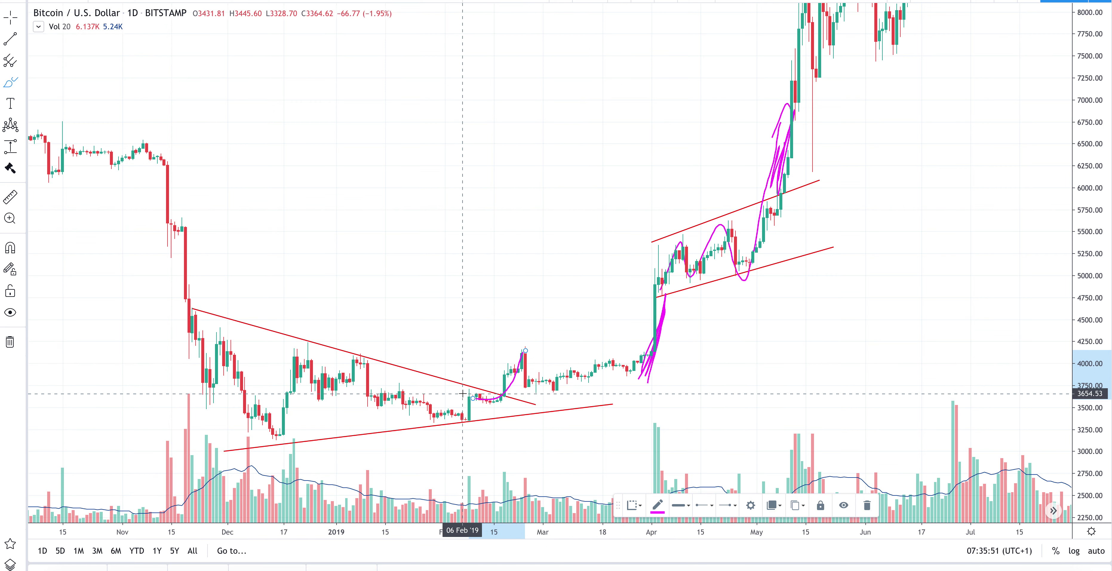
left_click_drag(465, 391, 616, 386)
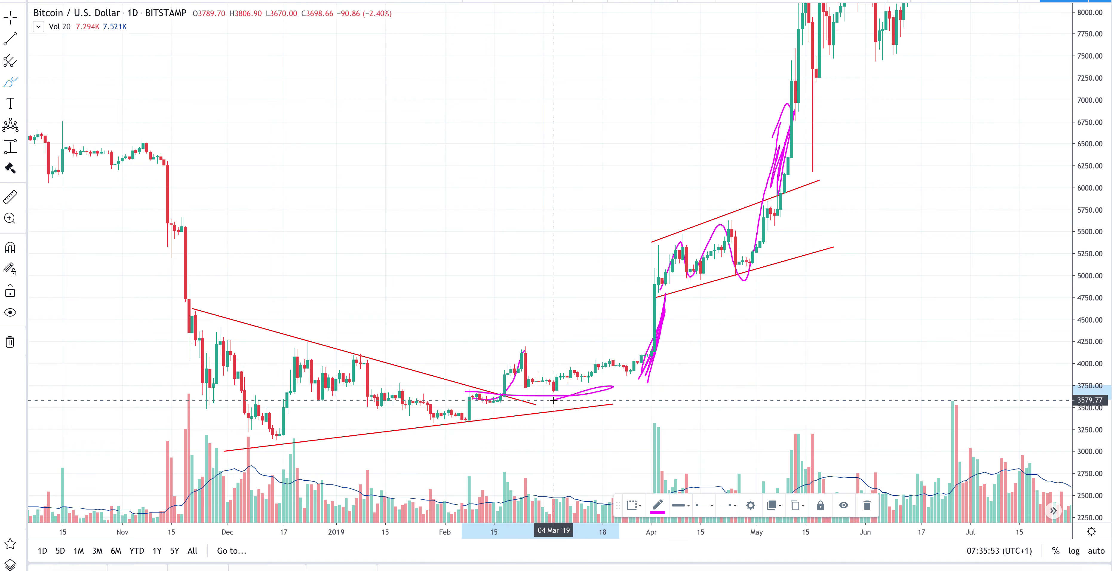
key("ctrl+z")
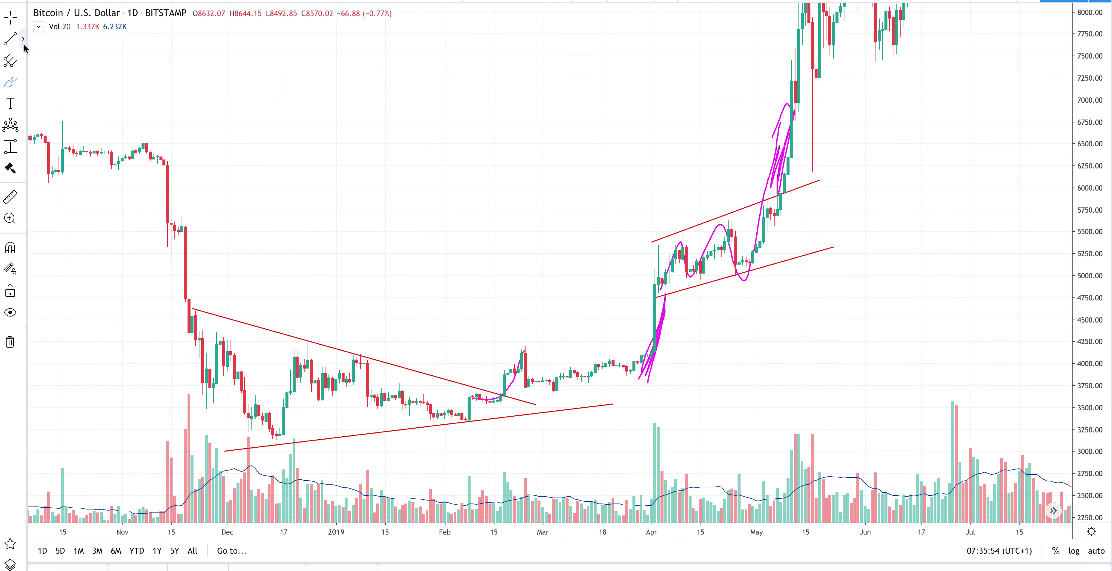
Place a horizontal ray starting at 18 November 2018 at about 3695.
left_click(23, 40)
left_click(65, 107)
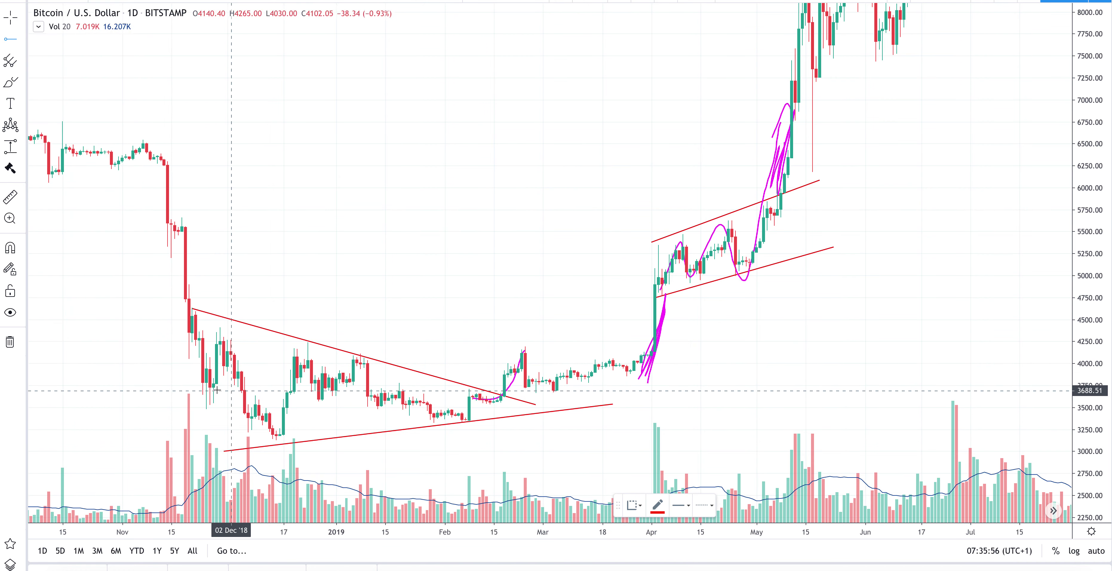
left_click(182, 390)
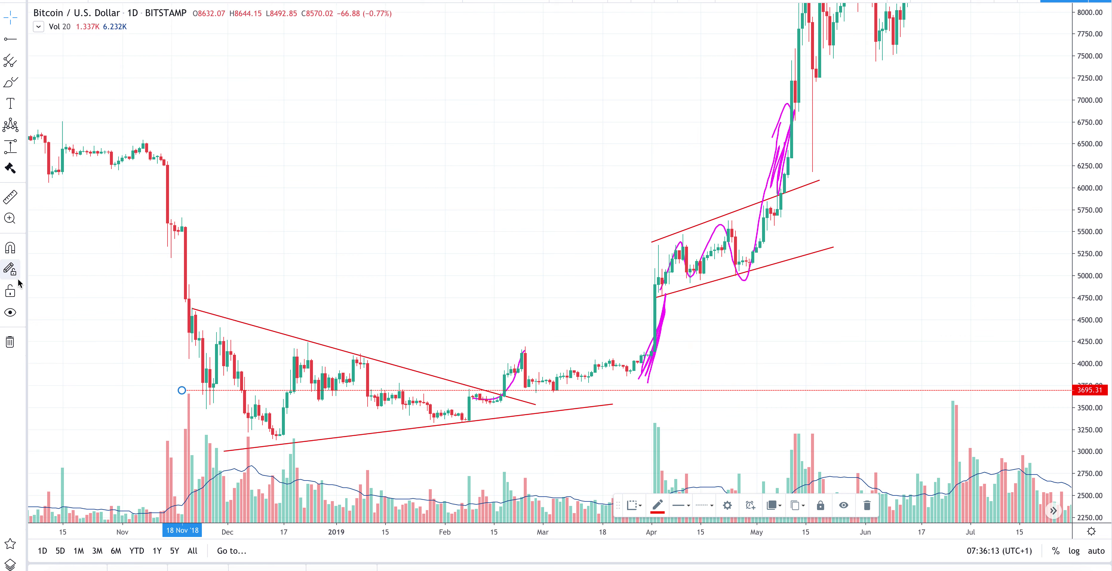
Remove all drawings from the chart.
left_click(11, 342)
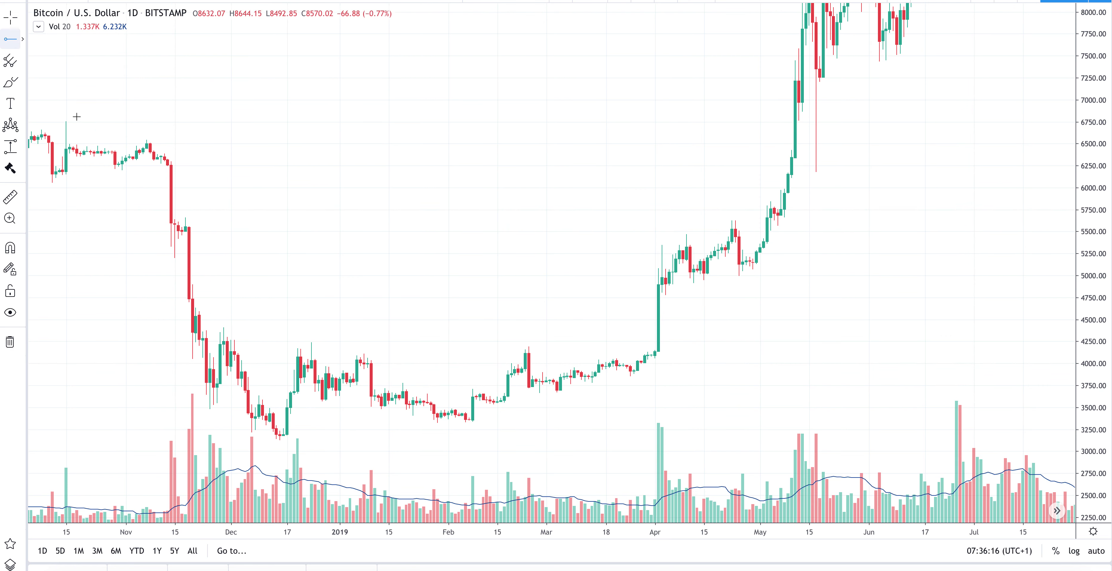
Add a horizontal ray from 1 December 2018 at about 4117 and a rising trend line from about 3070 to 3892 in May 2019.
left_click(288, 331)
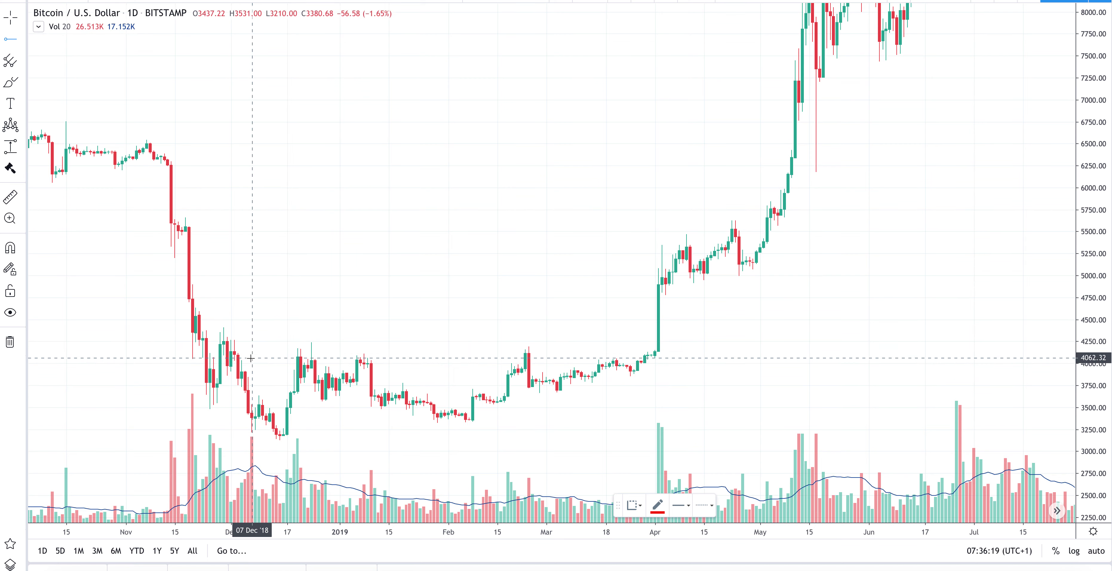
left_click(231, 353)
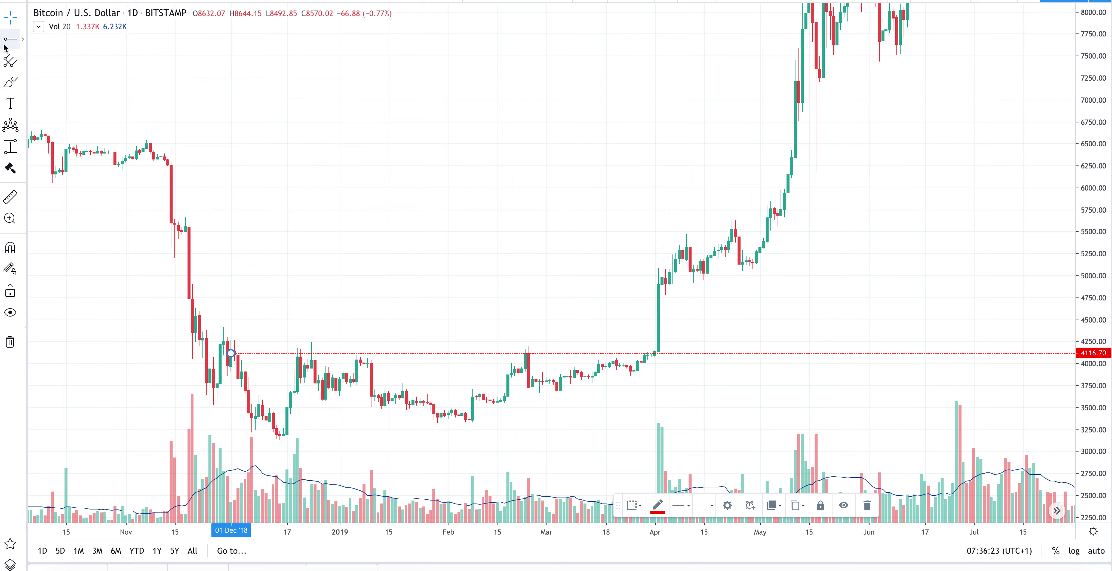
left_click(22, 39)
left_click(56, 38)
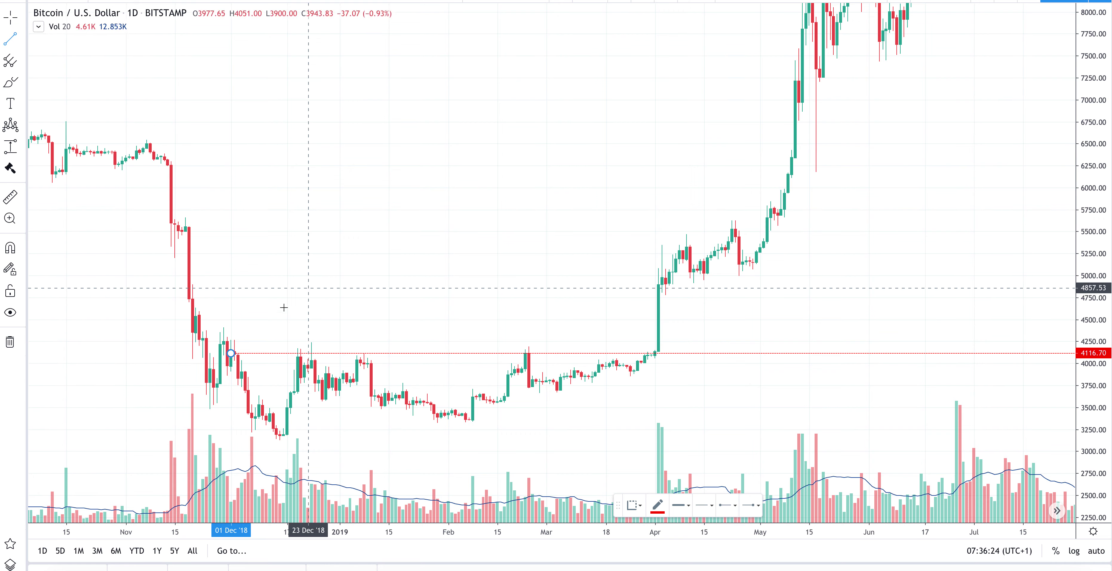
left_click(277, 445)
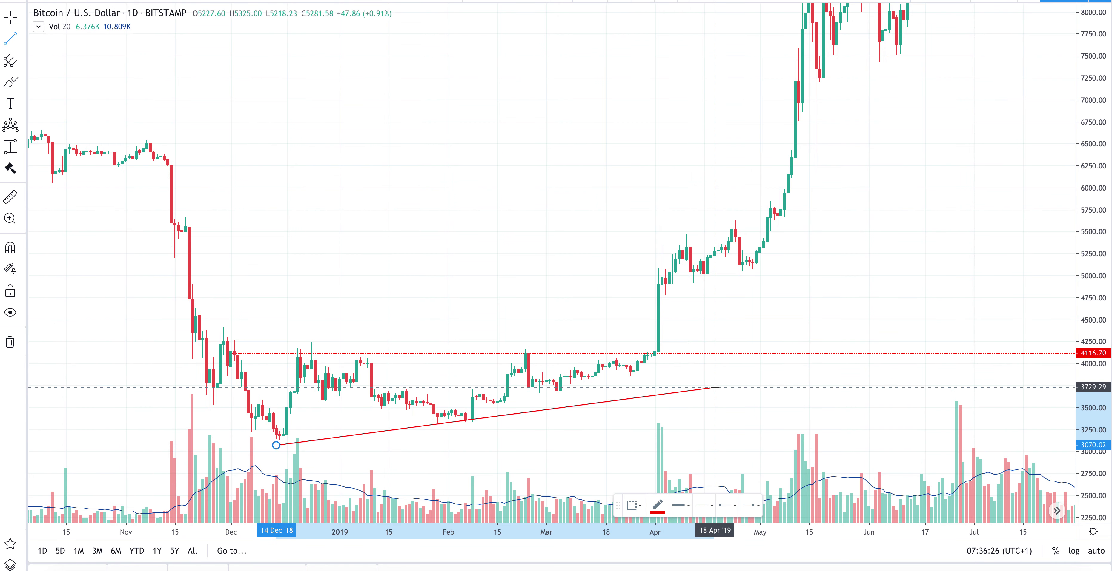
left_click(845, 373)
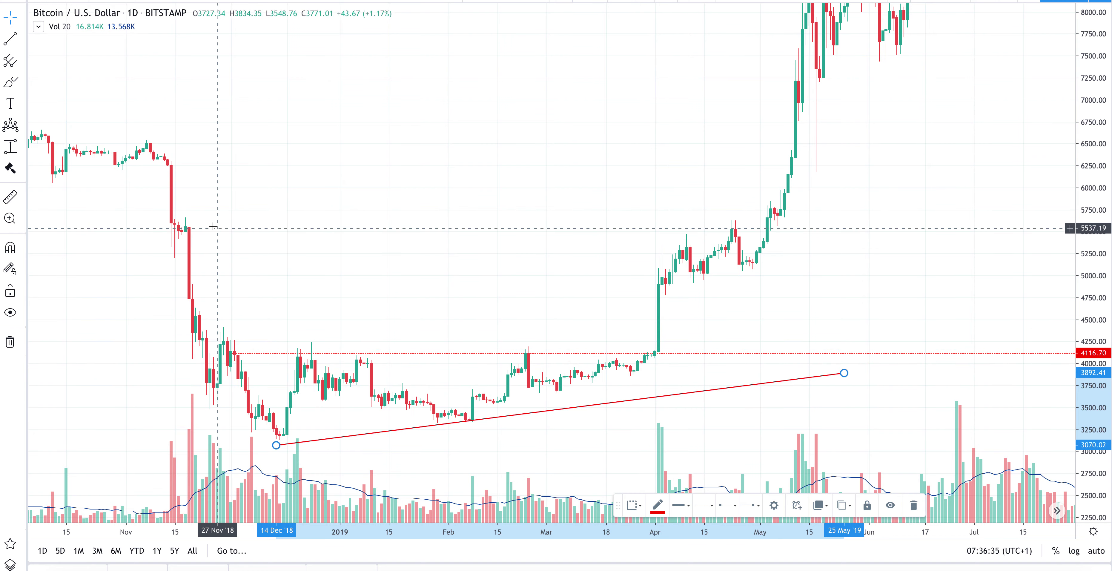
Brush an upward breakout arrow through the horizontal ray at the start of April 2019.
left_click(11, 82)
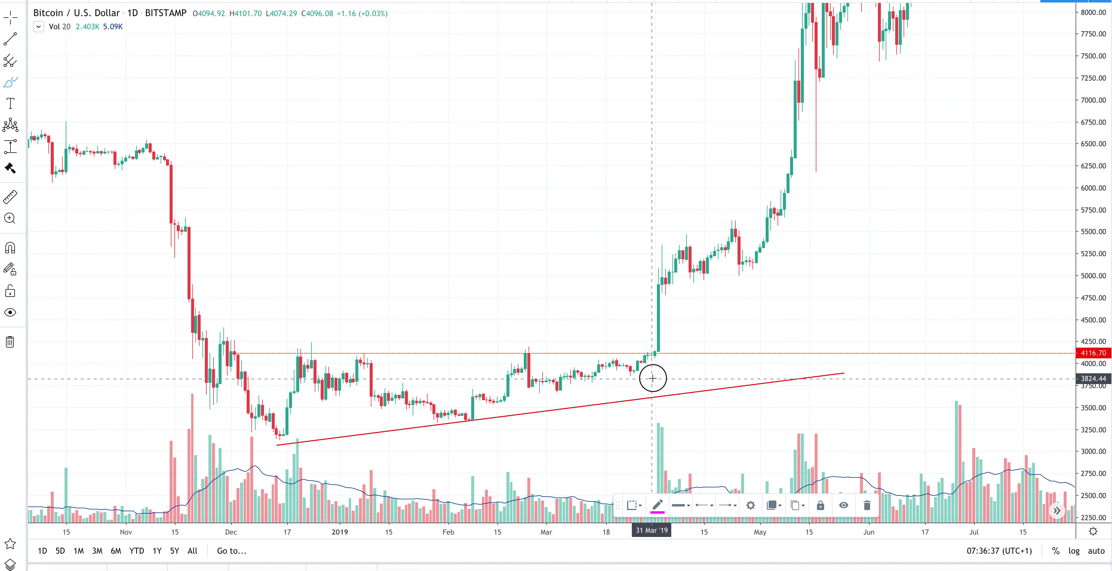
mouse_move(652, 377)
left_mouse_down()
mouse_move(669, 329)
mouse_move(679, 341)
left_mouse_up()
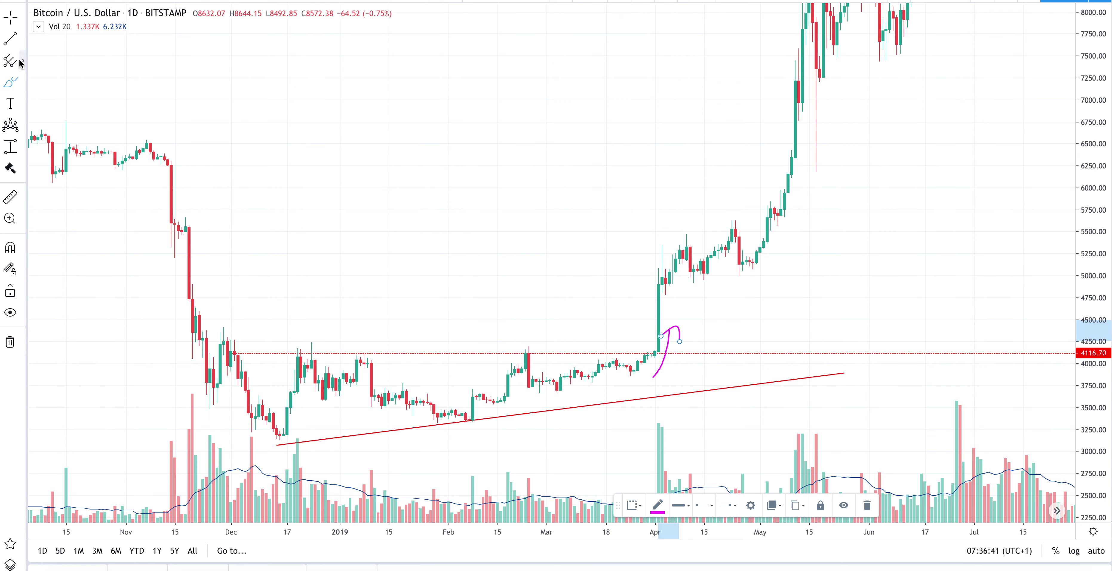
Draw a triangle with corners at 27 November 2018 near 4144, 3 June 2019 near 4096 and 14 December 2018 near 2995.
left_click(23, 87)
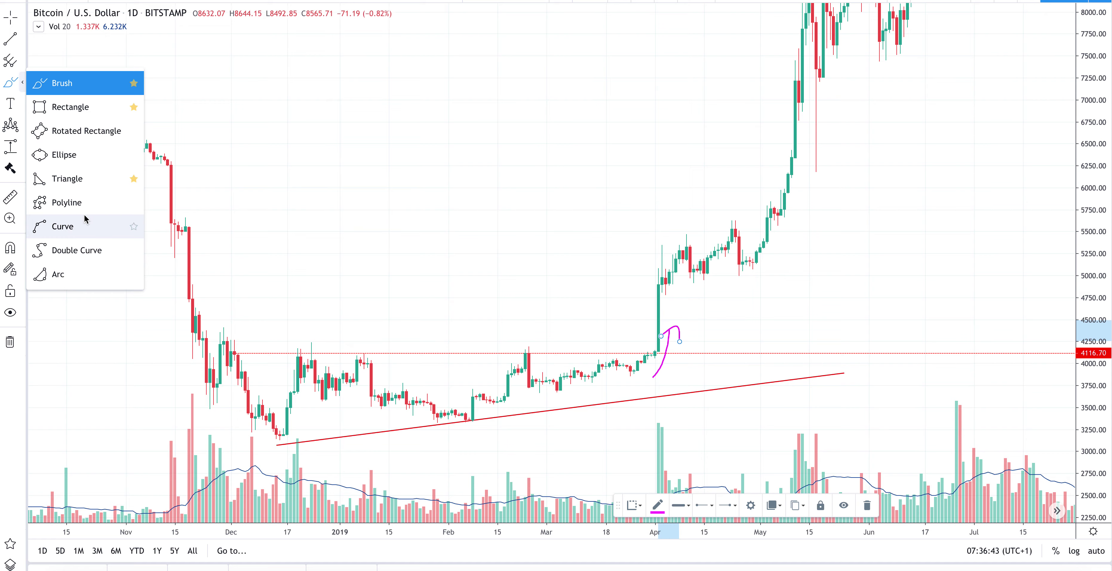
left_click(71, 182)
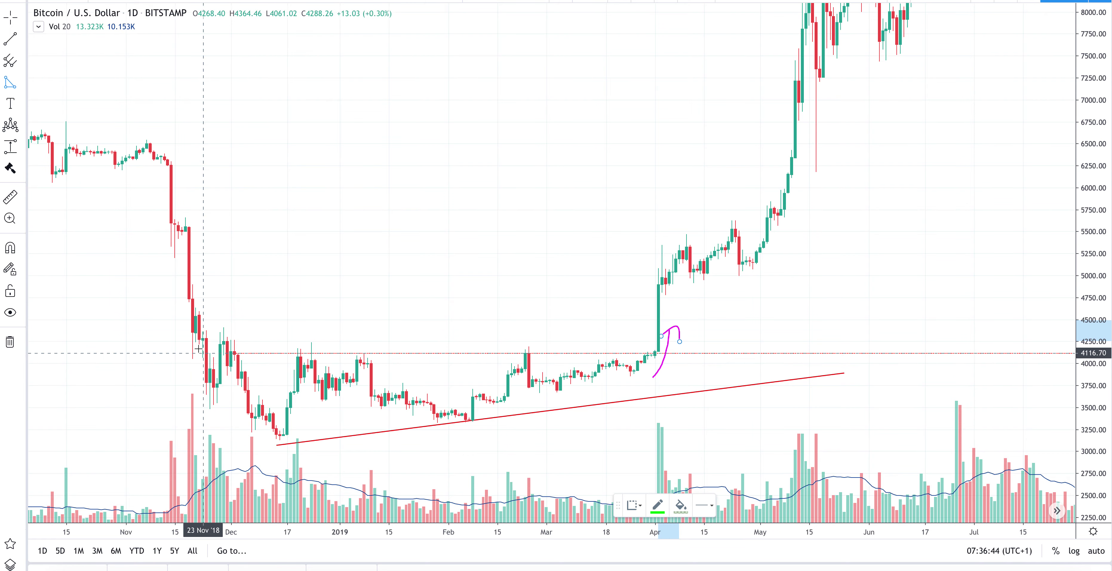
left_click(217, 350)
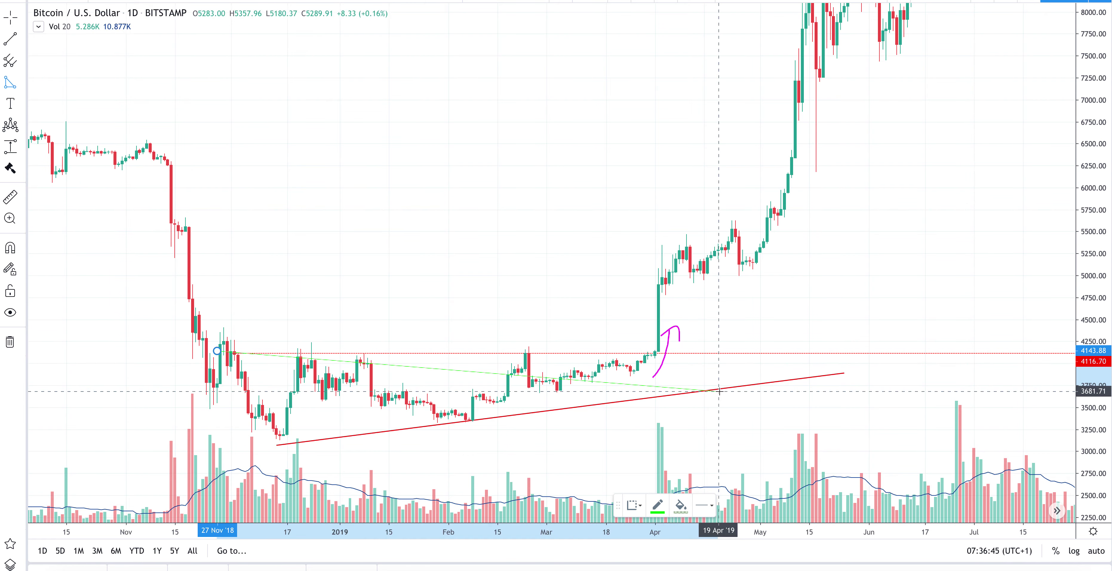
left_click(875, 354)
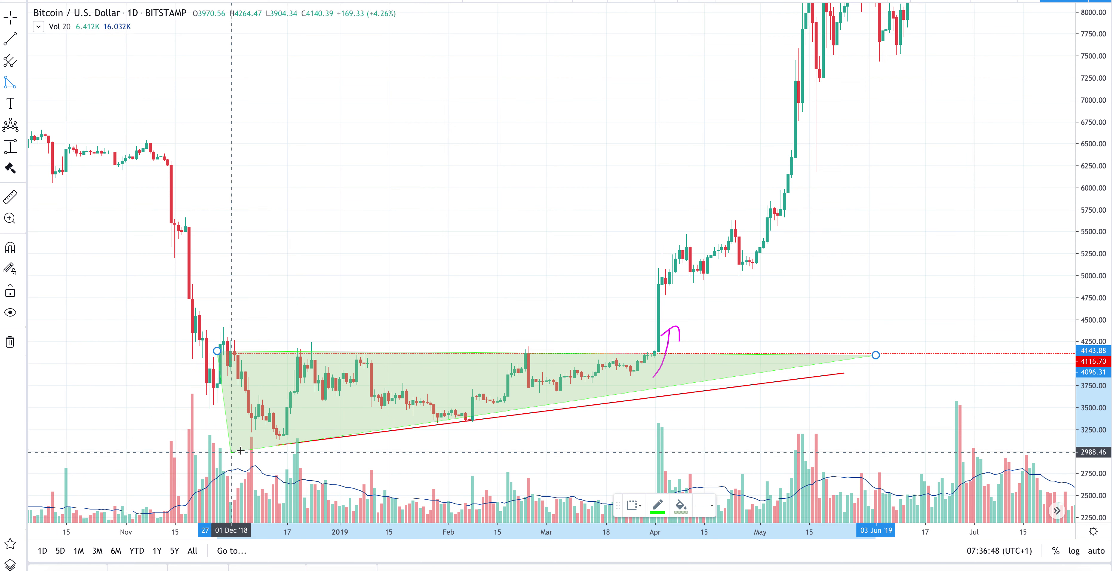
left_click(278, 452)
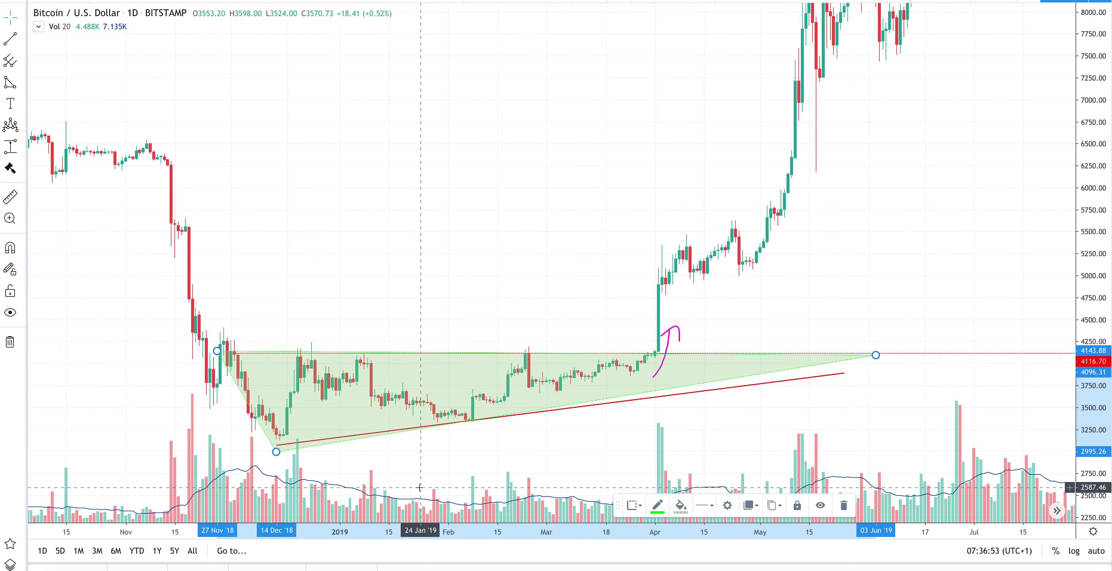
Draw a triangle over the 2018 decline from the December 2017 peak near 19449, with base corners near 5972 and 5998.
scroll(620, 368, "down", 5)
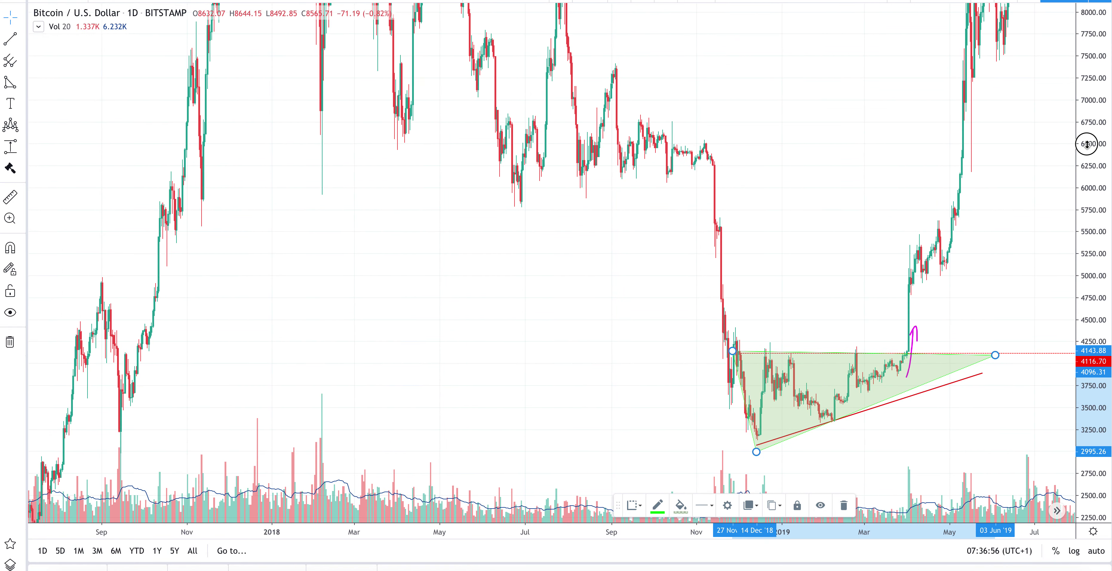
left_click_drag(1086, 144, 962, 361)
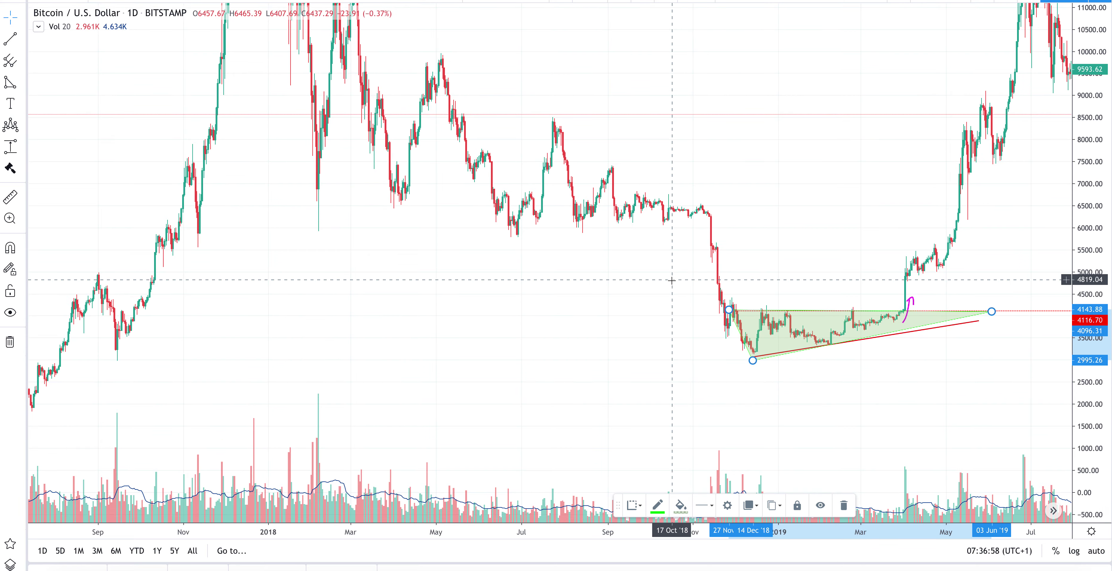
left_click_drag(1090, 163, 1089, 208)
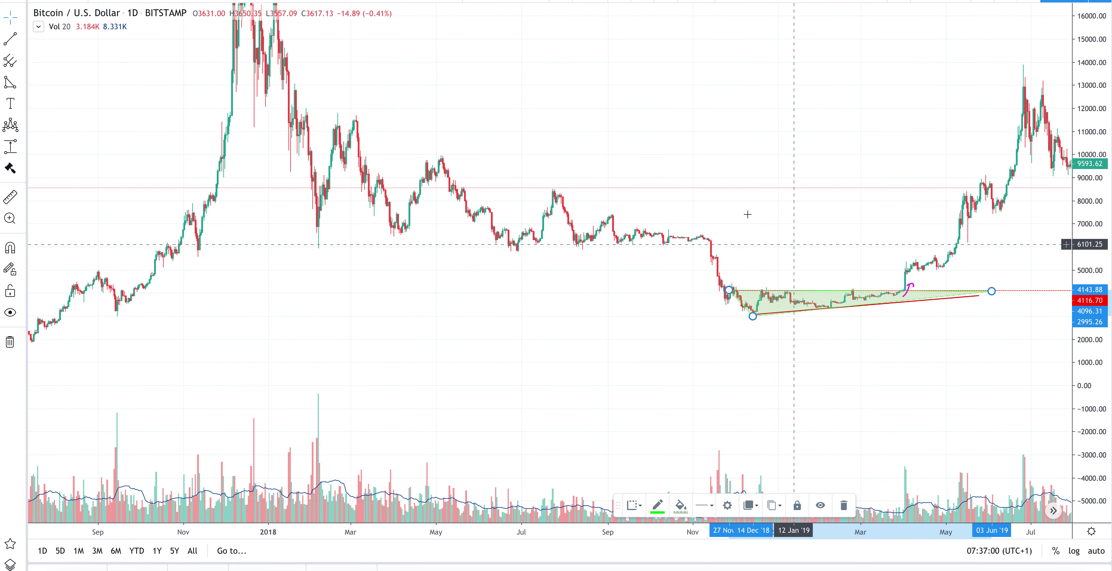
left_click_drag(734, 210, 746, 324)
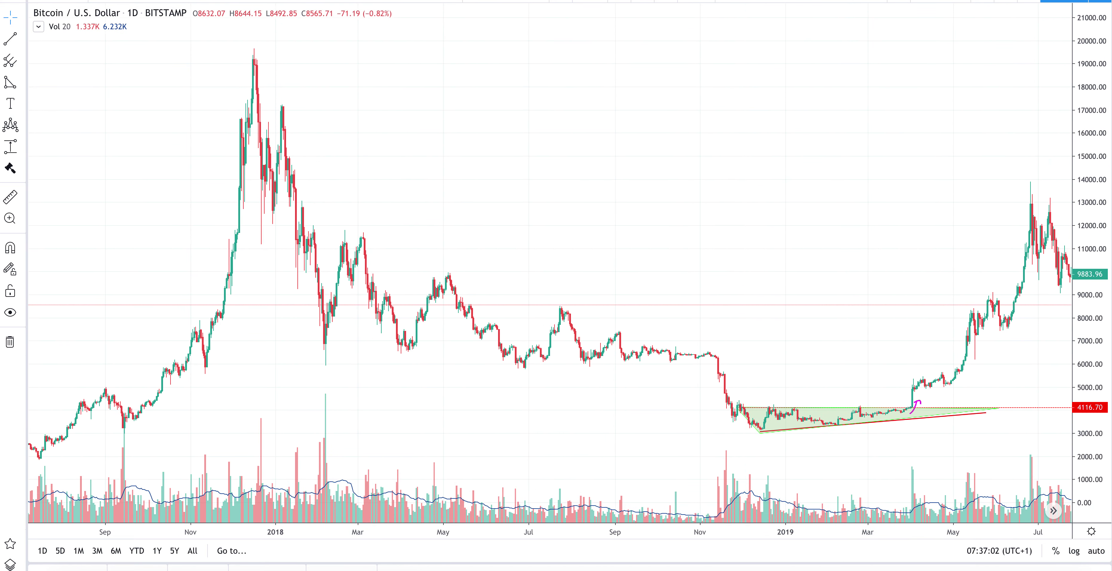
left_click(10, 83)
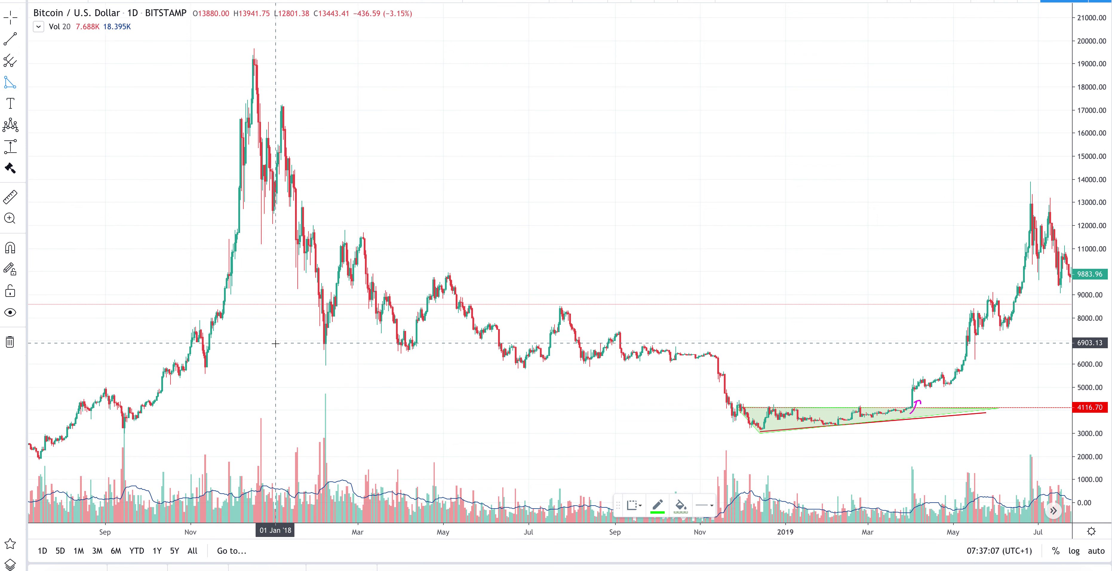
left_click(251, 53)
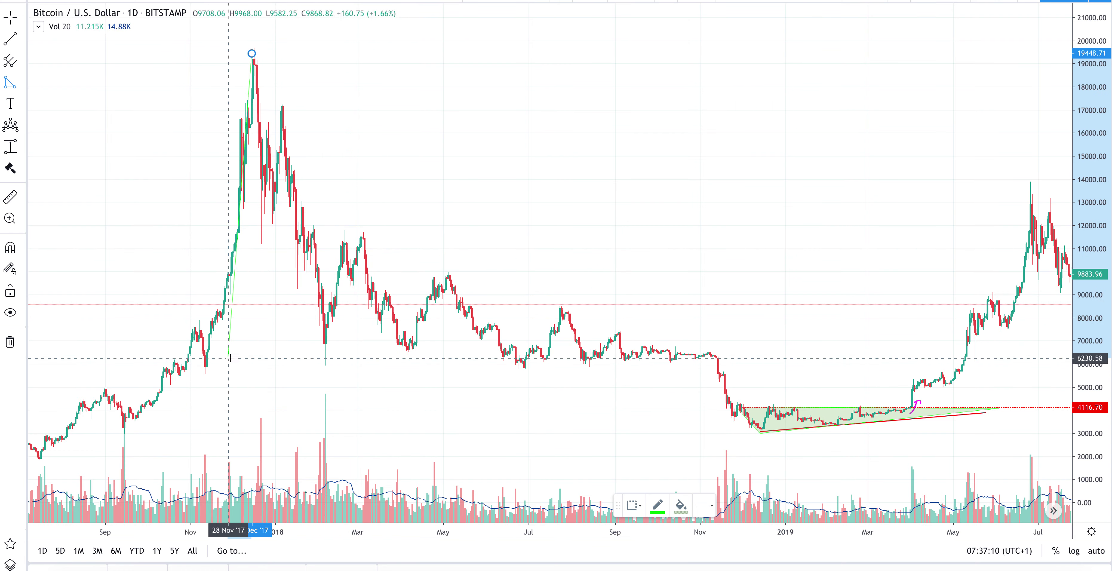
left_click(245, 364)
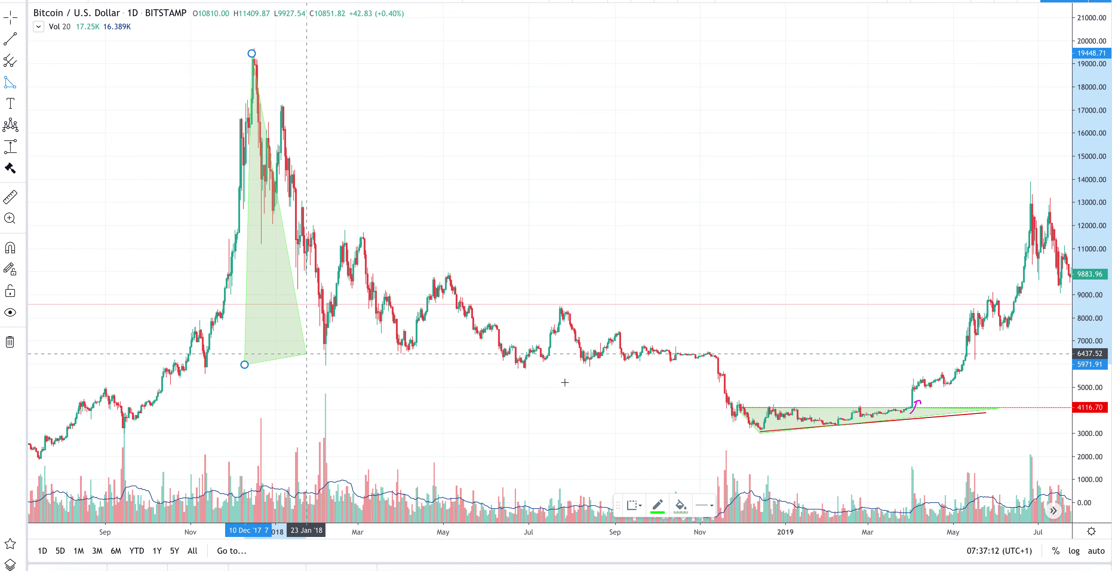
left_click(730, 364)
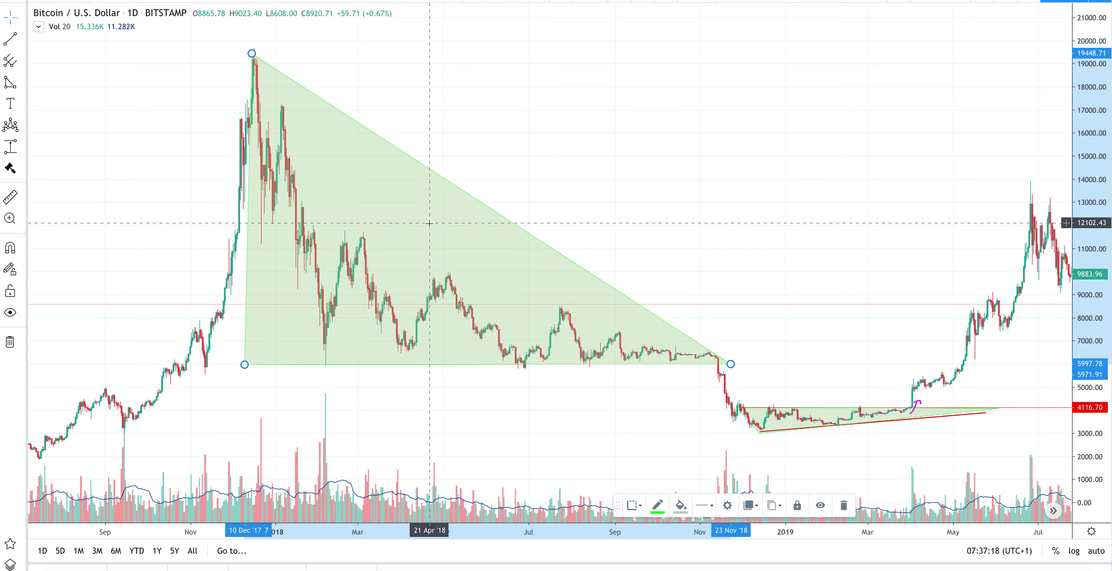
Reshape the 2018 triangle by moving its peak to 13 February 2018 near 11921 and its early base corner to 6 February near 5920.
left_click_drag(283, 103, 336, 227)
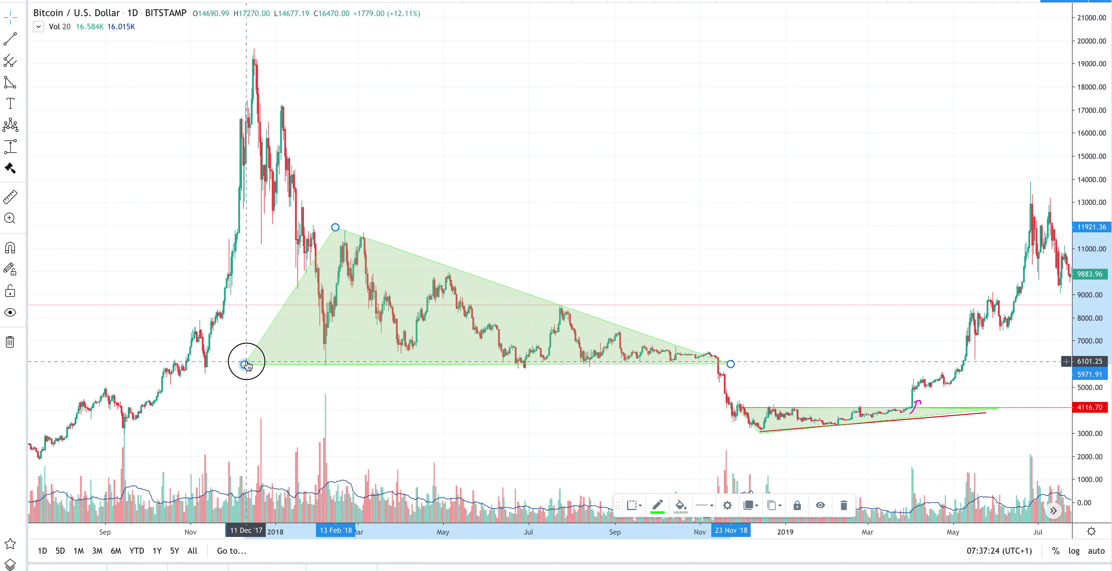
left_click_drag(245, 364, 326, 366)
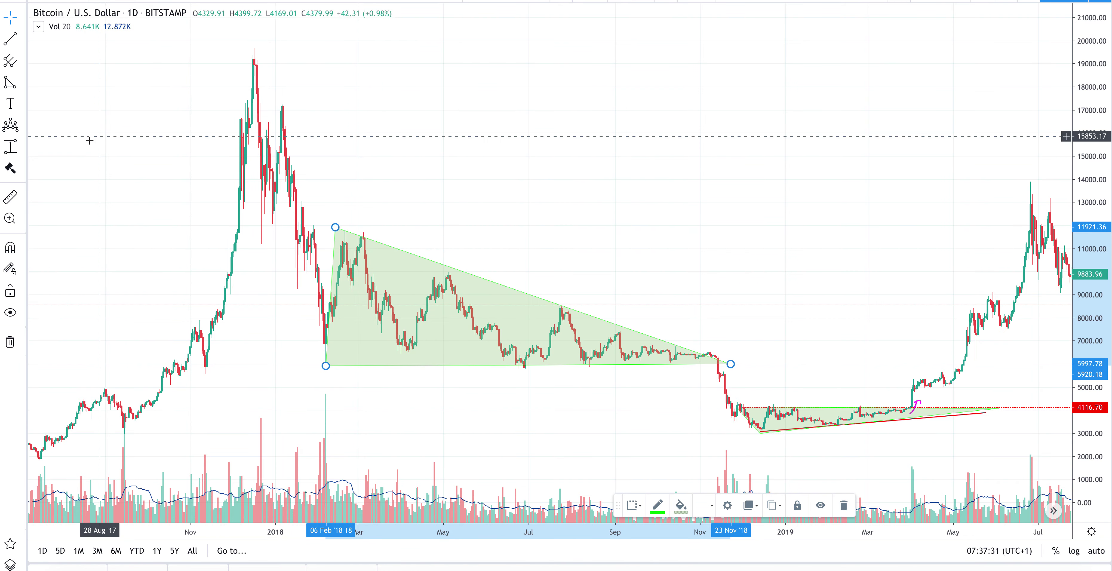
Recolour the 2018 descending triangle with a red border and a translucent red background.
double_click(391, 251)
left_click(551, 277)
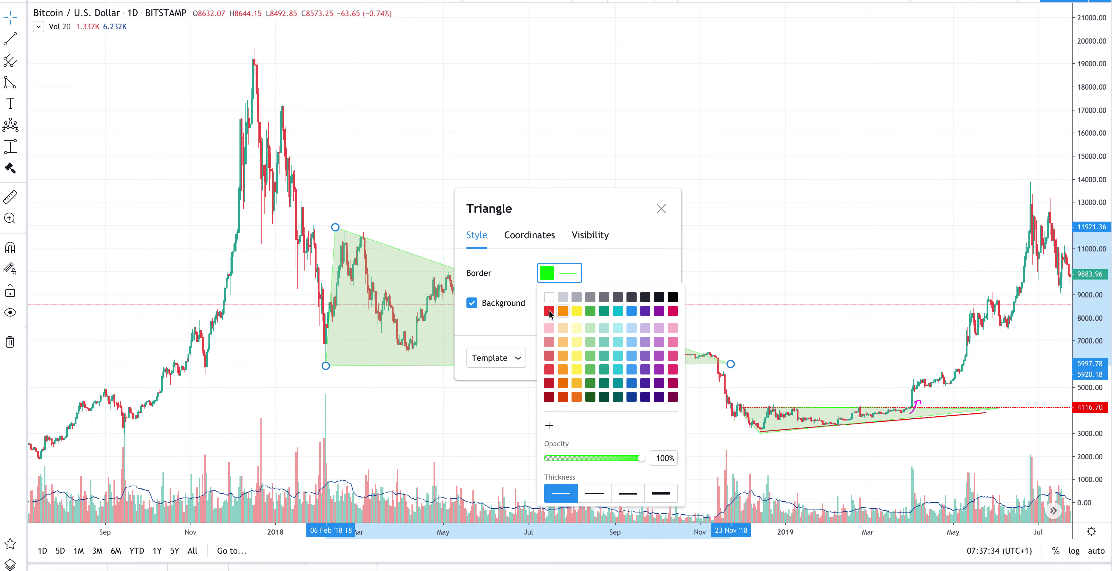
left_click(523, 304)
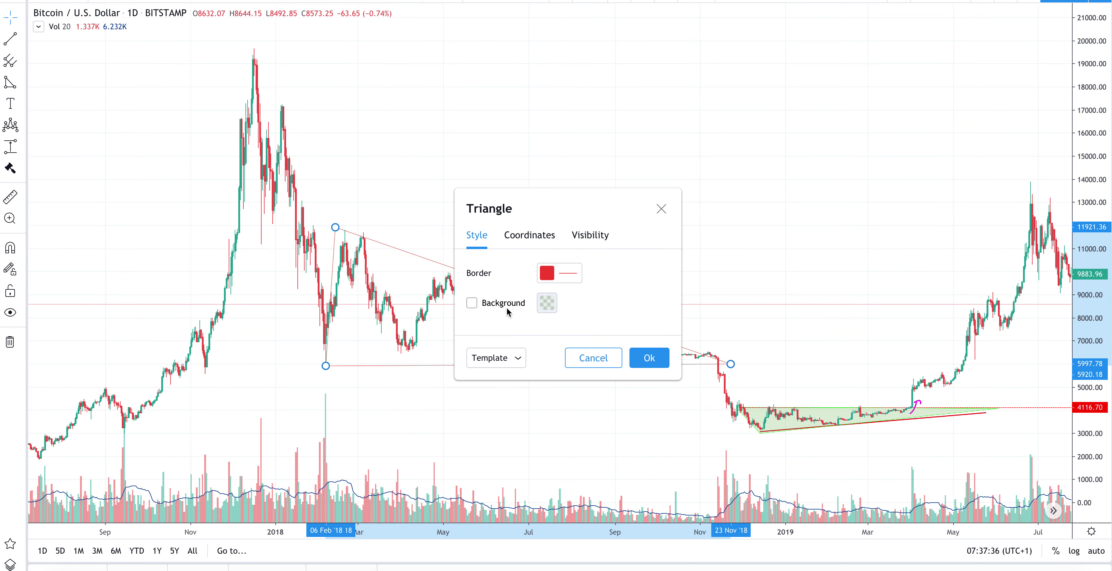
left_click(508, 310)
left_click(547, 303)
left_click(550, 341)
left_click(662, 268)
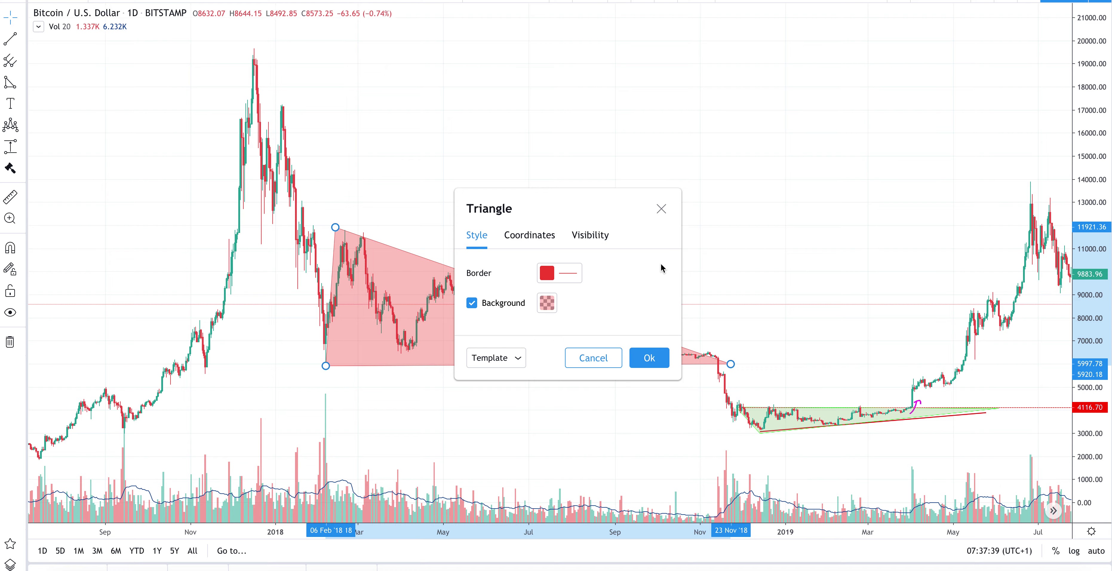
left_click(724, 313)
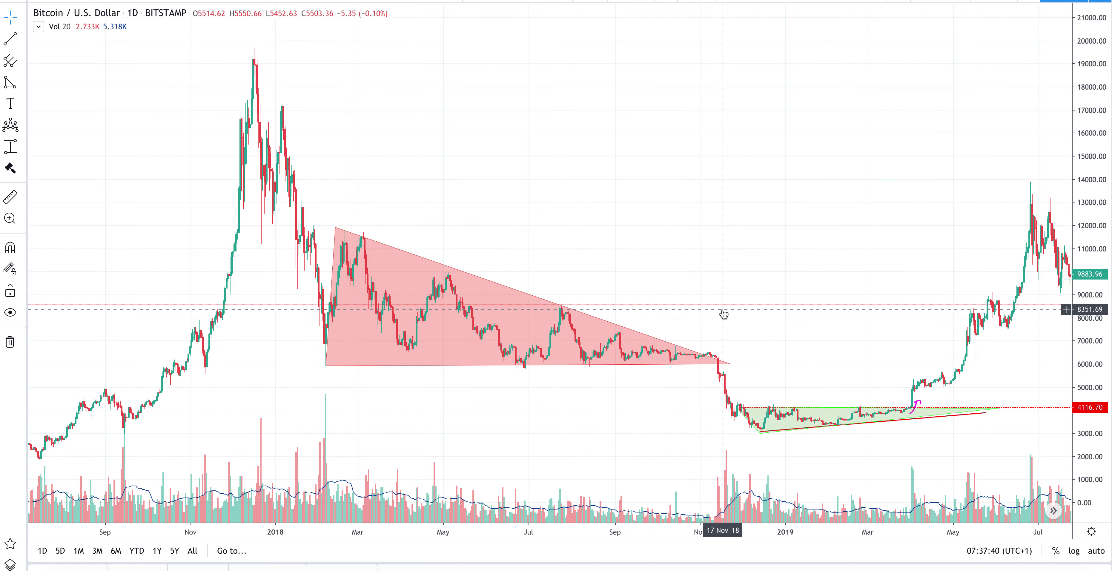
Draw a descending triangle from 18 June 2019 near 9386, peaking on 26 June near 14068 and ending 9 October near 9386.
scroll(712, 302, "right", 6)
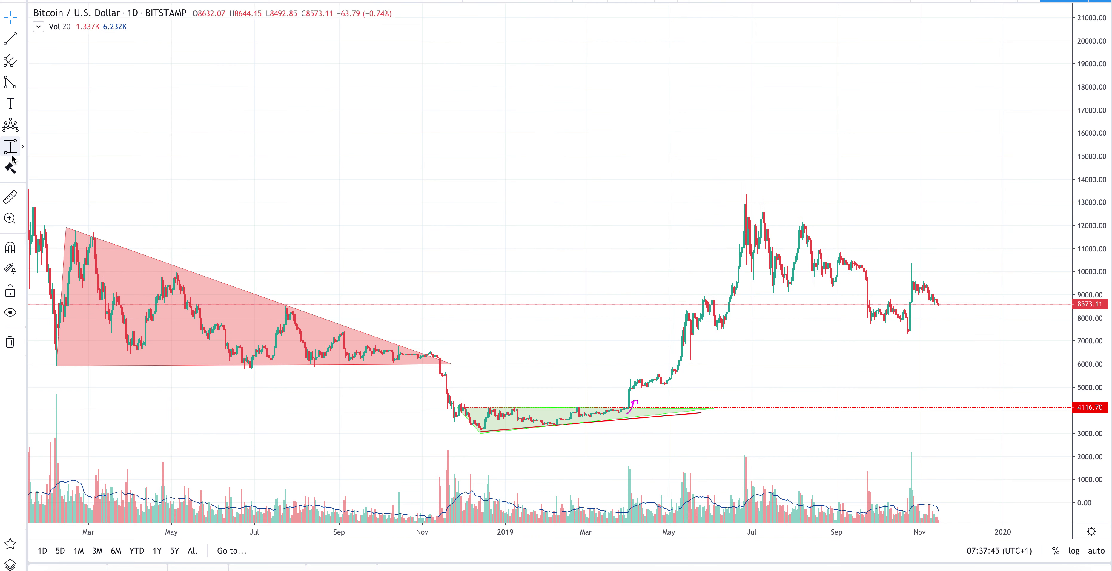
left_click(11, 83)
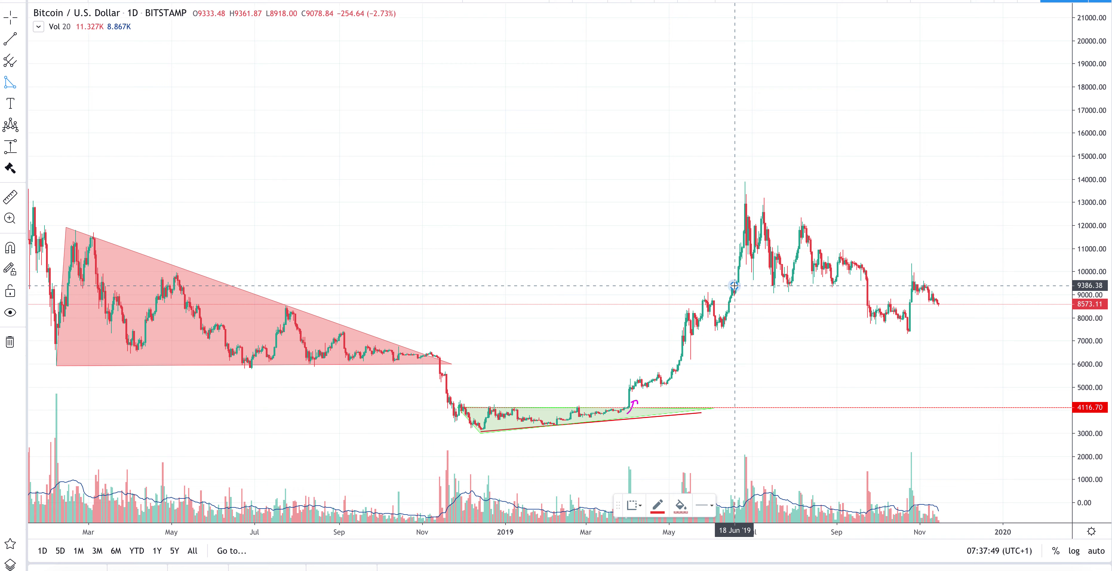
left_click(744, 178)
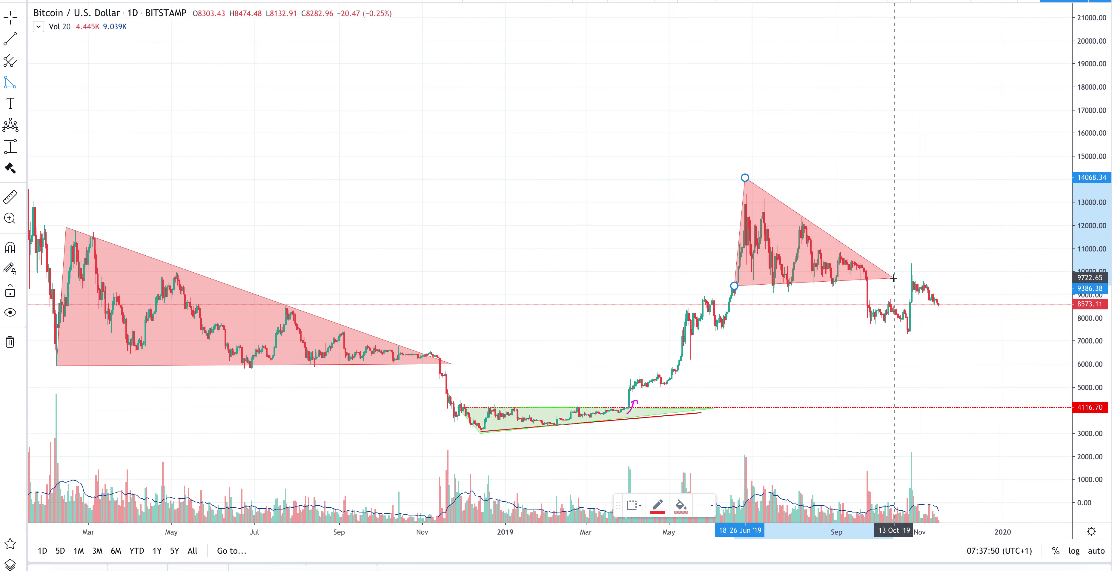
left_click(889, 285)
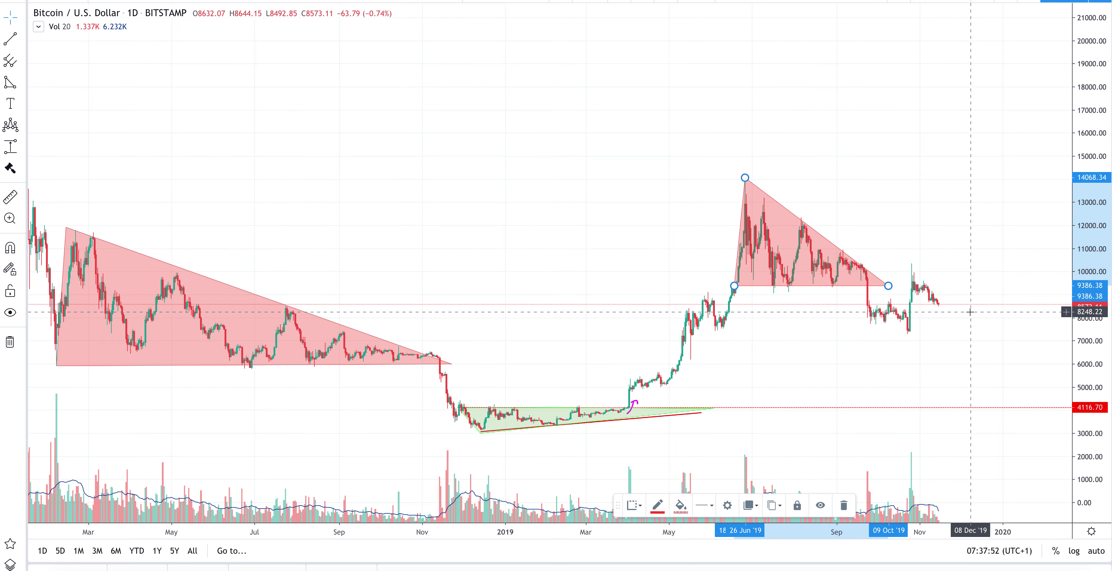
Examine the ascending and descending triangles and the price moves following them across the 2018 and 2019 chart.
scroll(933, 350, "up", 3)
scroll(933, 350, "up", 2)
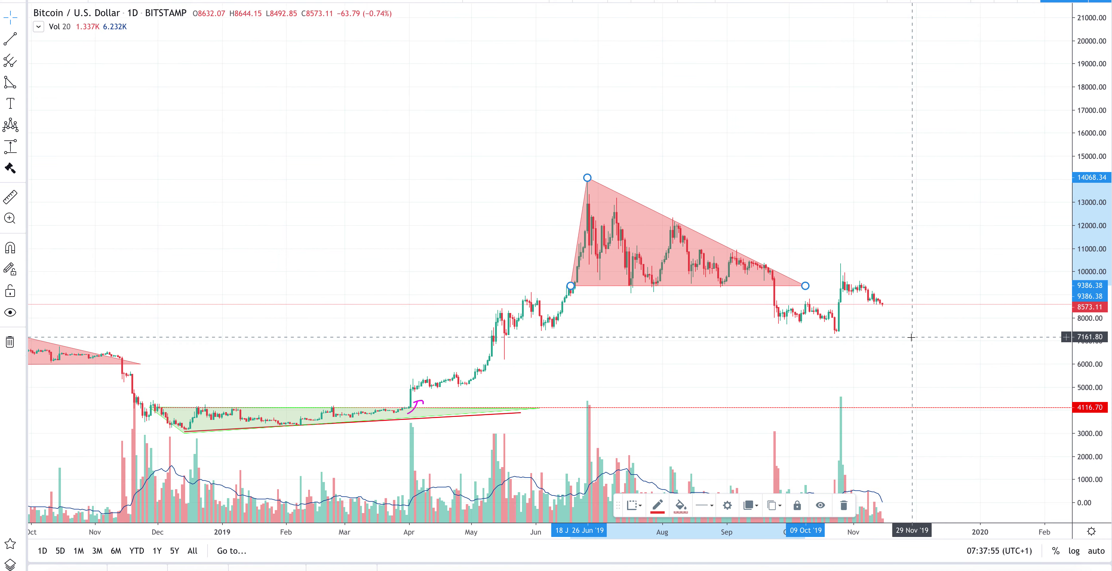
scroll(912, 337, "up", 2)
scroll(912, 337, "down", 5)
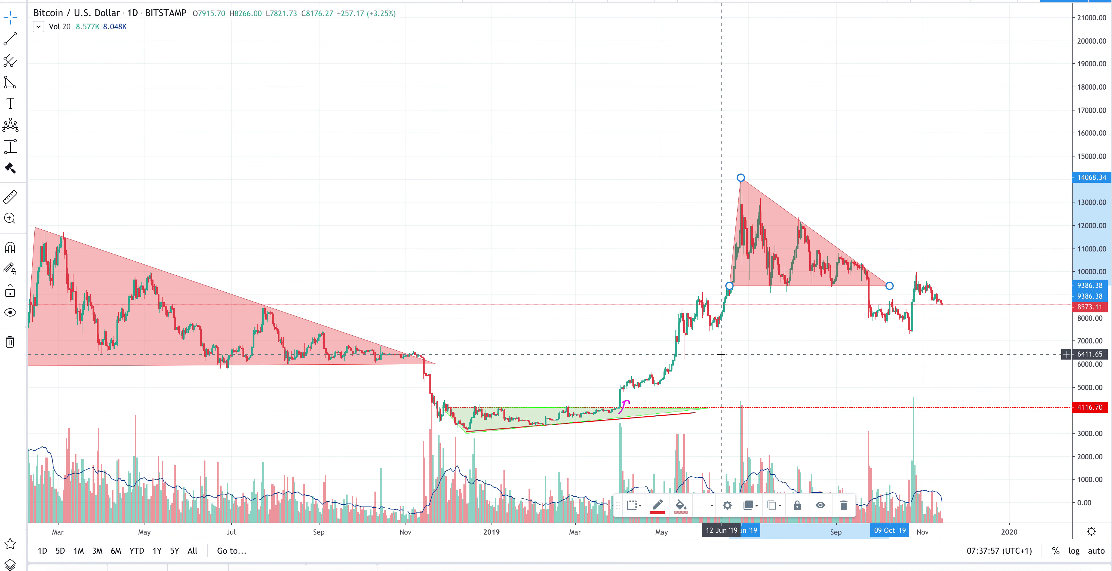
scroll(721, 354, "down", 2)
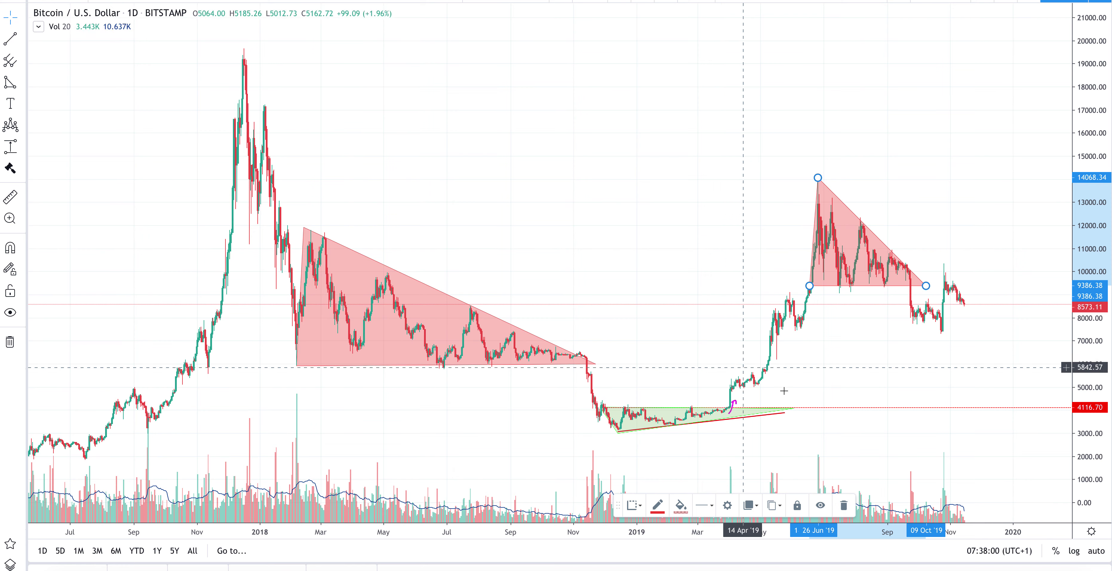
scroll(725, 318, "up", 2)
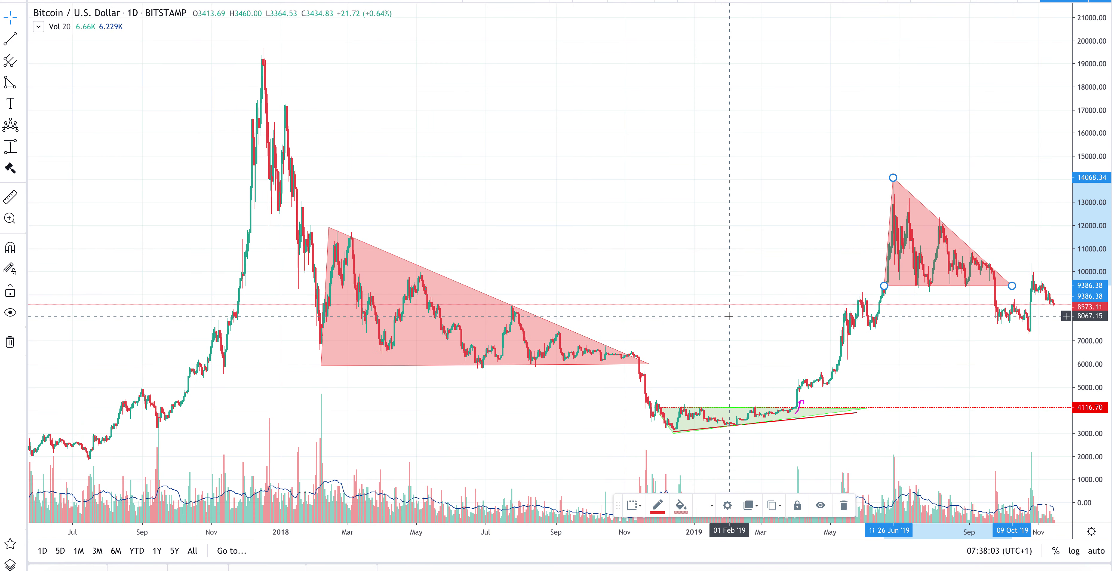
scroll(729, 320, "up", 3)
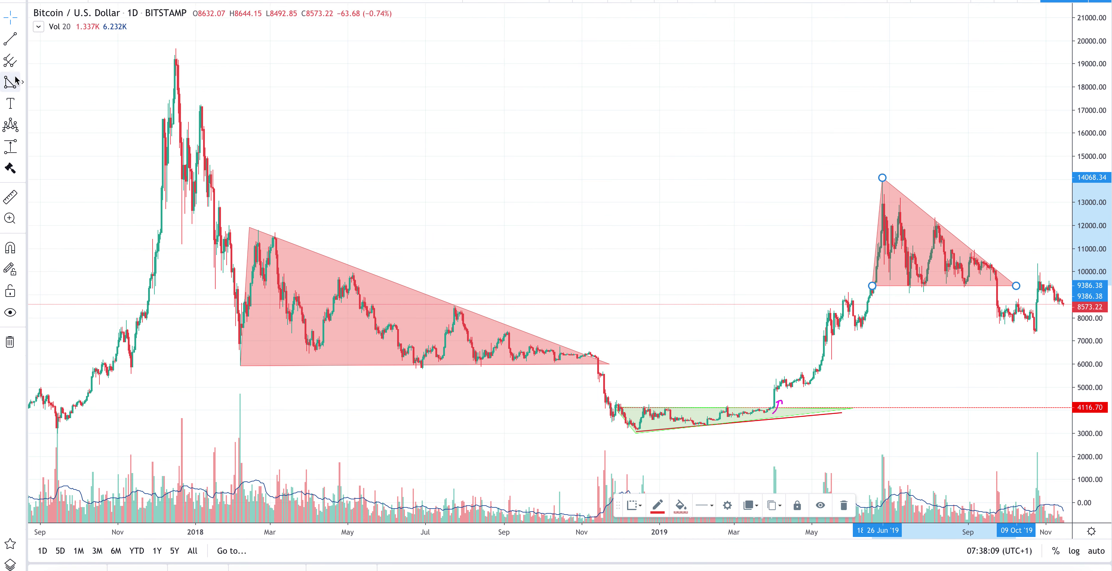
Brush downward arrows at the breakdowns from both descending triangles, in mid-November 2018 and late September 2019.
left_click(22, 83)
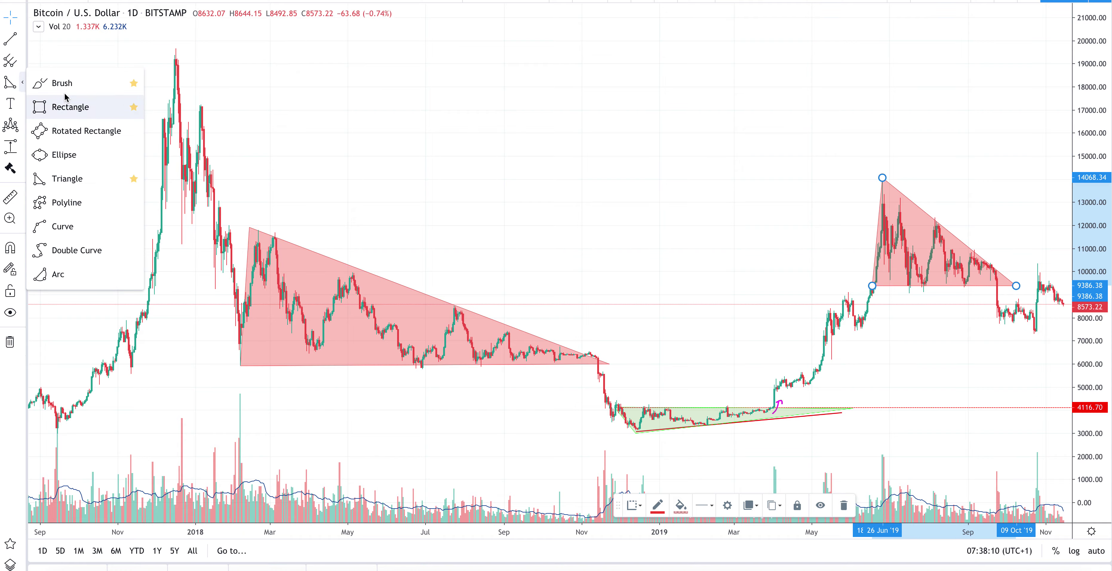
left_click(56, 82)
scroll(398, 251, "up", 3)
scroll(431, 272, "up", 3)
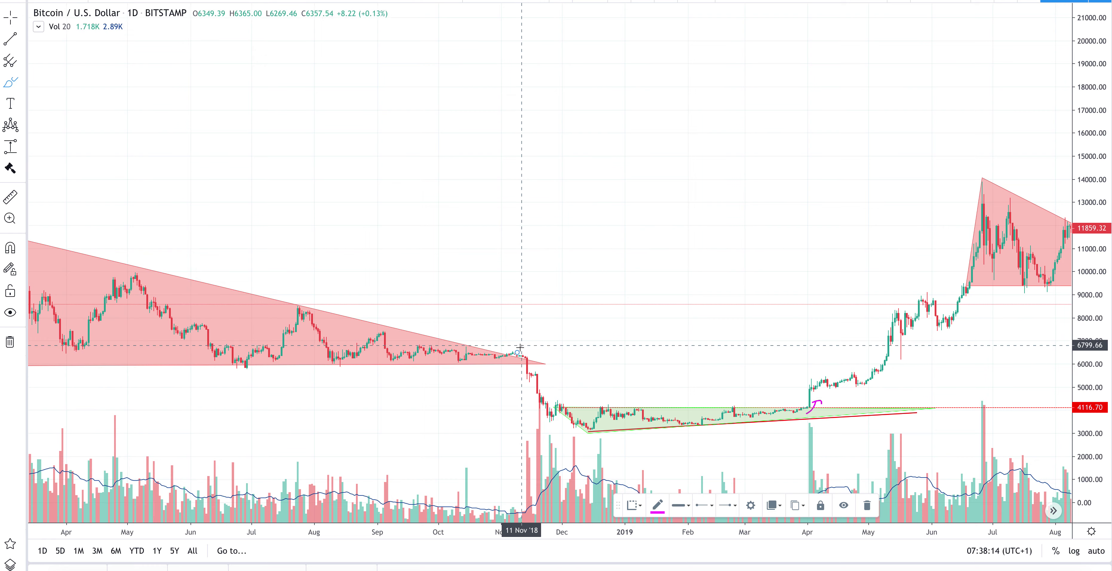
mouse_move(521, 346)
left_mouse_down()
mouse_move(541, 389)
mouse_move(548, 378)
left_mouse_up()
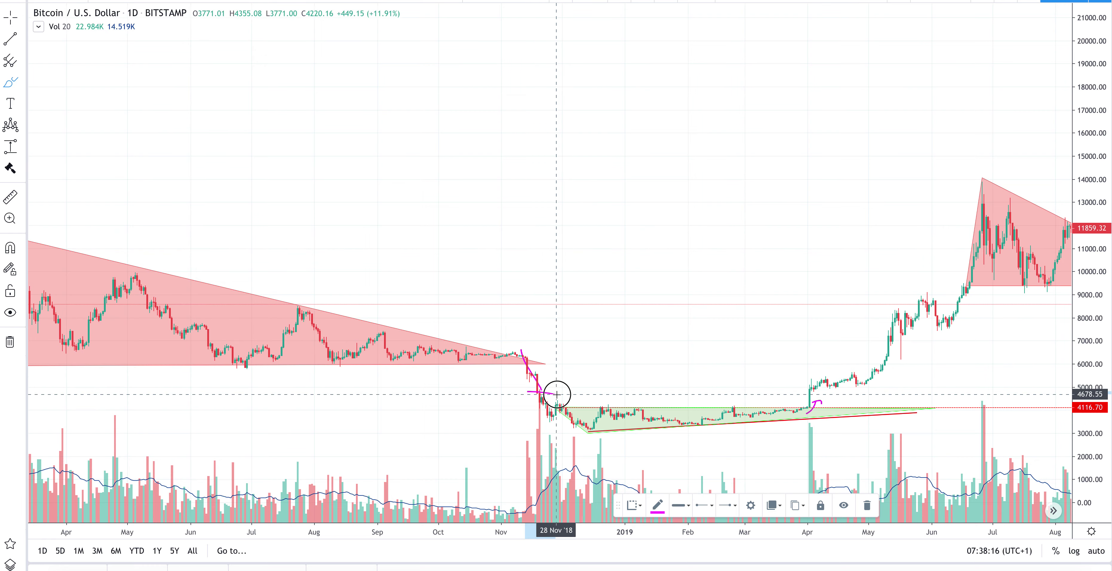
scroll(859, 319, "right", 5)
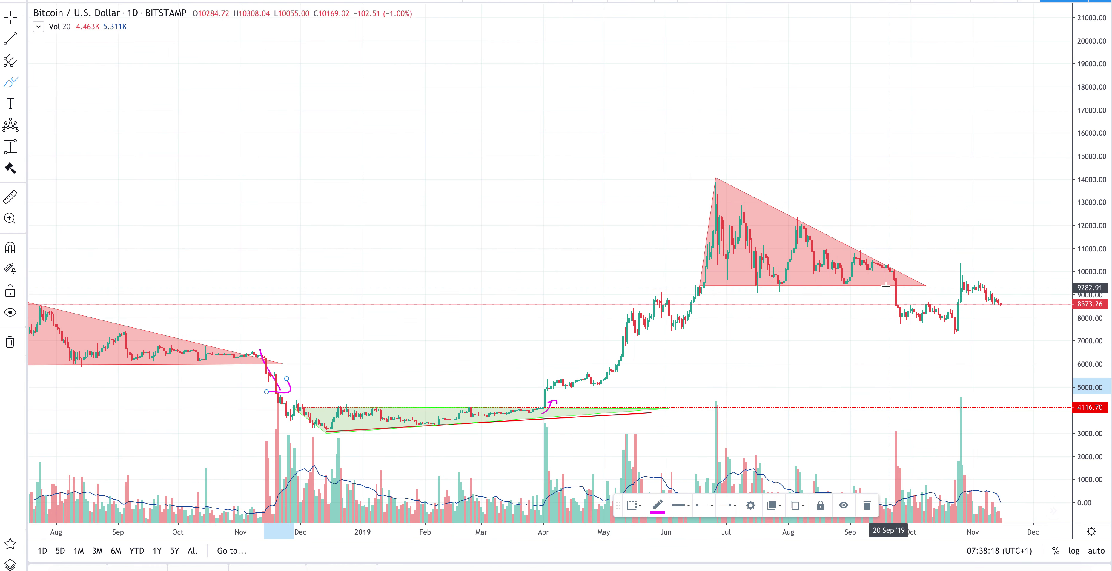
mouse_move(886, 286)
left_mouse_down()
mouse_move(898, 333)
mouse_move(882, 328)
left_mouse_up()
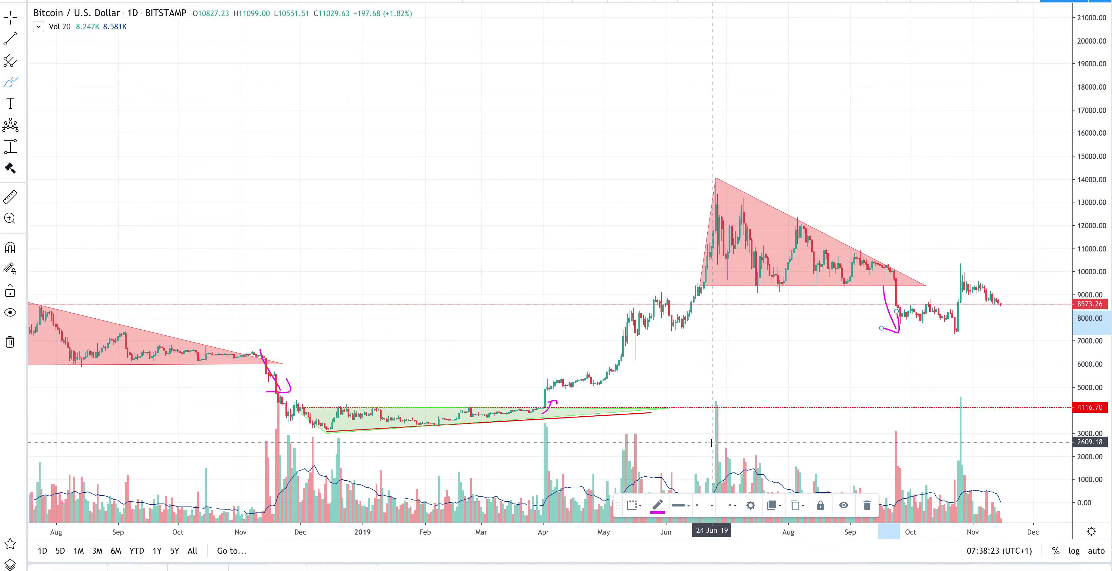
Brush a loop around the September 2019 candles along the upper edge of the 2019 descending triangle.
scroll(959, 280, "right", 3)
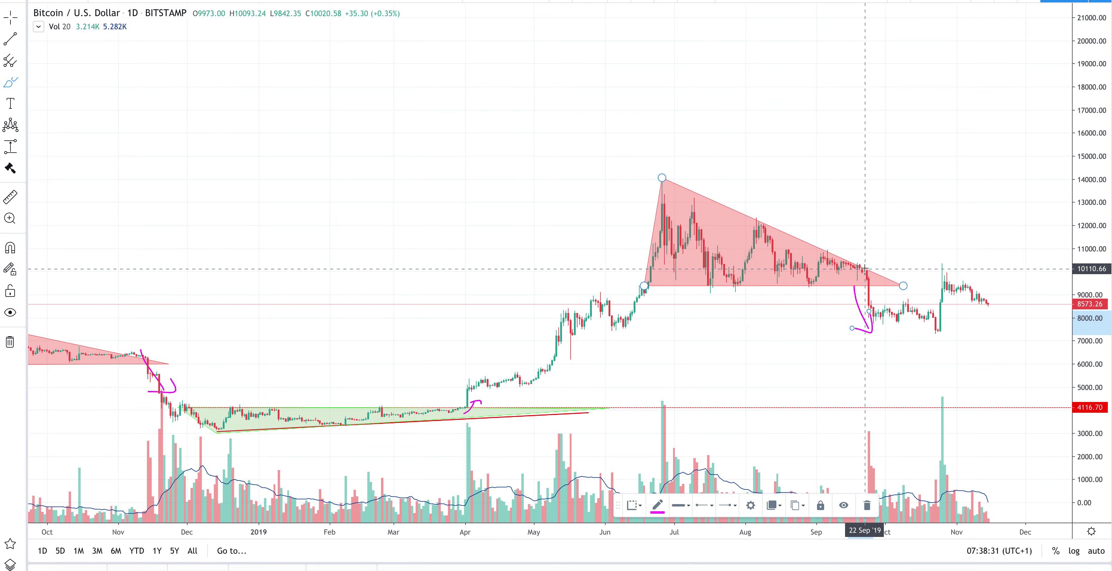
left_click(832, 253)
mouse_move(831, 254)
left_mouse_down()
mouse_move(869, 264)
mouse_move(829, 265)
left_mouse_up()
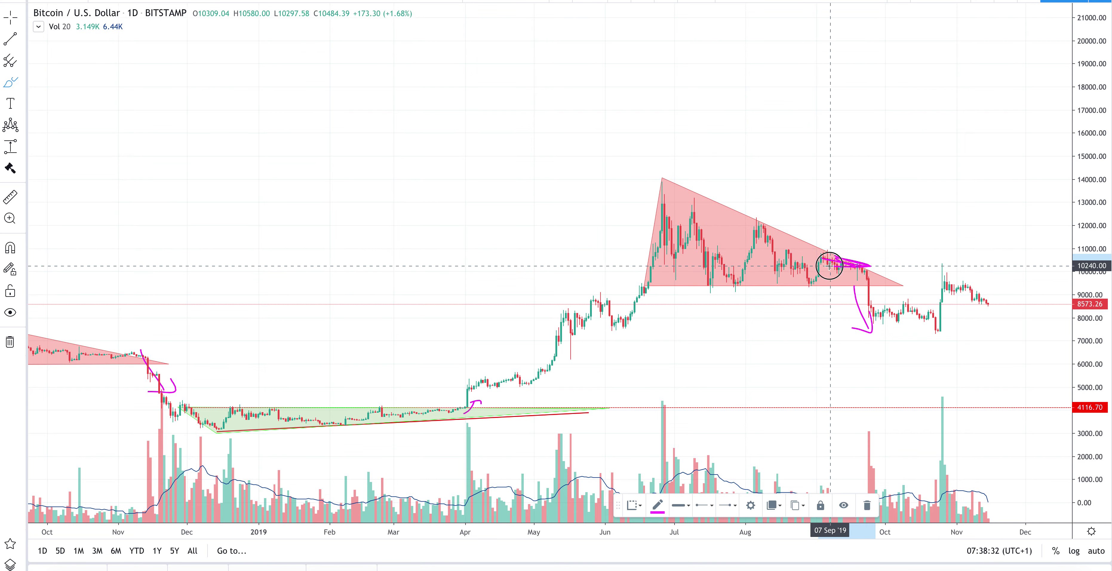
Brush marks on the 2018 triangle's upper edge at the late July, early September and early November highs.
scroll(869, 266, "left", 10)
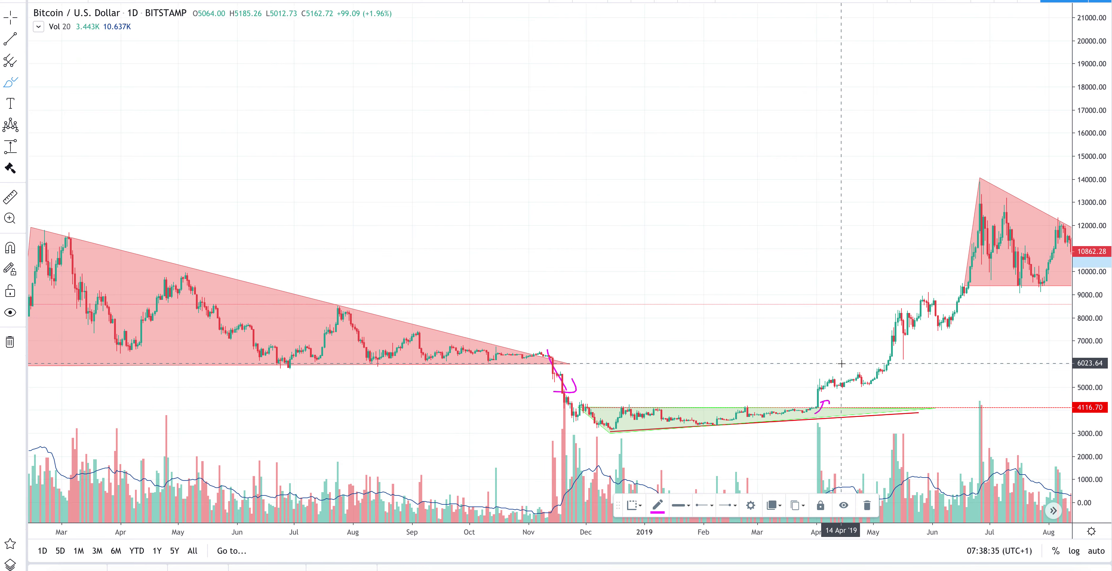
scroll(475, 302, "left", 7)
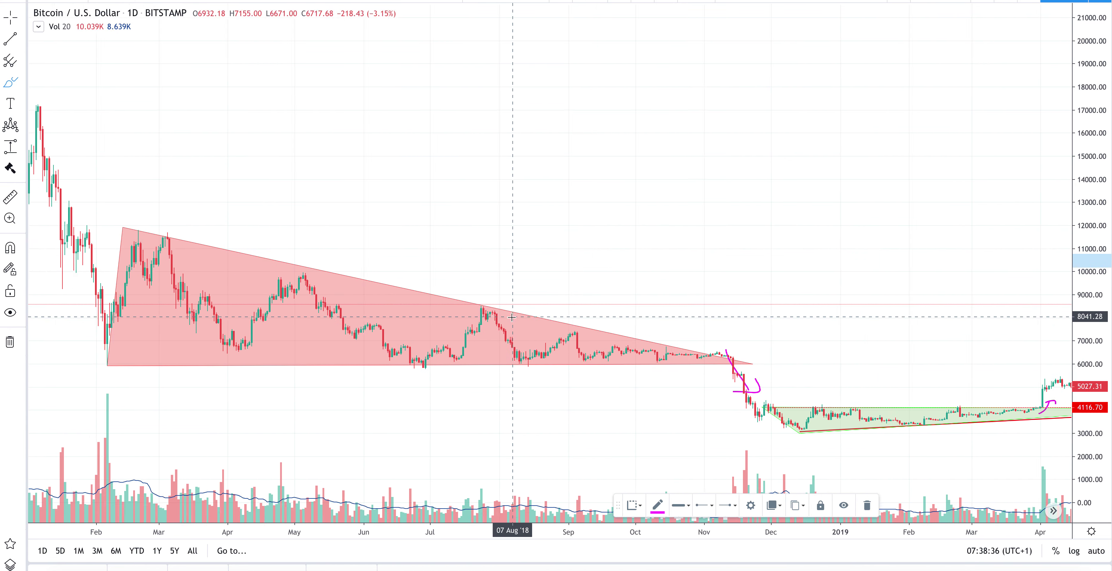
mouse_move(512, 312)
left_mouse_down()
mouse_move(554, 314)
mouse_move(532, 302)
left_mouse_up()
mouse_move(631, 330)
left_mouse_down()
mouse_move(580, 321)
mouse_move(624, 330)
left_mouse_up()
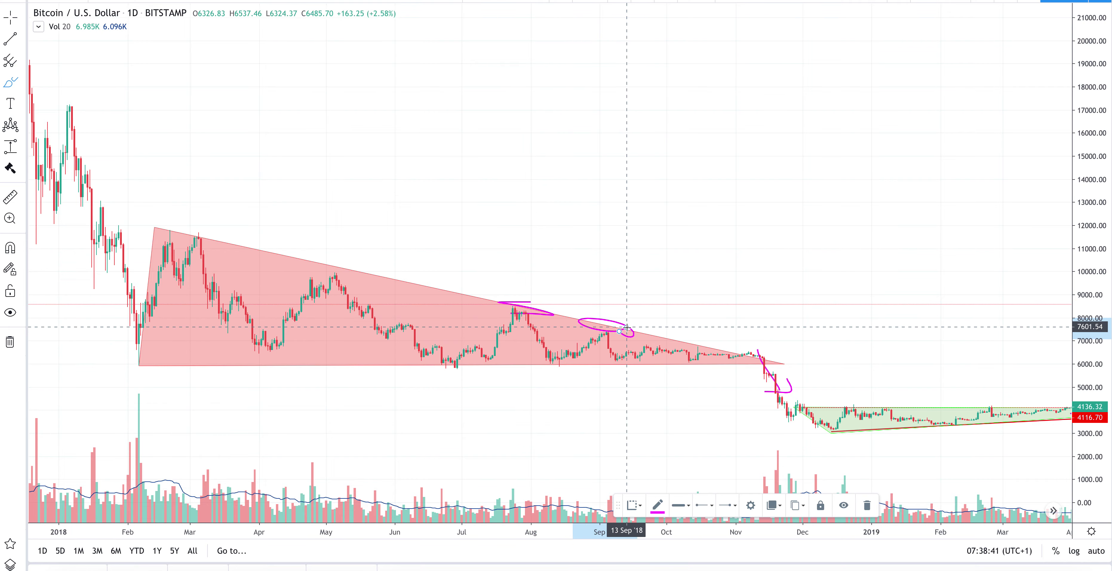
left_click_drag(702, 347, 767, 354)
scroll(993, 432, "up", 3)
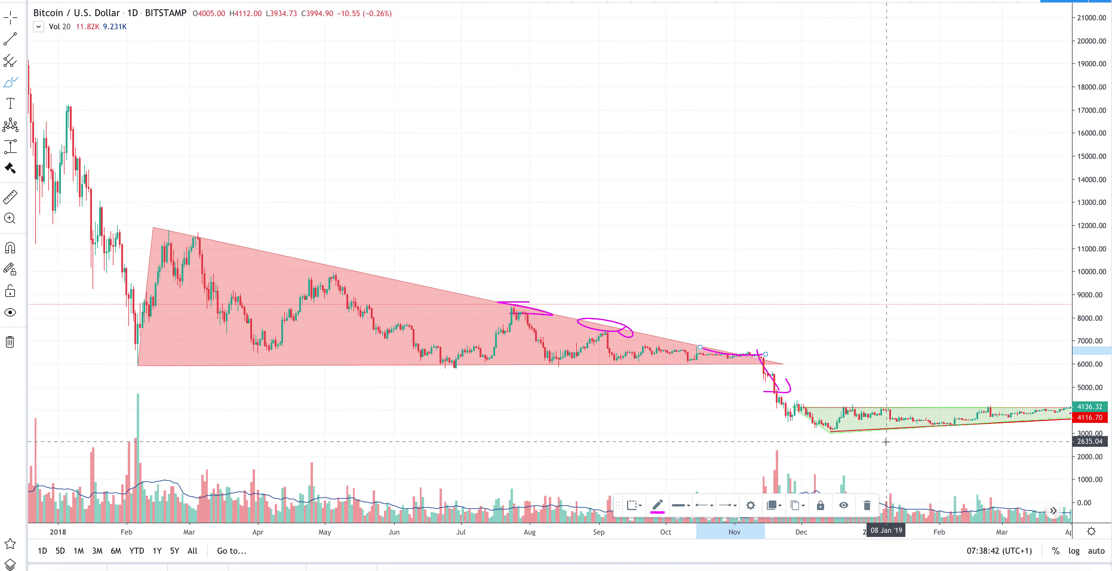
Set the price scale to automatic and brush a flat mark over the early February 2019 candles in the ascending triangle.
left_click_drag(1079, 460, 1080, 415)
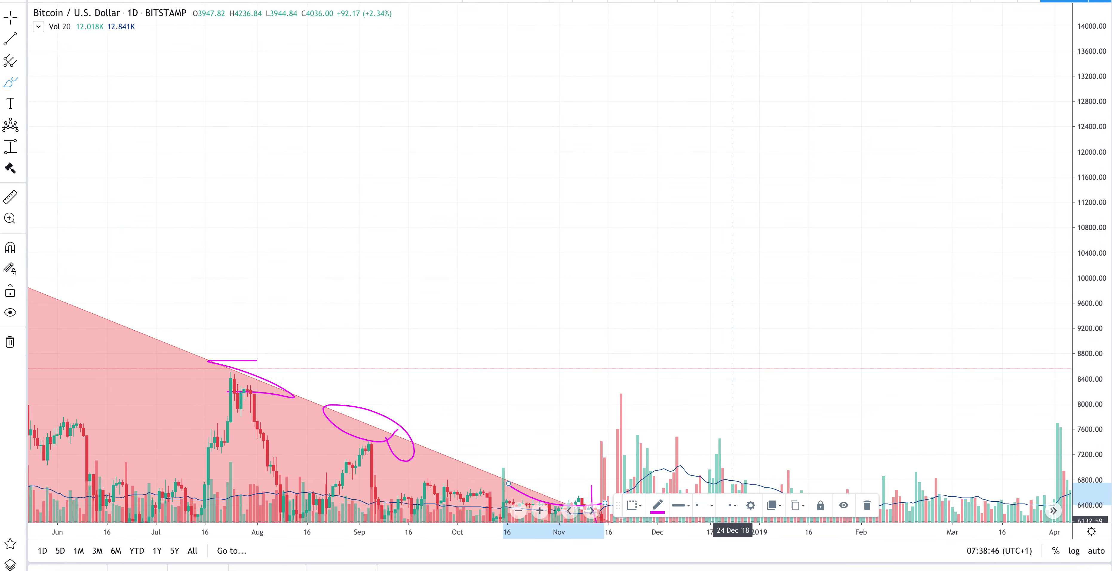
left_click(1097, 551)
scroll(926, 389, "right", 10)
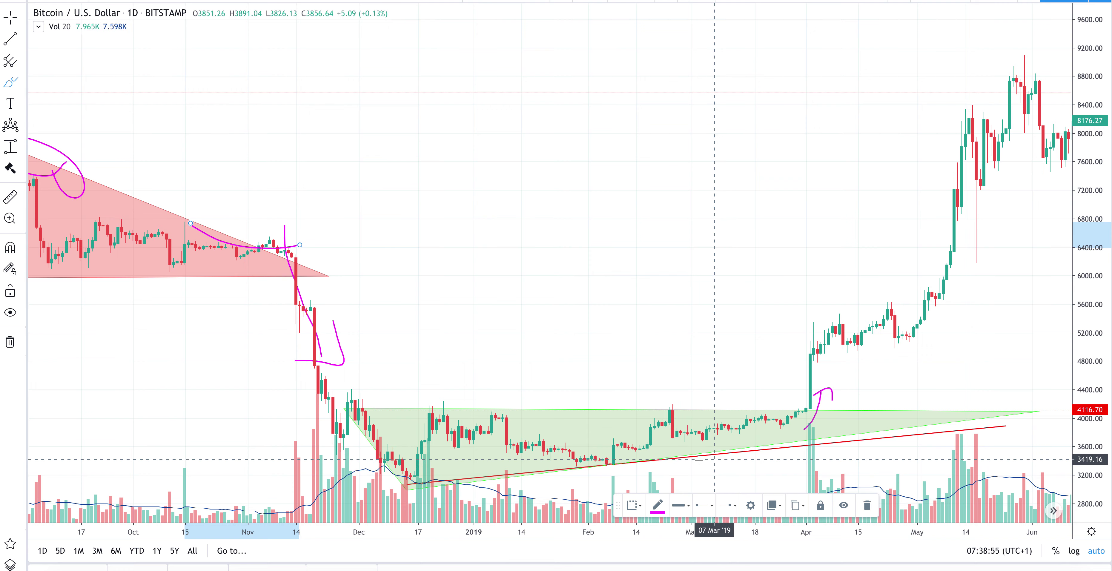
left_click_drag(606, 454, 629, 452)
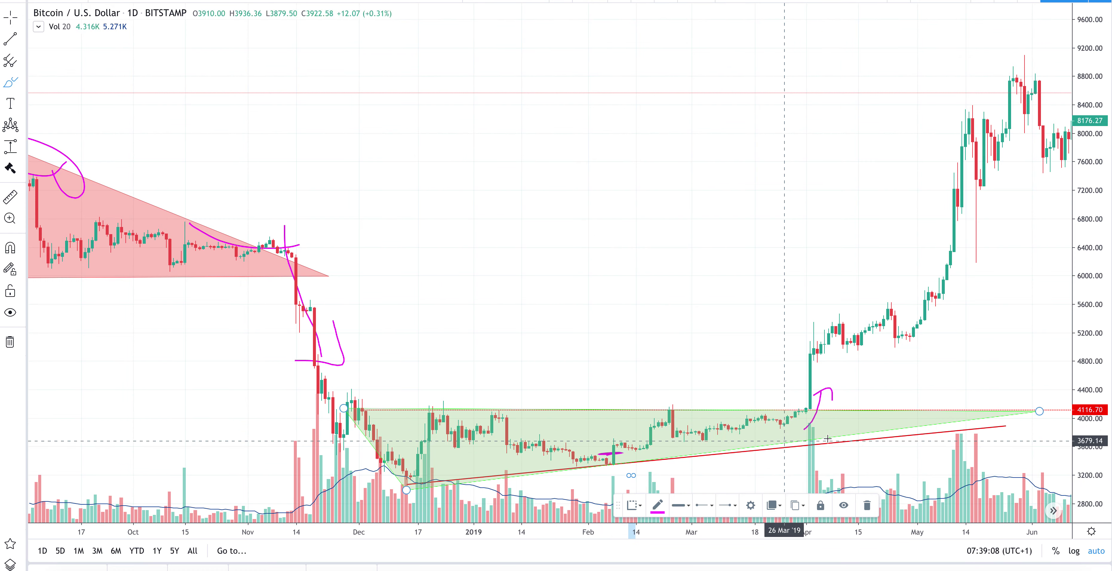
scroll(824, 428, "down", 5)
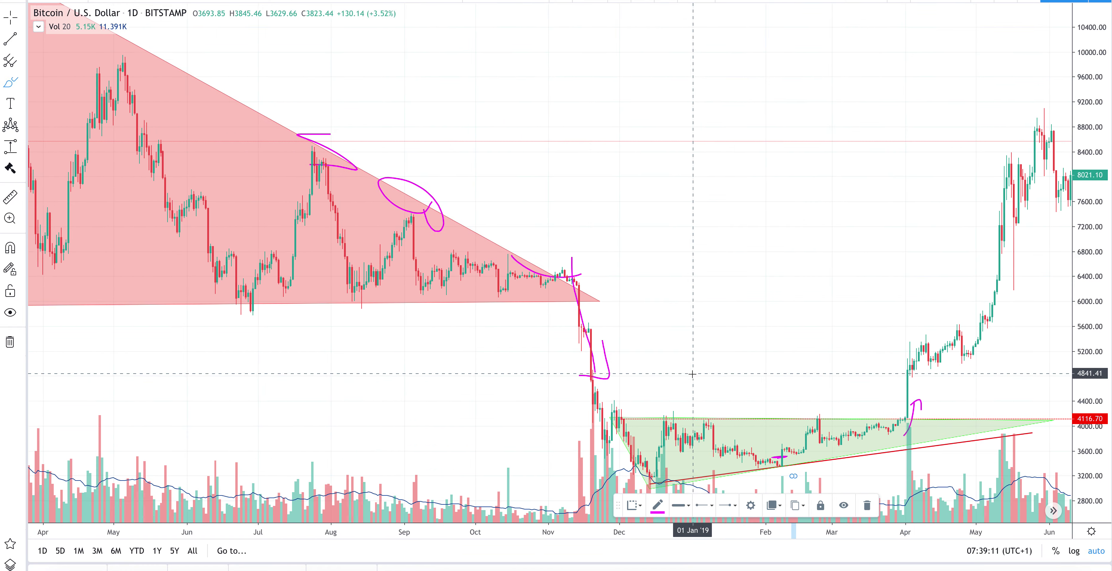
left_click_drag(824, 428, 672, 382)
scroll(672, 382, "up", 6)
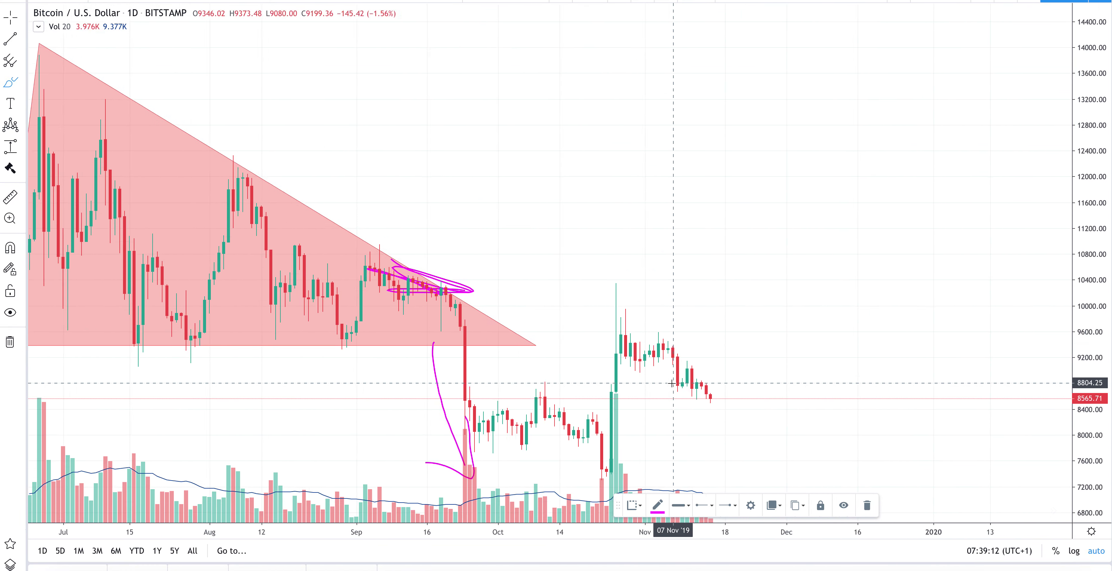
left_click(16, 43)
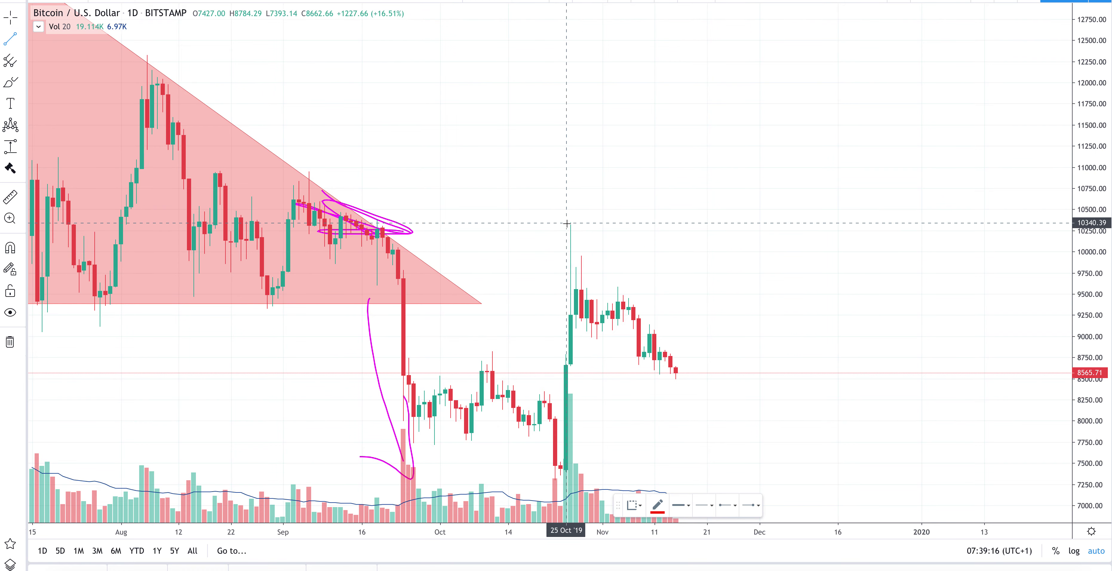
left_click(534, 218)
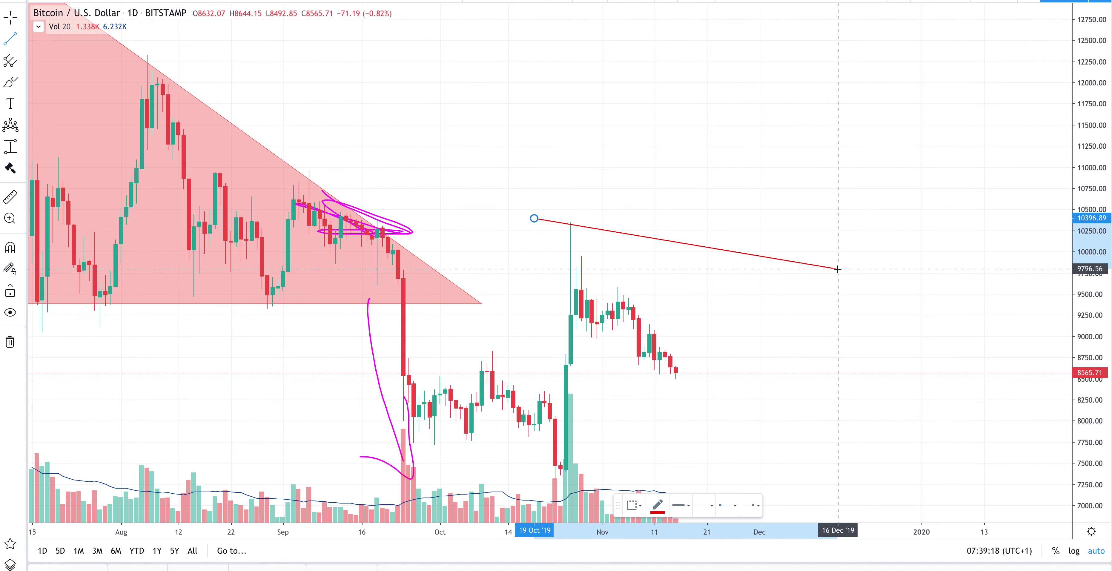
key("Escape")
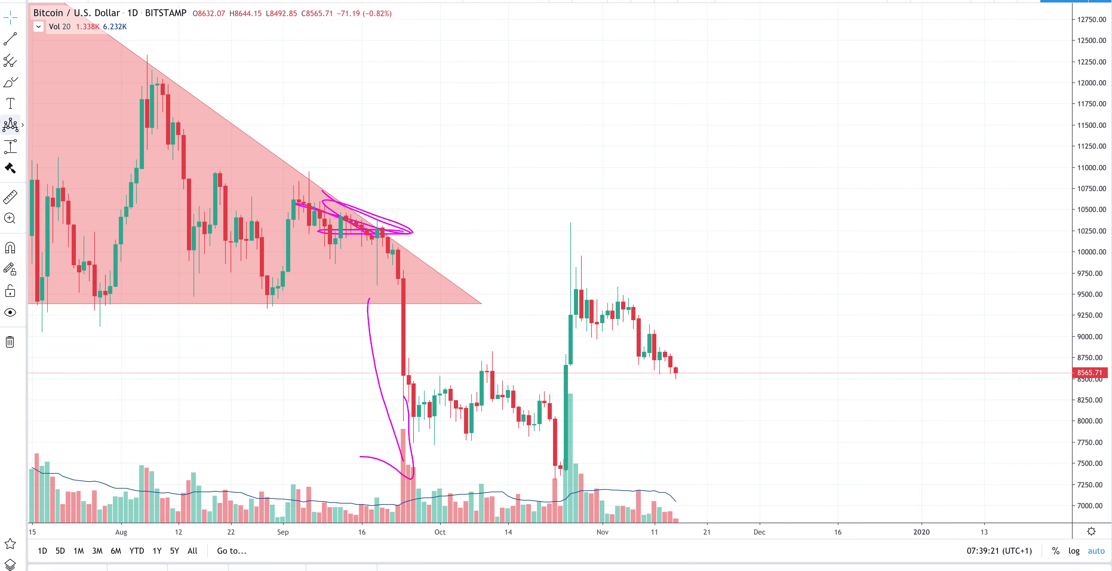
Draw converging trend lines from 26 October 2019 near 10347 to 19 November near 8440, and 27 October near 9083 to 23 November near 8228.
left_click(570, 222)
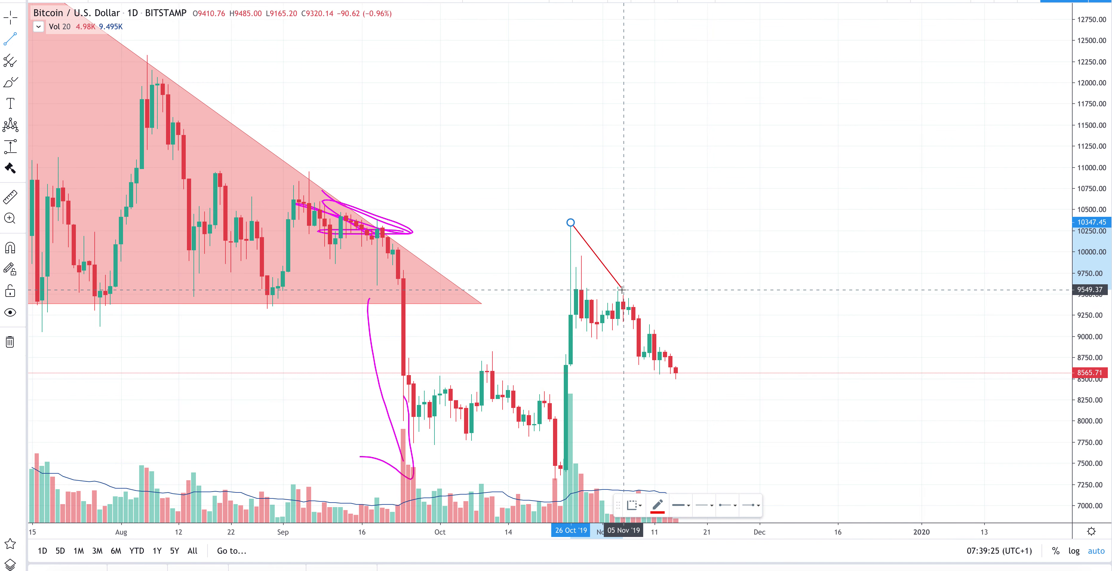
left_click(695, 384)
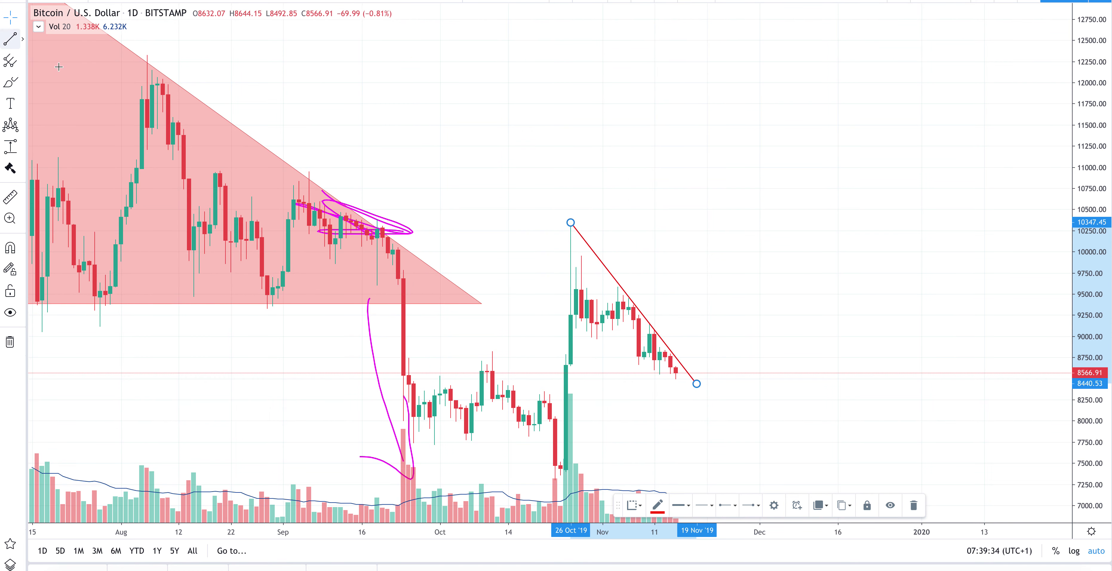
left_click(576, 329)
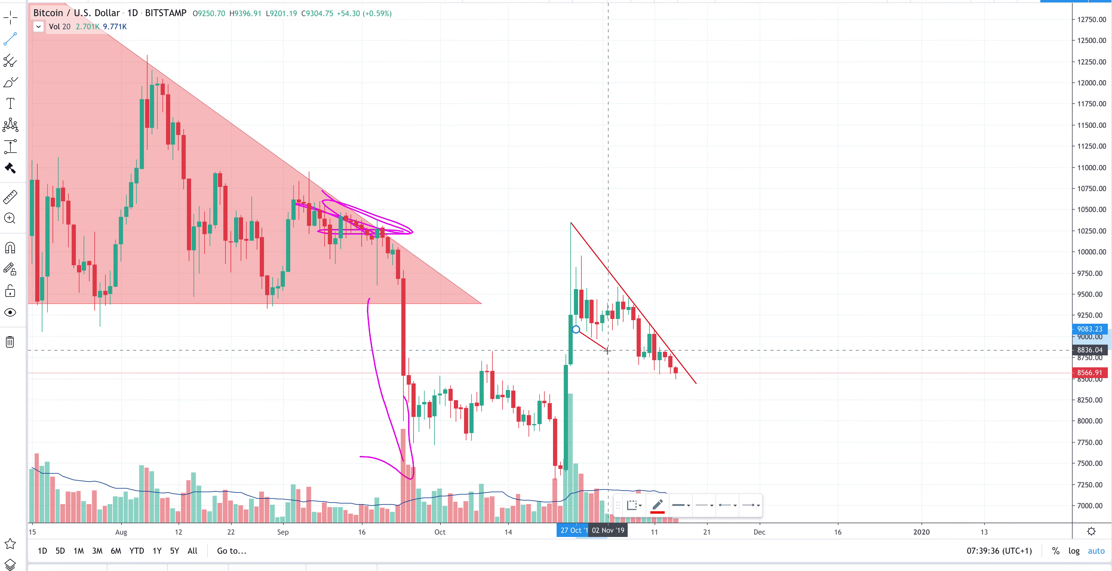
left_click(716, 402)
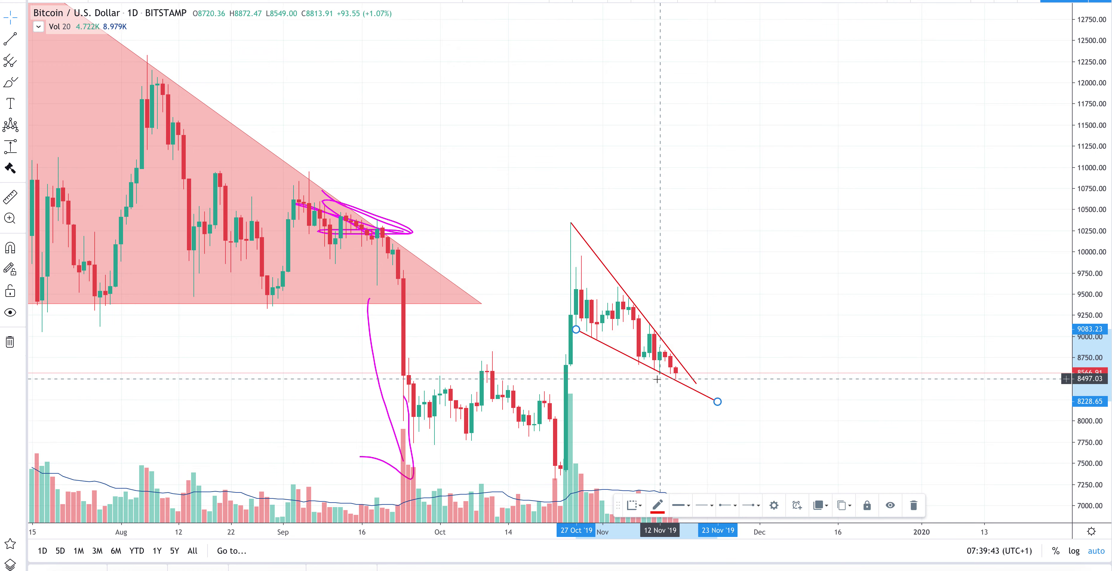
Move the wedge's upper trend line to start on 28 October 2019 near 9942 and end on 24 November near 8452.
scroll(647, 414, "up", 3)
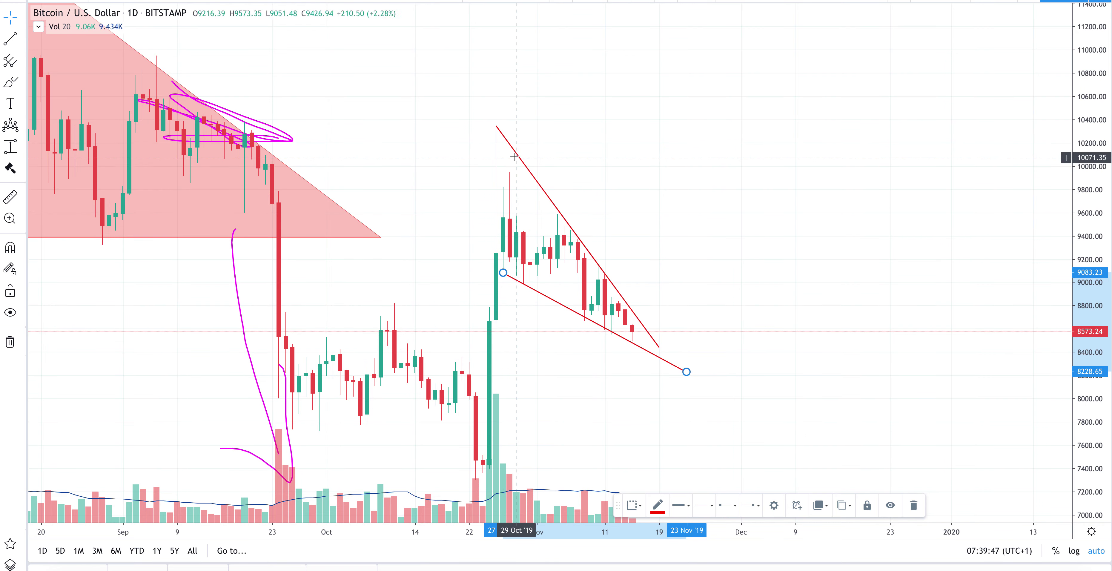
left_click_drag(499, 131, 509, 173)
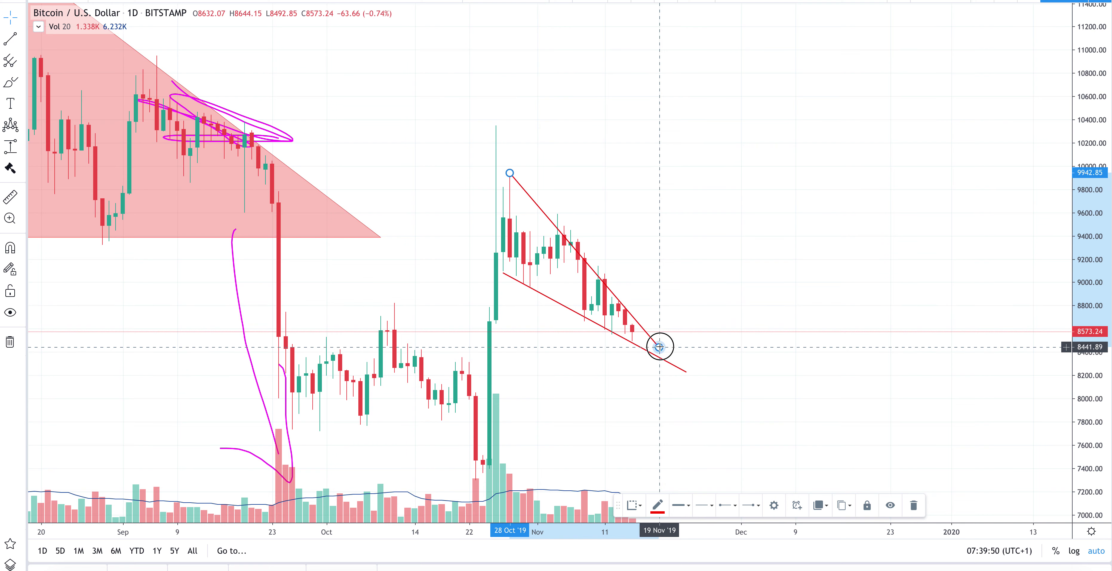
left_click_drag(659, 347, 673, 319)
left_click_drag(701, 350, 692, 346)
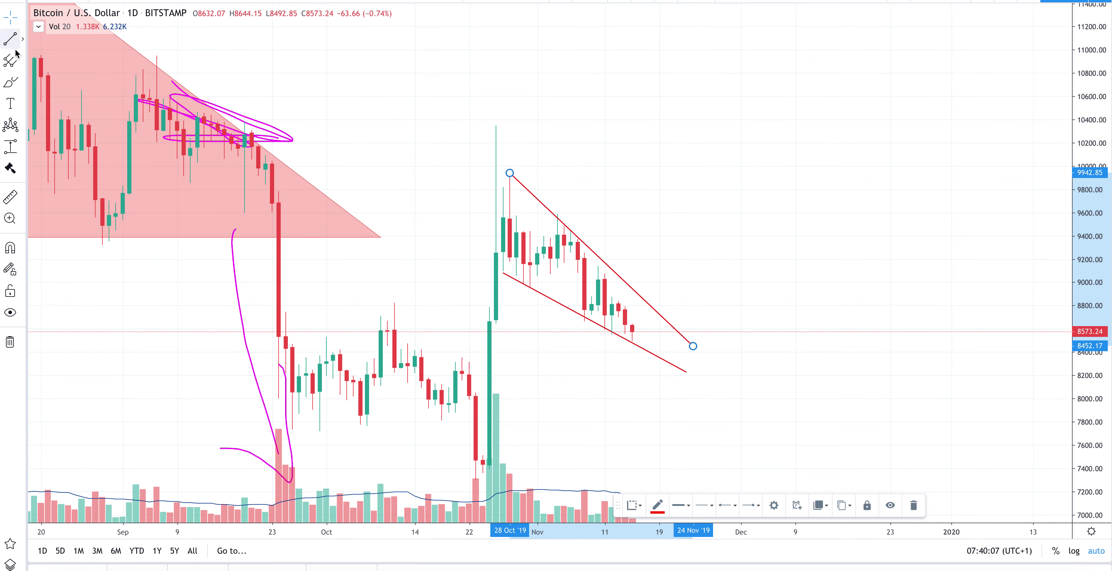
Draw a horizontal ray from 25 September 2019 at about 8596.
left_click(16, 83)
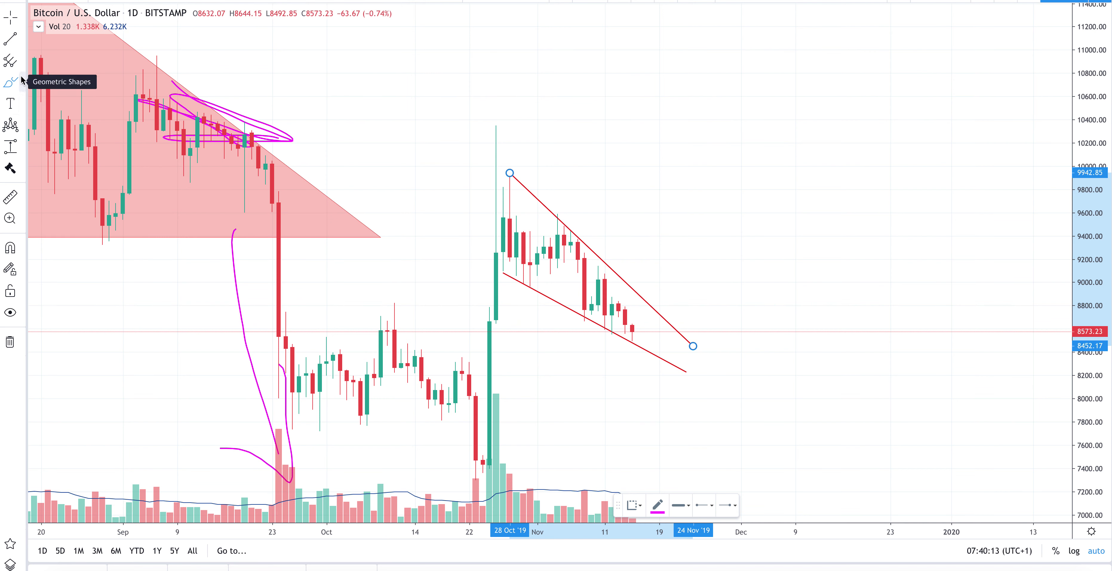
left_click(23, 42)
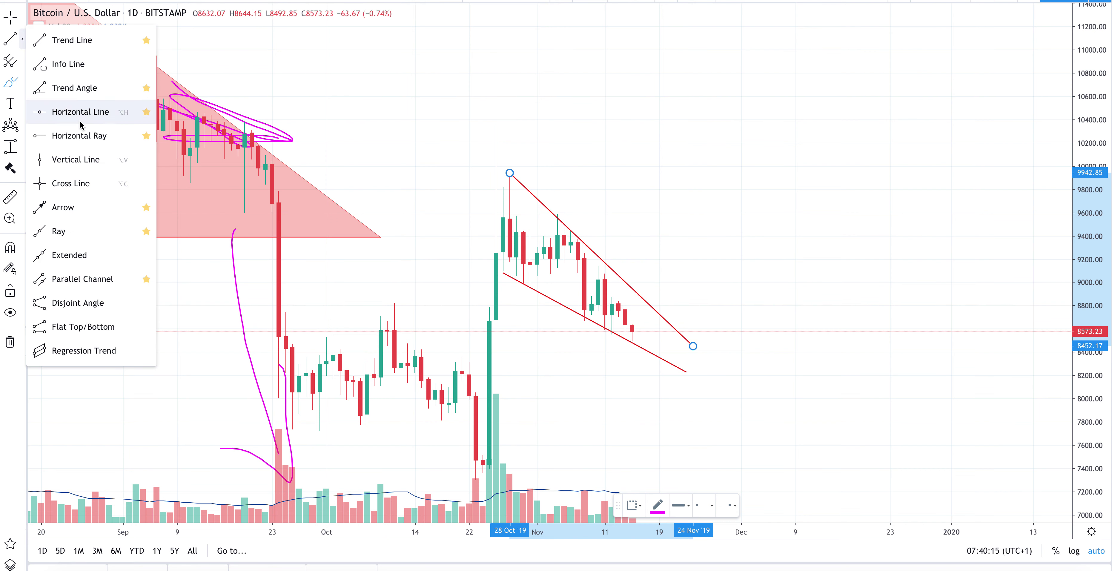
left_click(71, 136)
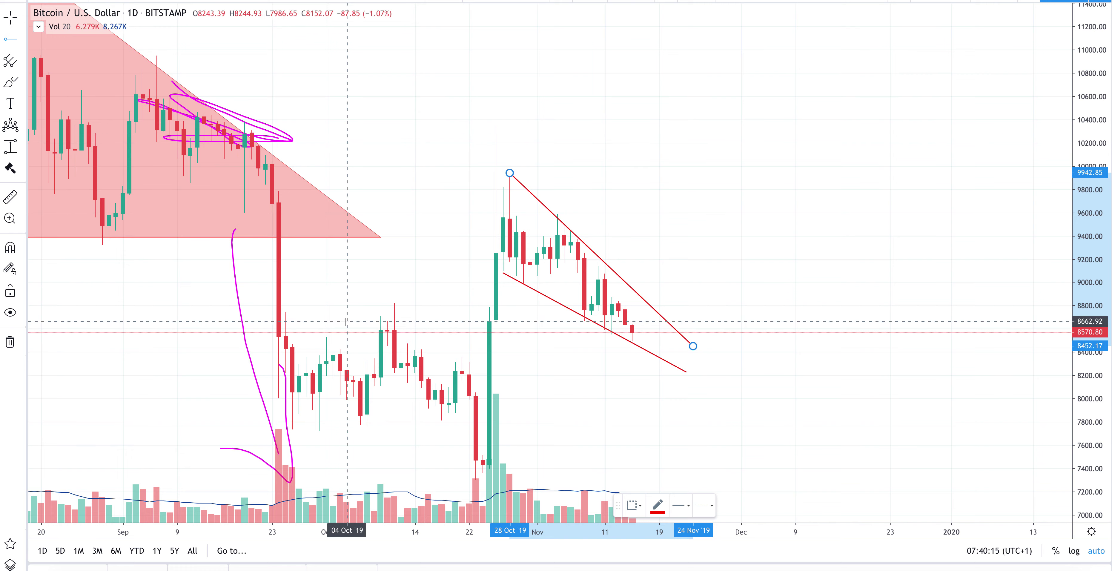
left_click(284, 329)
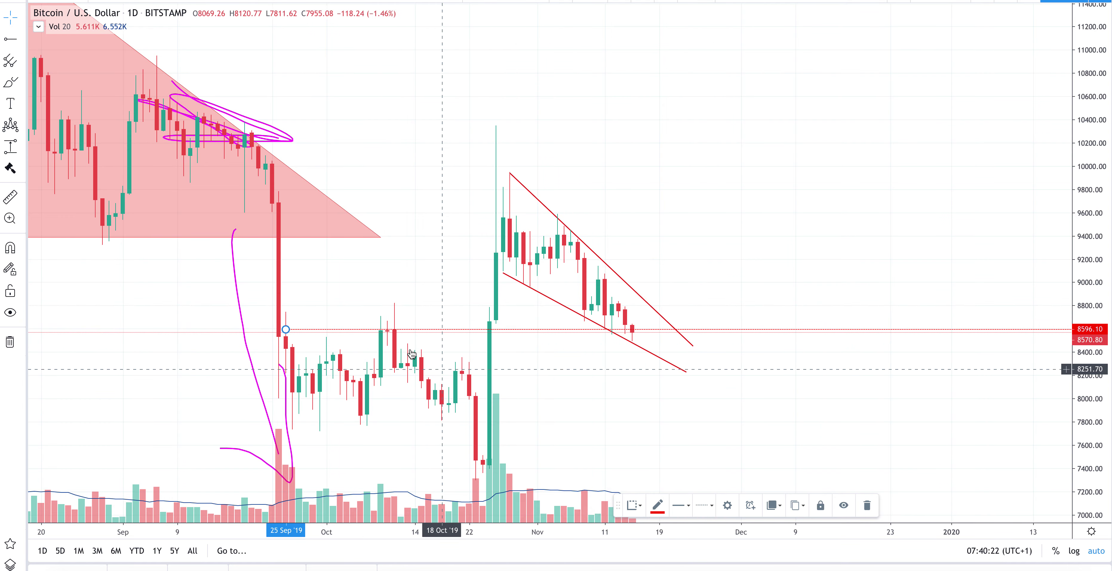
Circle the October and November candles at the horizontal ray and brush an upward stroke from the latest candle to the wedge's upper line.
left_click(11, 82)
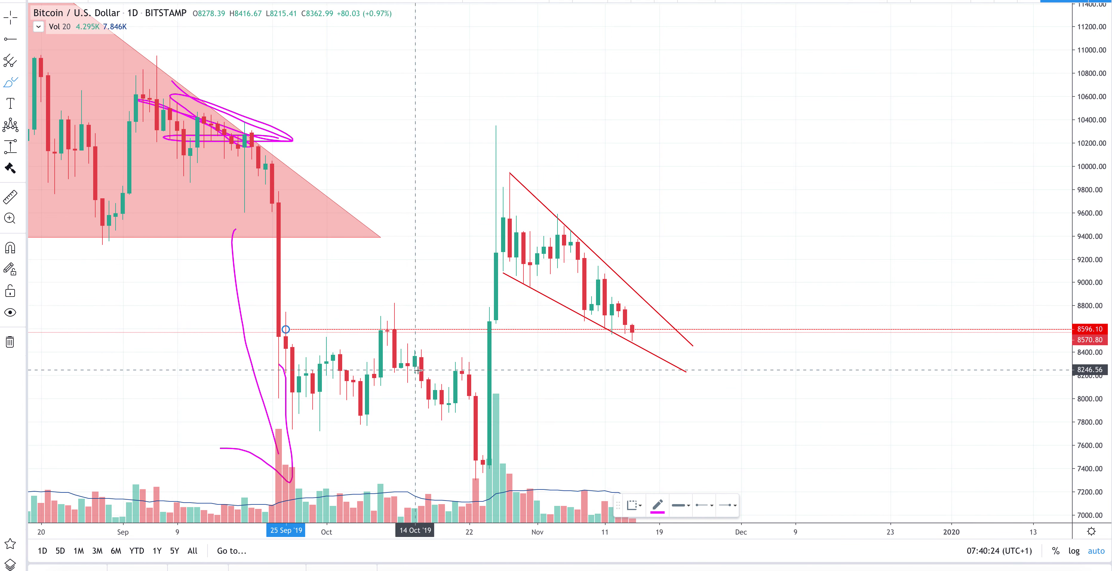
mouse_move(387, 323)
left_mouse_down()
mouse_move(408, 333)
mouse_move(374, 326)
left_mouse_up()
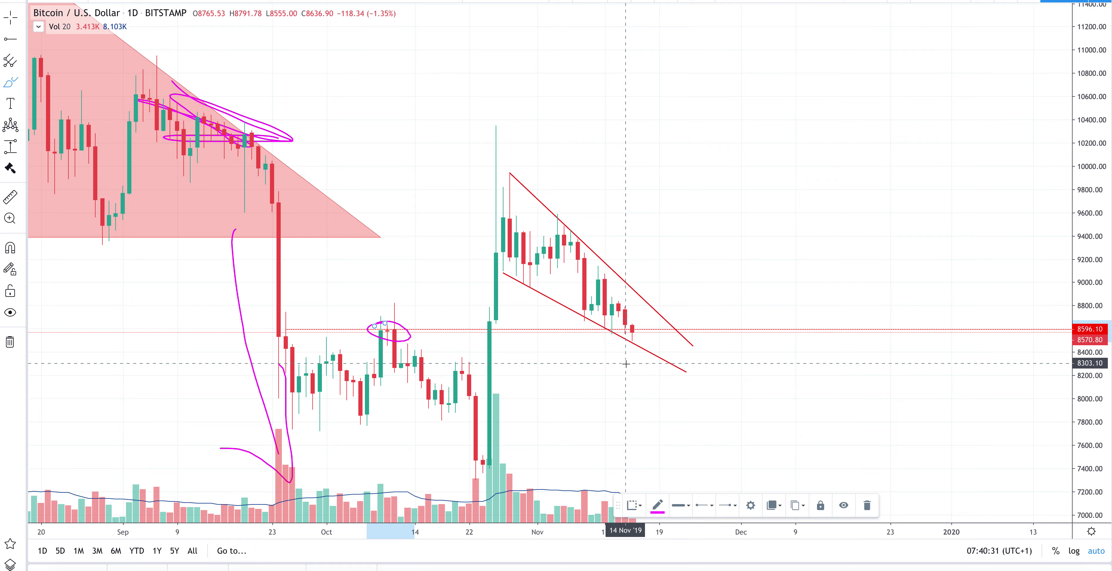
mouse_move(595, 325)
left_mouse_down()
mouse_move(587, 328)
mouse_move(650, 326)
mouse_move(588, 328)
left_mouse_up()
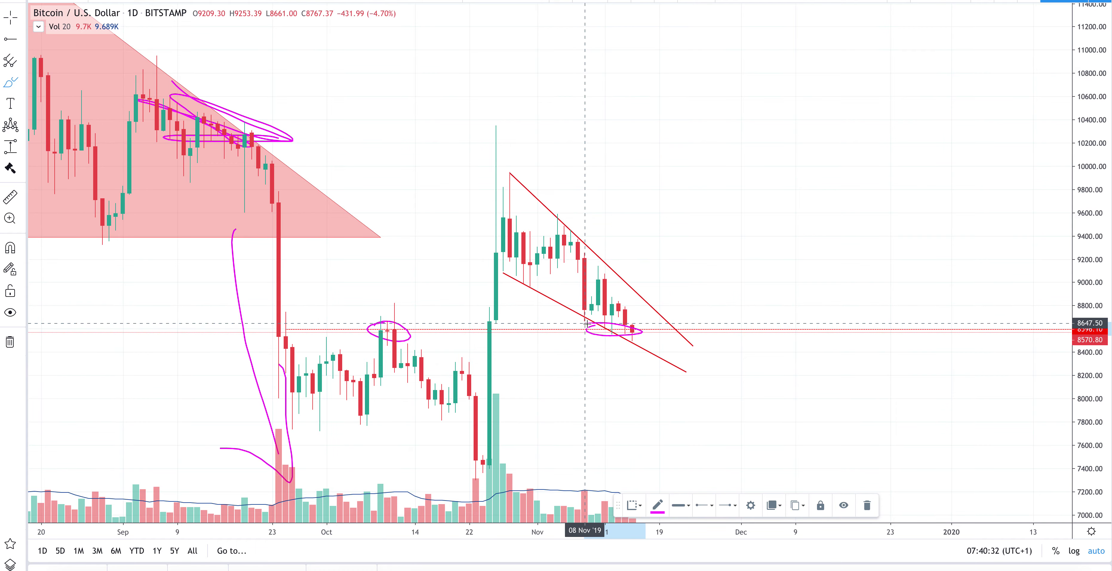
scroll(647, 328, "up", 5)
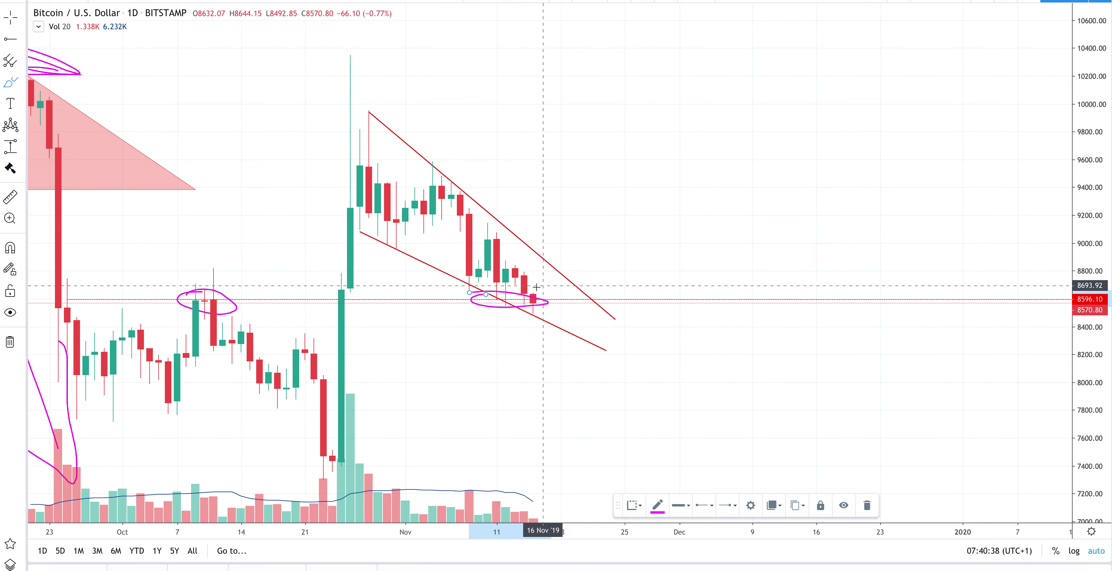
left_click_drag(539, 302, 551, 267)
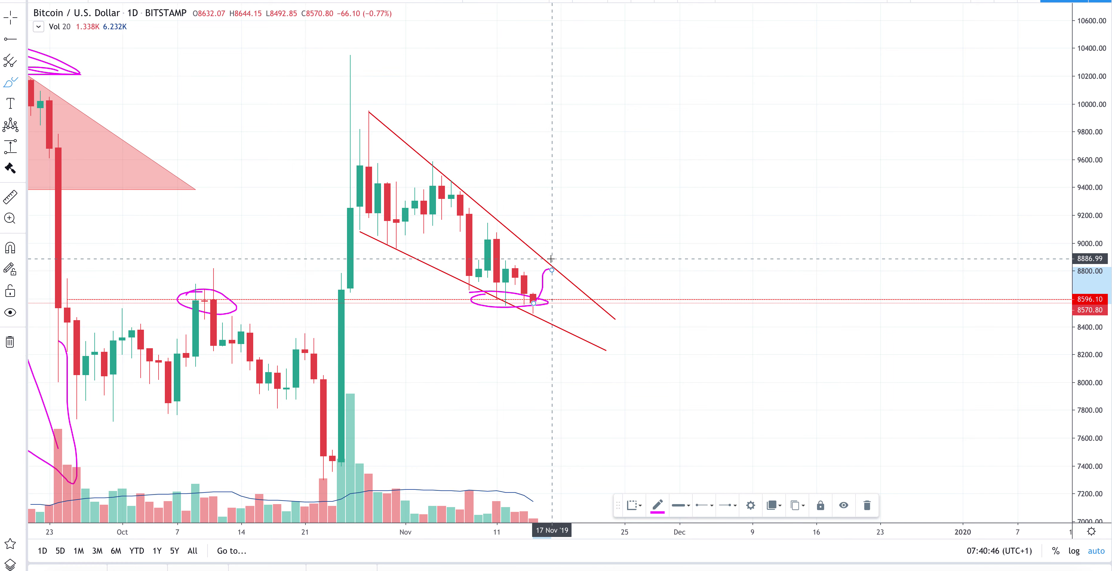
Circle the point where the upward brush stroke meets the wedge's upper trend line, and delete that circle.
mouse_move(572, 257)
left_mouse_down()
mouse_move(540, 261)
mouse_move(571, 265)
left_mouse_up()
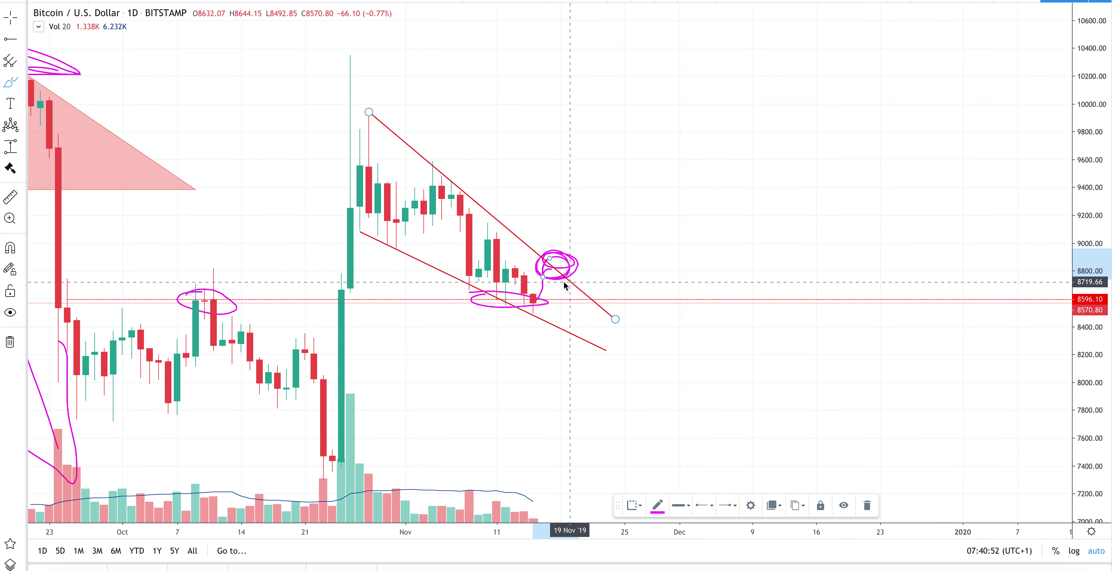
key("Delete")
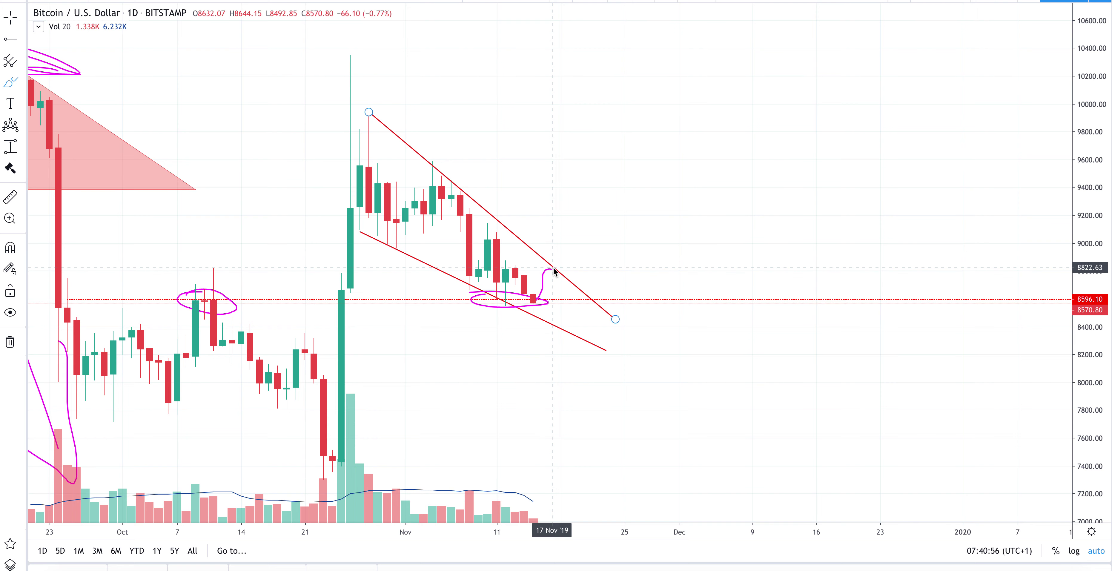
Brush two possible paths from the wedge's upper line: upward to about 9450 near 27 November 2019, and downward to the lower line near 21 November.
left_click_drag(554, 271, 641, 182)
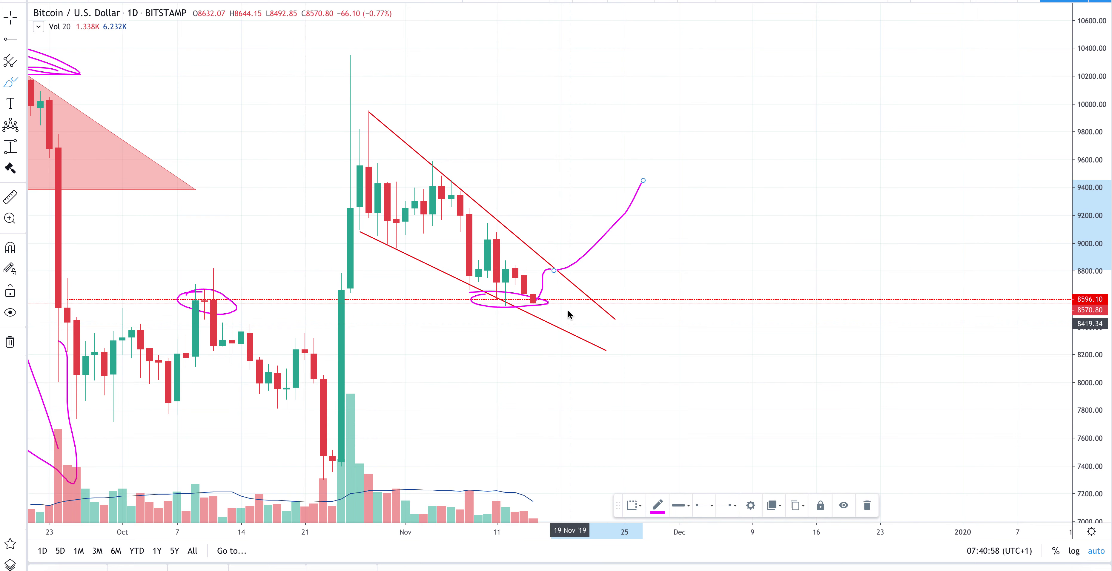
left_click_drag(560, 277, 586, 339)
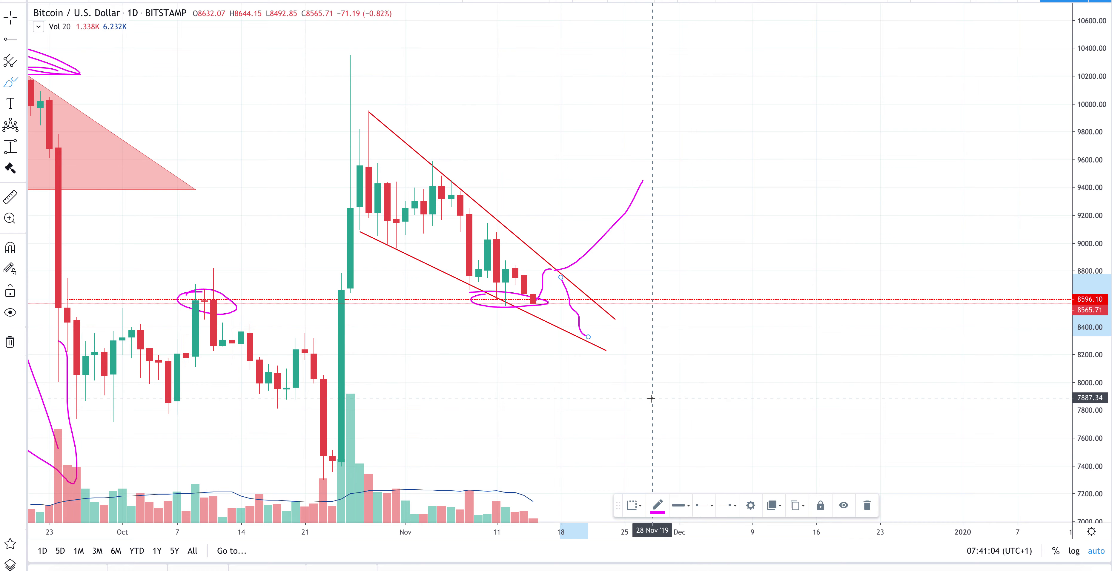
scroll(652, 395, "down", 3)
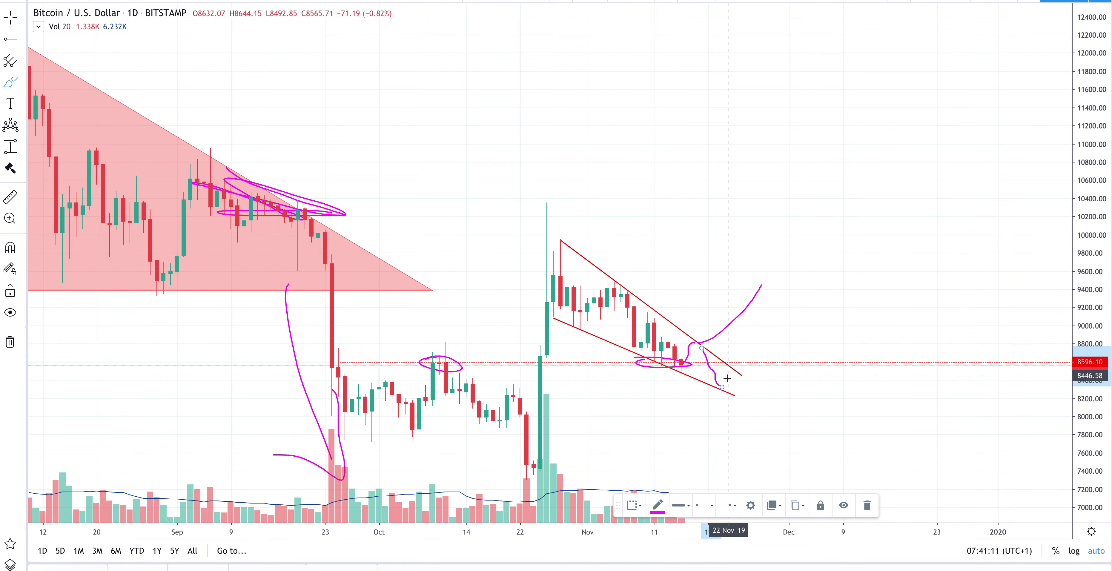
scroll(812, 418, "down", 5)
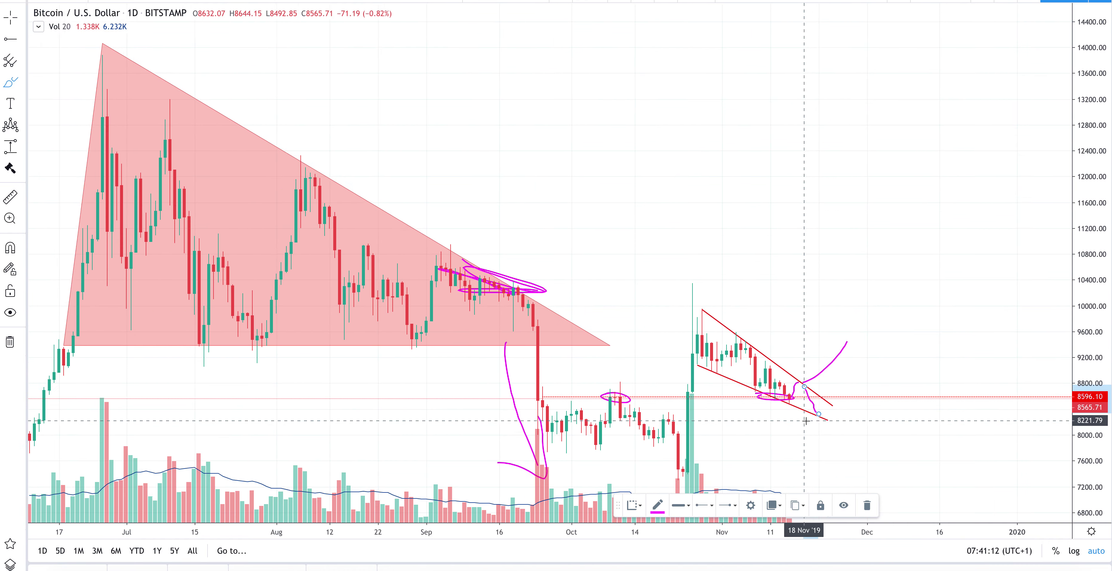